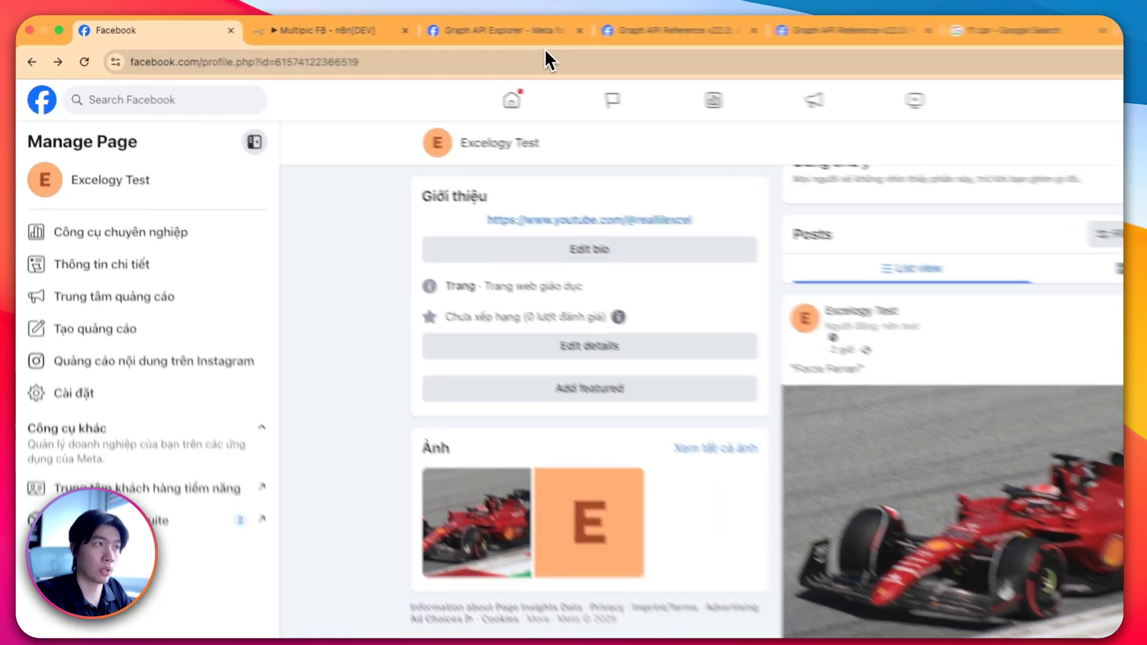
Renew the expired Graph API Explorer token by reauthorizing the n8n test app
left_click(407, 27)
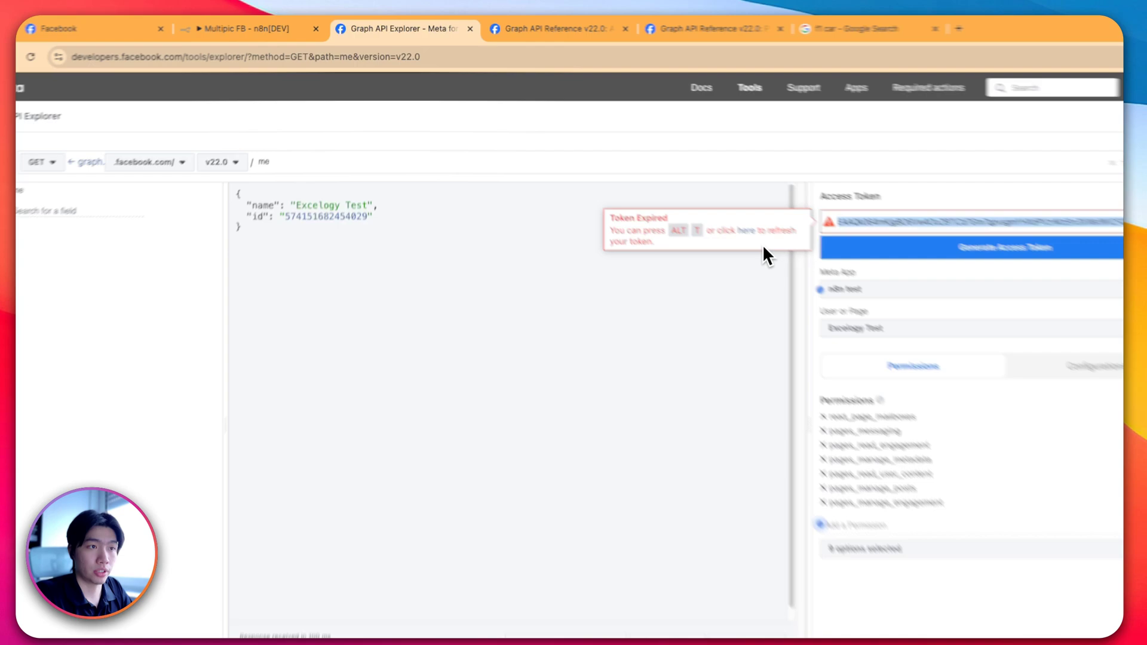
left_click(764, 254)
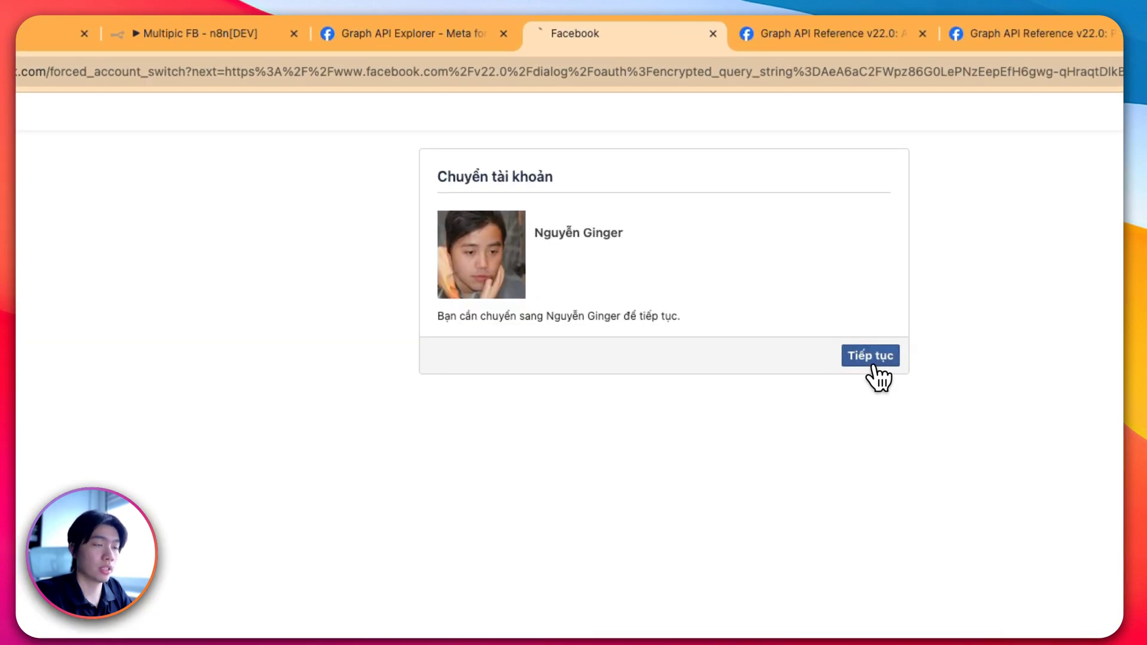
left_click(871, 359)
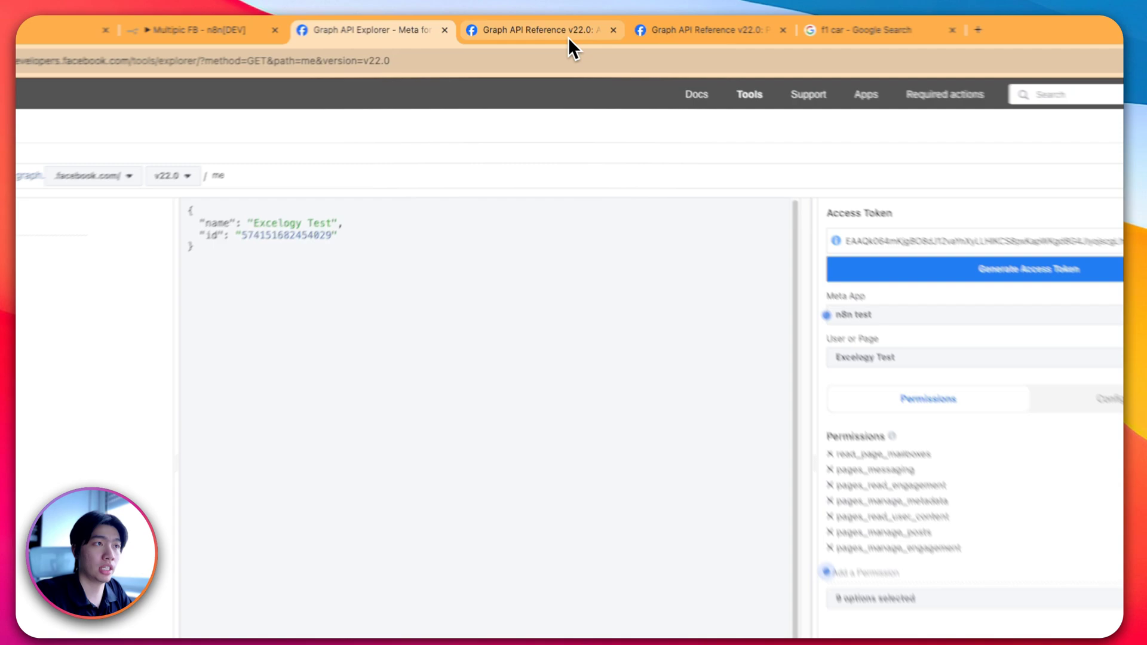
Scroll to the top of the Album Photos reference and highlight its title
left_click(553, 27)
scroll(747, 299, "up", 10)
scroll(735, 269, "up", 10)
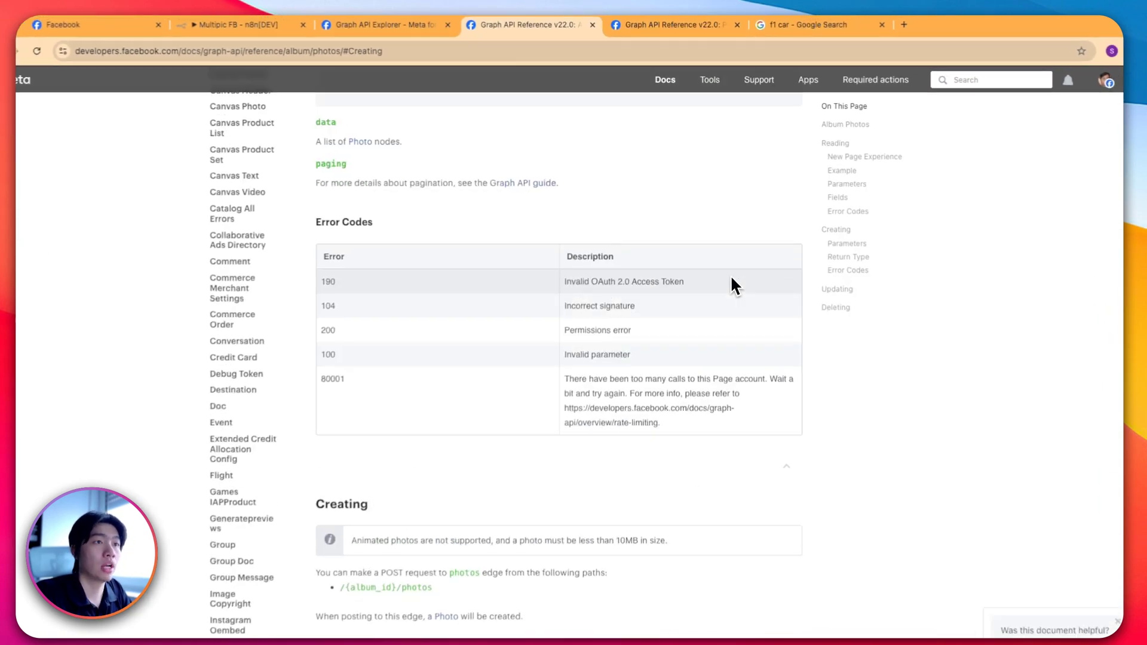
scroll(735, 265, "up", 5)
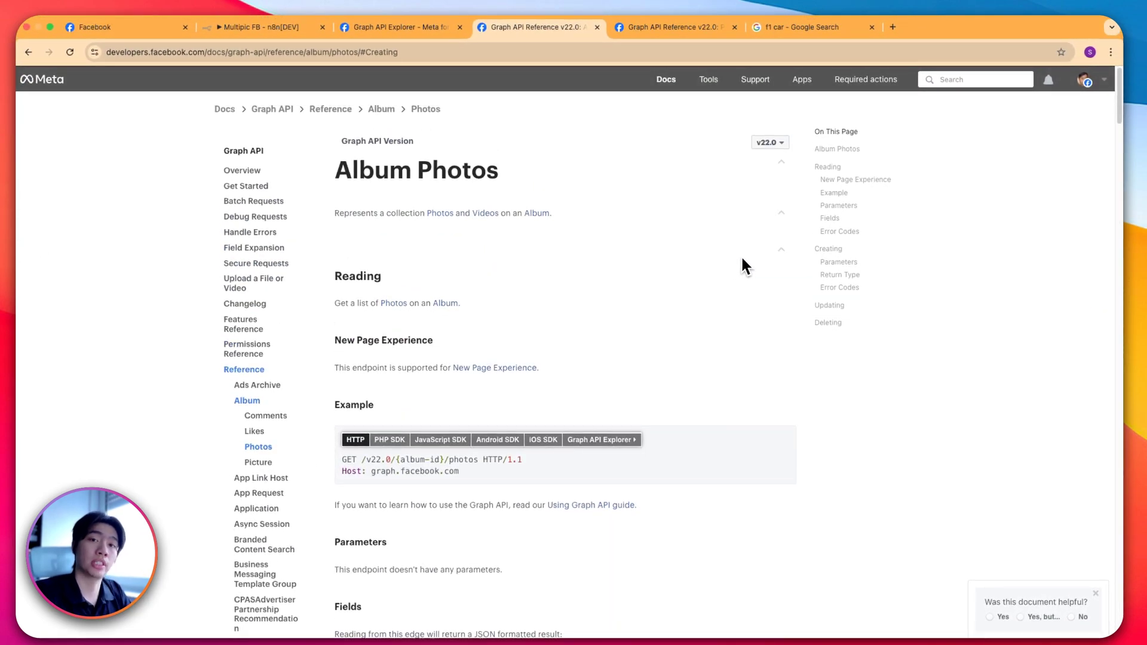
left_click_drag(462, 173, 333, 174)
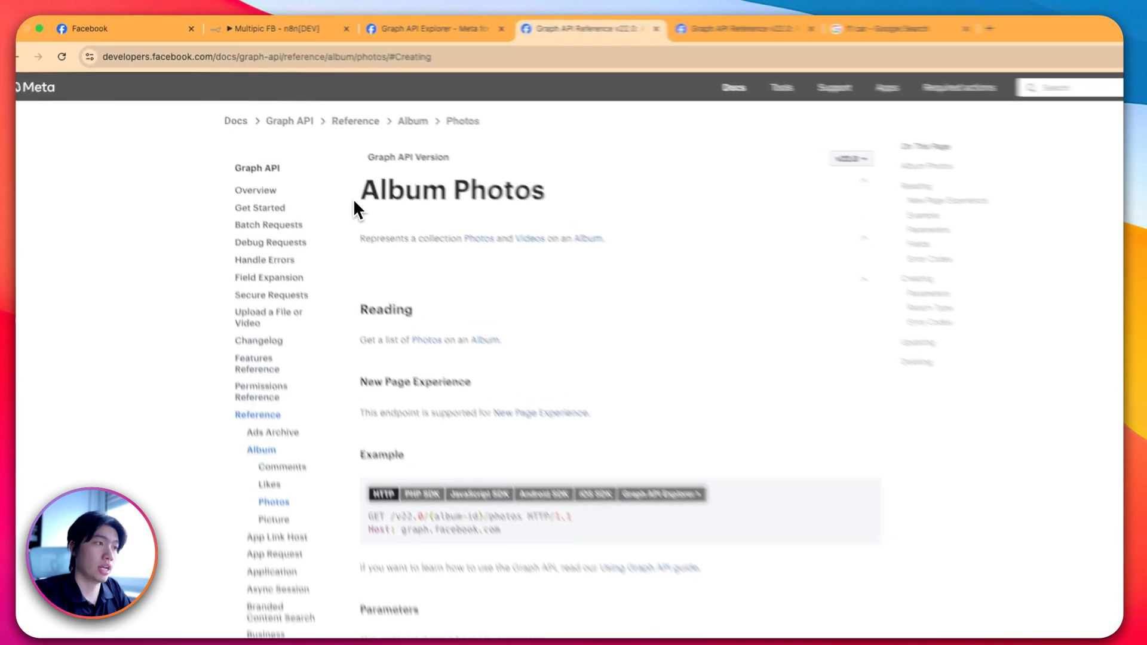
left_click_drag(530, 245, 756, 245)
left_click(597, 270)
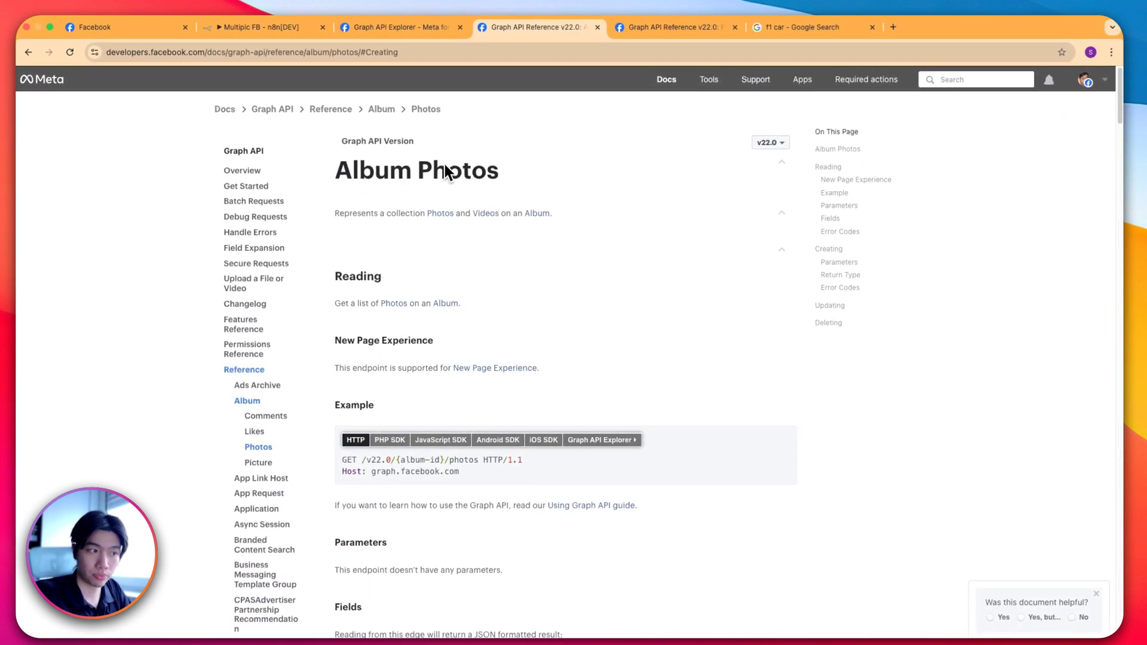
Read the Creating section's sentence about POSTing to the photos edge, then return to Facebook
scroll(418, 215, "down", 15)
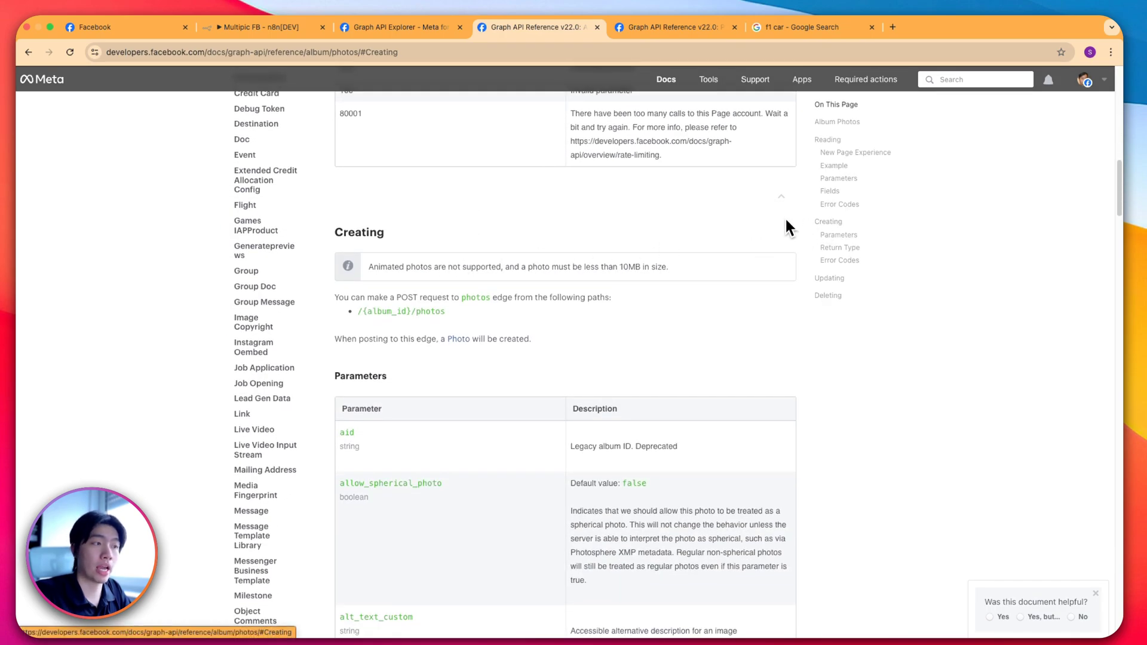
left_click(828, 222)
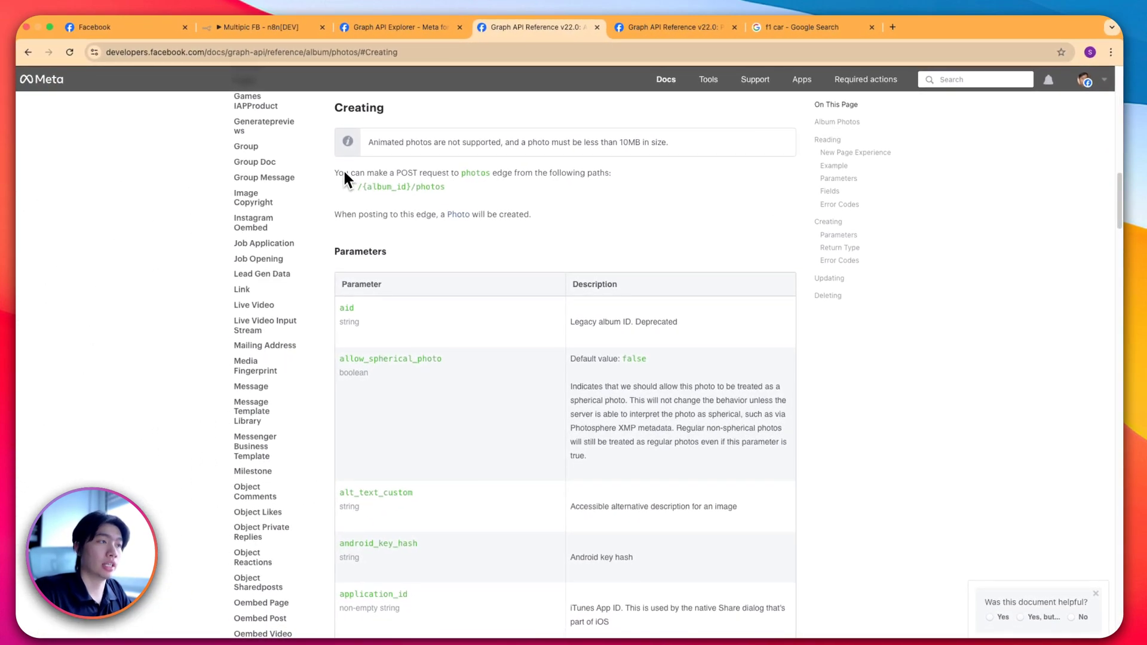
left_click_drag(353, 172, 442, 172)
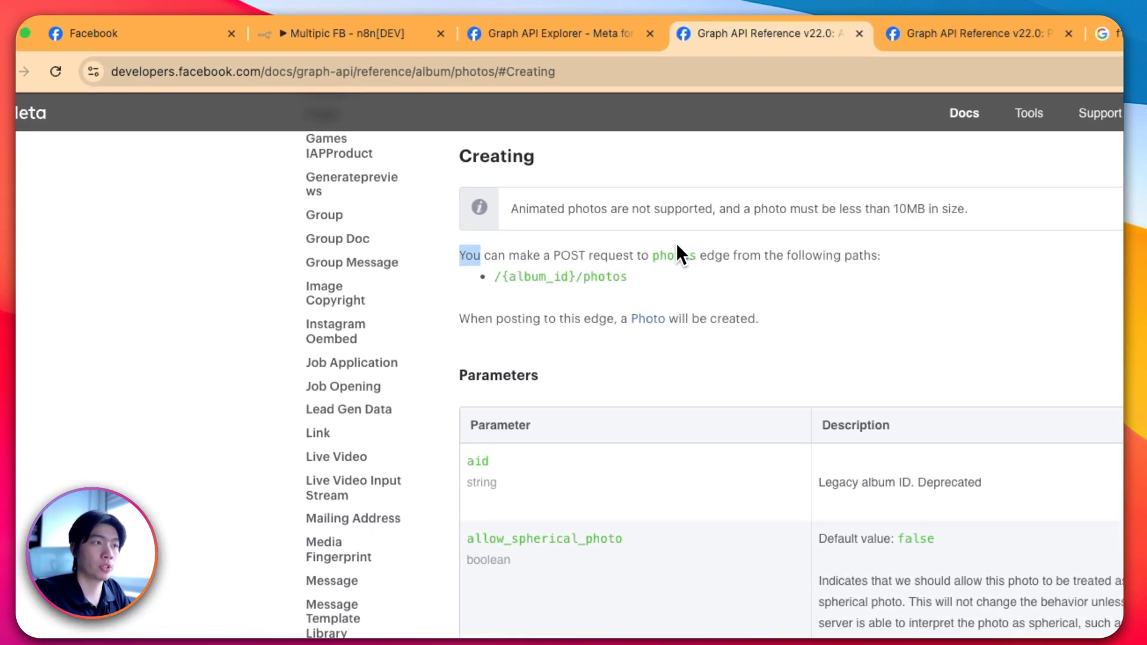
left_click_drag(578, 252, 687, 254)
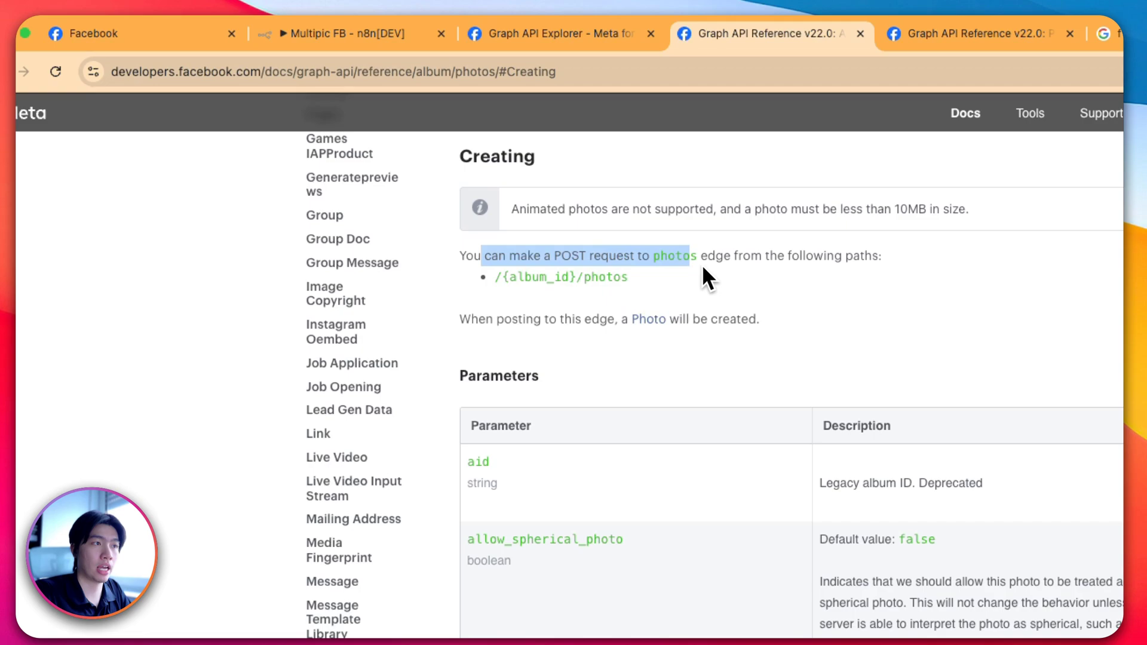
left_click(696, 262)
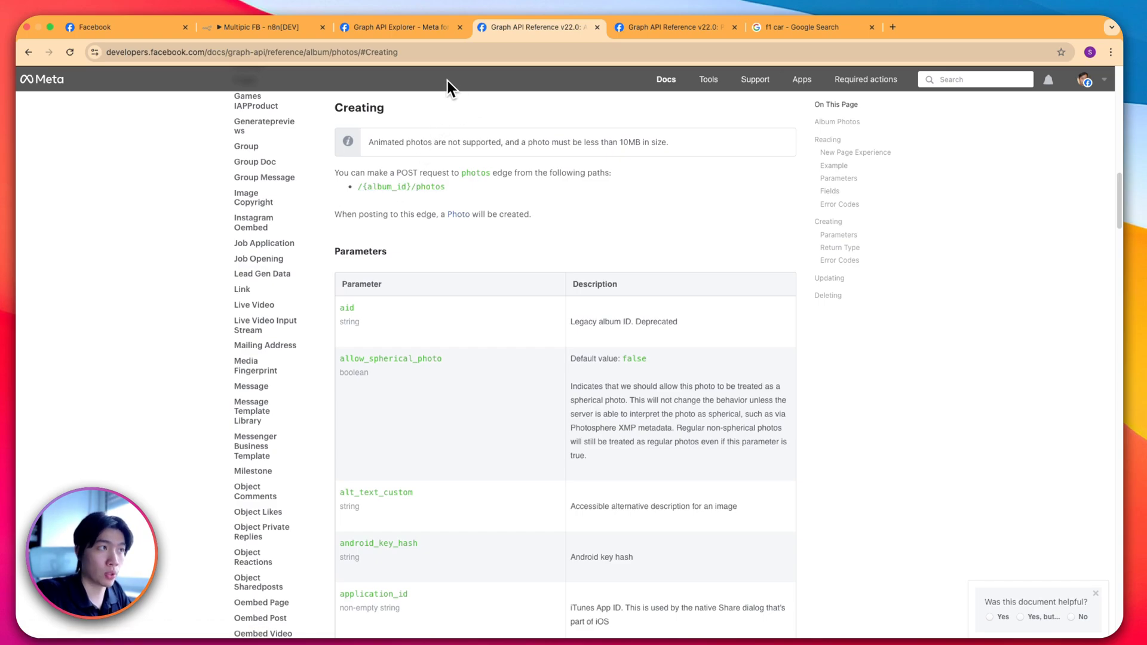
left_click(96, 27)
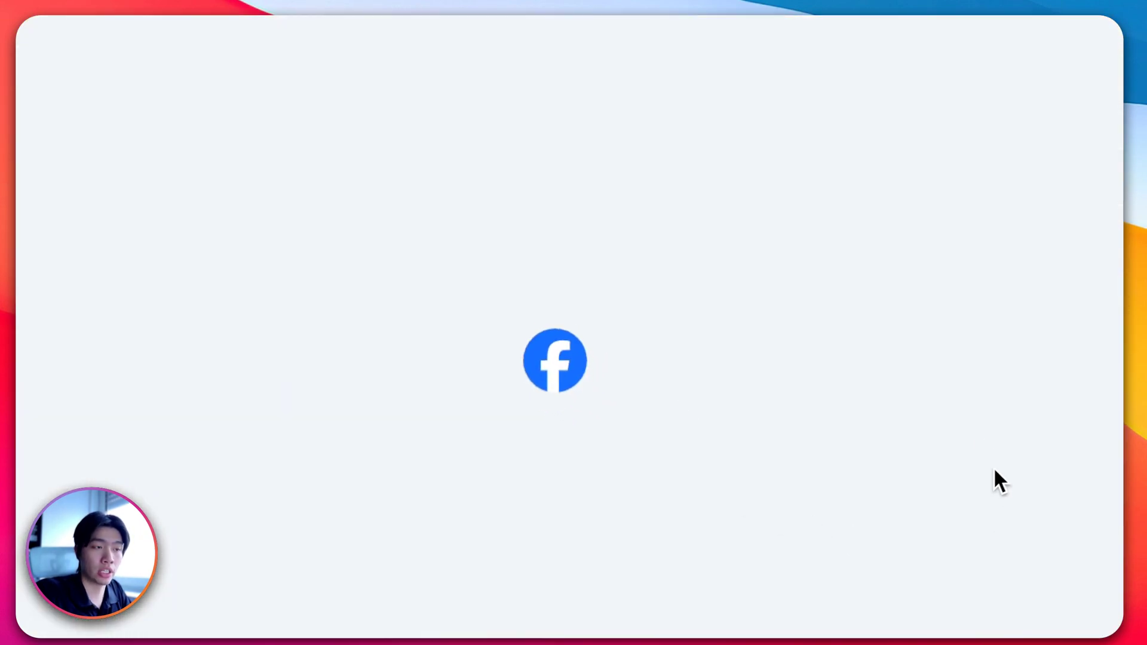
Revisit the Album Photos Creating documentation
scroll(740, 367, "down", 5)
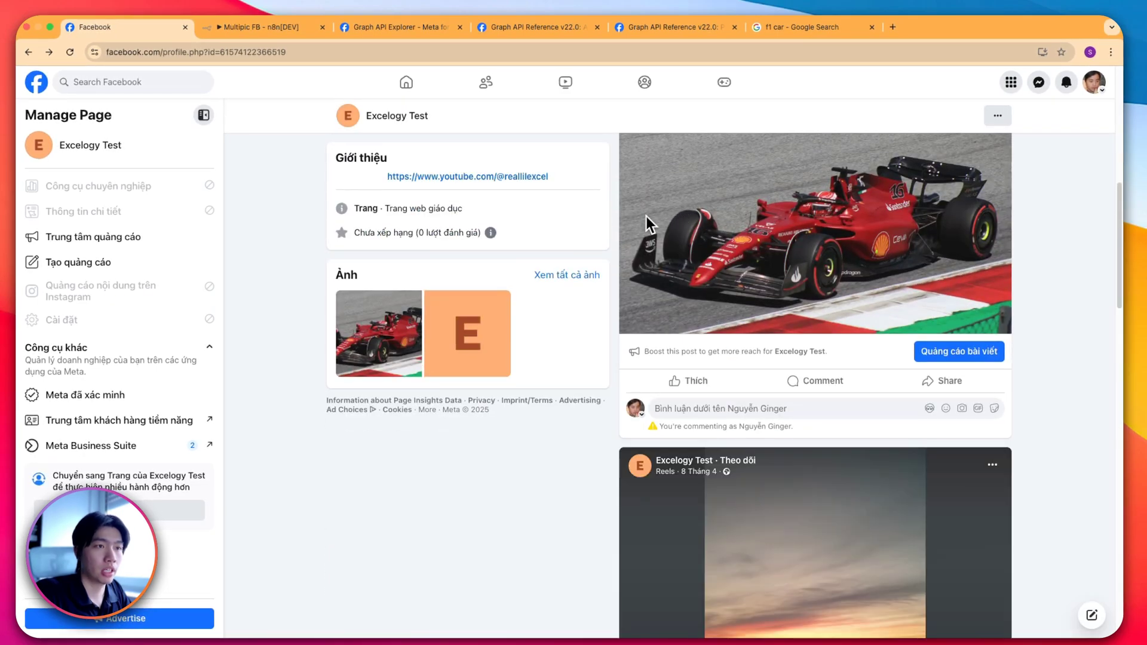
scroll(639, 298, "up", 2)
left_click(538, 26)
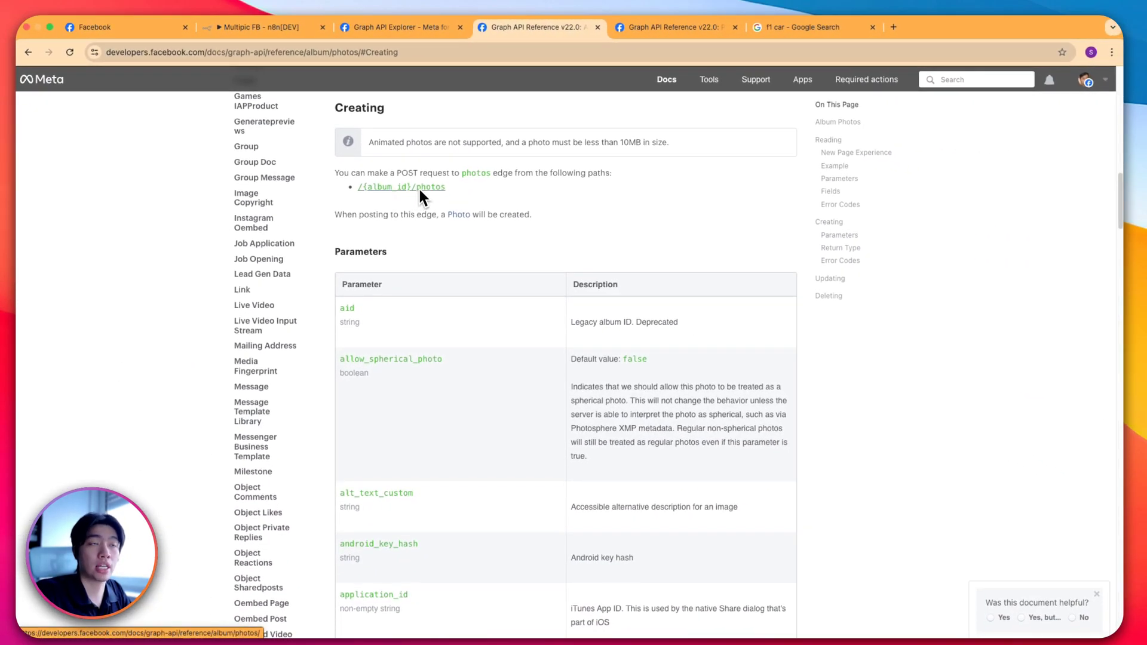
Switch Graph API Explorer to the Excelogy Test page token and select the page's id
left_click(430, 26)
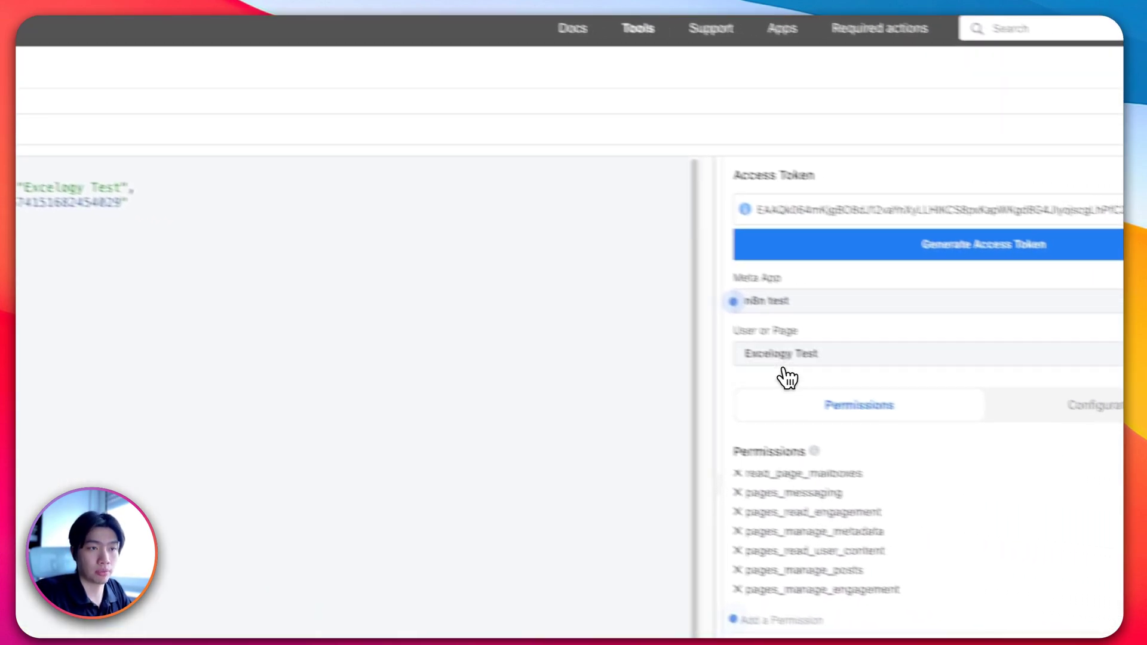
left_click(730, 349)
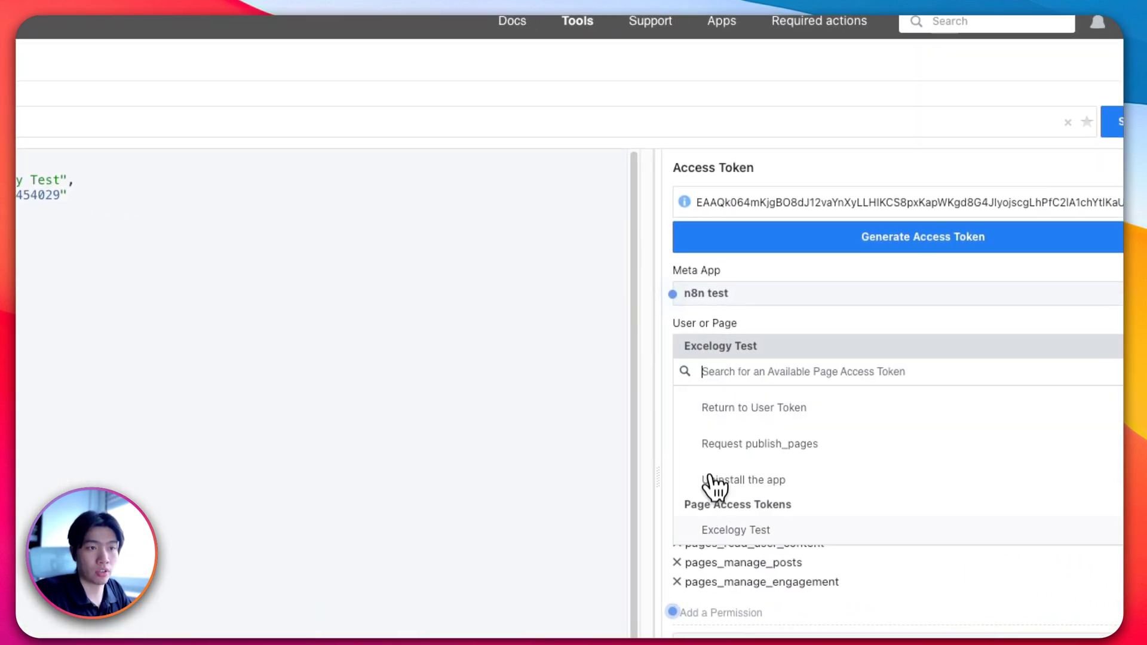
left_click(735, 530)
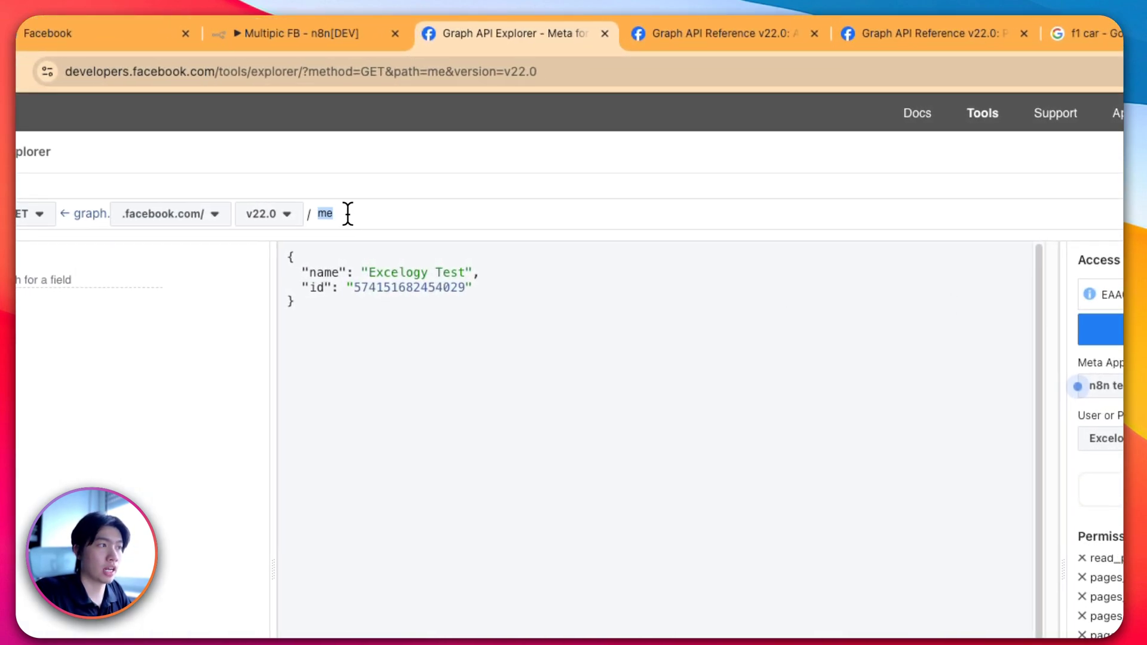
double_click(253, 212)
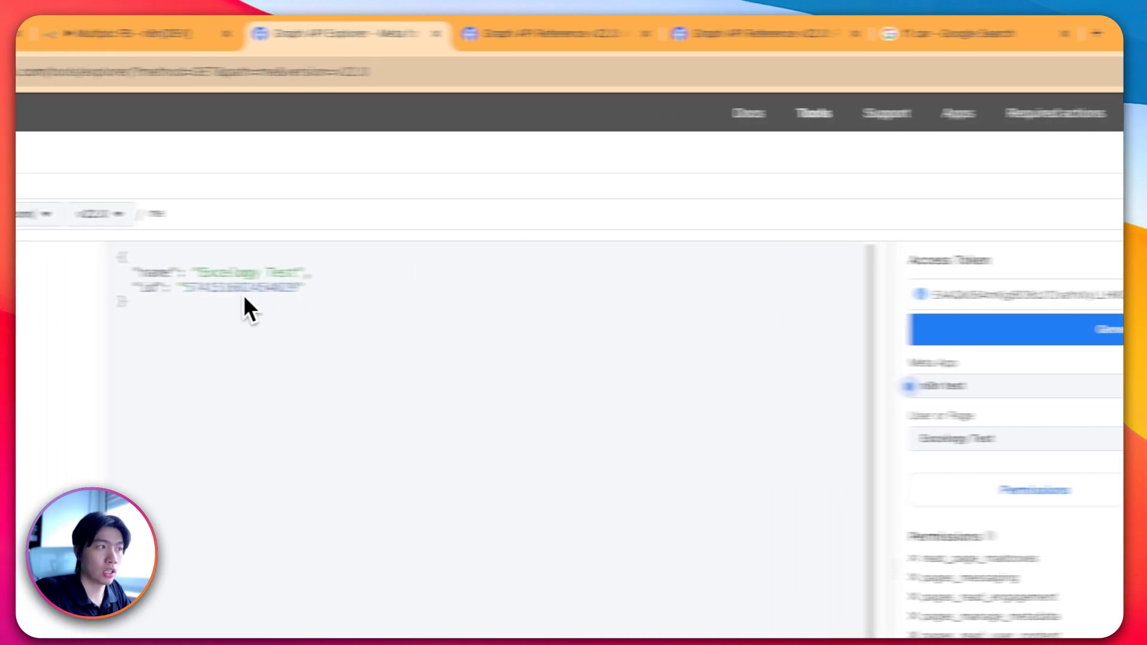
left_click_drag(455, 272, 551, 272)
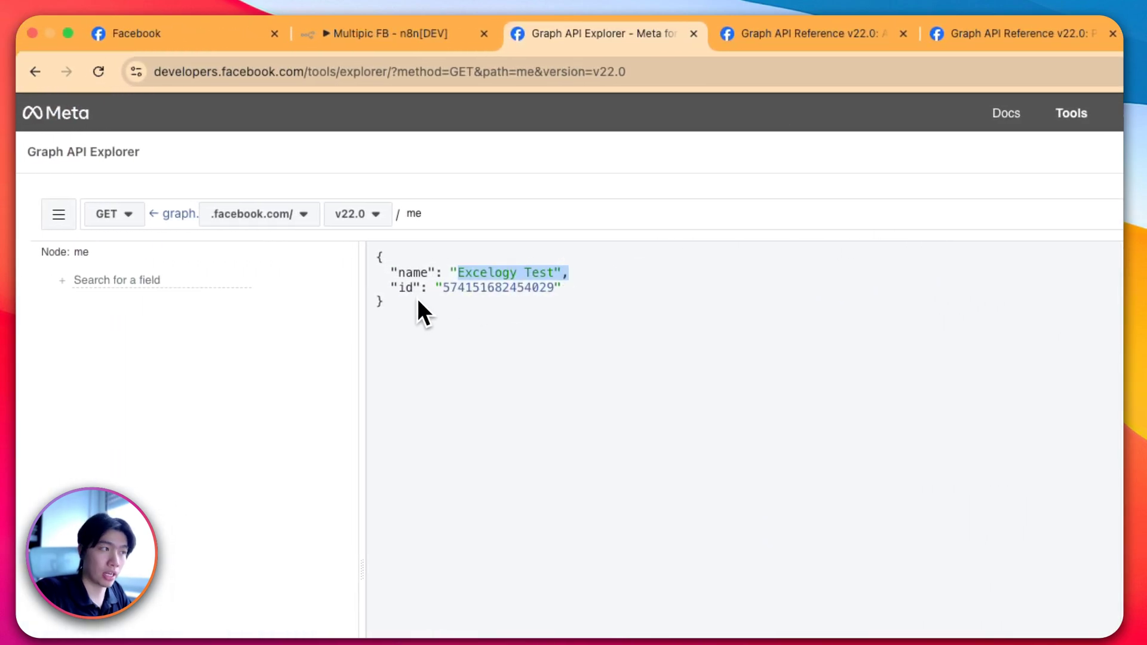
left_click_drag(442, 288, 549, 288)
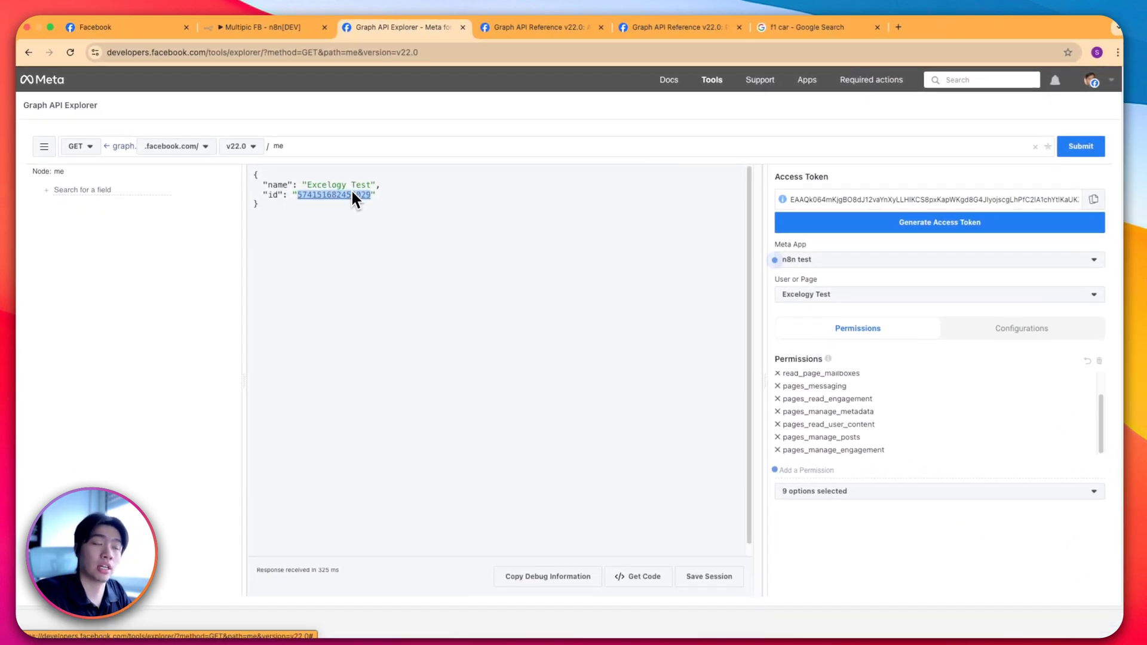
left_click(350, 37)
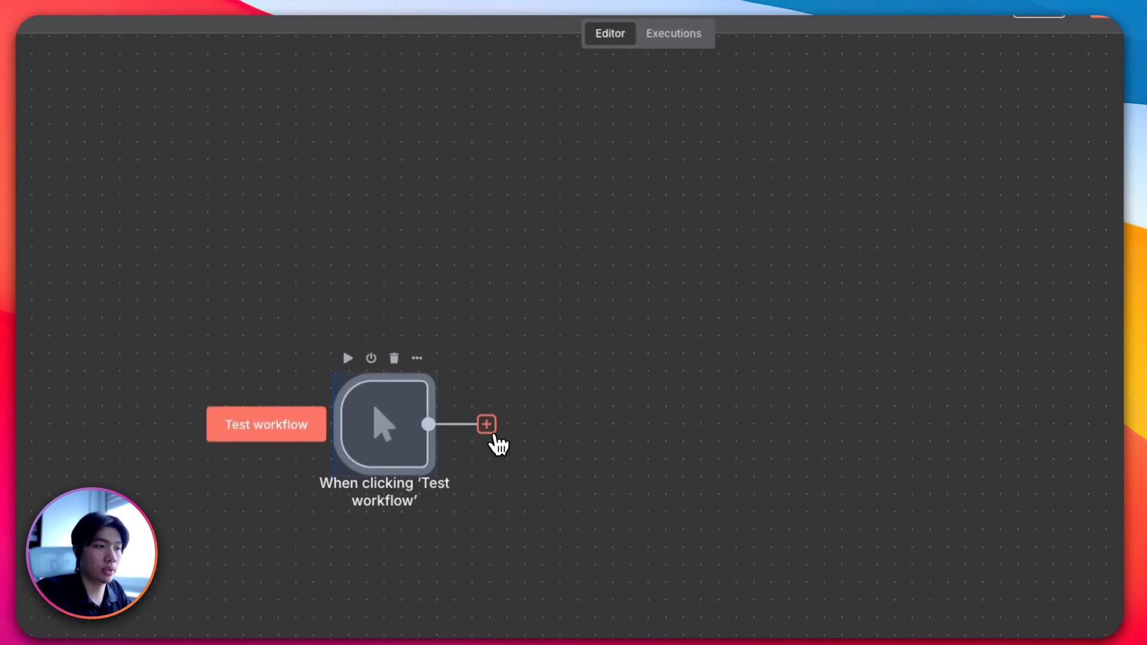
left_click(486, 425)
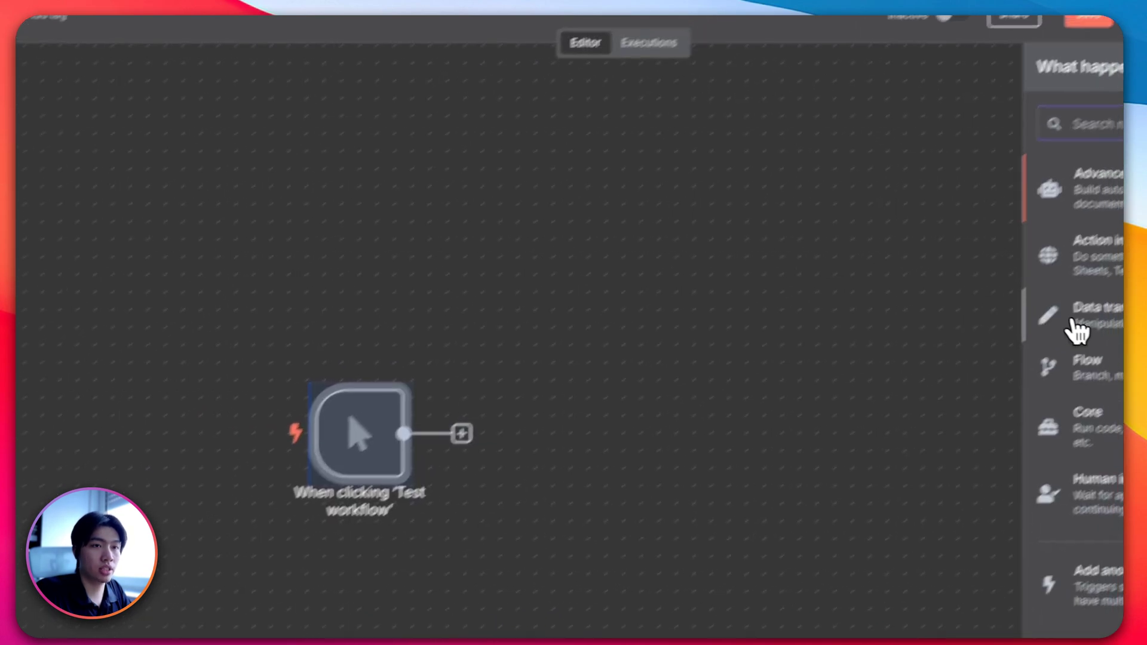
left_click(1019, 366)
left_click(1023, 374)
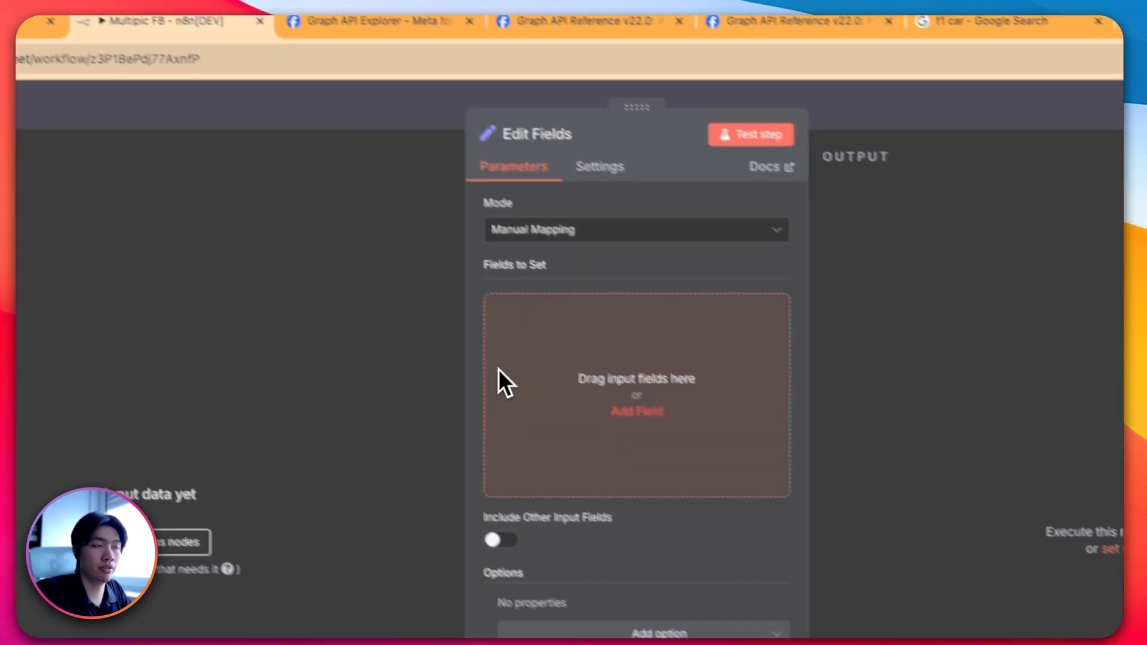
left_click(676, 422)
left_click(638, 324)
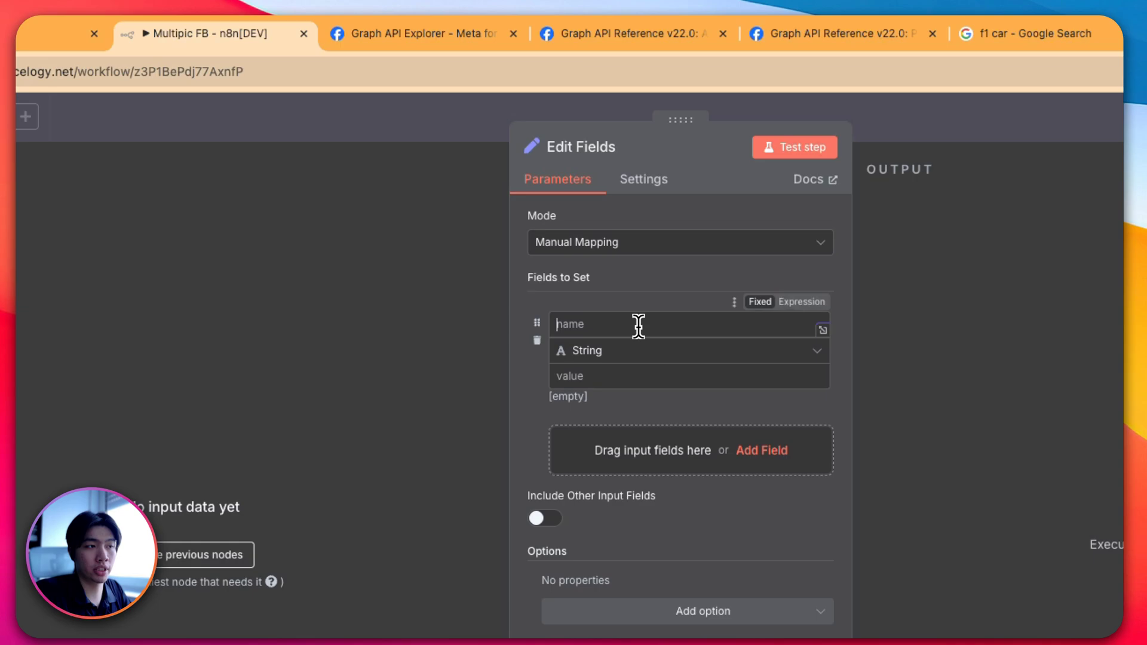
type("page")
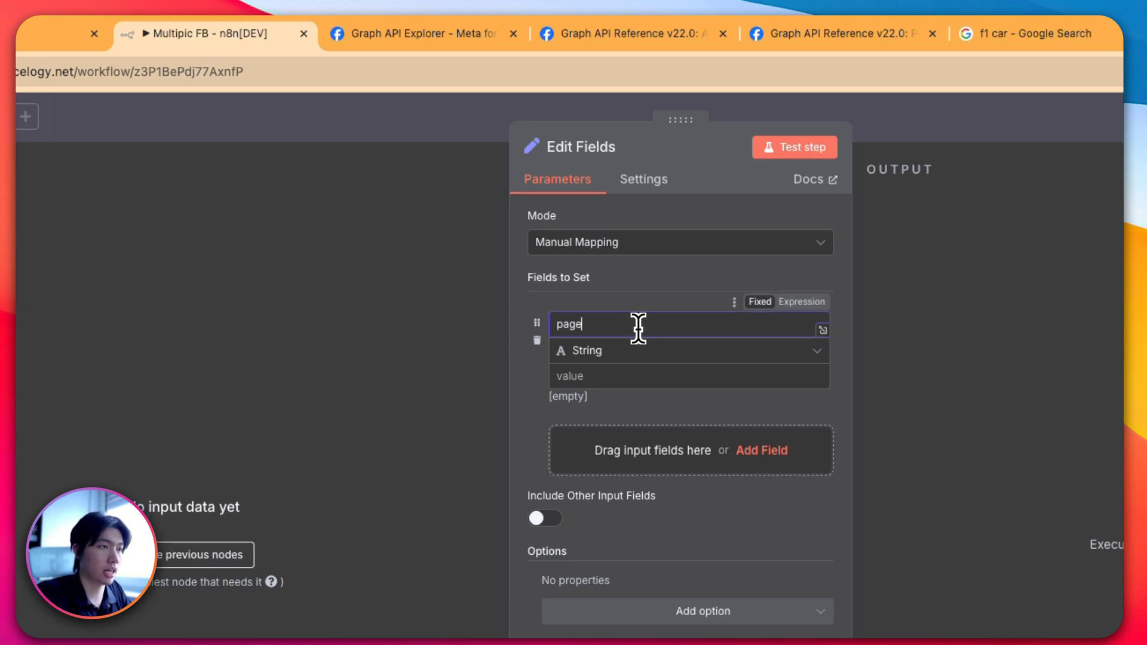
type("ID")
left_click(629, 374)
type("574151682454029")
left_click(791, 148)
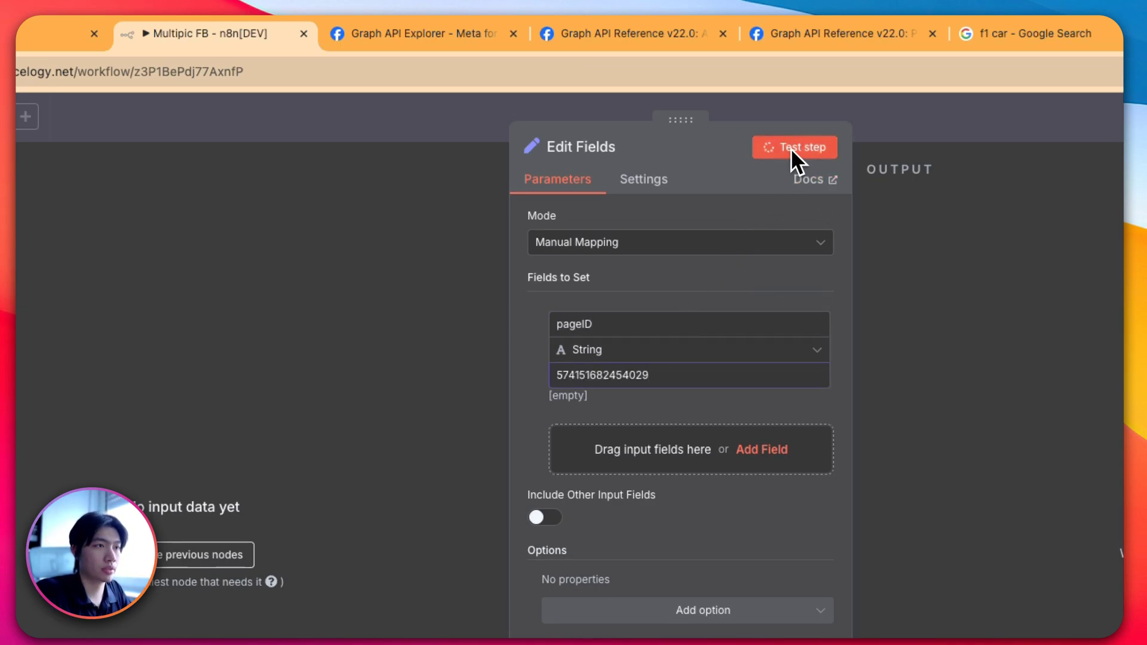
Shift both workflow nodes left, then highlight the photos-edge POST note in the docs
left_click(146, 145)
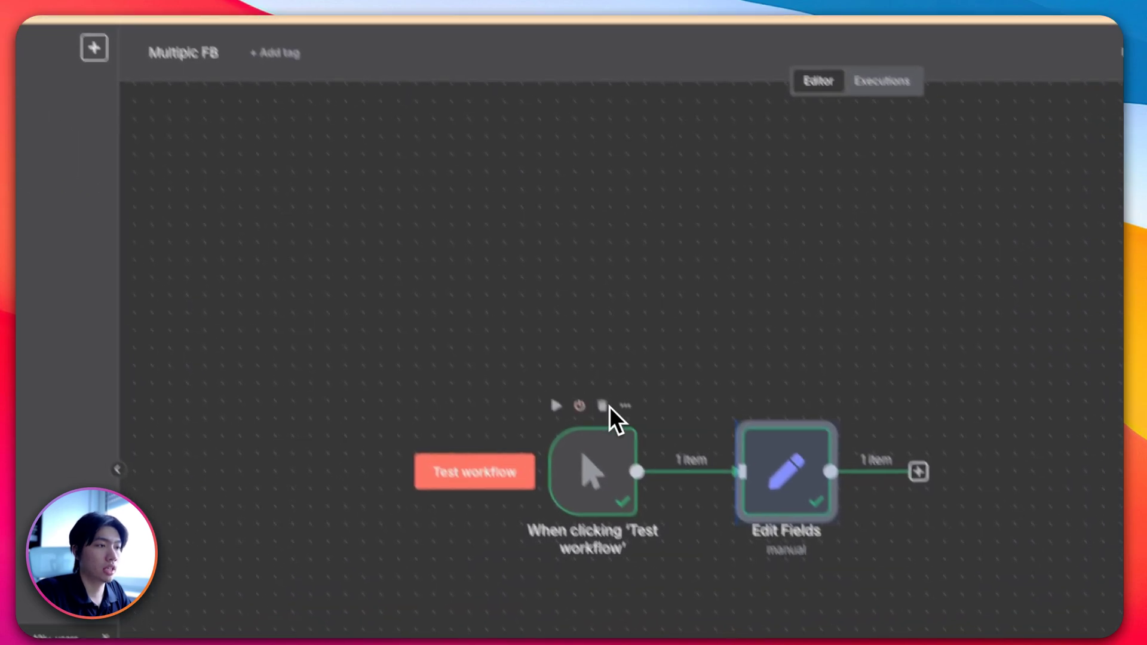
left_click_drag(426, 325, 822, 528)
left_click_drag(728, 465, 639, 463)
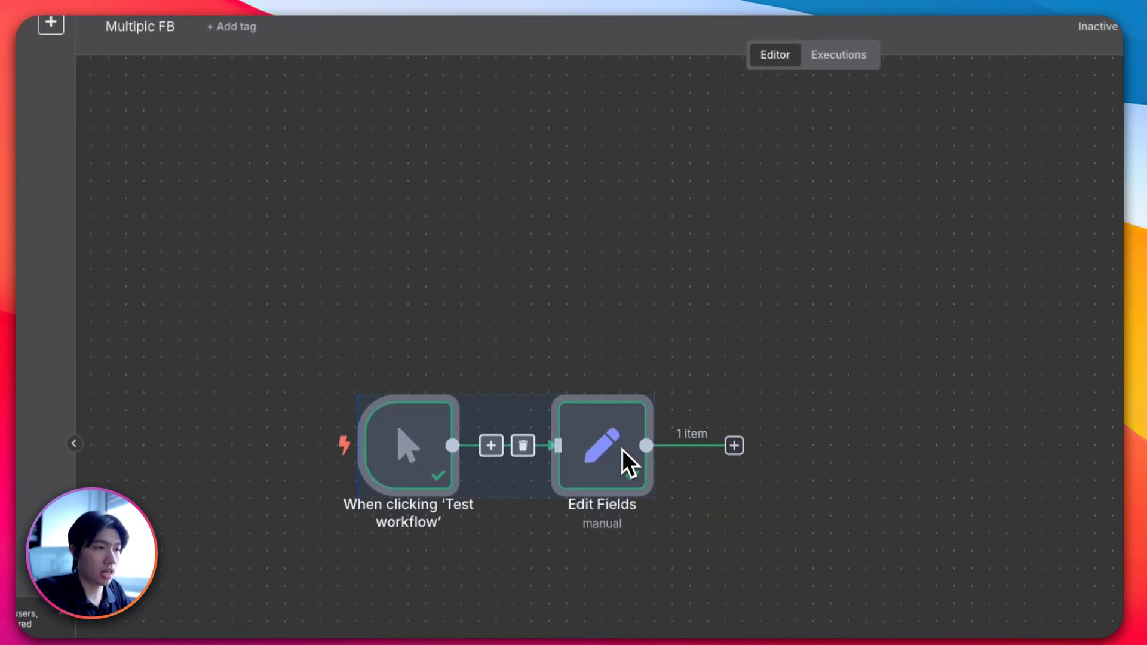
left_click(821, 412)
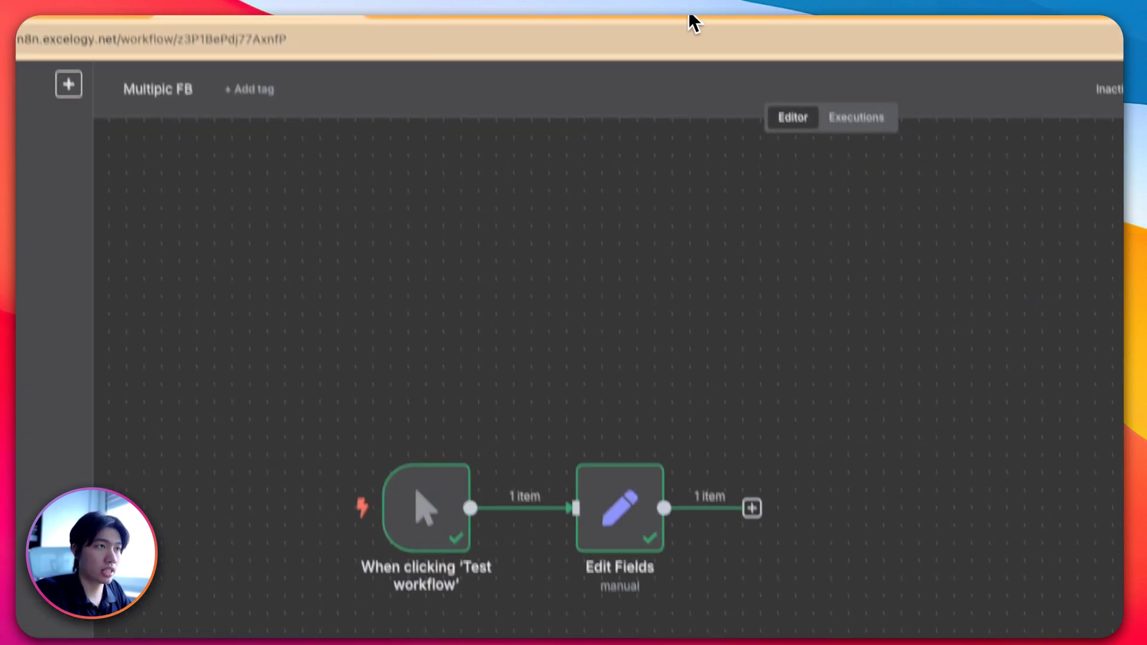
left_click(686, 15)
left_click_drag(524, 255, 624, 255)
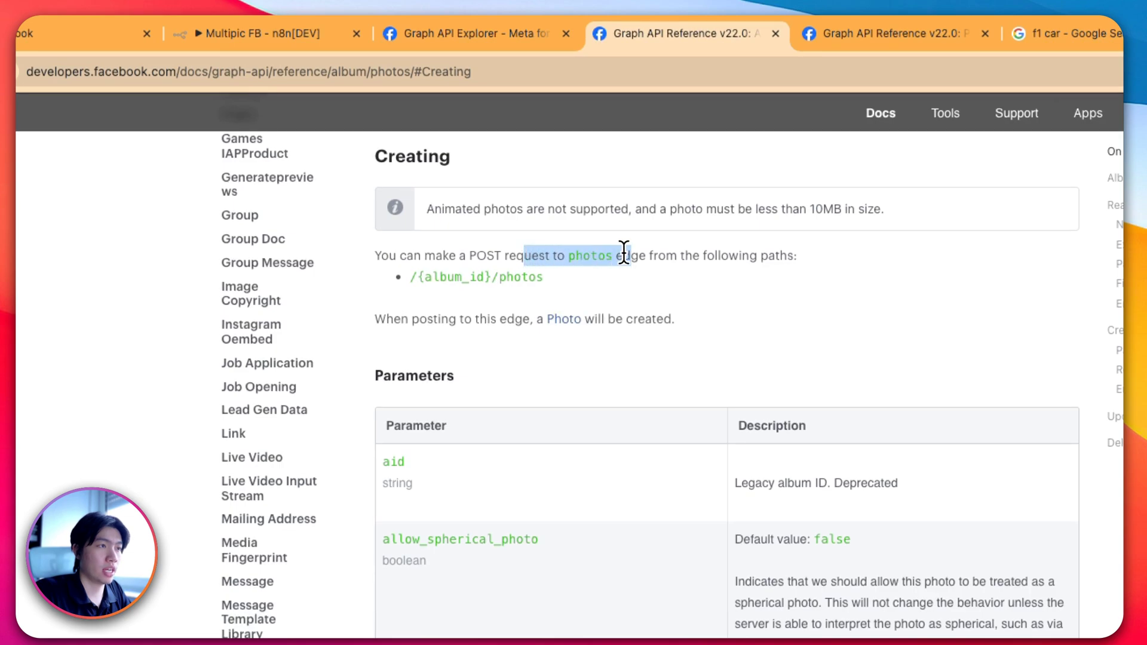
Clear the docs highlight and return to the Multipic FB workflow canvas
left_click(682, 245)
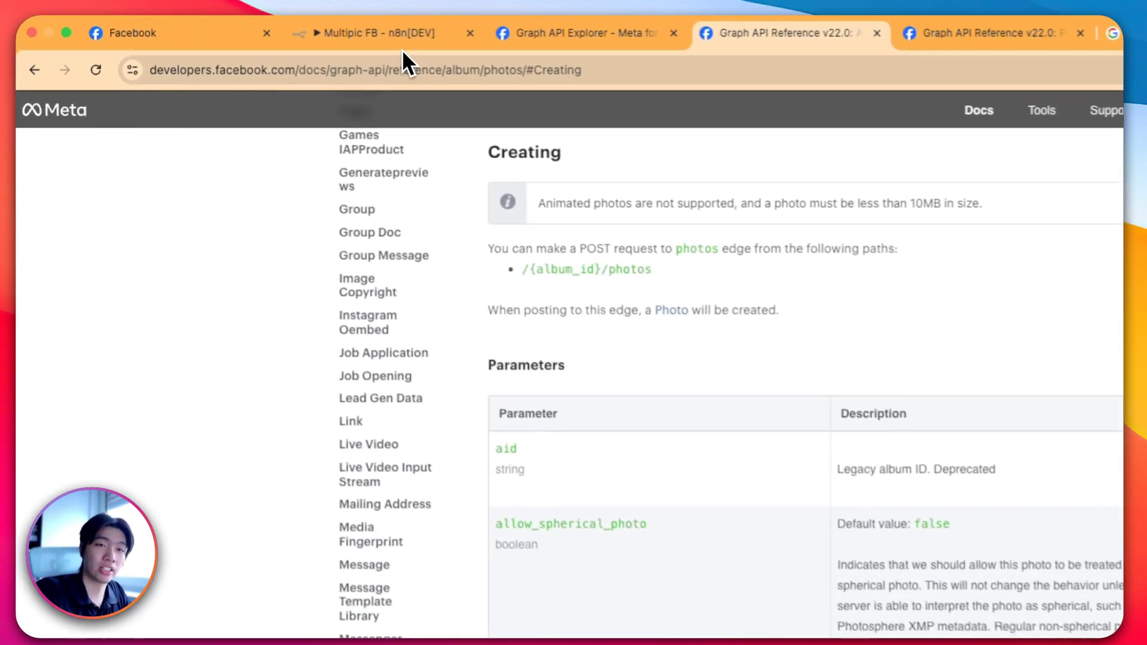
left_click(417, 41)
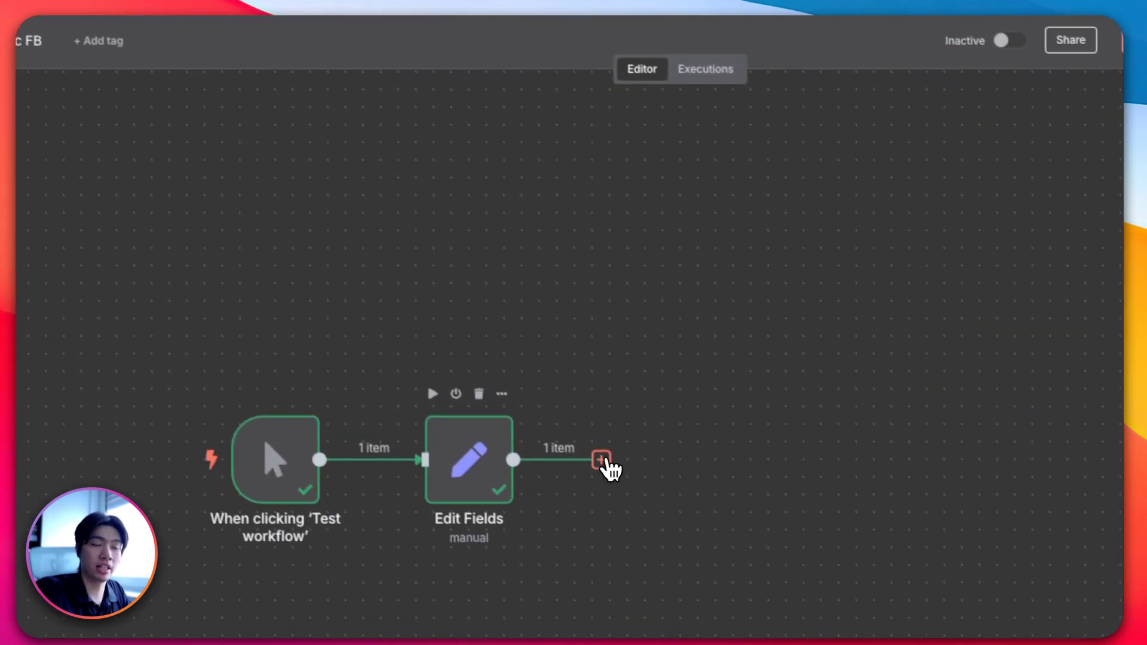
Search 'face' and add a Facebook Graph API node after Edit Fields
left_click(888, 541)
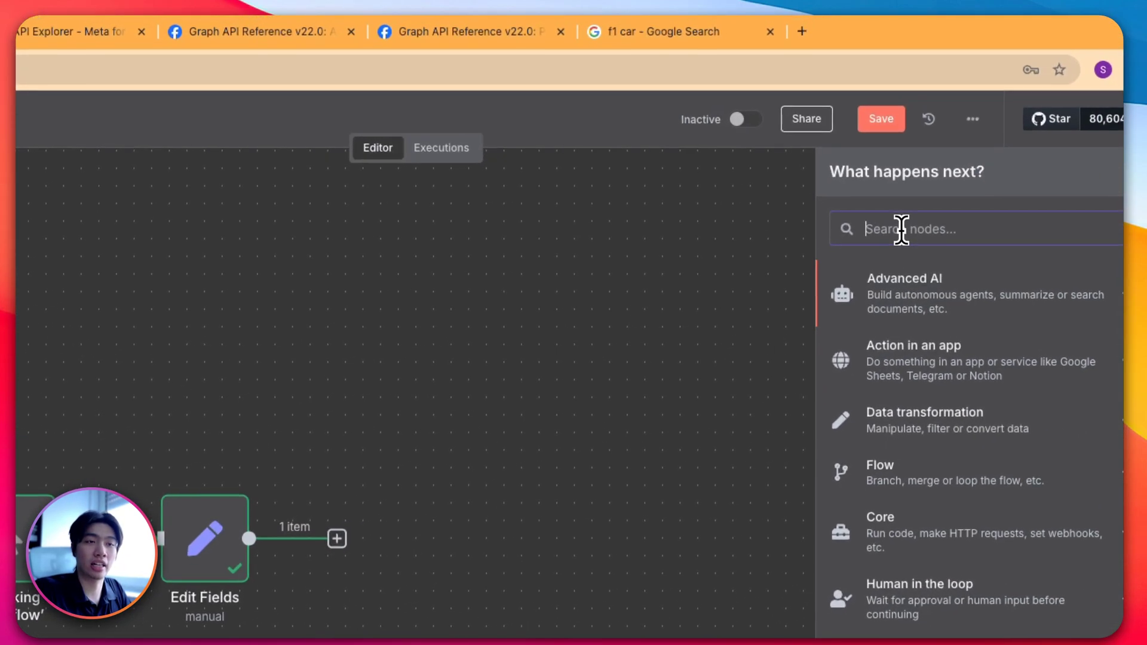
type("f")
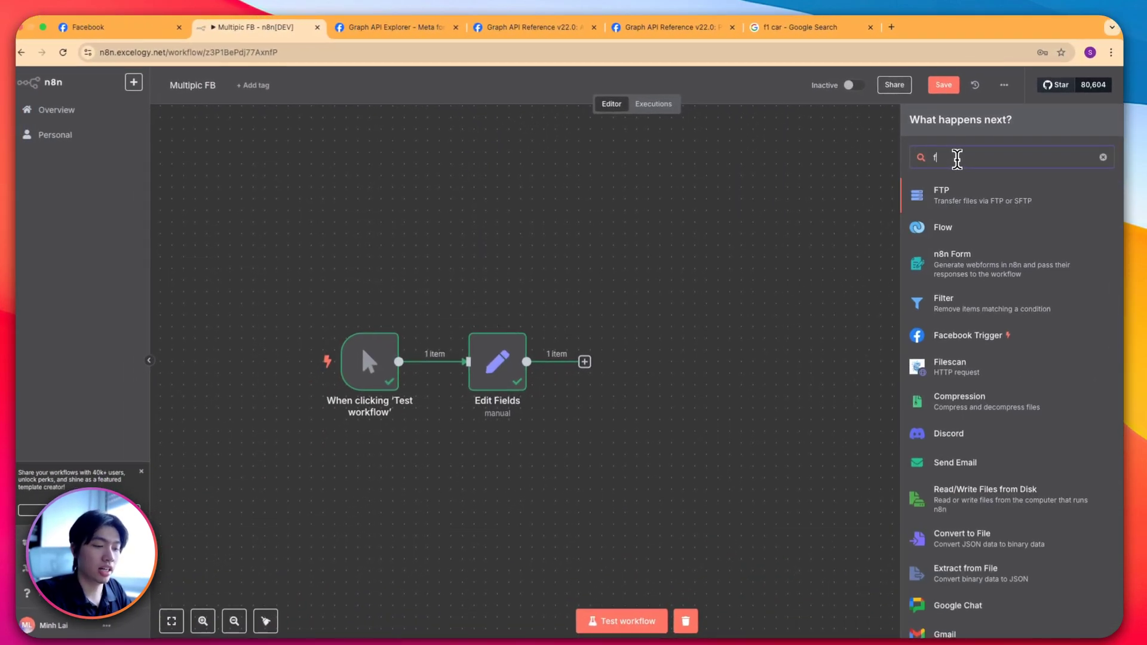
type("ace")
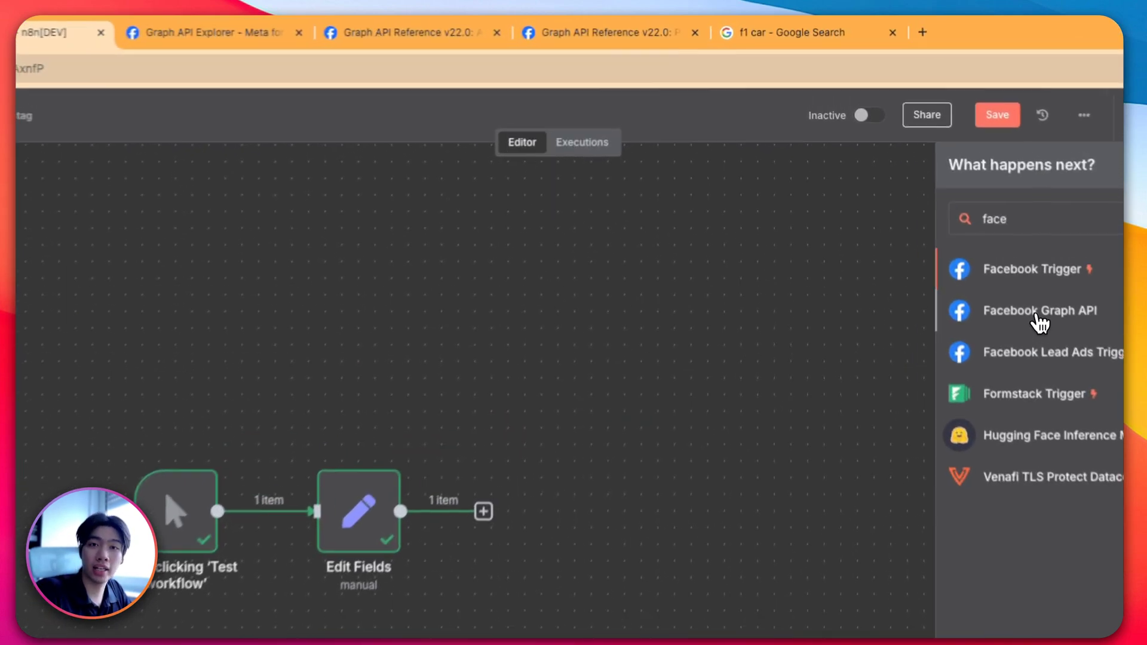
left_click(1040, 311)
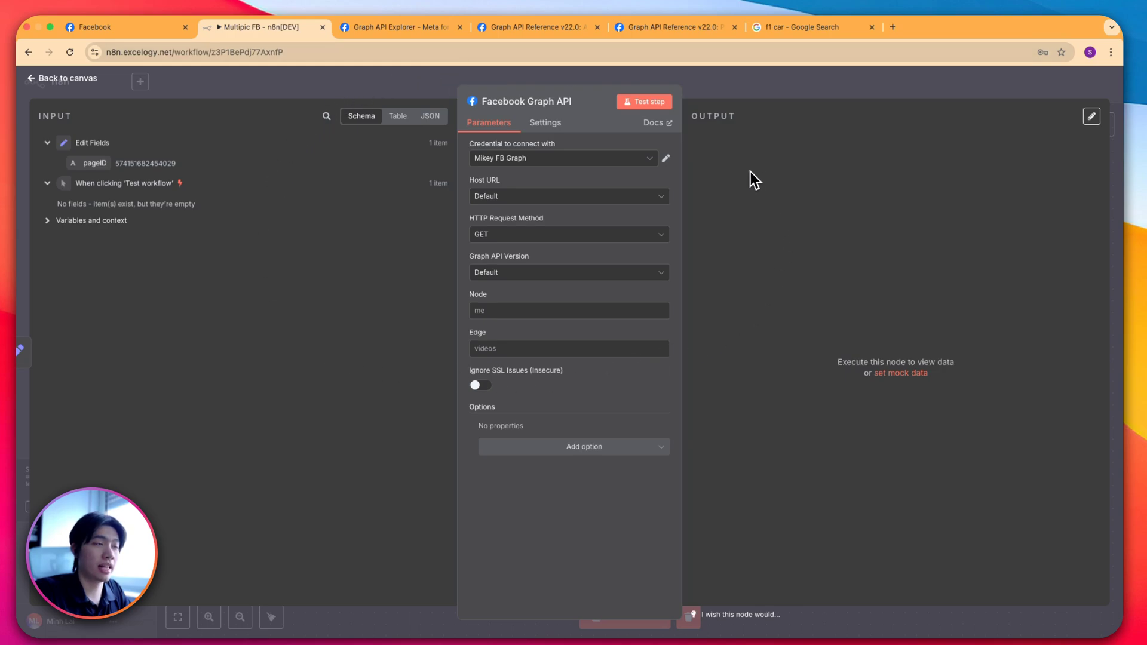
mouse_move(649, 269)
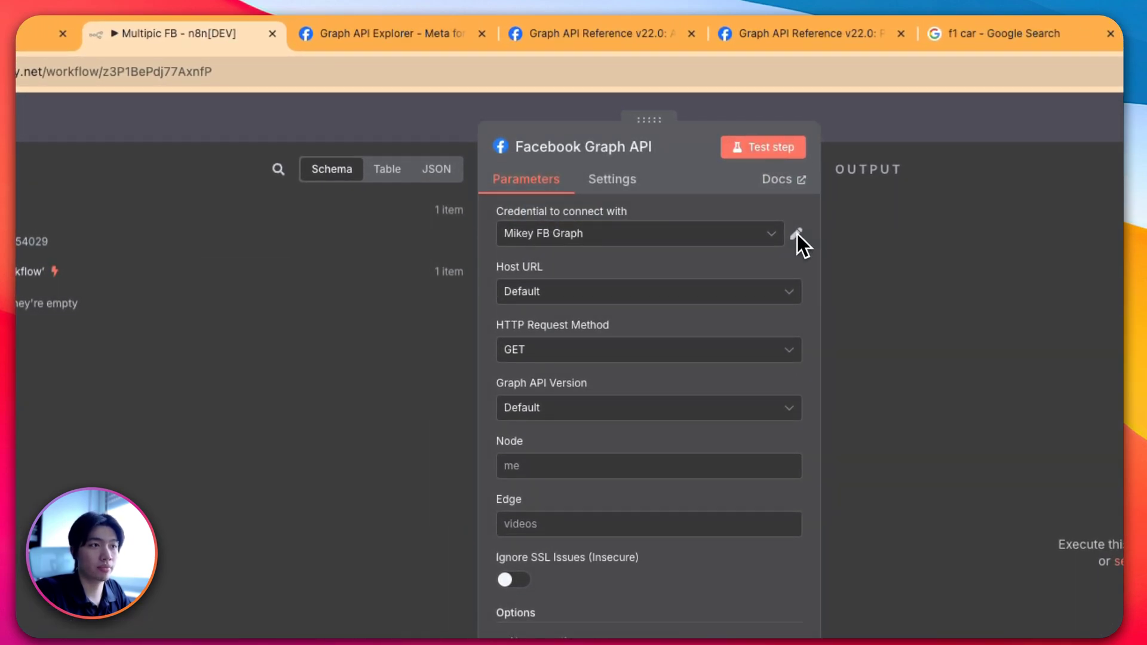
Paste the fresh Graph API Explorer access token into the Facebook Graph credential and save it
left_click(796, 233)
left_click(388, 35)
double_click(1111, 295)
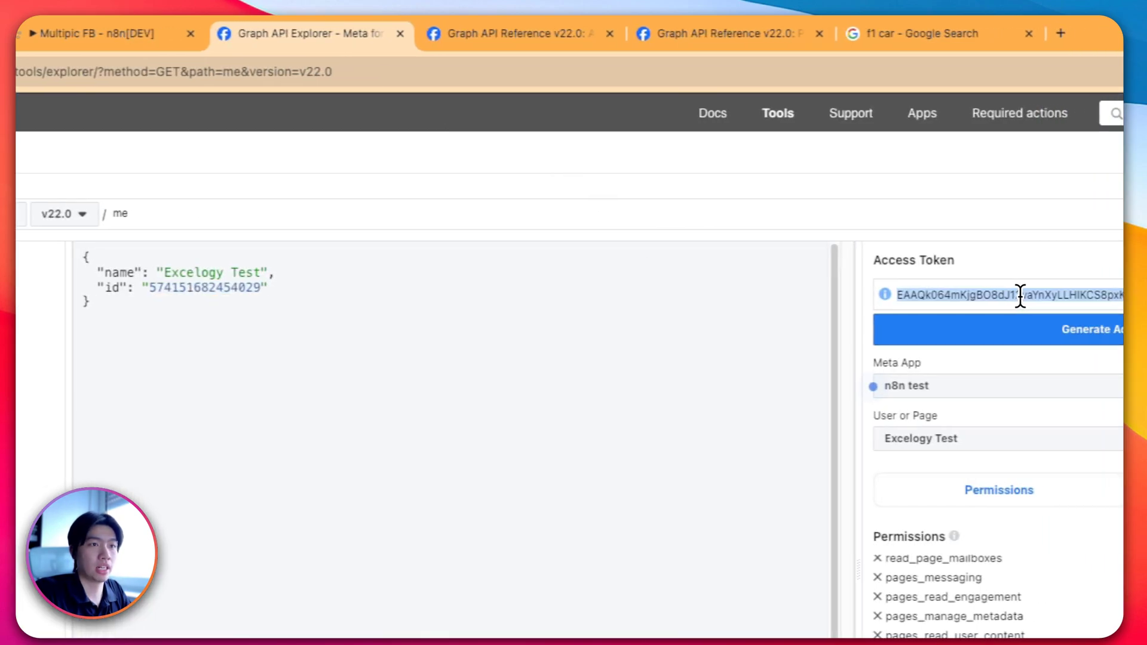
left_click(179, 33)
left_click(768, 442)
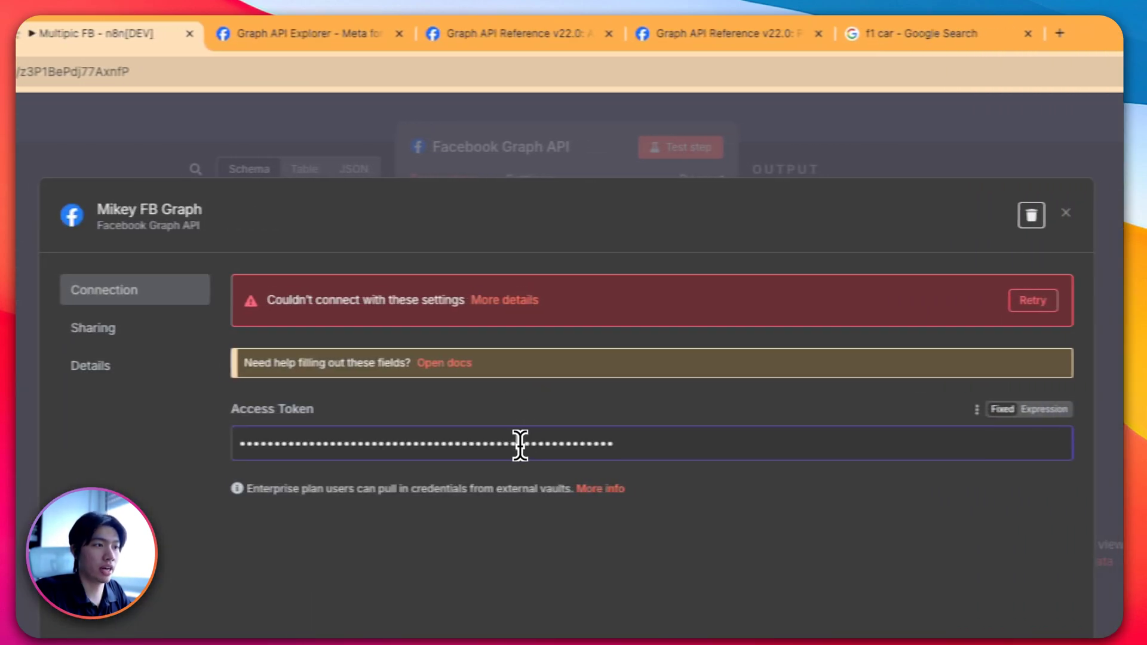
key("super+v")
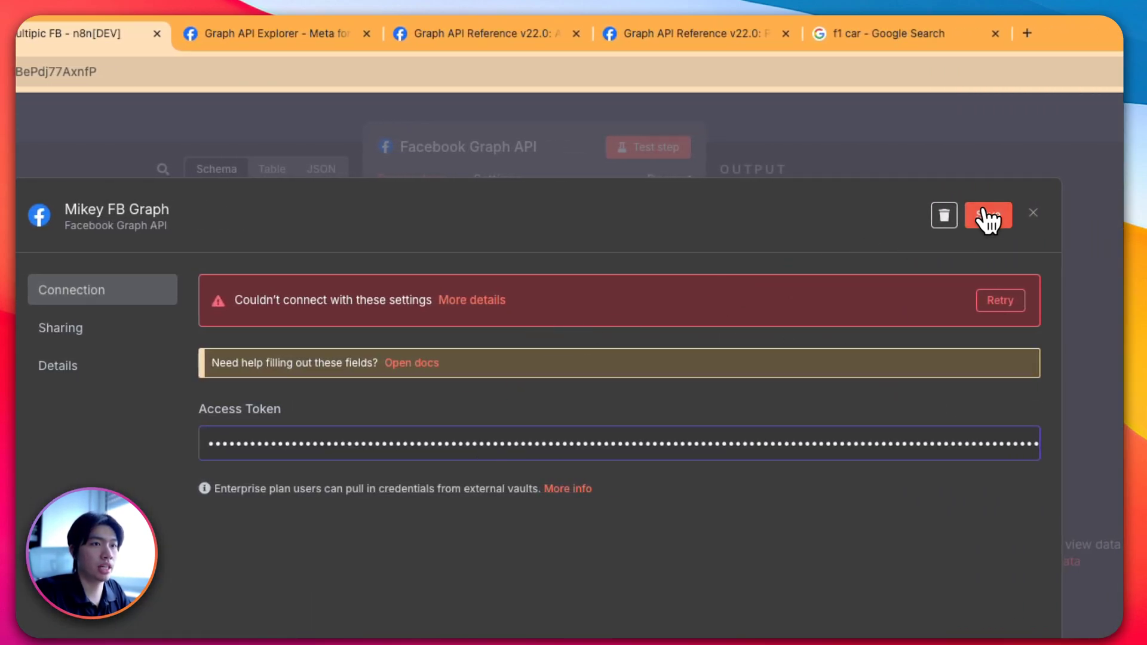
left_click(988, 215)
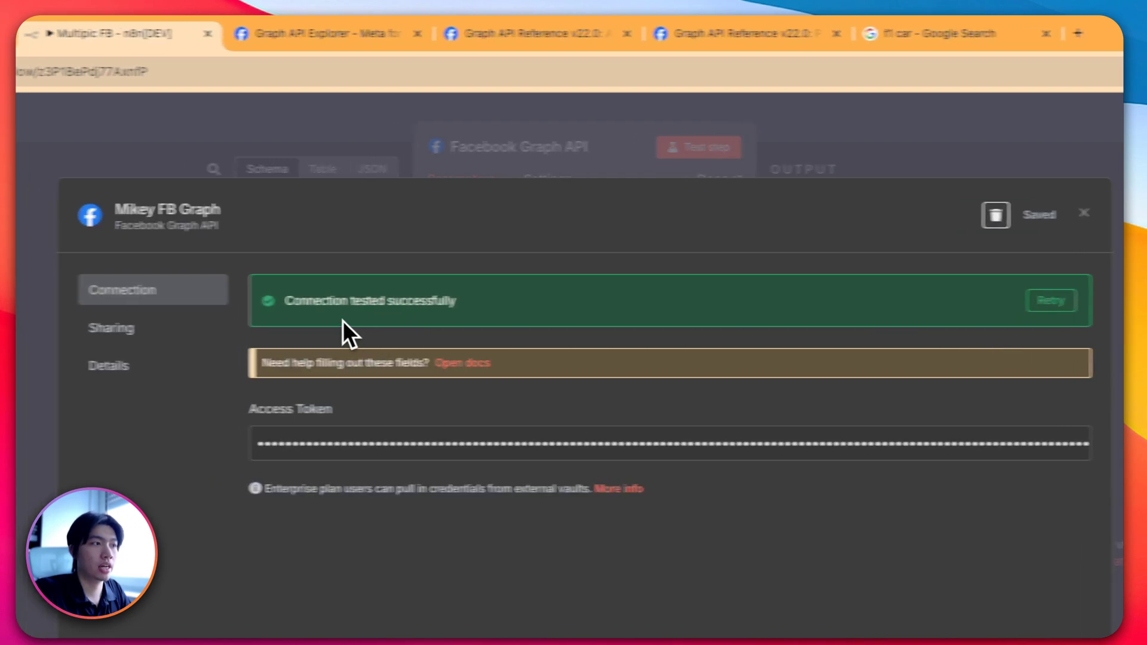
left_click_drag(234, 300, 478, 302)
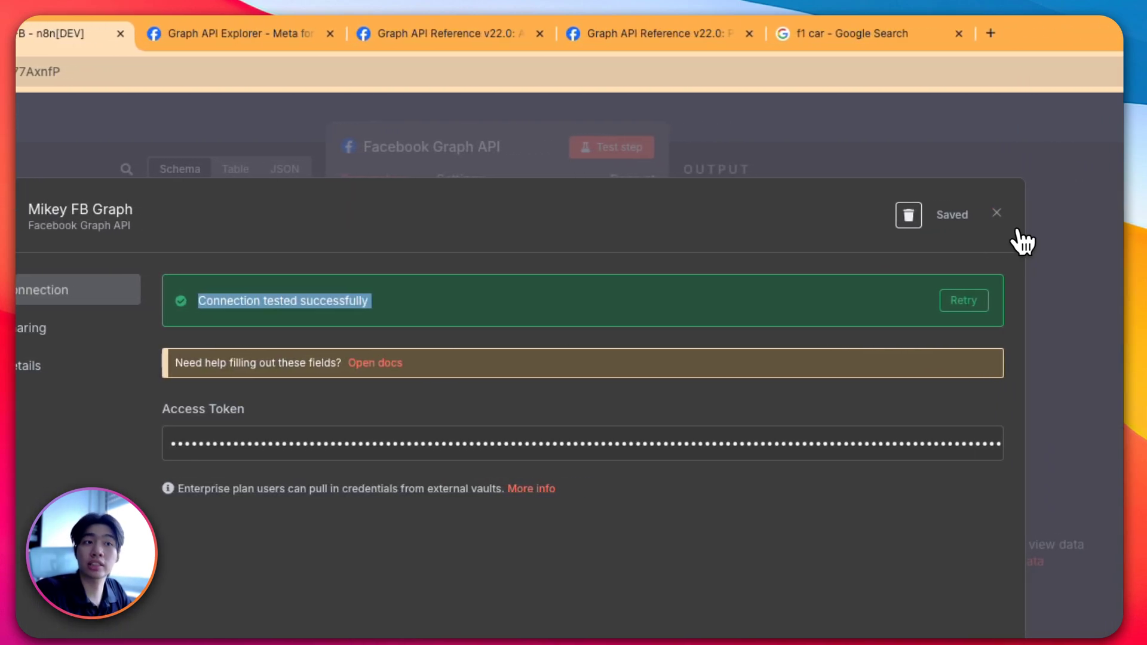
left_click(992, 213)
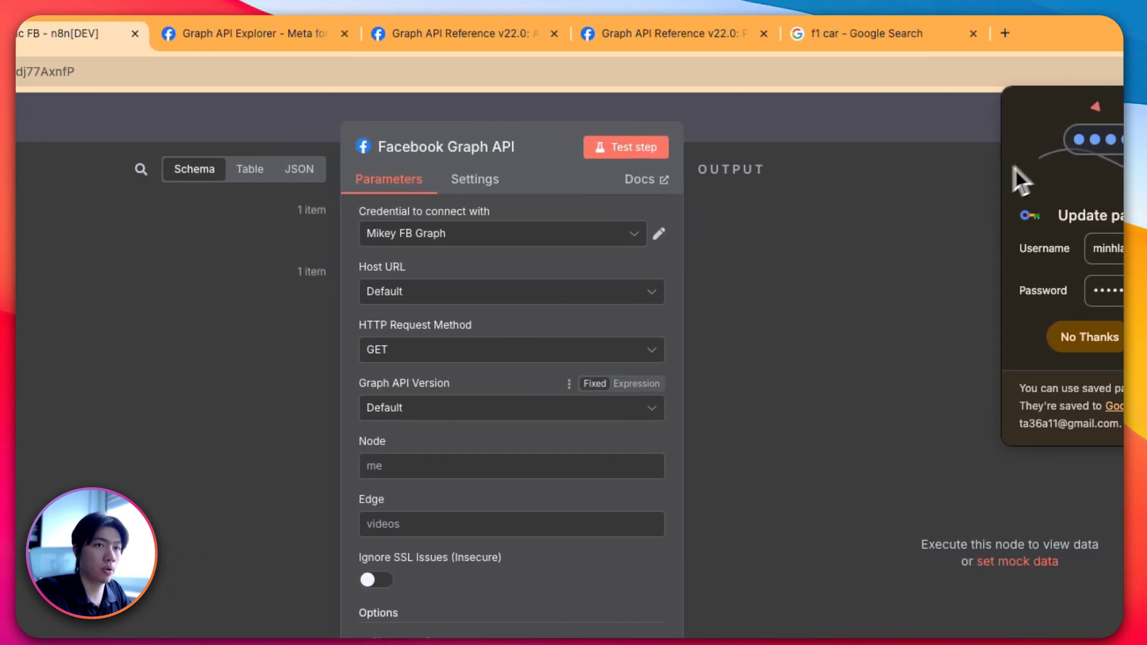
Set the node to POST, v22.0, node {{ $json.pageID }} and edge photos
left_click(1112, 111)
left_click(472, 349)
left_click(655, 396)
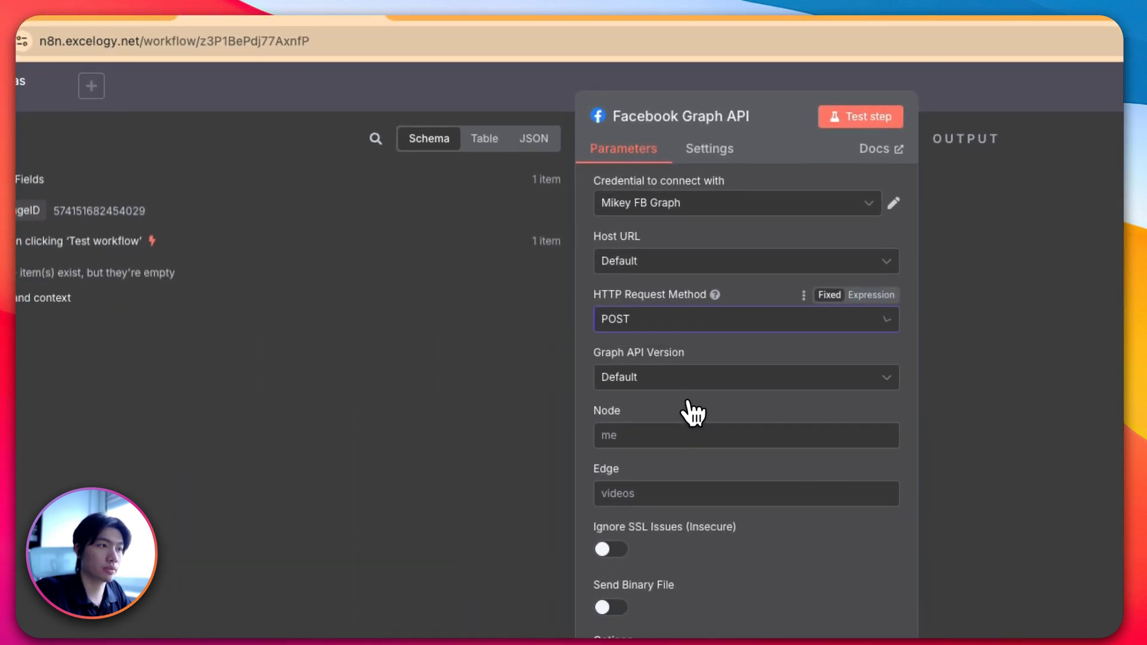
left_click(647, 380)
left_click(678, 449)
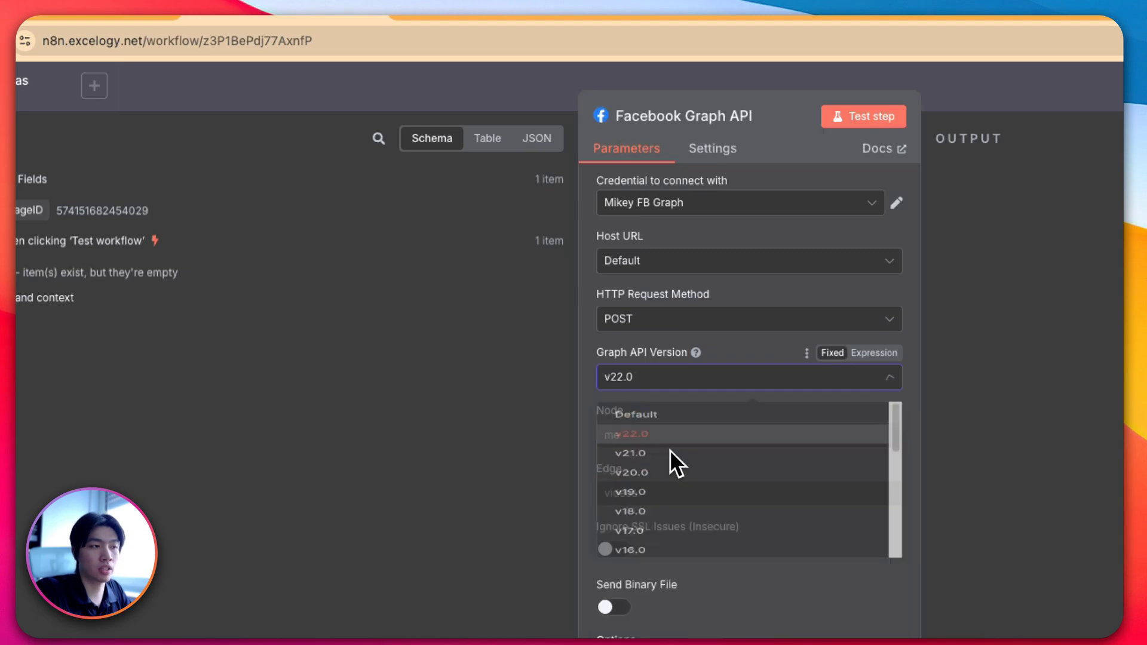
left_click(662, 441)
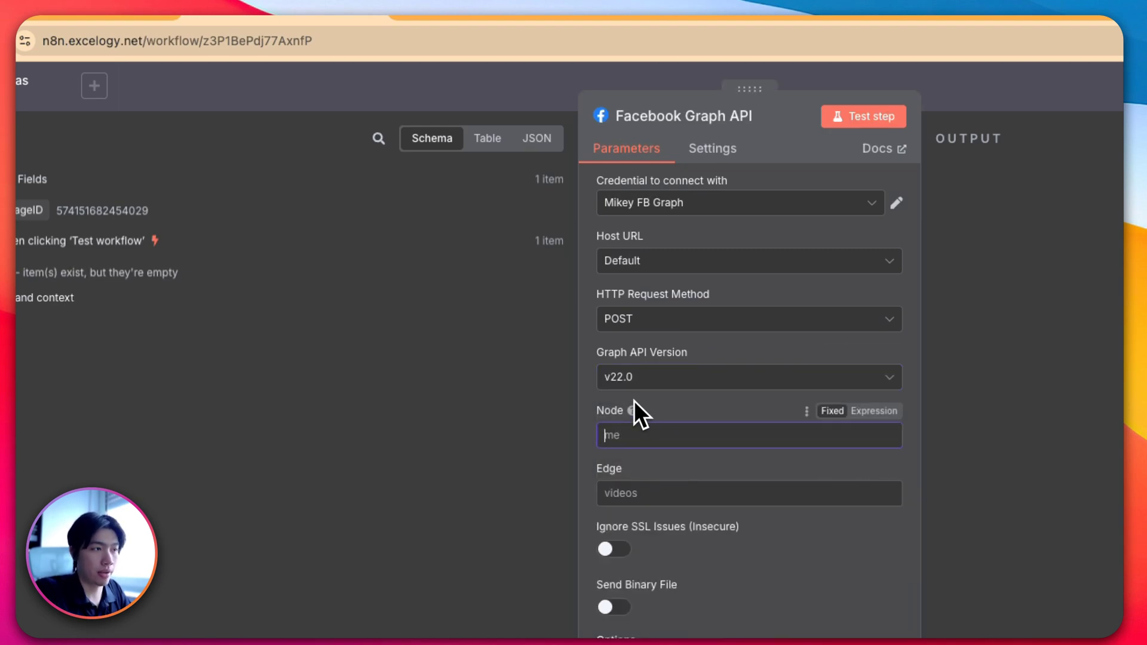
left_click_drag(30, 210, 777, 461)
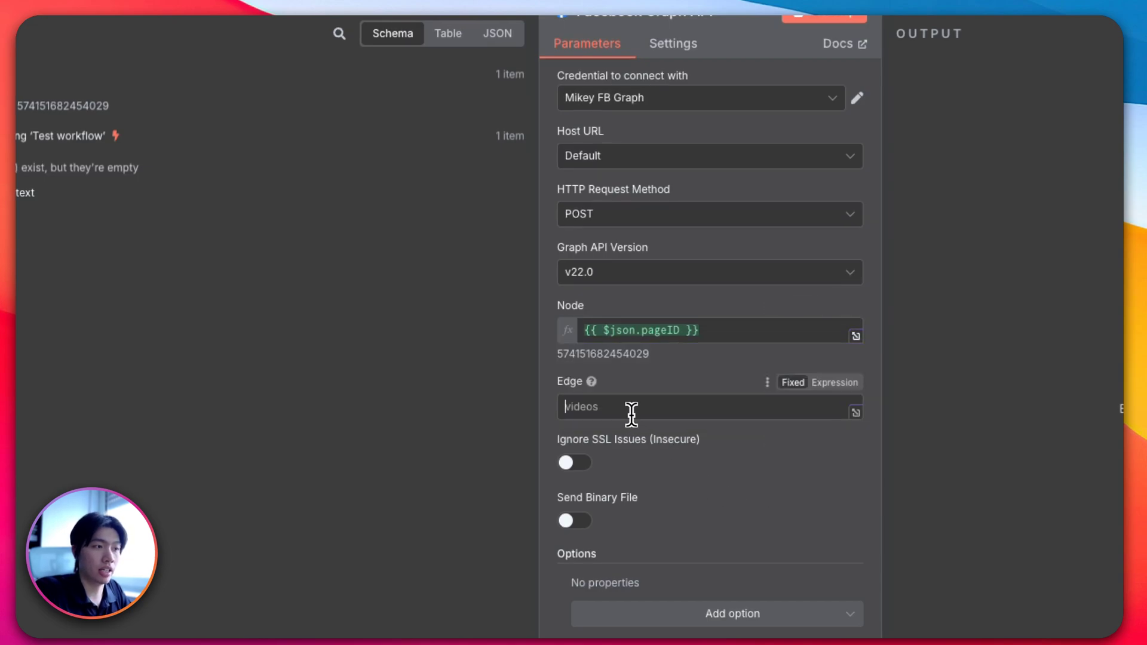
left_click(627, 408)
type("photos")
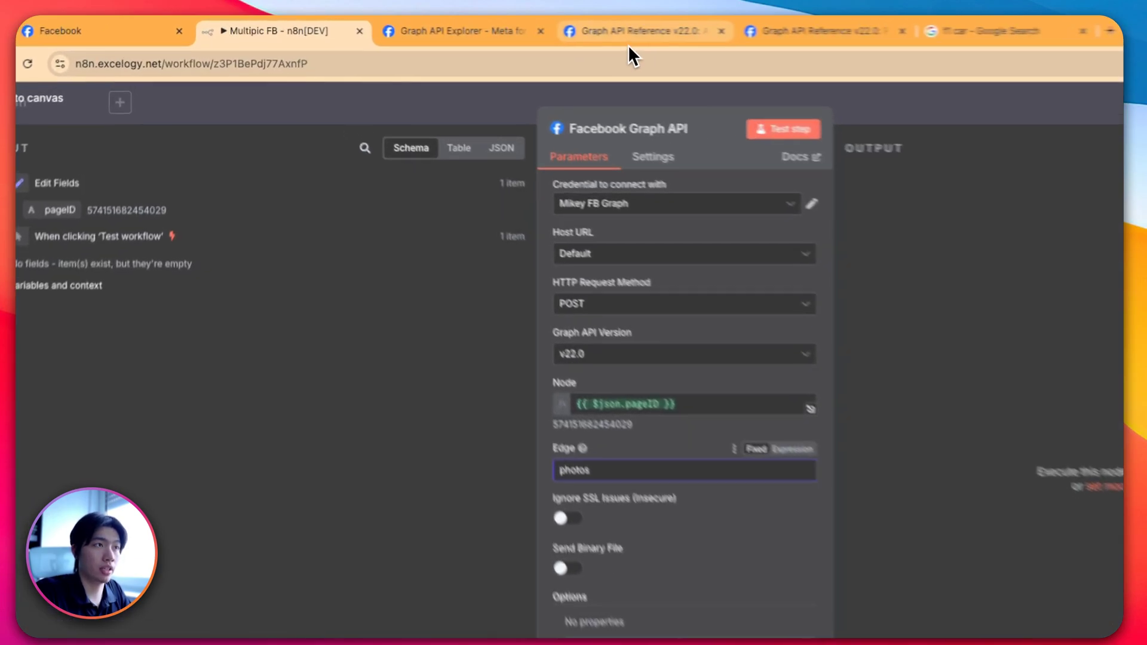
Add an empty query parameter entry to the Facebook Graph API node
left_click(513, 27)
double_click(508, 378)
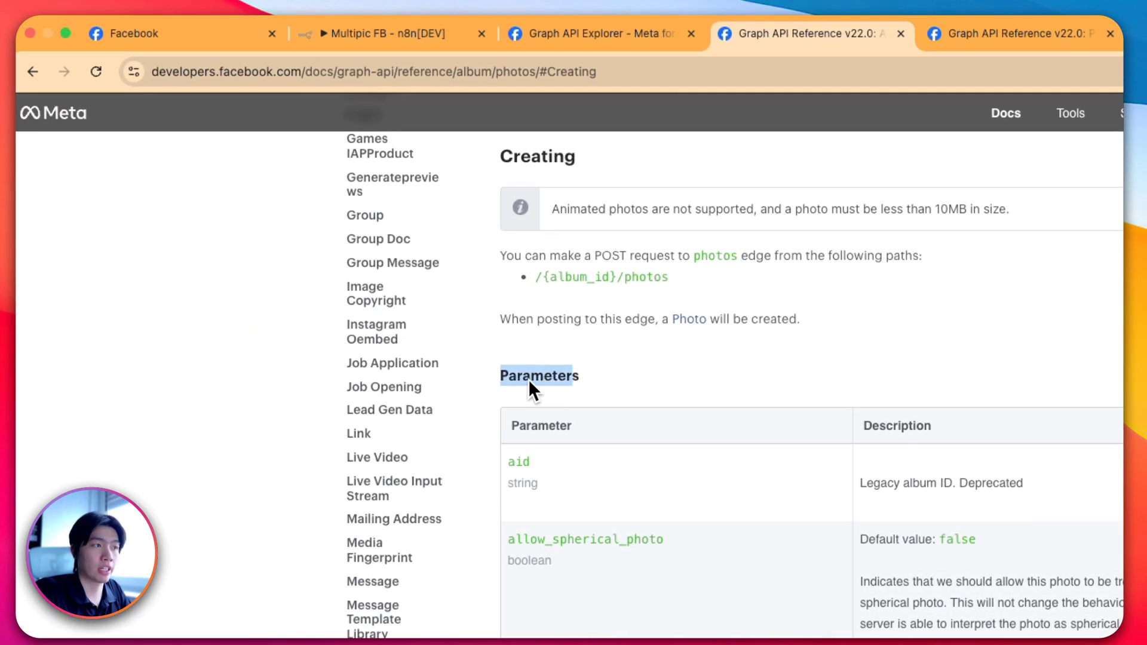
left_click(370, 33)
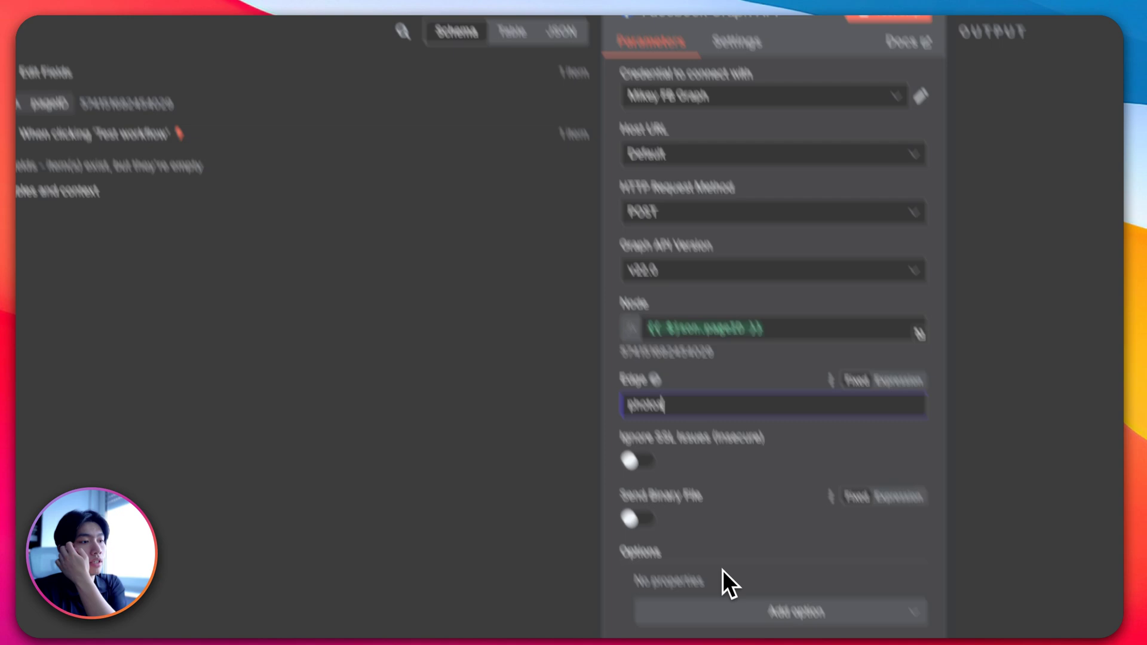
left_click(645, 540)
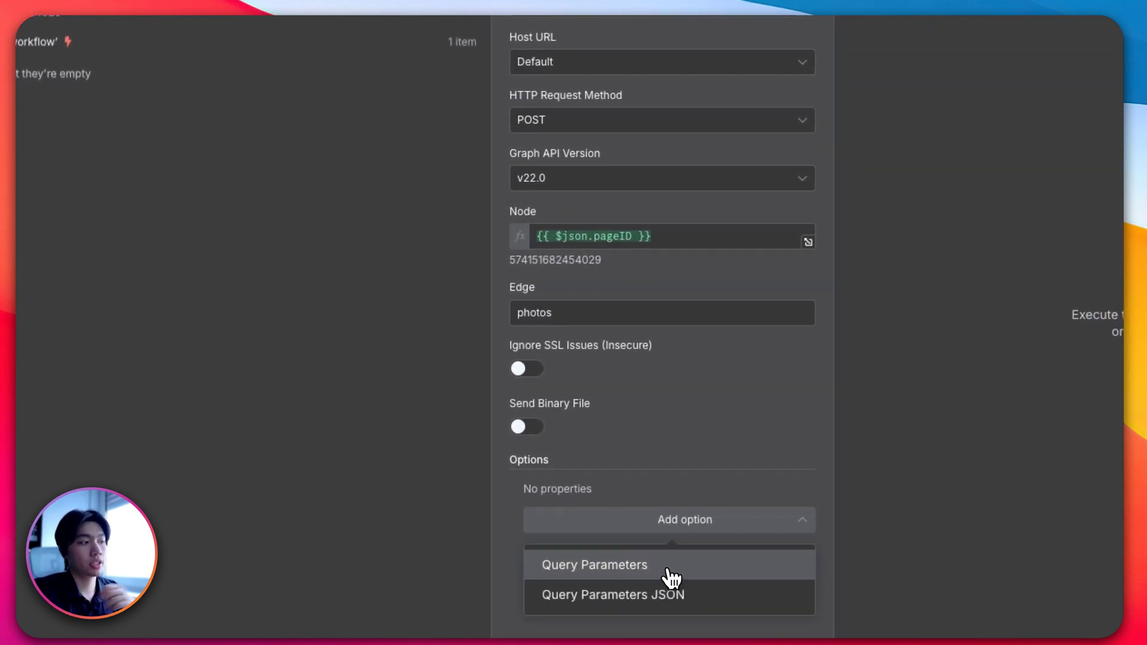
left_click(666, 567)
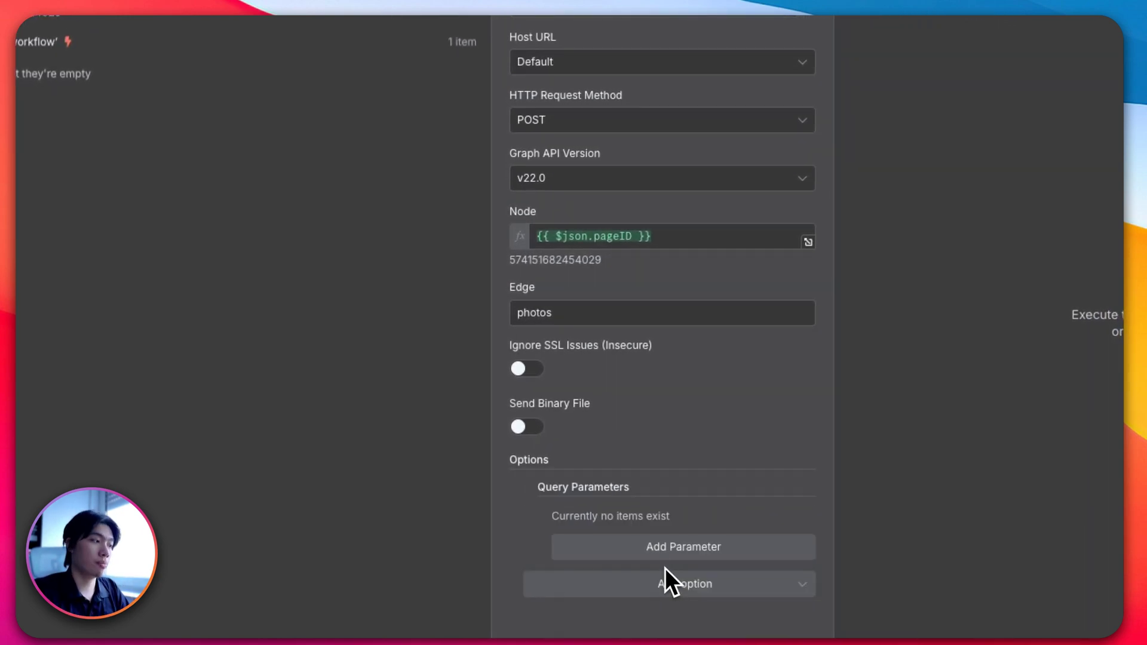
left_click(640, 550)
scroll(668, 472, "down", 2)
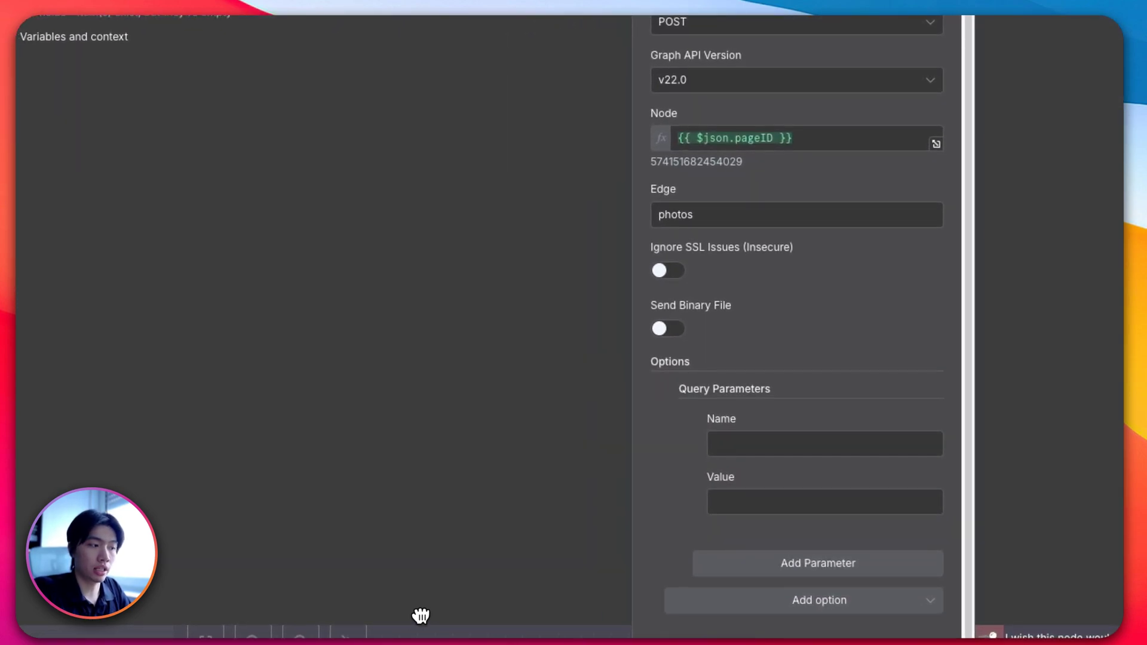
Copy the caption parameter name from the photo reference and focus the parameter's Name field
left_click(687, 29)
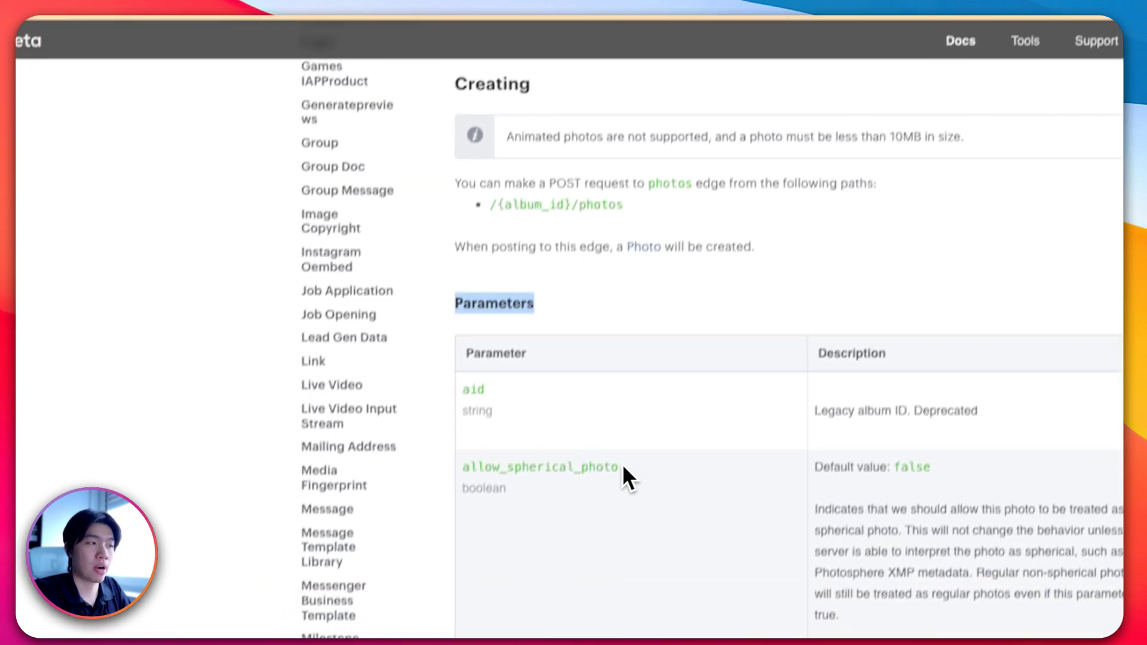
scroll(627, 412, "down", 8)
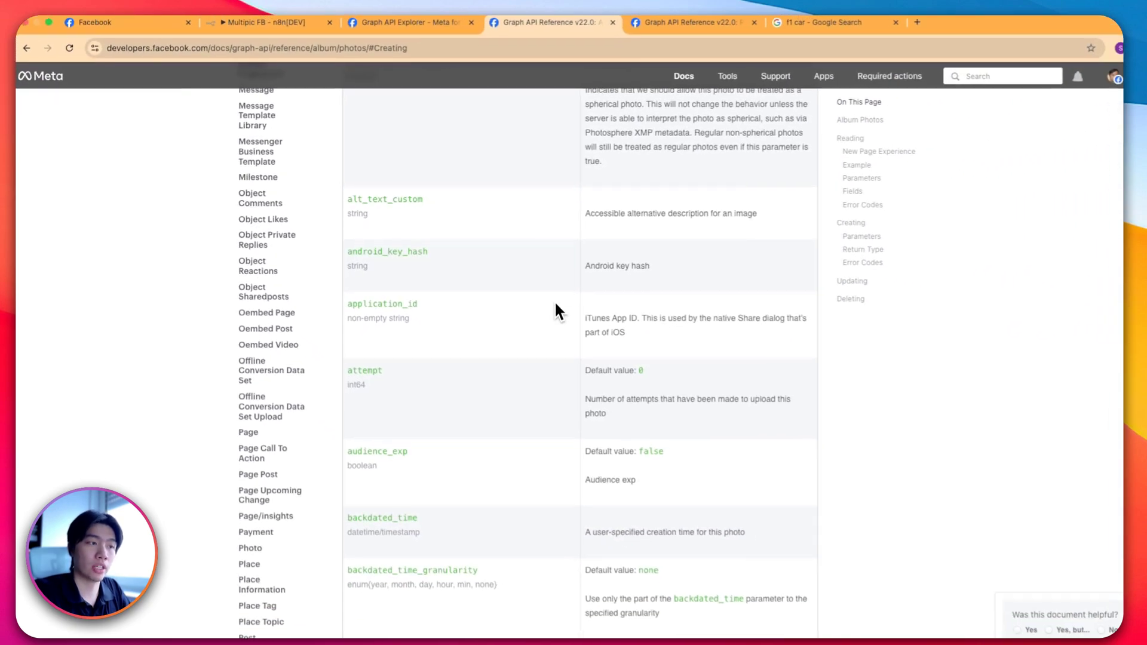
scroll(554, 300, "down", 10)
scroll(490, 404, "up", 4)
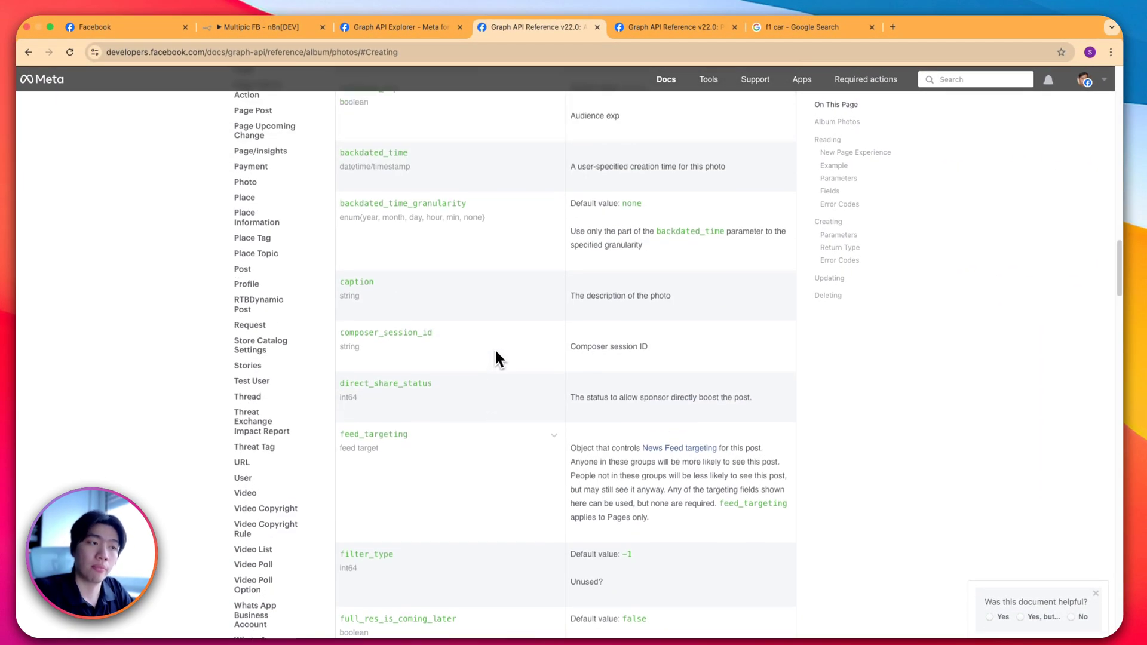
scroll(591, 288, "up", 2)
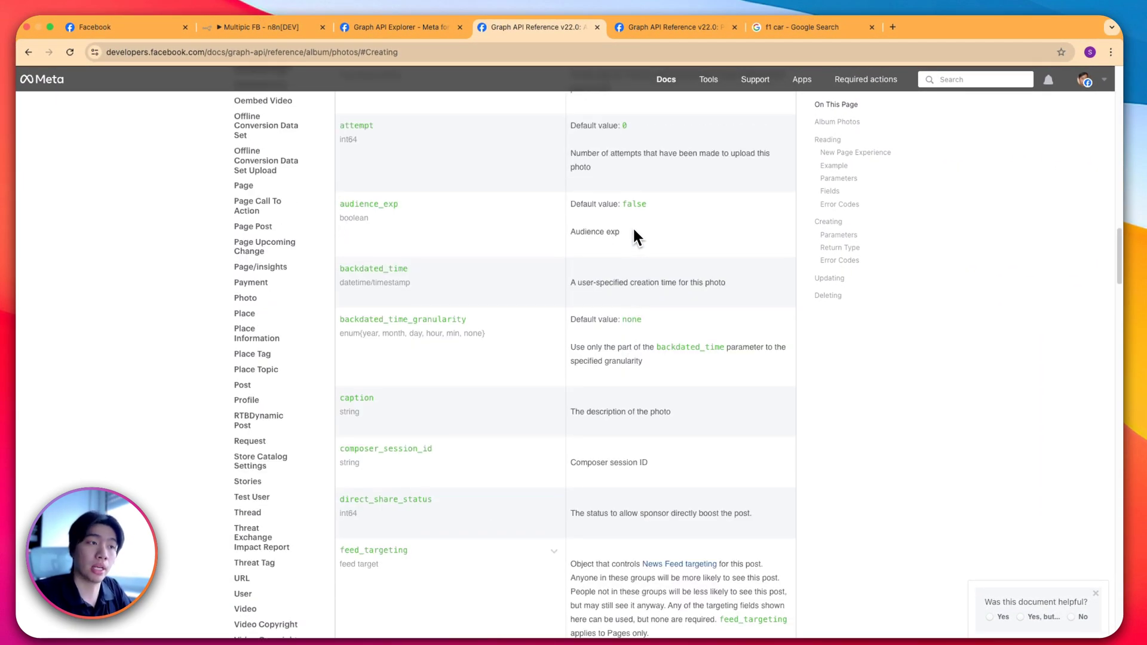
scroll(670, 266, "up", 3)
scroll(666, 257, "up", 2)
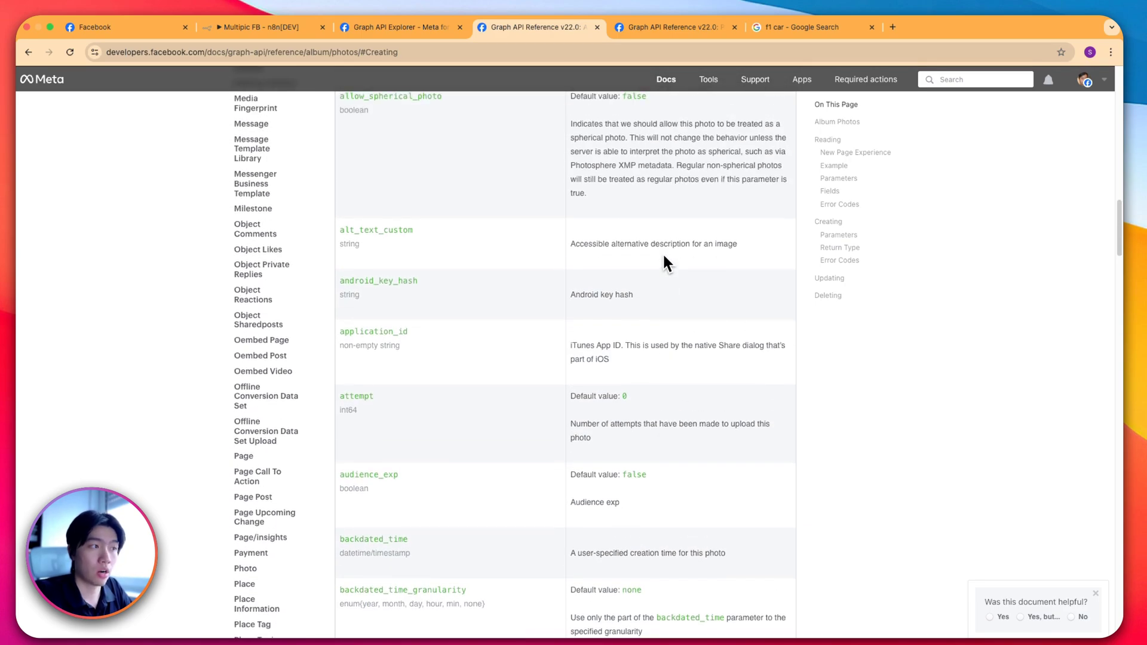
scroll(662, 253, "up", 2)
scroll(661, 255, "down", 5)
scroll(661, 256, "down", 2)
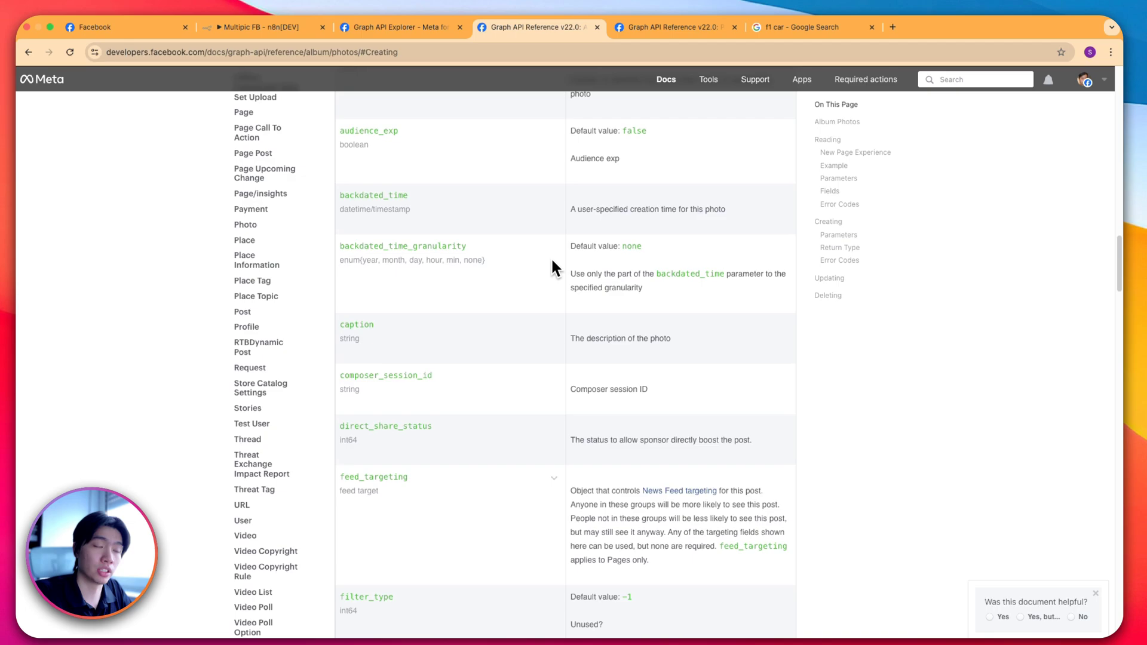
double_click(357, 324)
key("ctrl+c")
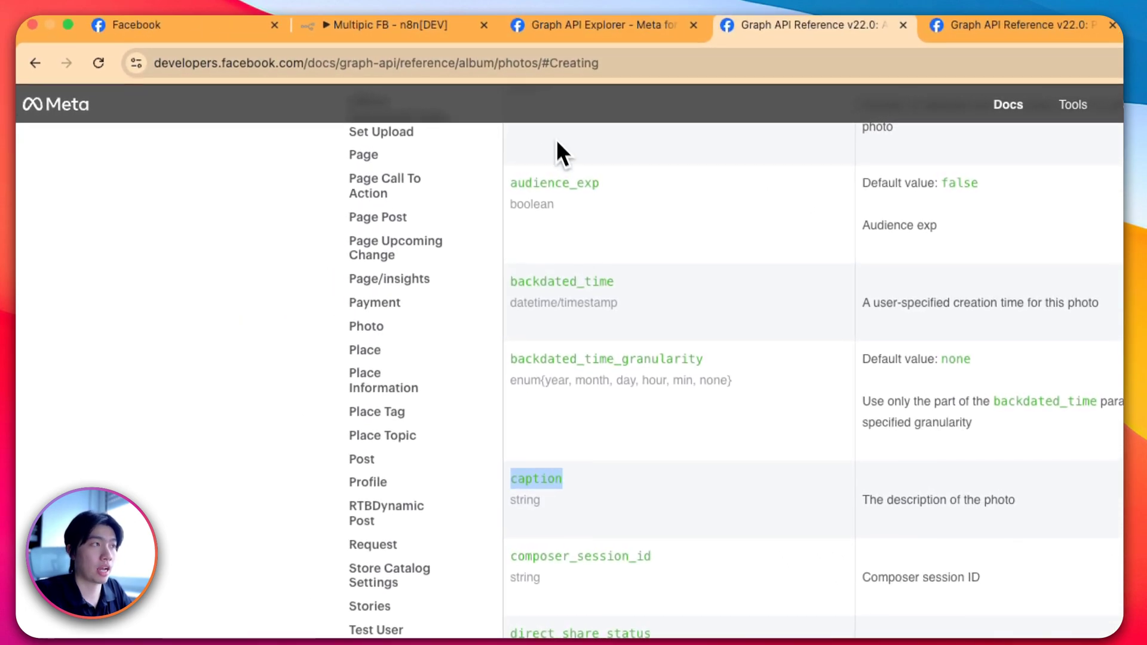
left_click(237, 34)
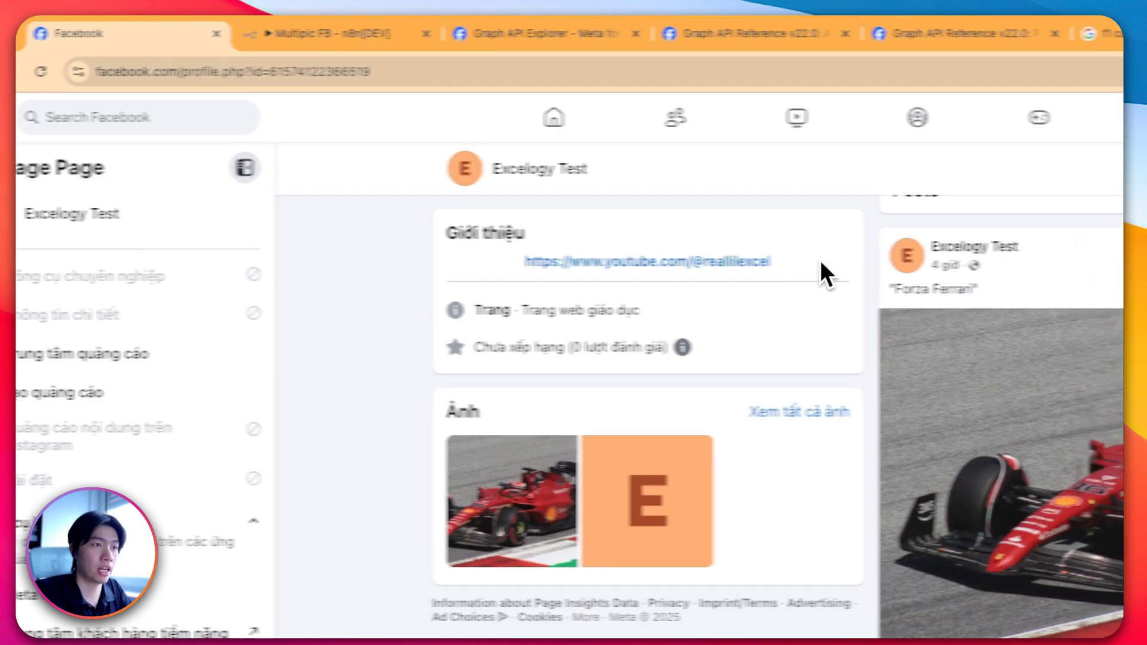
left_click(494, 34)
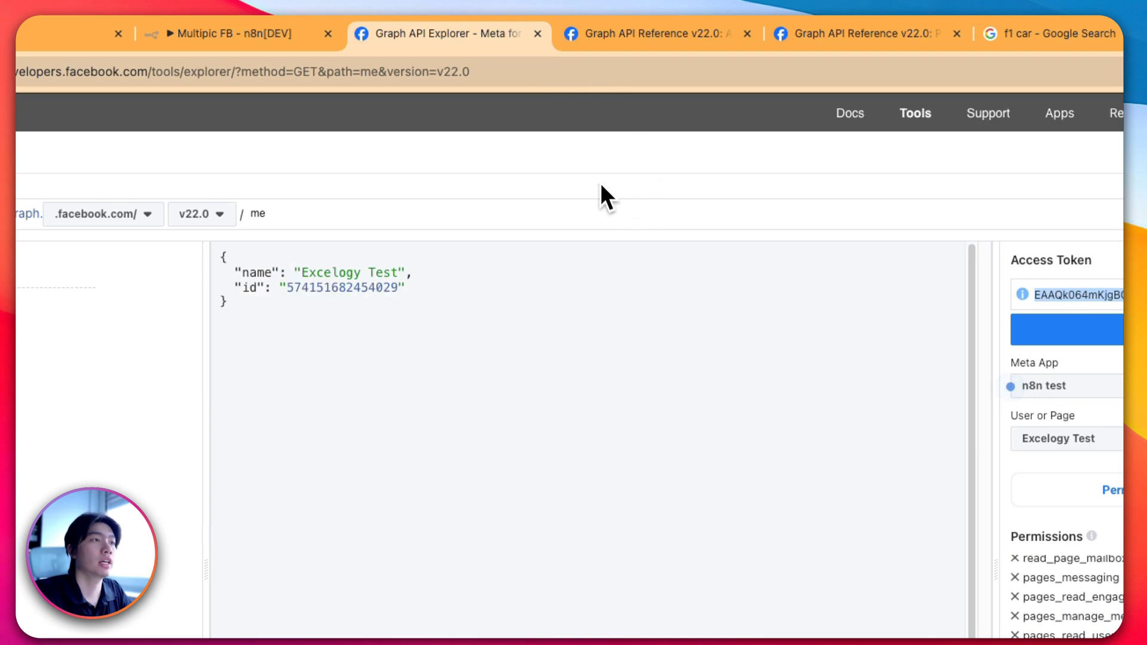
left_click(233, 33)
left_click(639, 471)
Name the query parameter caption with value Red Bull, and add a second parameter
key("ctrl+v")
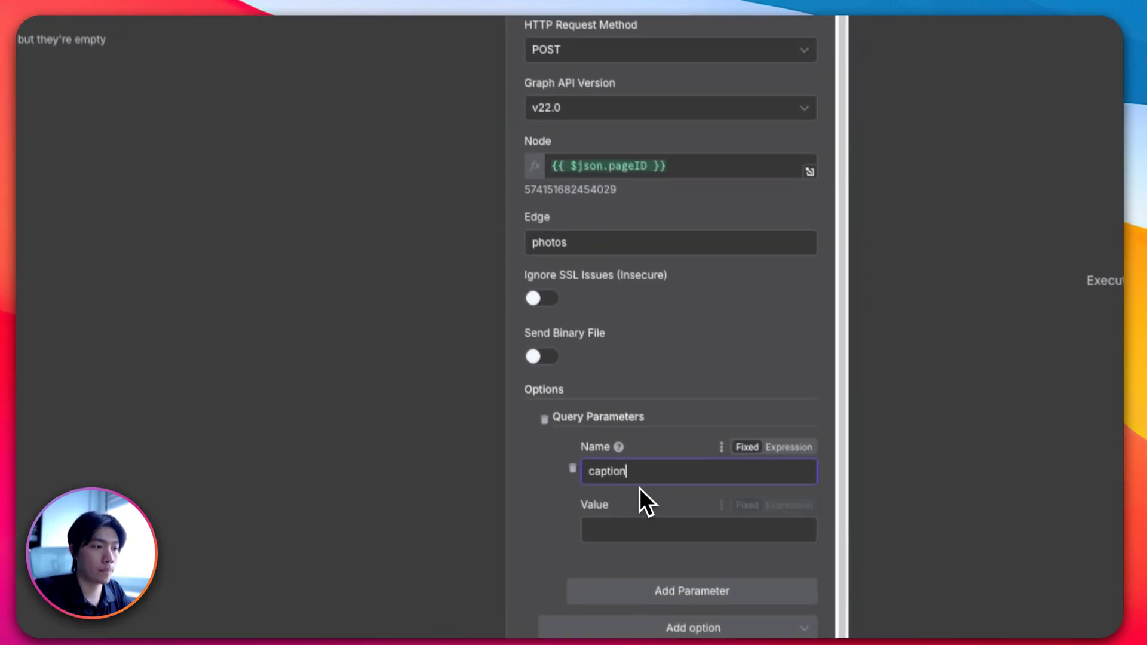
left_click(637, 528)
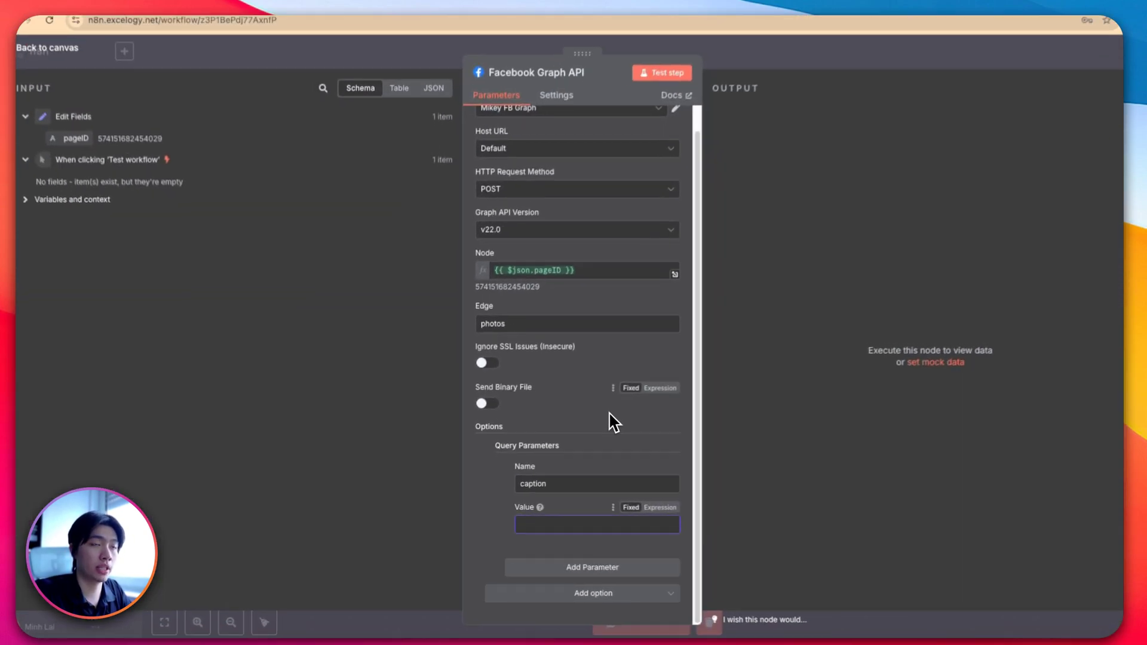
type("Red ")
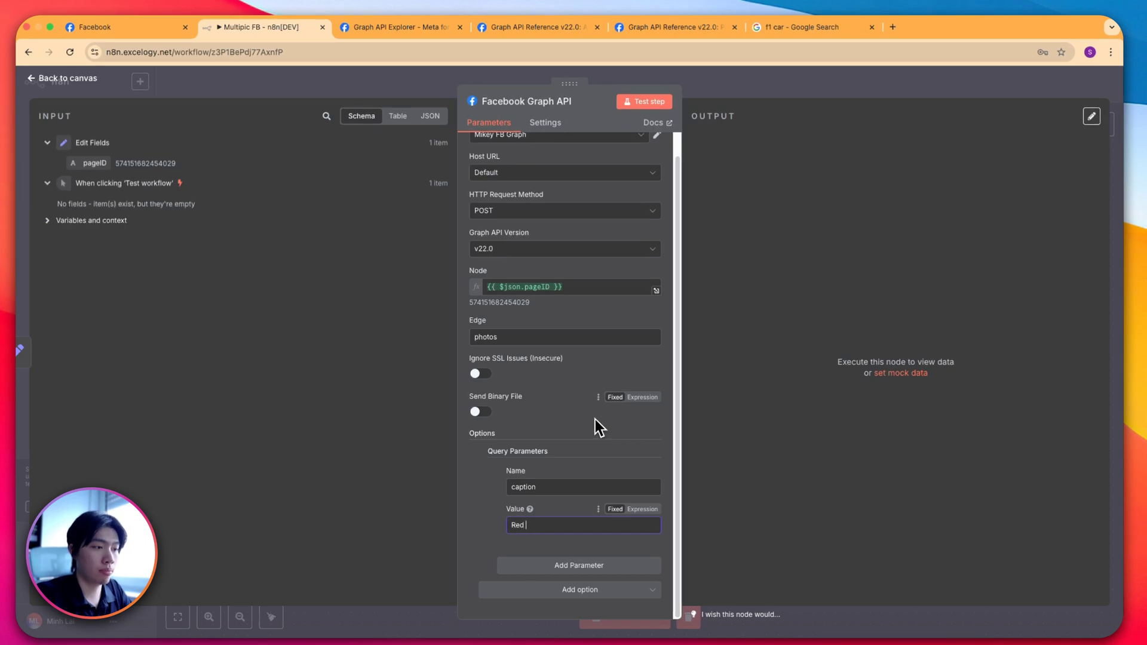
type("Bull")
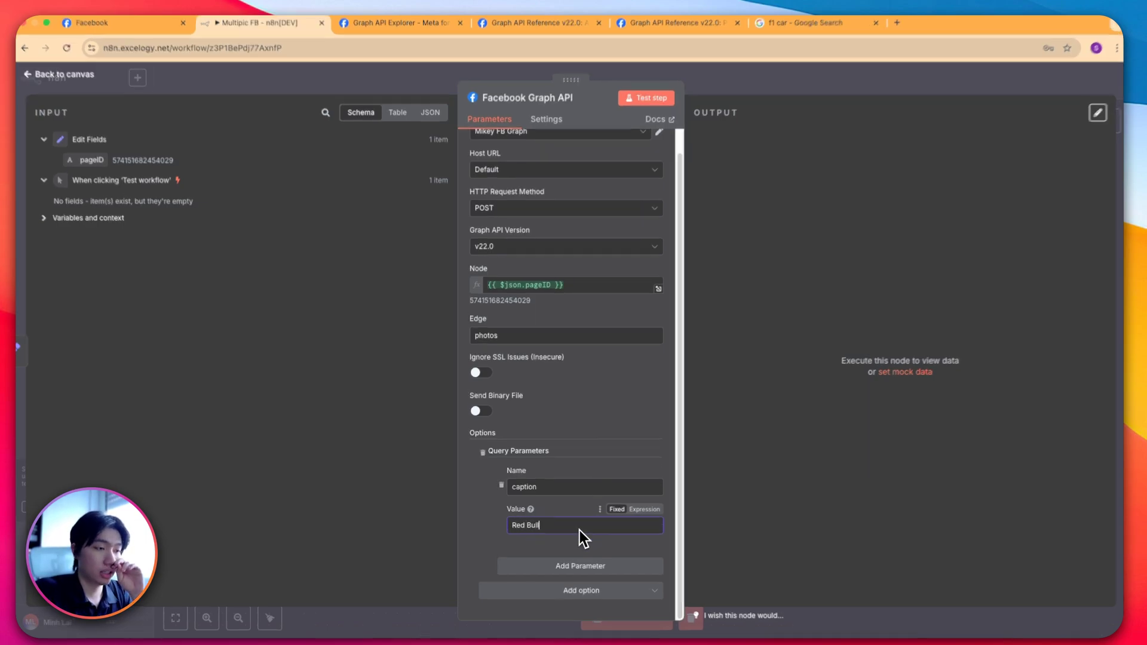
left_click(579, 566)
Look up the published parameter in the photo docs and check the page's existing posts
left_click(541, 23)
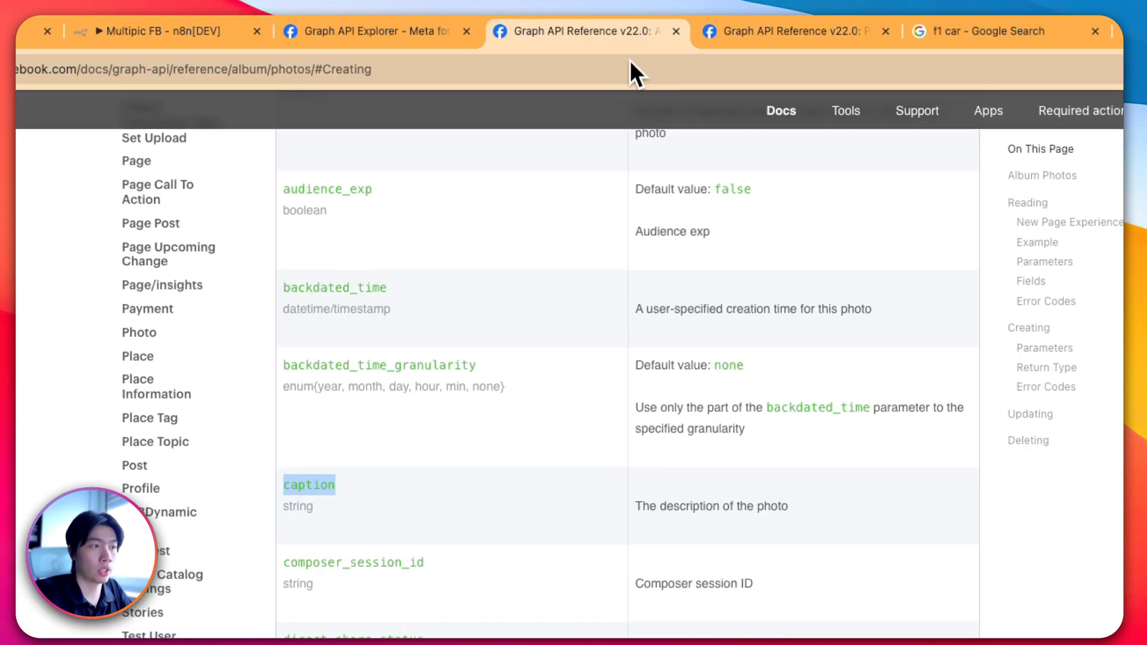
scroll(659, 499, "down", 15)
scroll(704, 481, "down", 10)
scroll(731, 481, "down", 5)
scroll(683, 480, "down", 2)
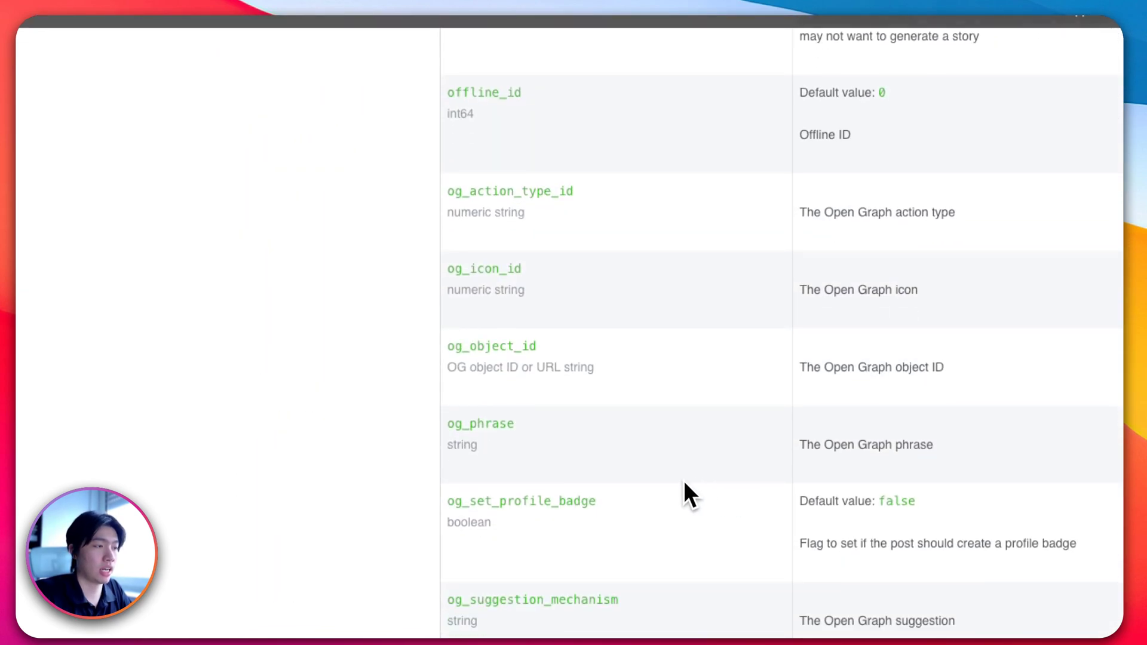
scroll(598, 495, "down", 5)
scroll(552, 500, "down", 1)
double_click(463, 496)
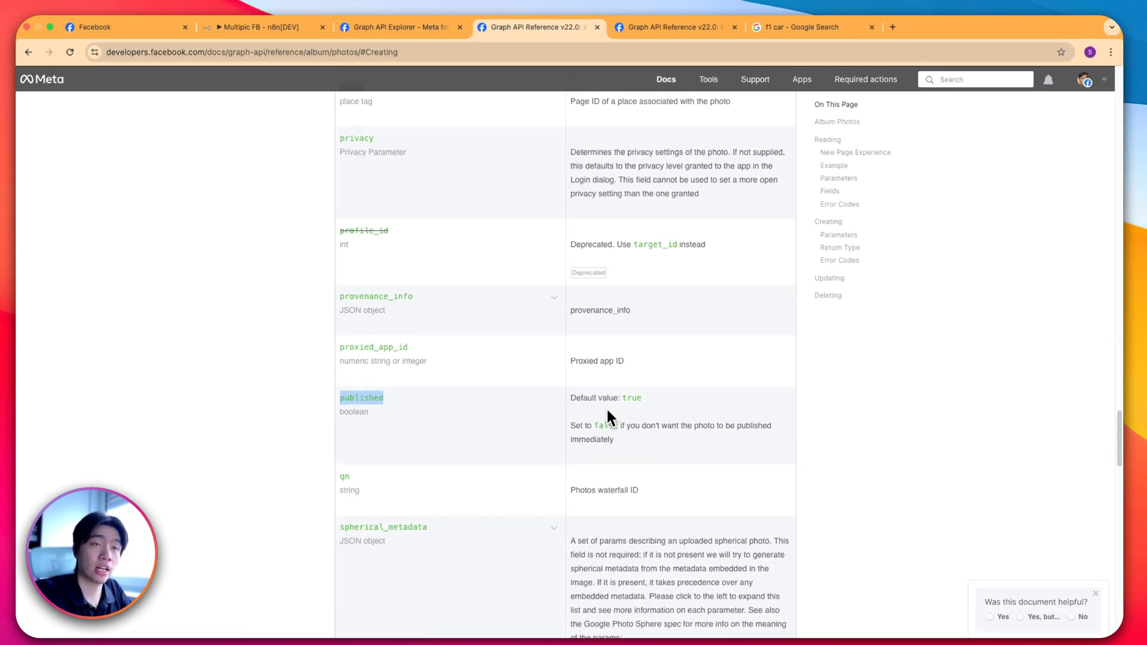
left_click(167, 28)
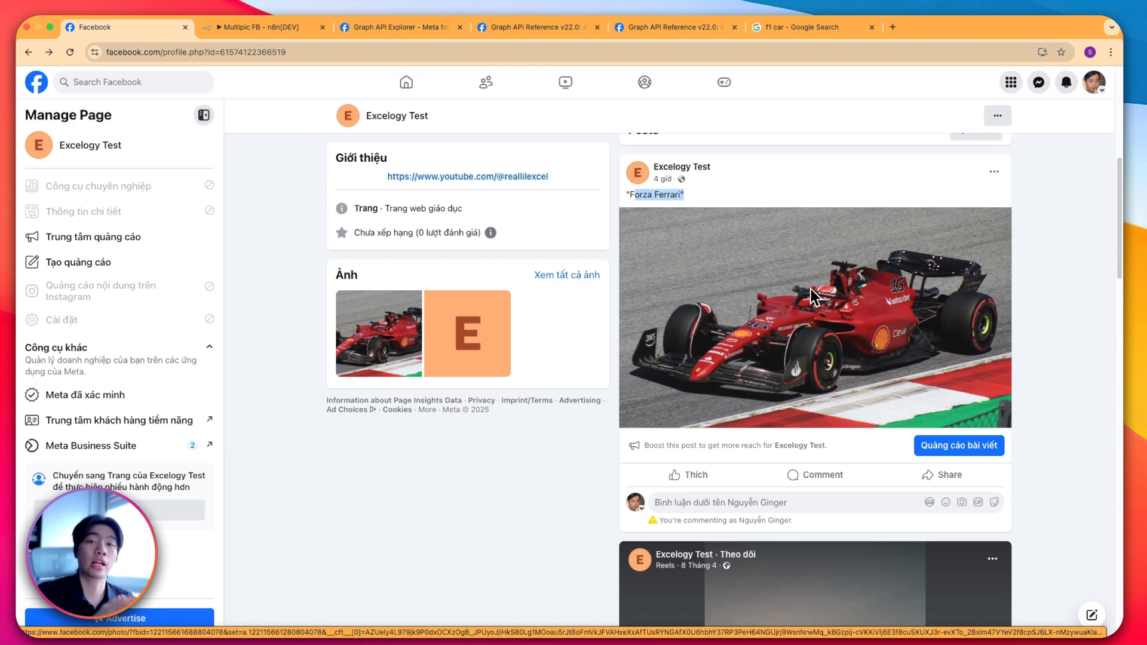
Set the second query parameter to published with value true
left_click(263, 26)
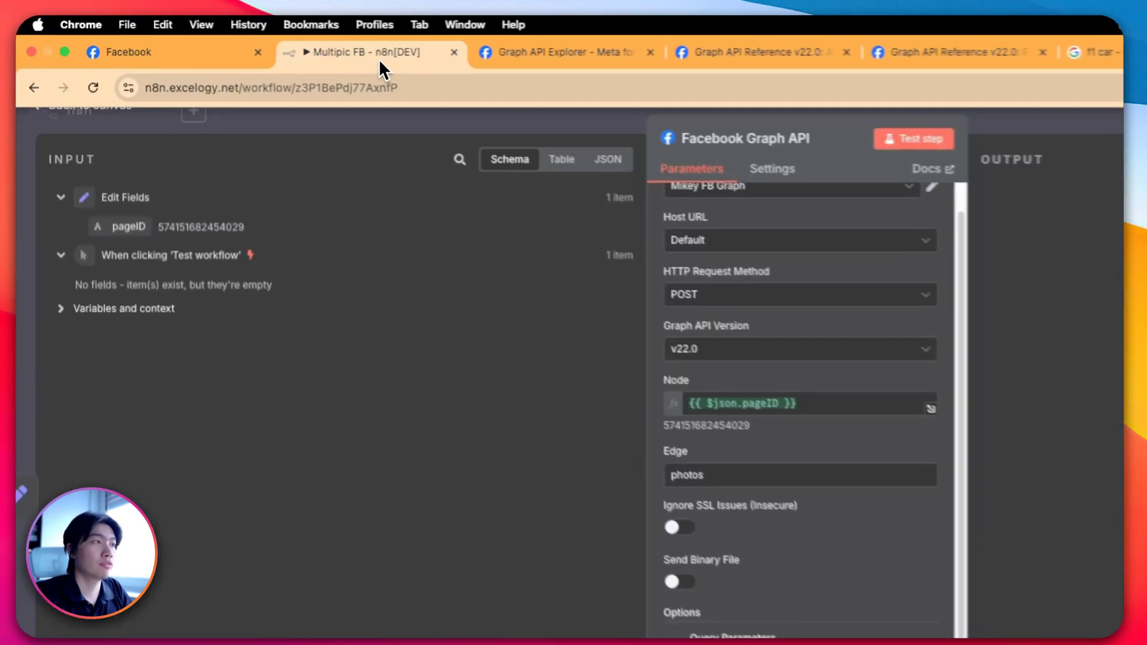
type("published")
scroll(701, 502, "down", 3)
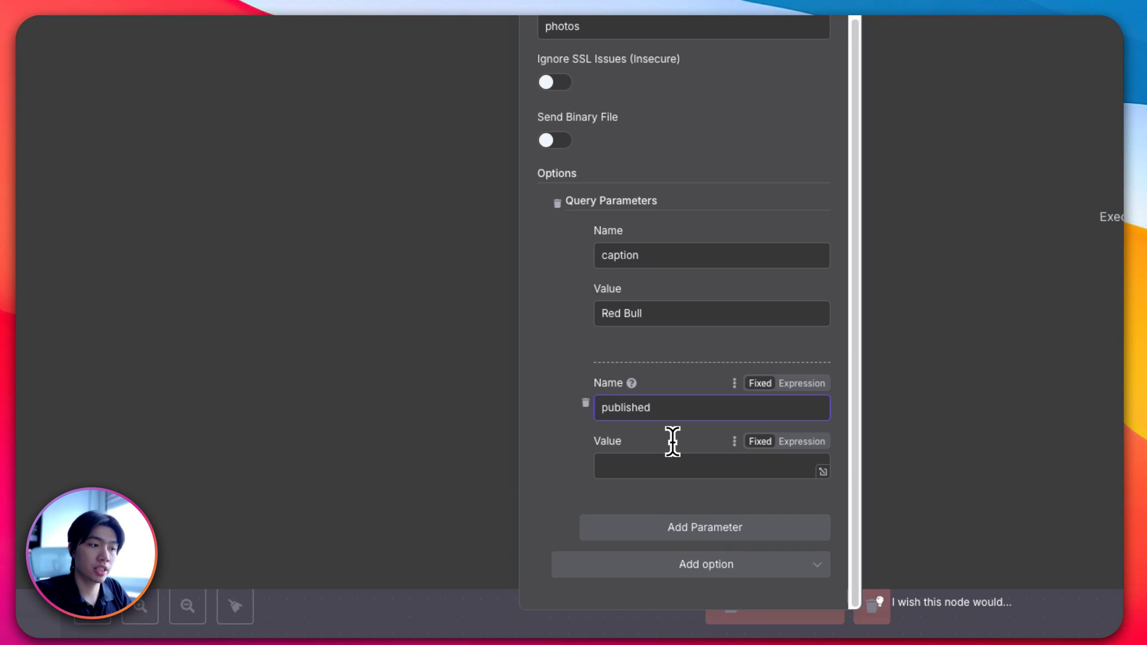
left_click(640, 460)
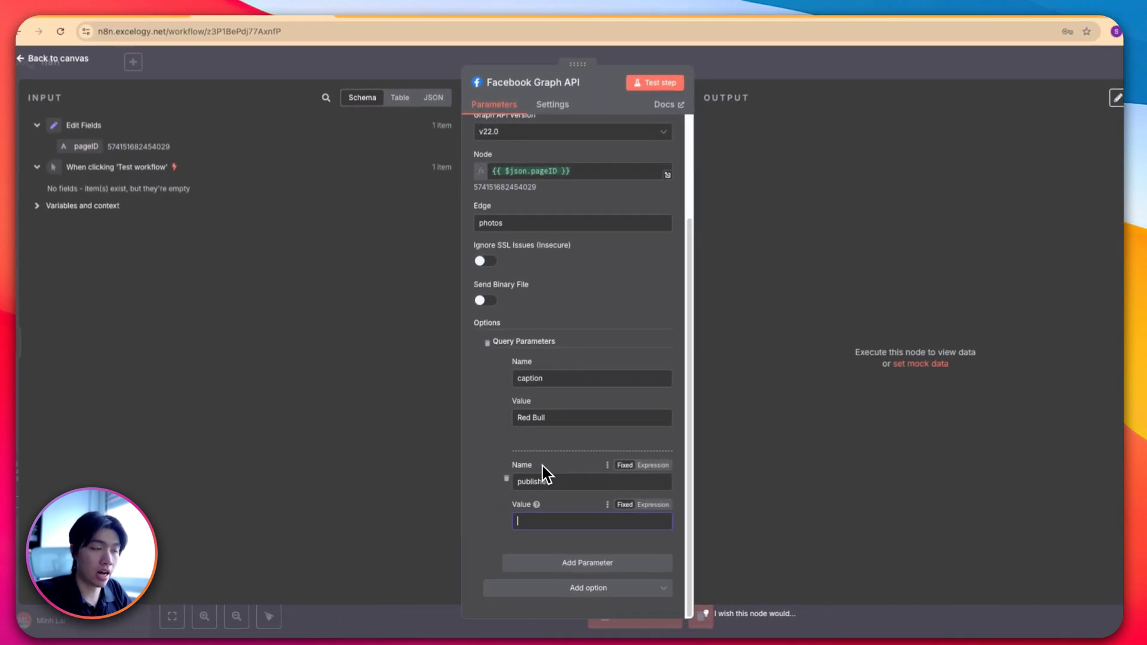
type("true")
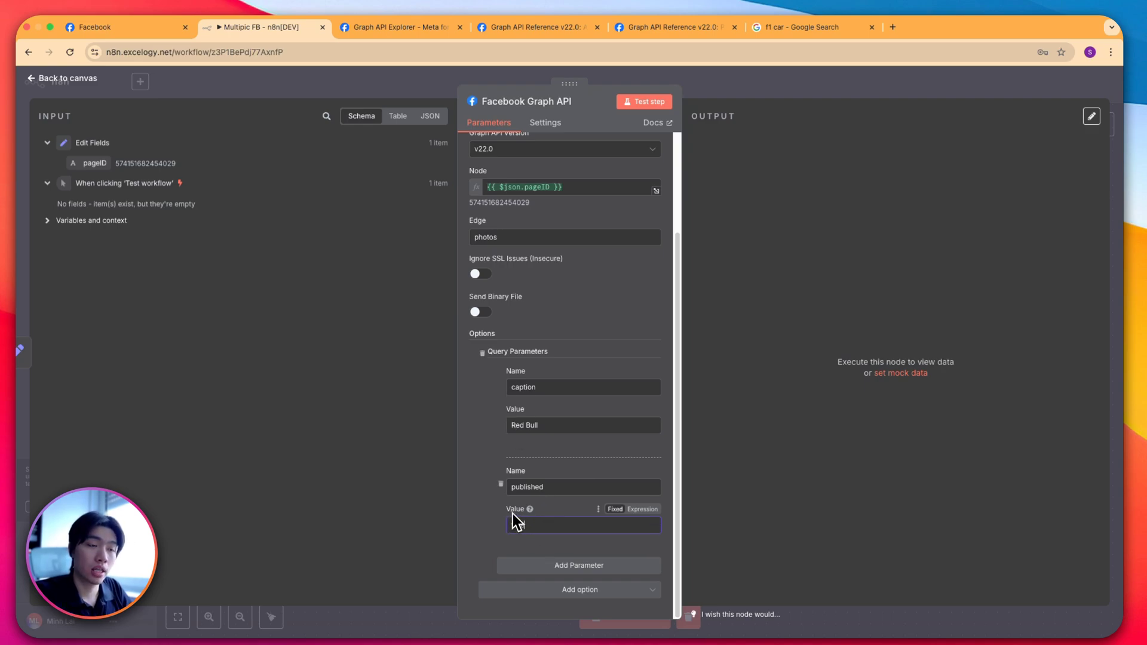
mouse_move(591, 482)
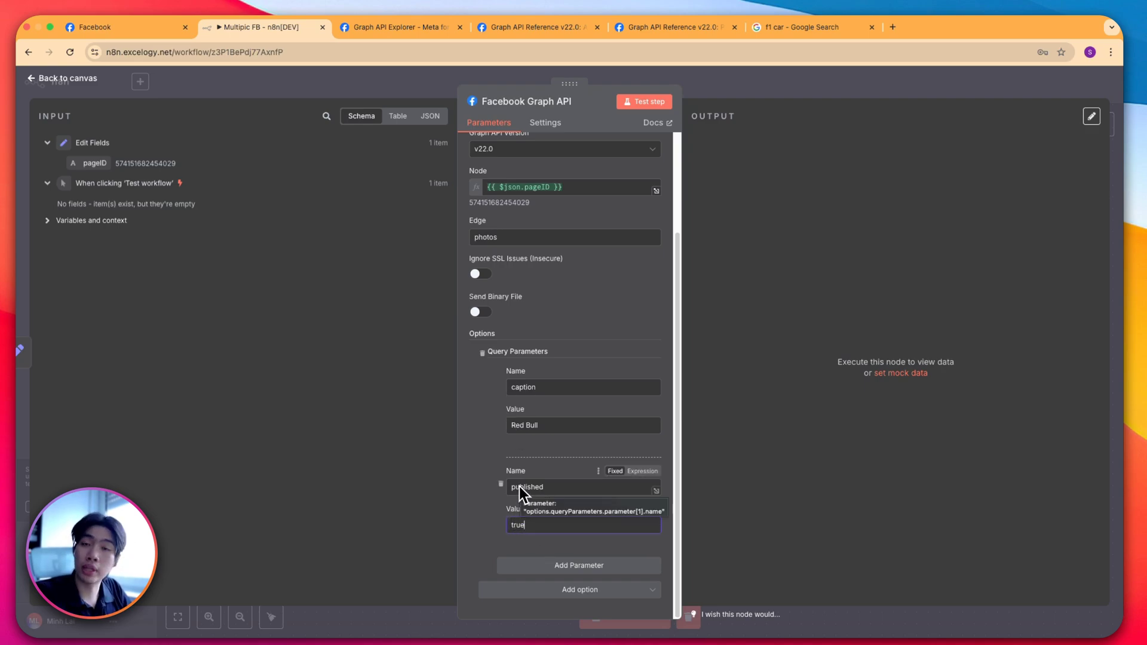
Add a third query parameter named url, copying the name from the Graph API photo docs
left_click(574, 565)
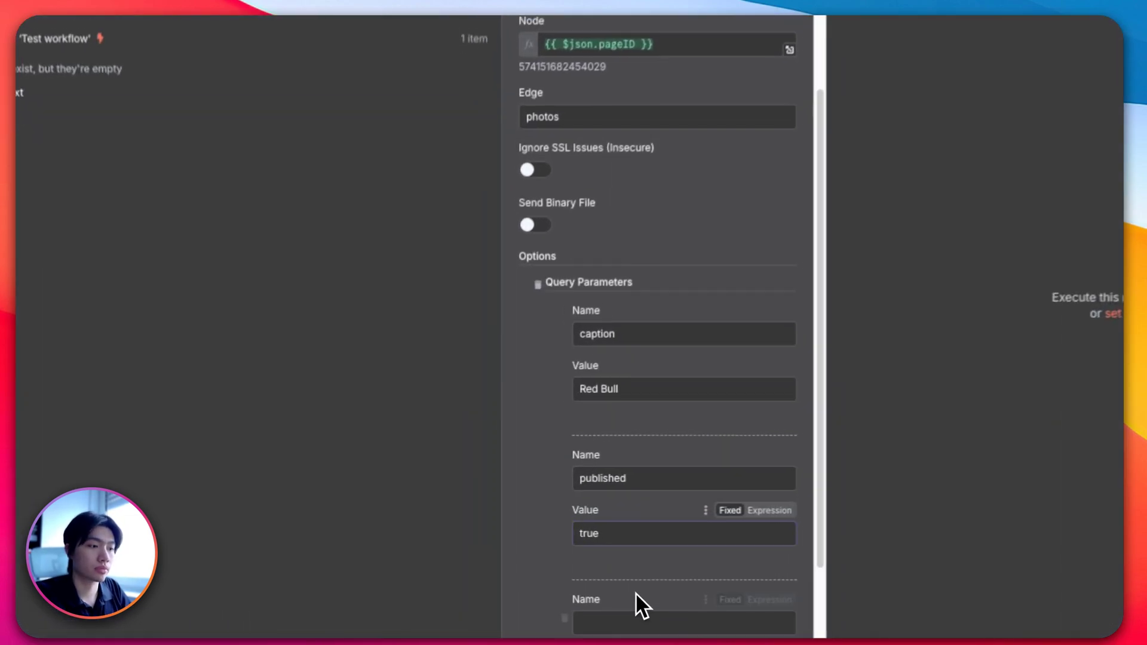
left_click(685, 30)
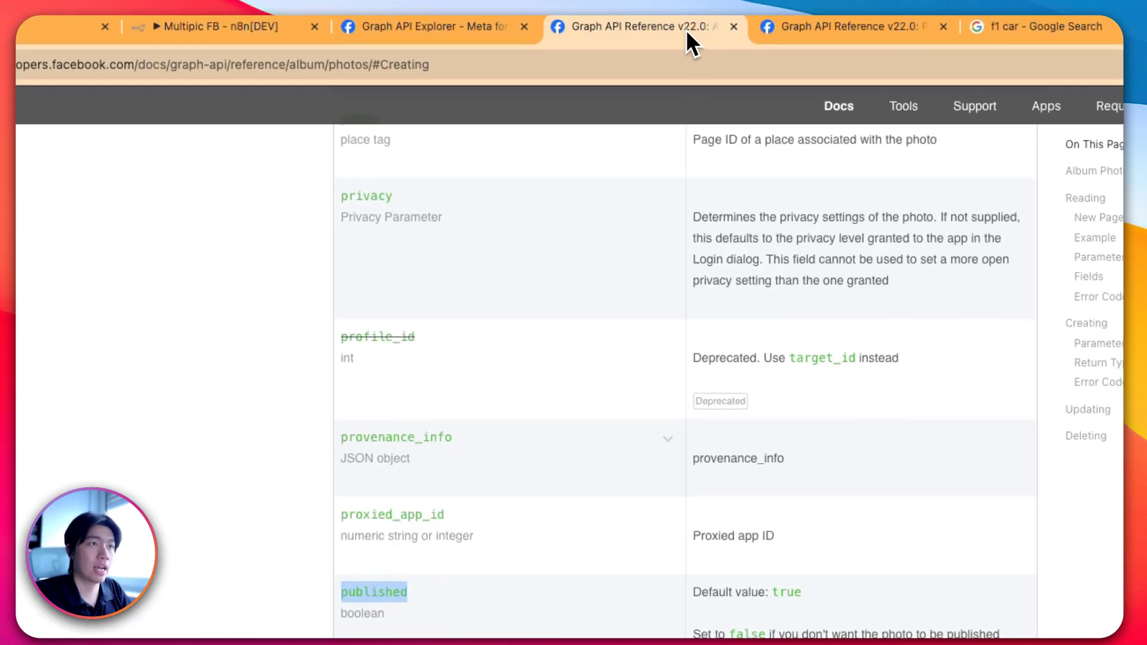
scroll(652, 464, "down", 8)
scroll(653, 467, "down", 10)
scroll(553, 504, "down", 1)
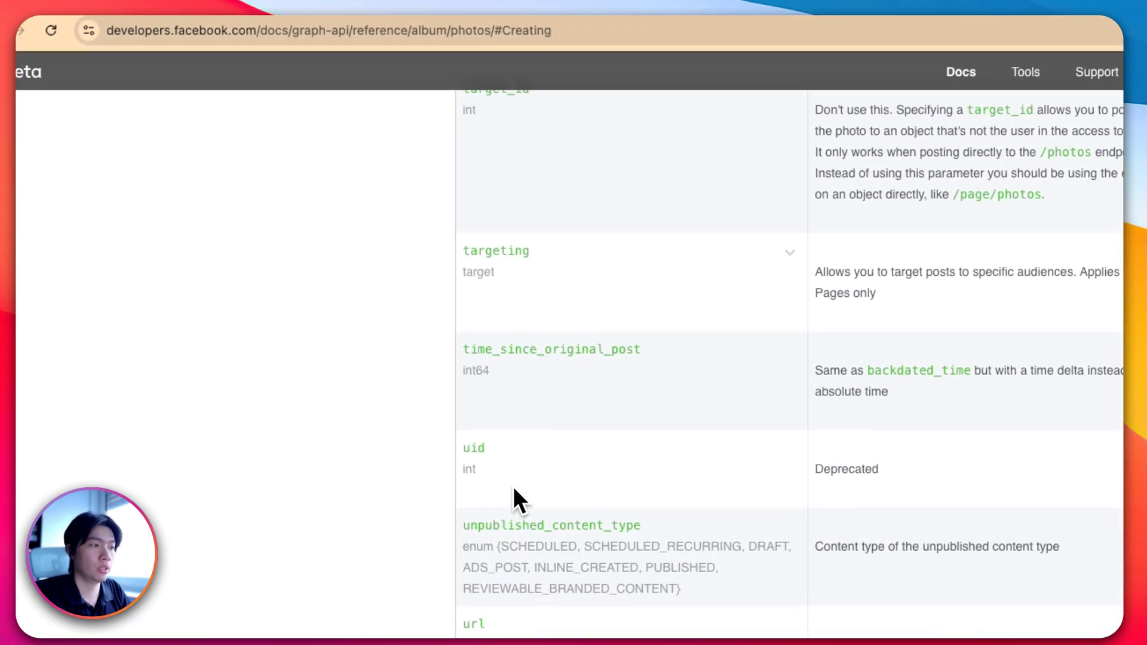
scroll(514, 492, "down", 4)
double_click(470, 418)
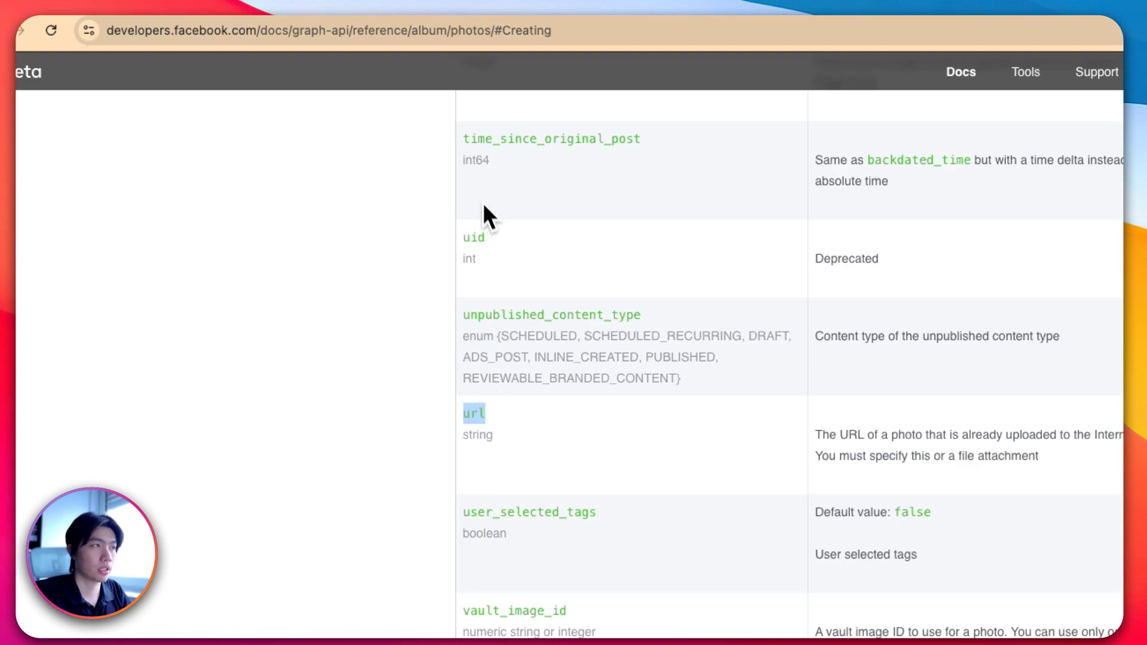
left_click(366, 27)
left_click(685, 477)
type("url")
left_click(699, 532)
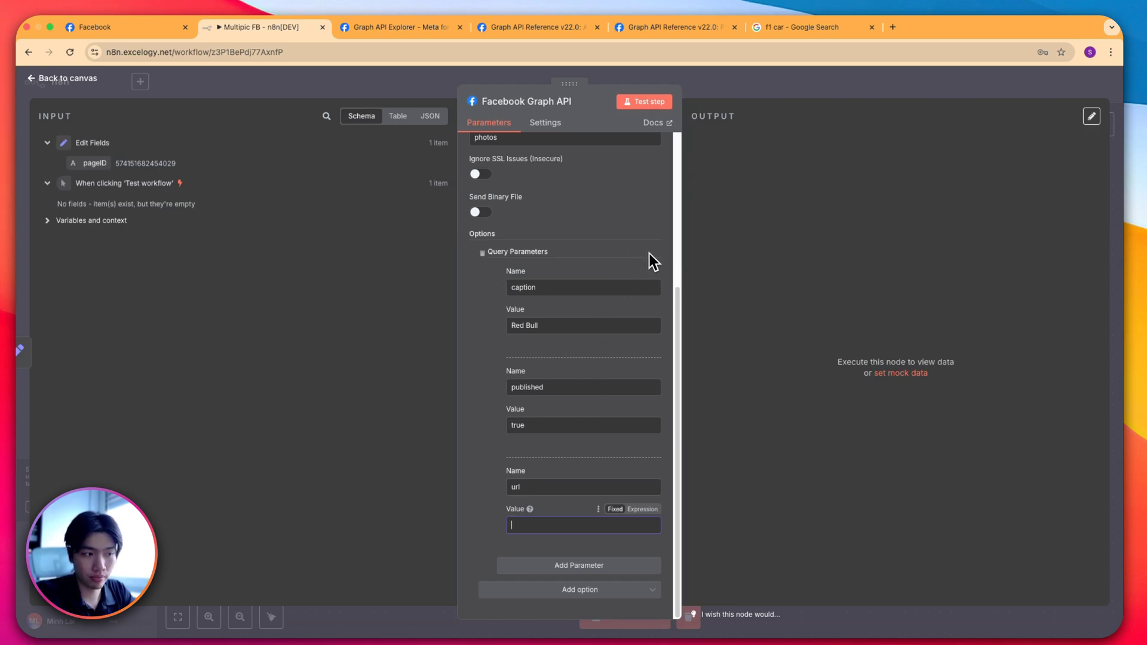
Copy the image address of the Red Bull F1 car photo from the 'f1 car' image results
left_click(815, 28)
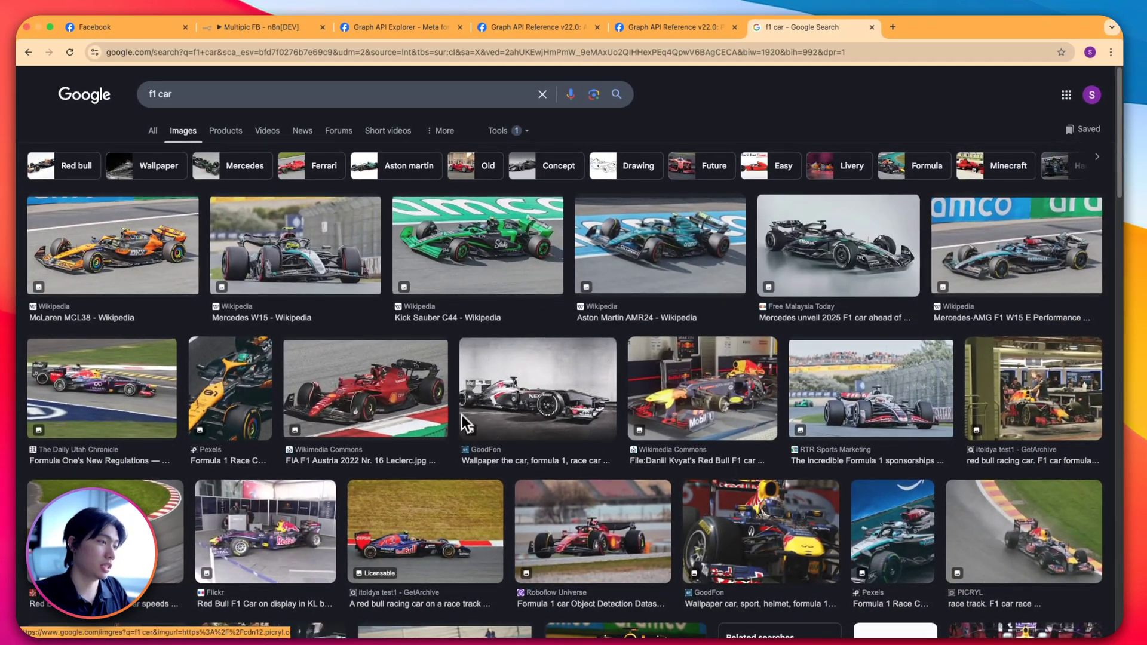
scroll(497, 415, "down", 1)
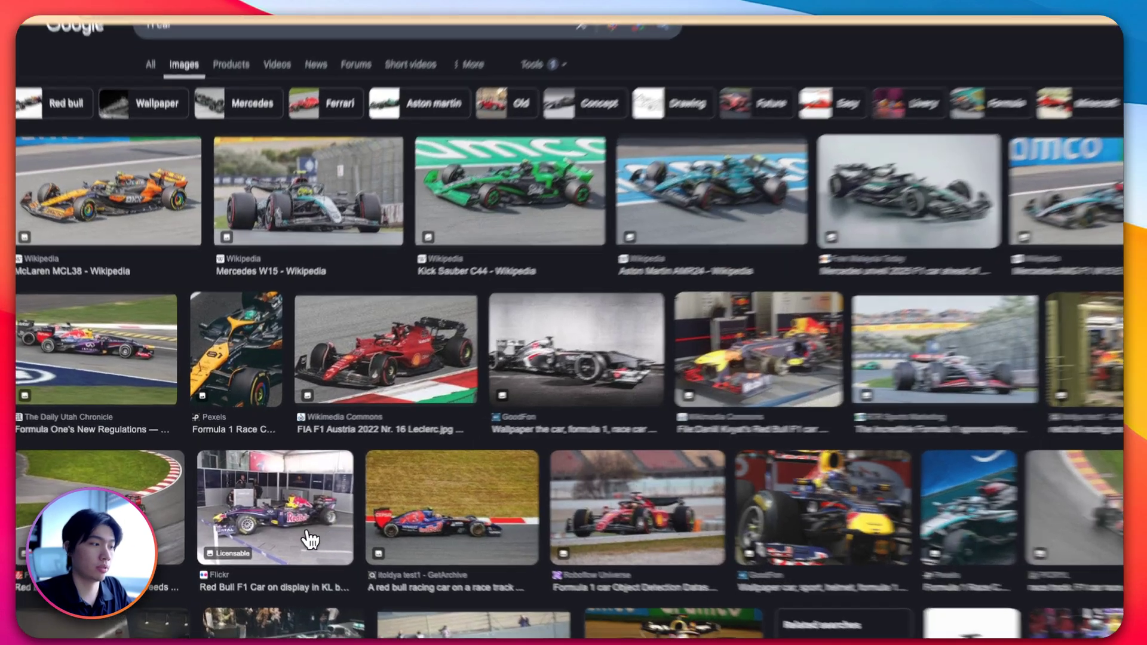
left_click(281, 526)
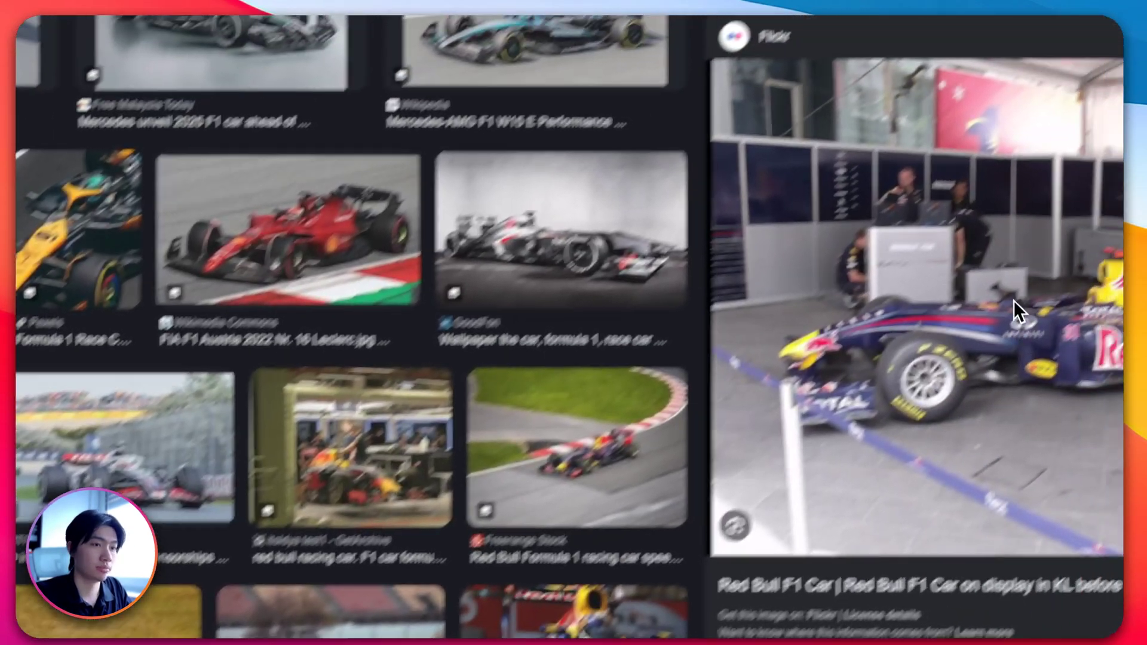
right_click(1013, 300)
left_click(1020, 533)
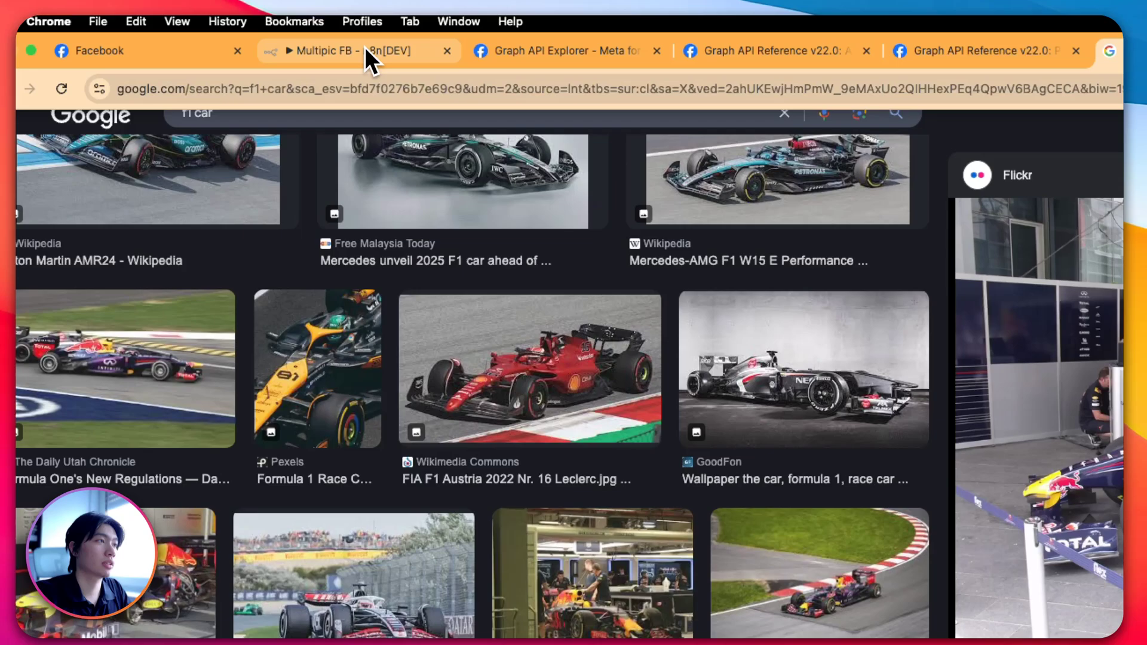
left_click(365, 50)
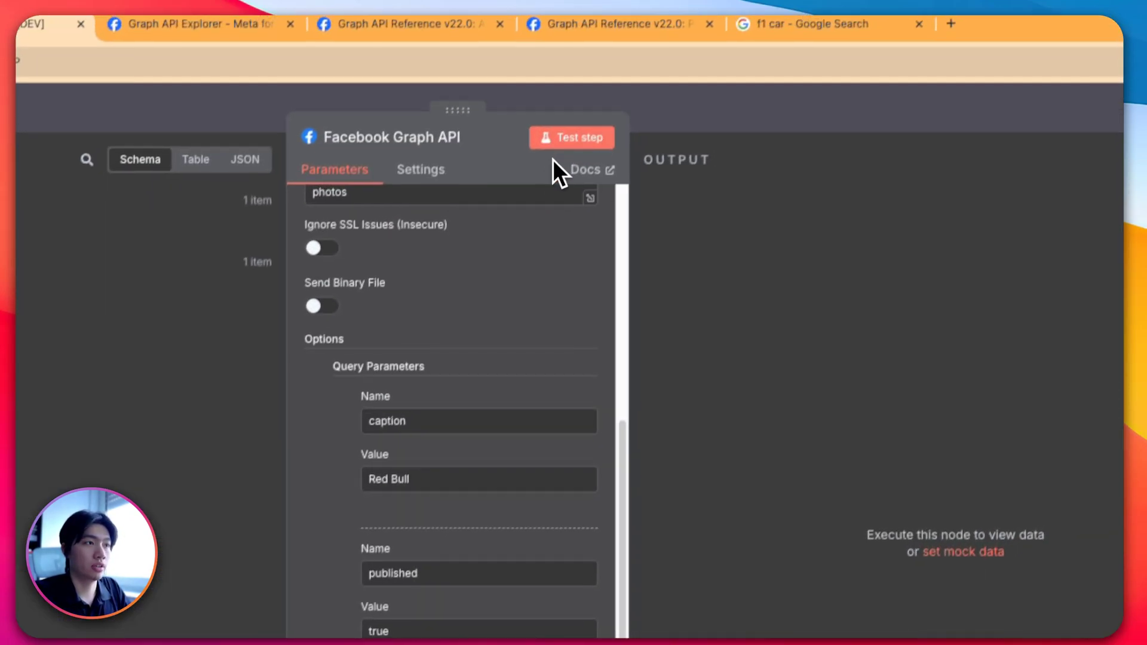
Run the Facebook Graph API node and select the returned photo id
left_click(546, 144)
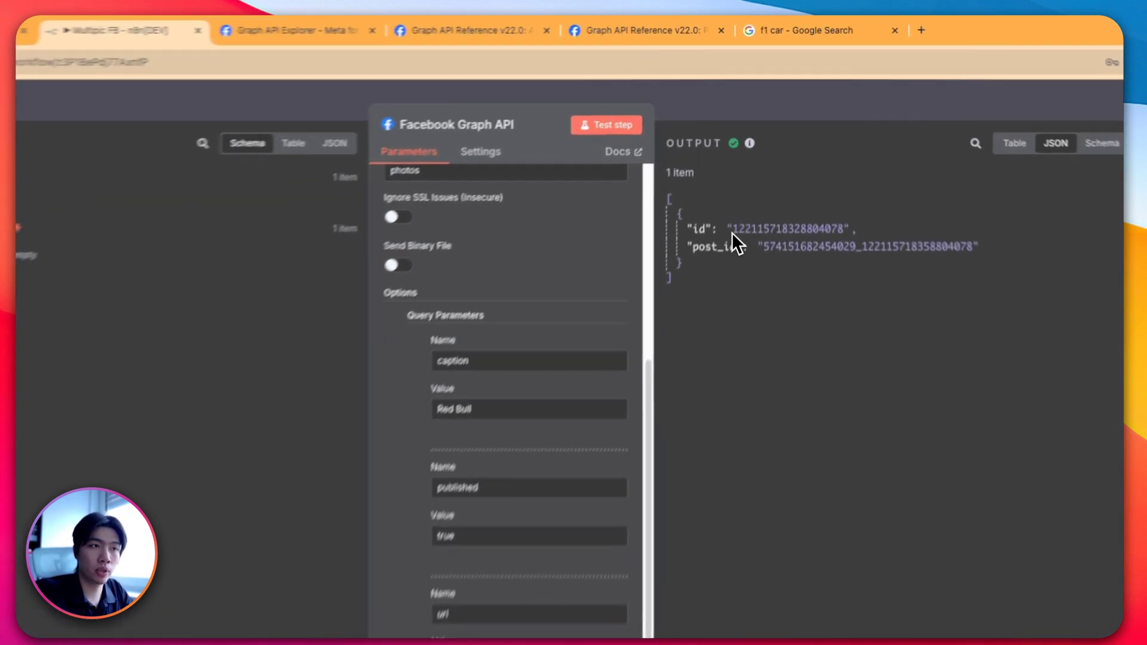
left_click_drag(739, 184, 836, 184)
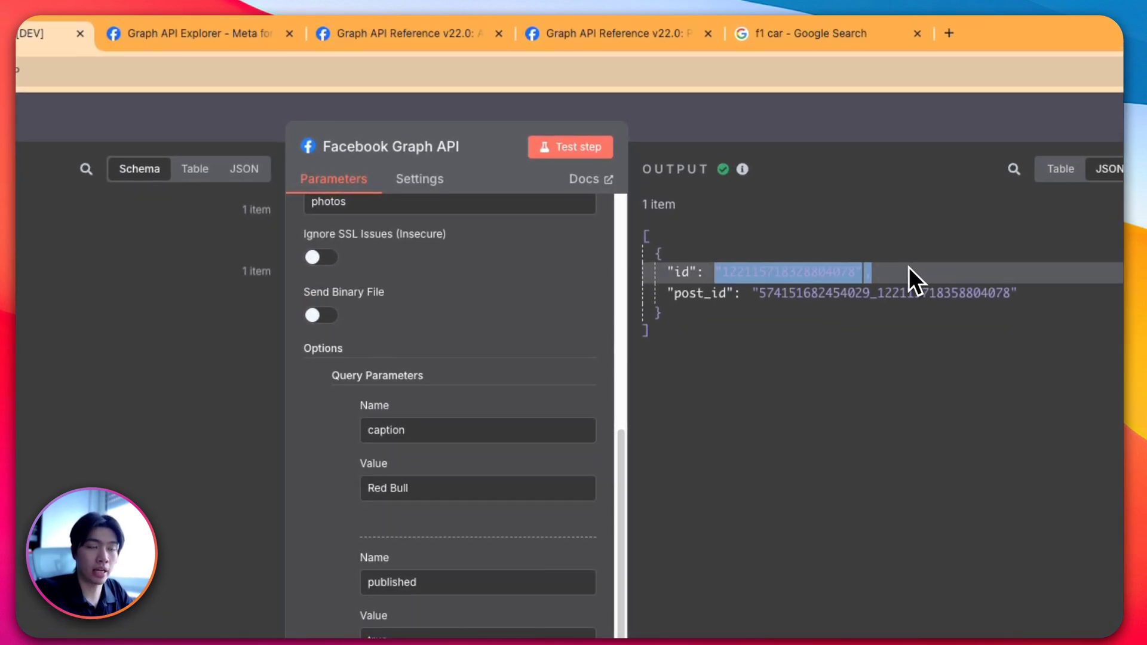
Reload the Facebook page to confirm the Red Bull photo post appears, then return to n8n
left_click_drag(768, 292, 976, 294)
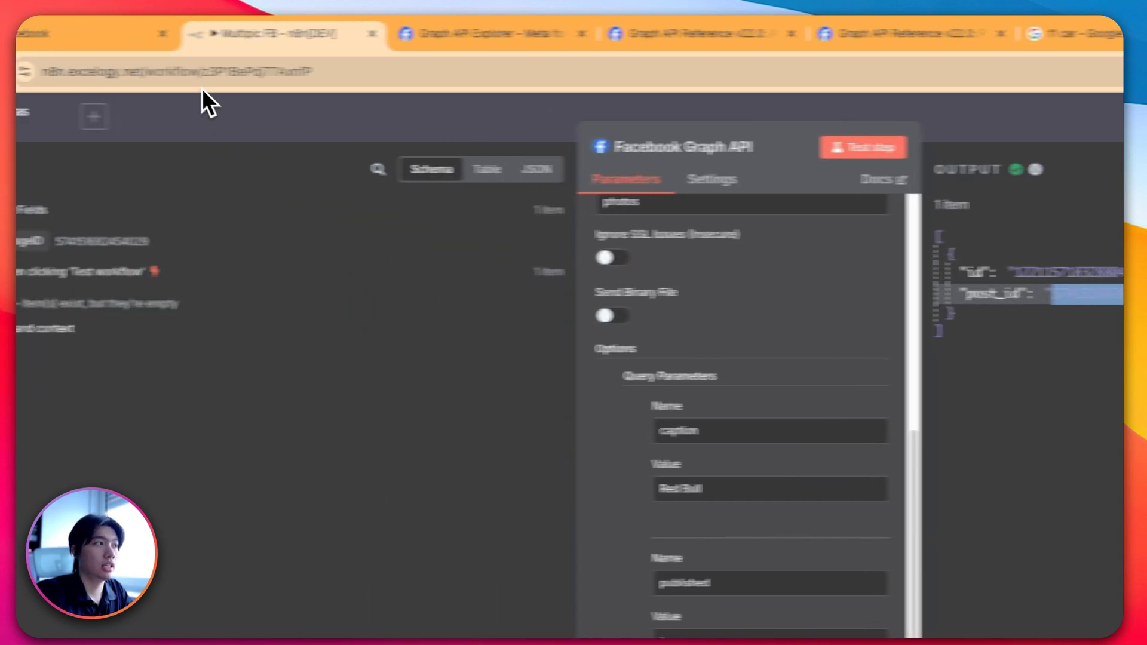
left_click(206, 42)
left_click(88, 73)
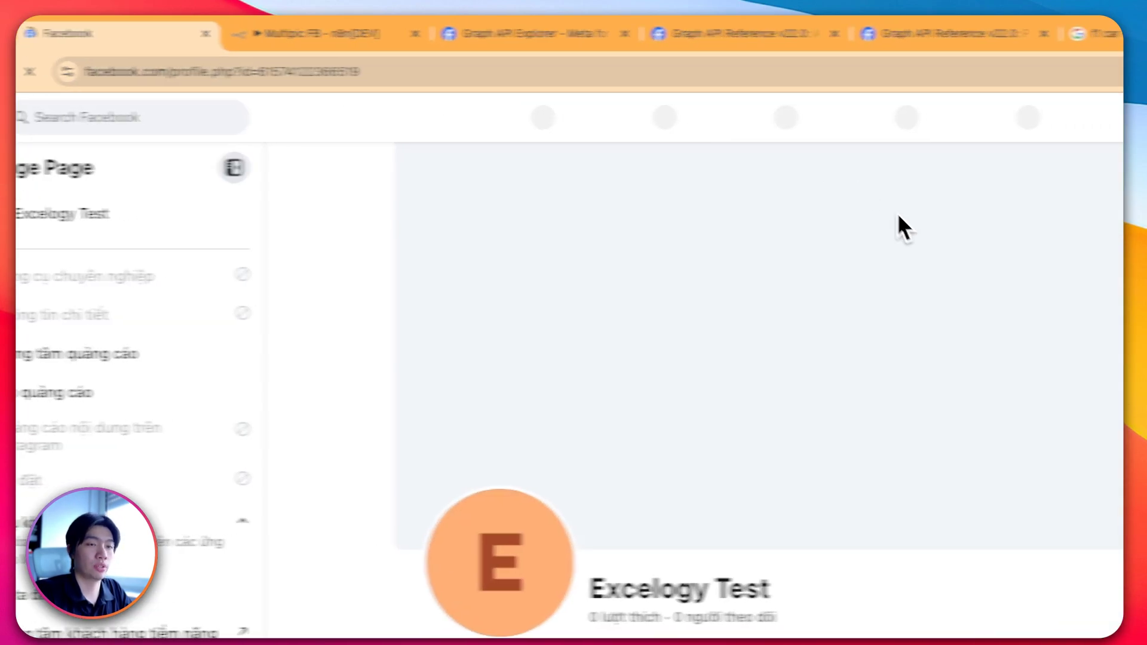
scroll(627, 376, "down", 8)
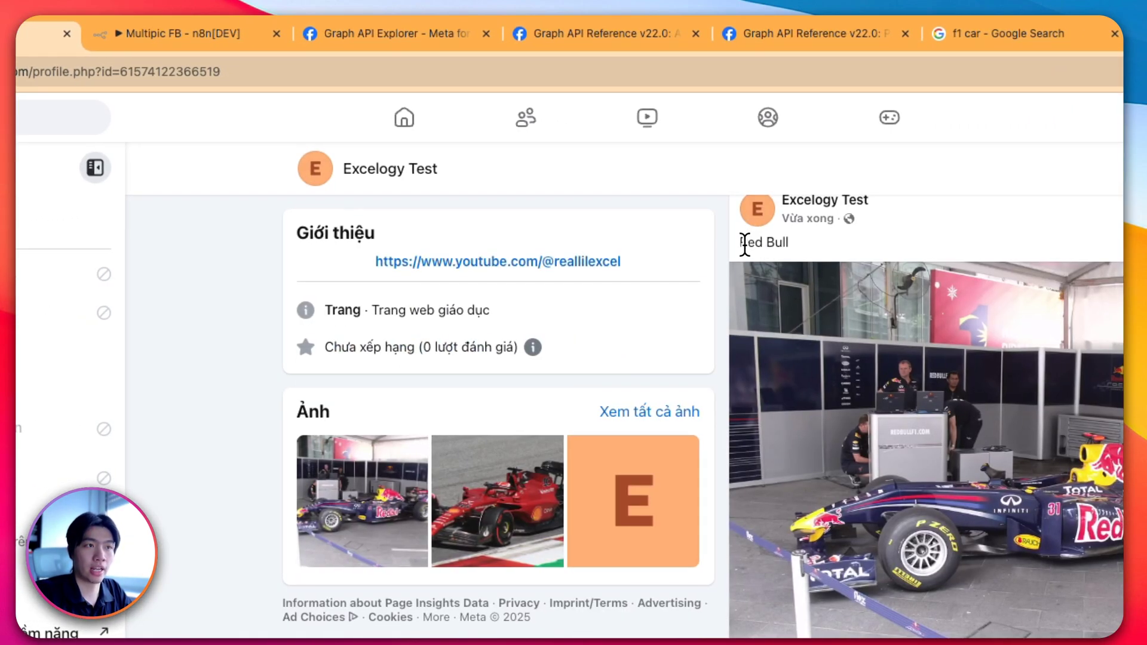
left_click(822, 242)
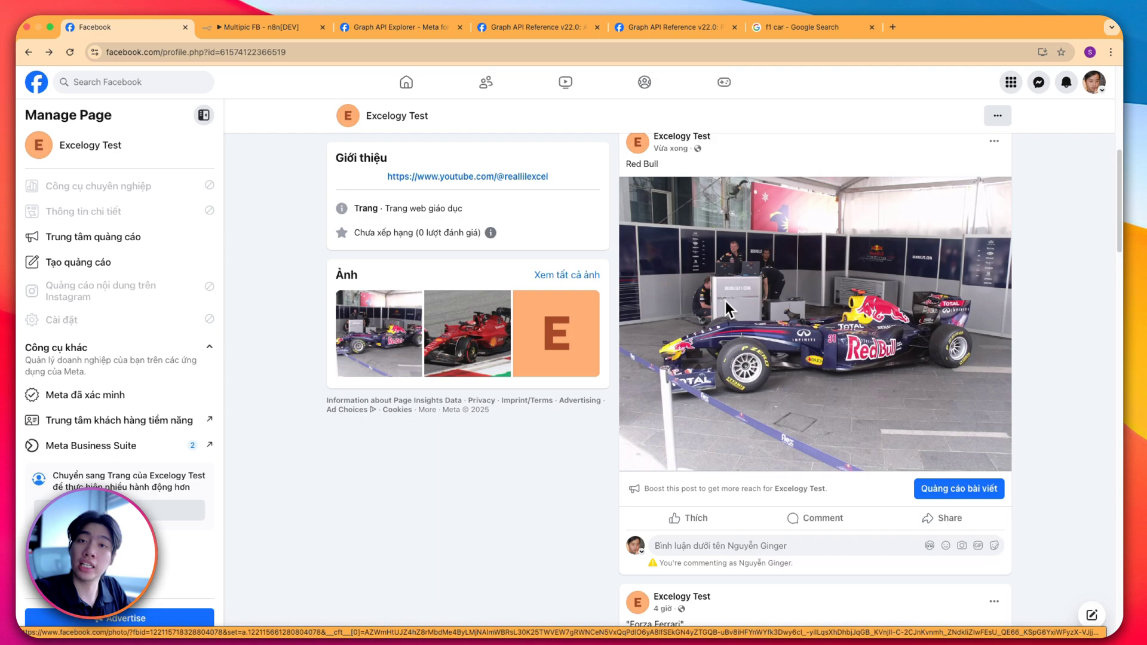
scroll(830, 294, "up", 1)
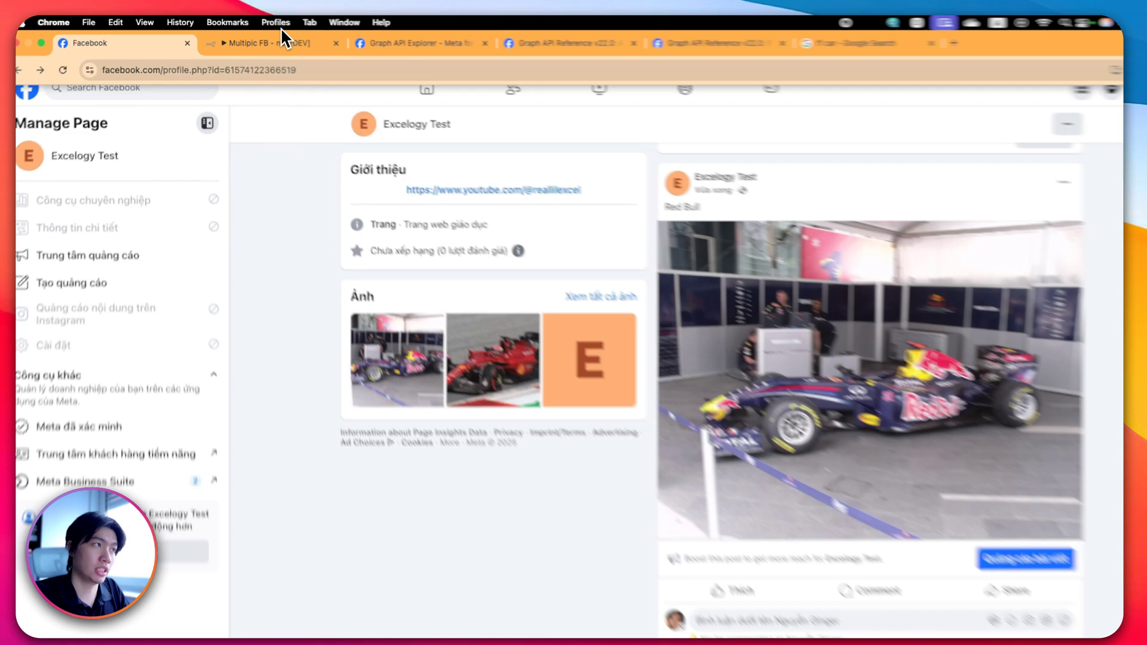
left_click(263, 27)
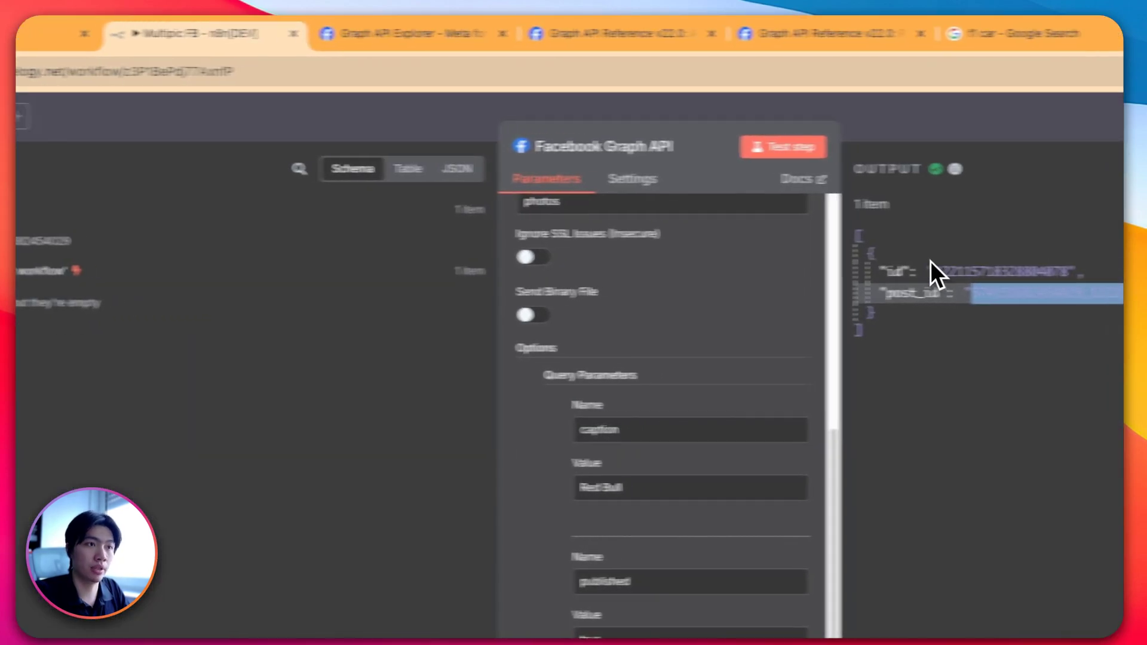
Close the Graph API node to the workflow canvas and bring up the Graph API Explorer
double_click(850, 272)
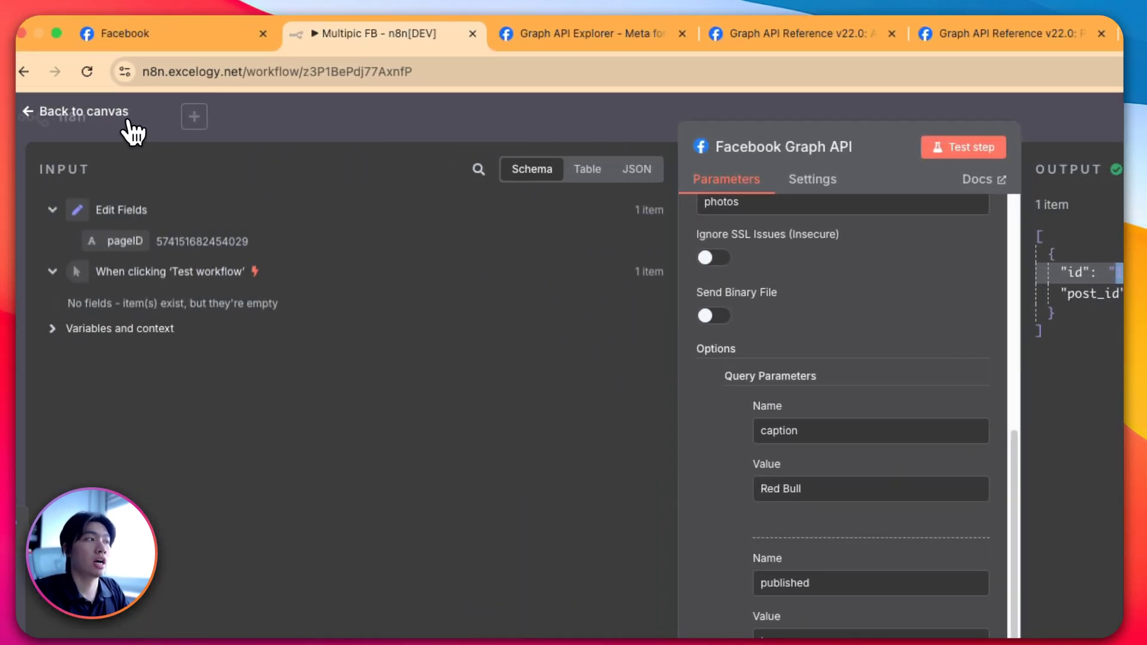
left_click(251, 169)
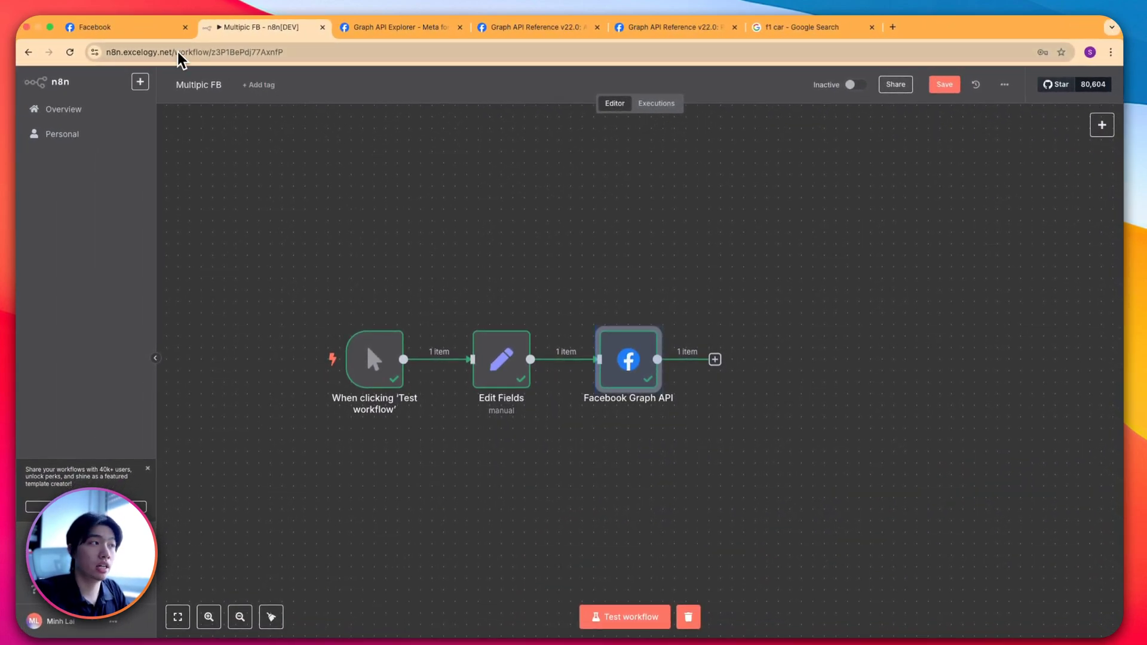
left_click(150, 27)
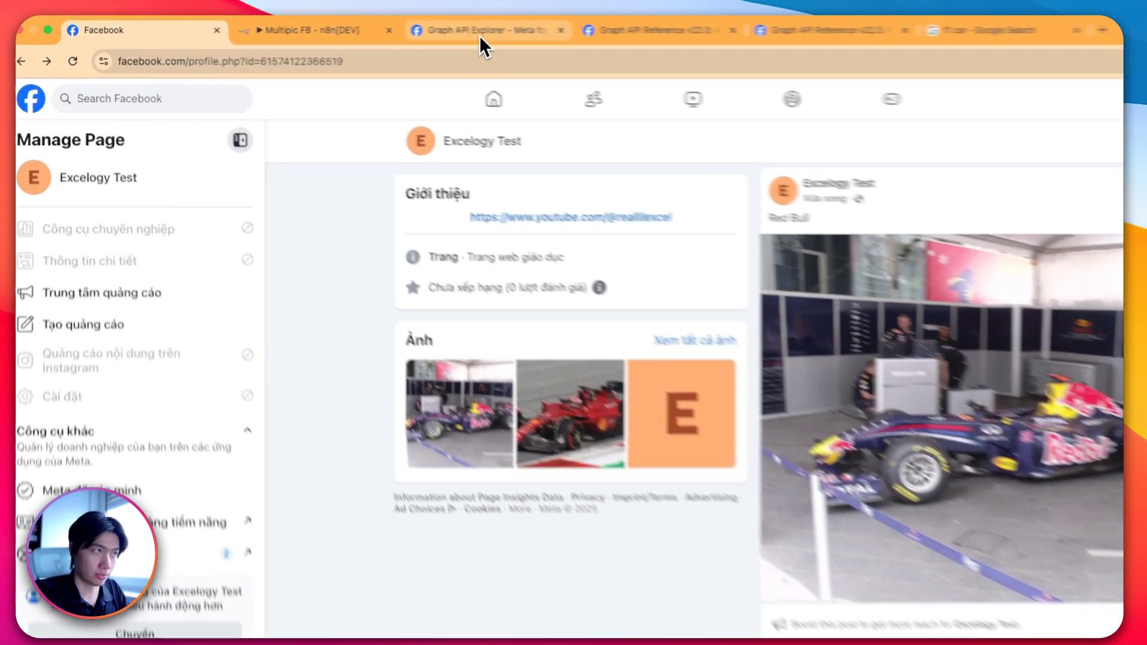
left_click(397, 29)
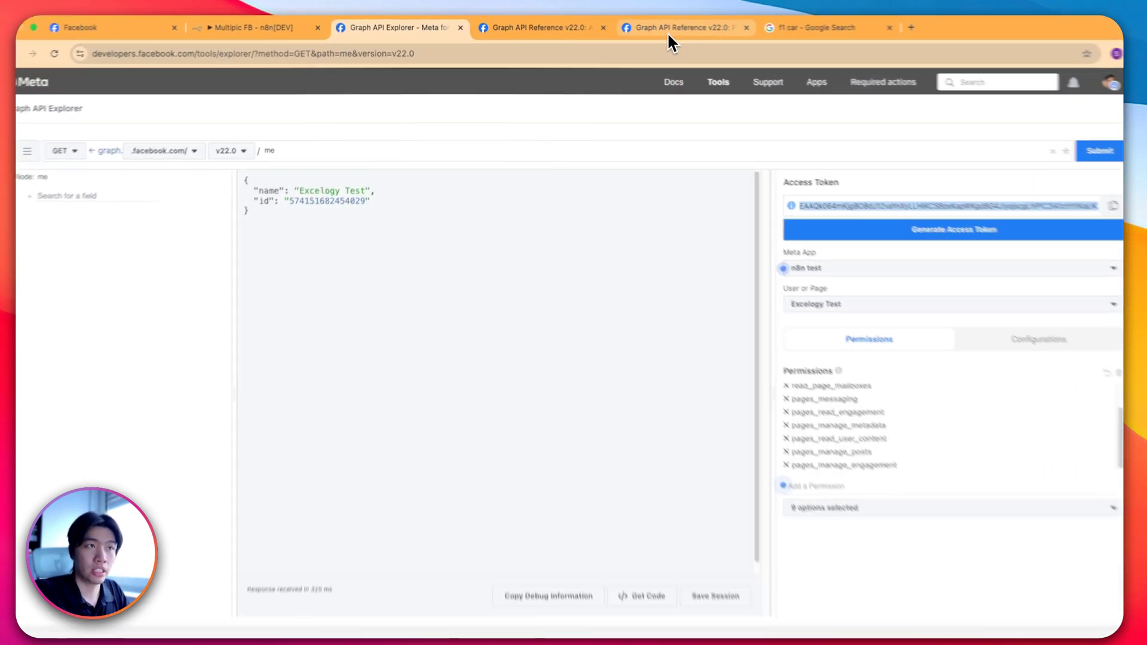
Open the Graph API Page Photos reference page
left_click(668, 32)
scroll(571, 307, "up", 10)
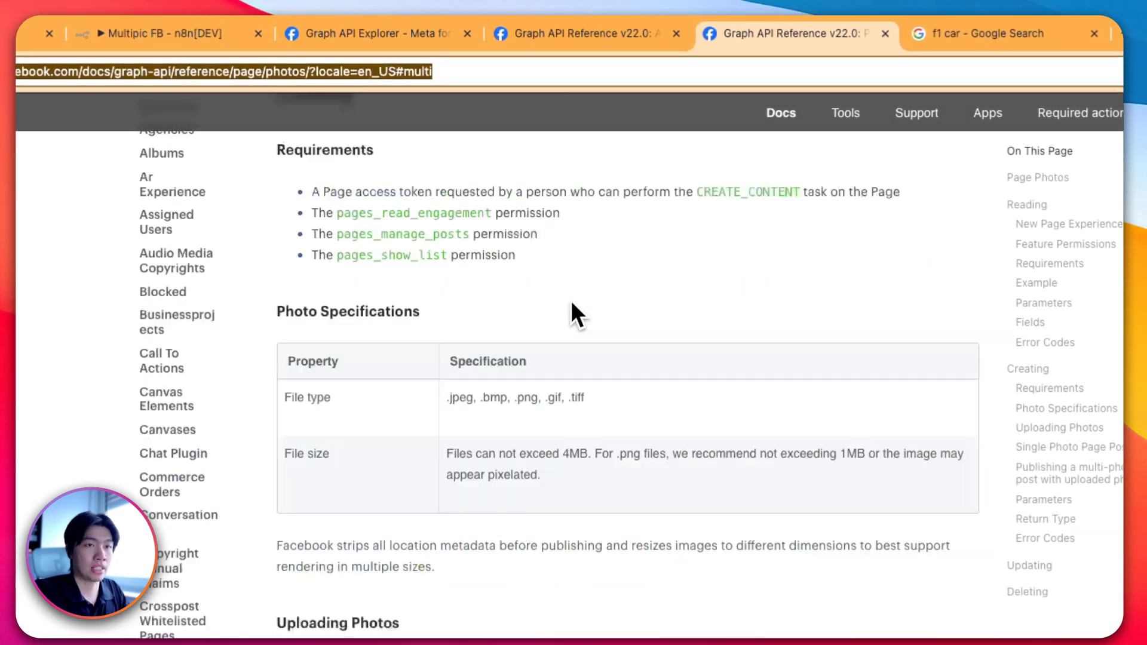
scroll(627, 351, "up", 10)
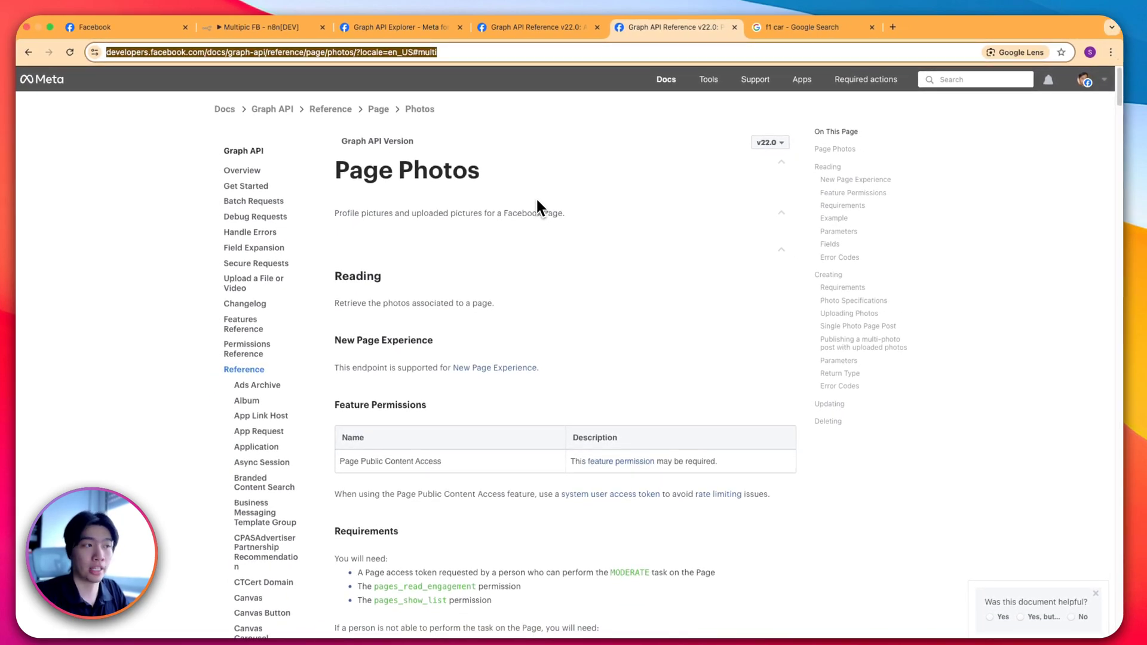
left_click_drag(333, 172, 521, 179)
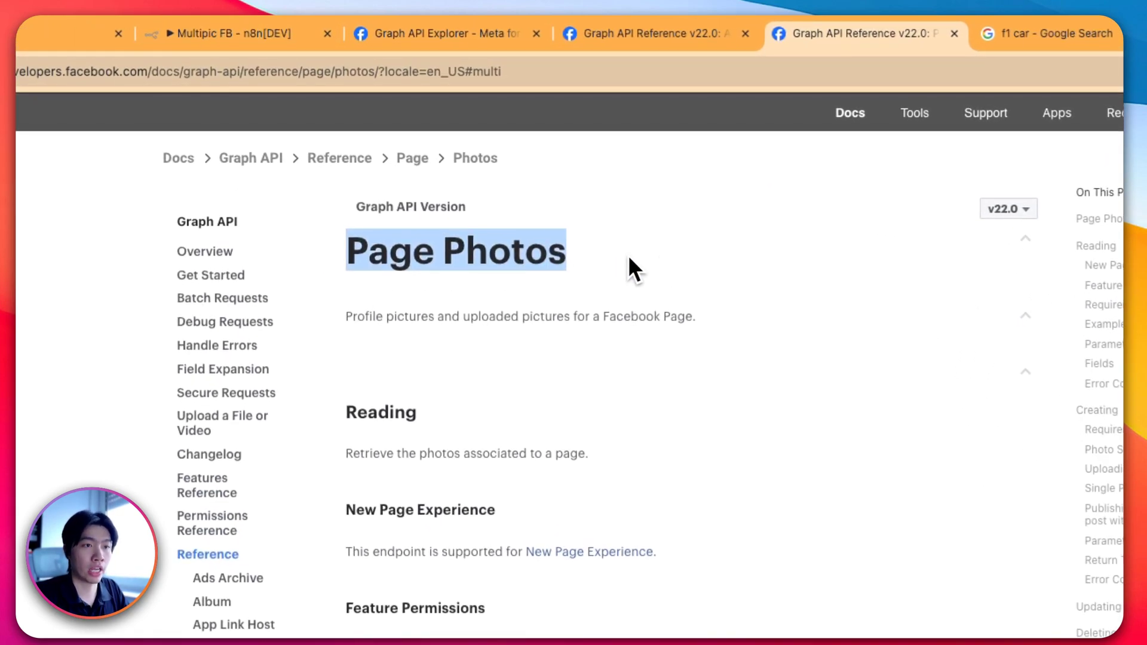
left_click(628, 255)
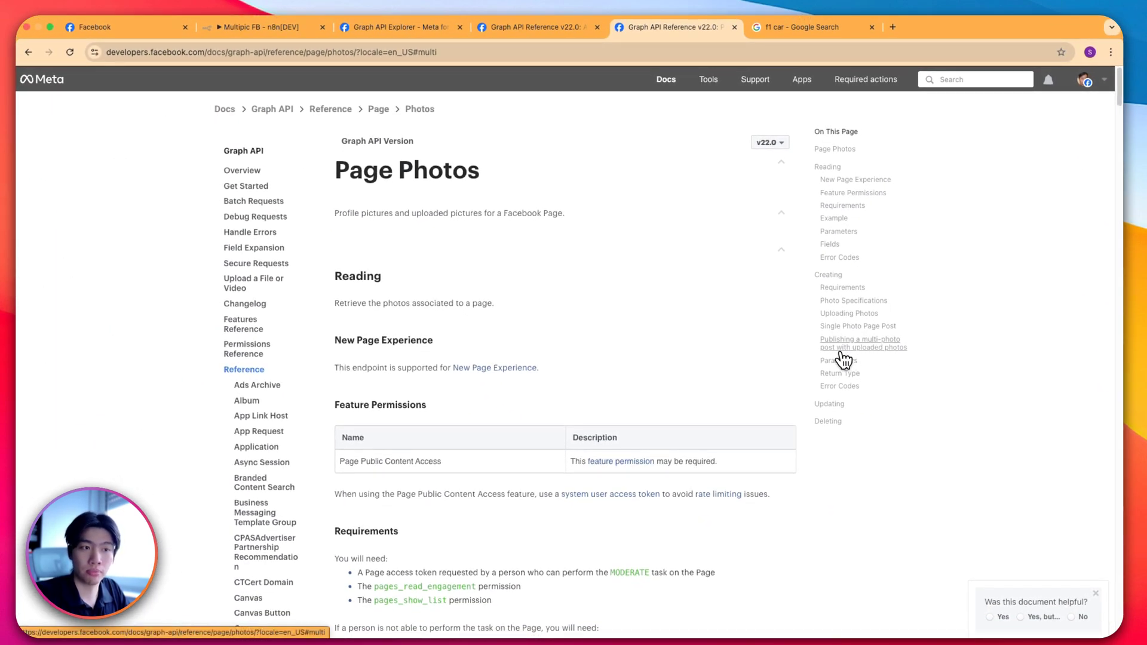
Jump to 'Publishing a multi-photo post with uploaded photos' and note the /page-id/feed endpoint
left_click(865, 349)
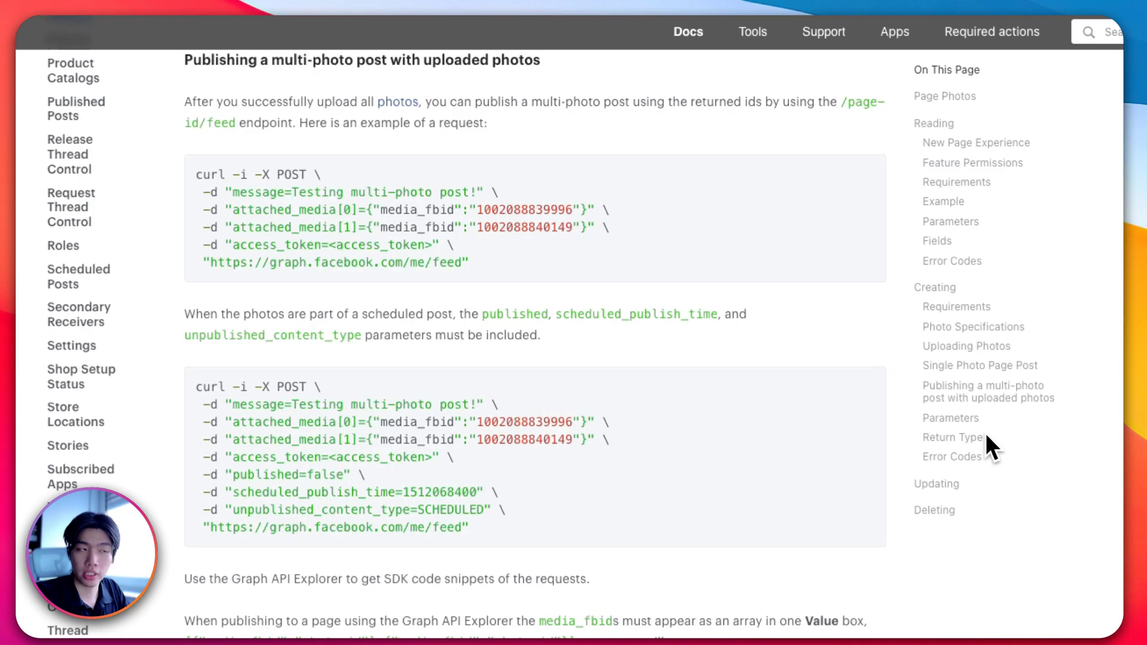
scroll(466, 332, "down", 1)
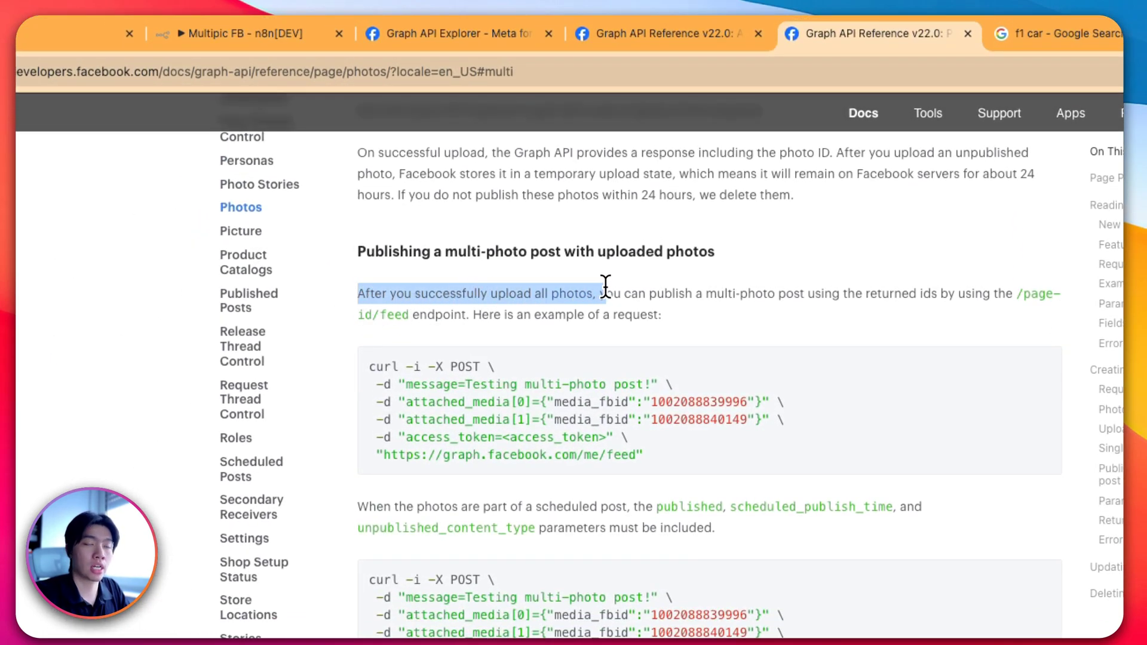
left_click(748, 268)
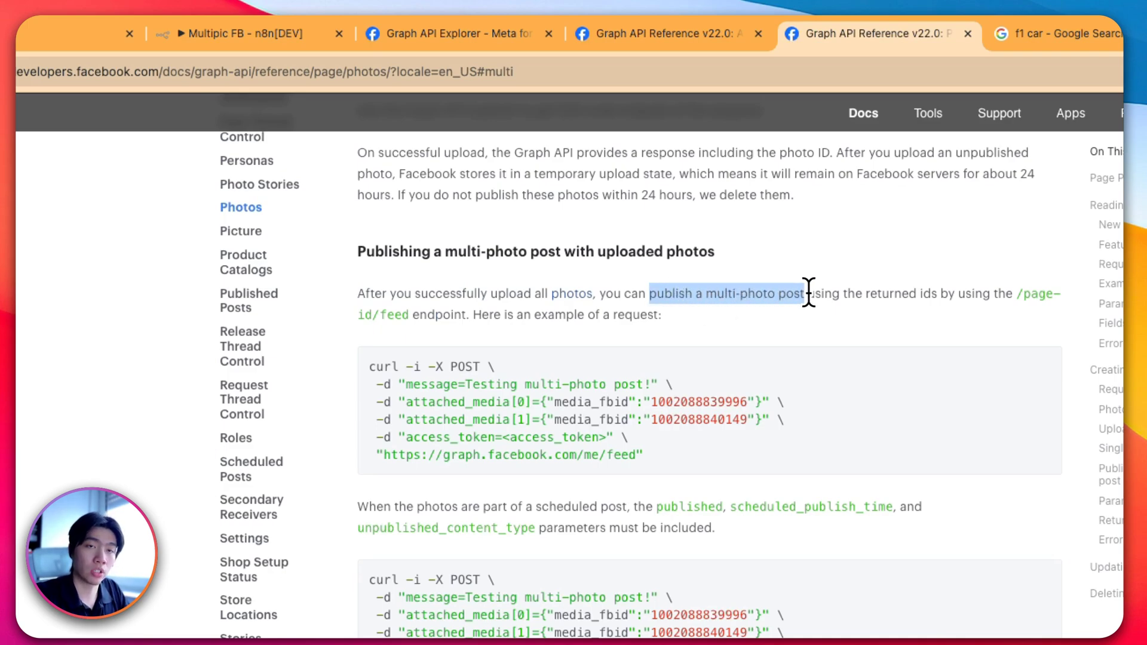
left_click(855, 291)
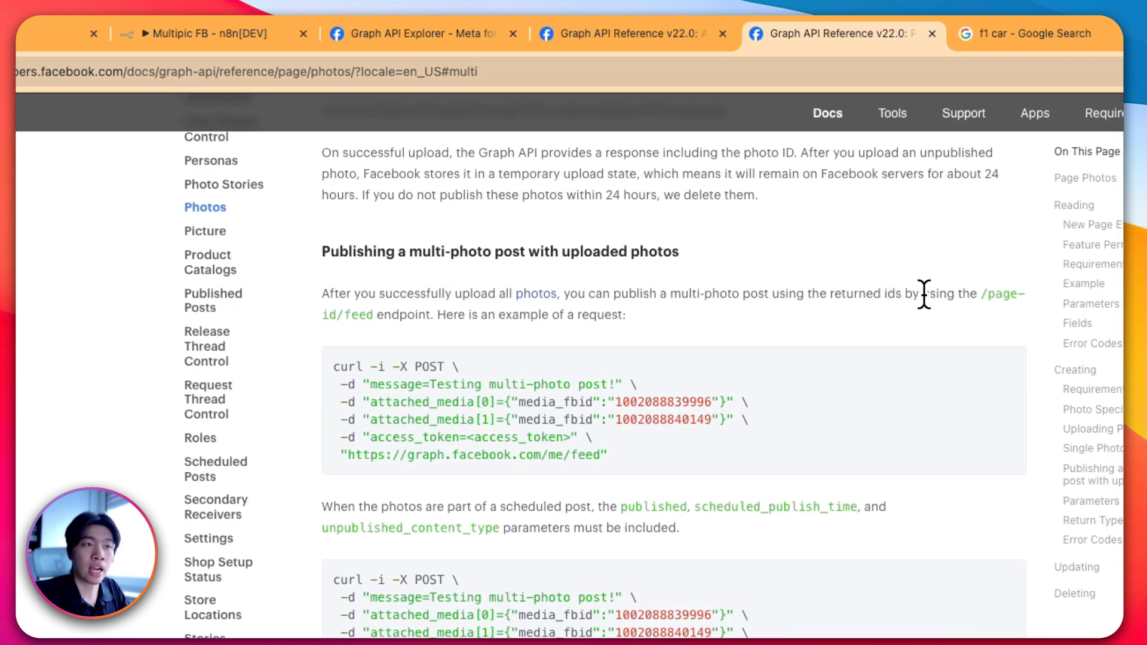
left_click_drag(923, 294, 445, 315)
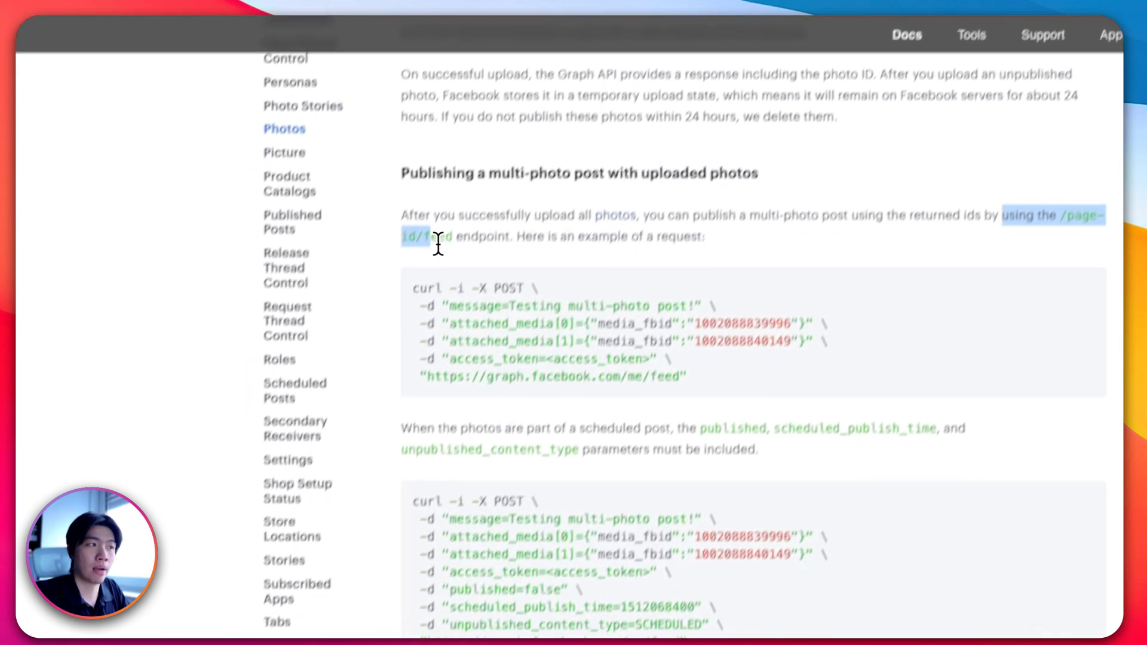
left_click(376, 317)
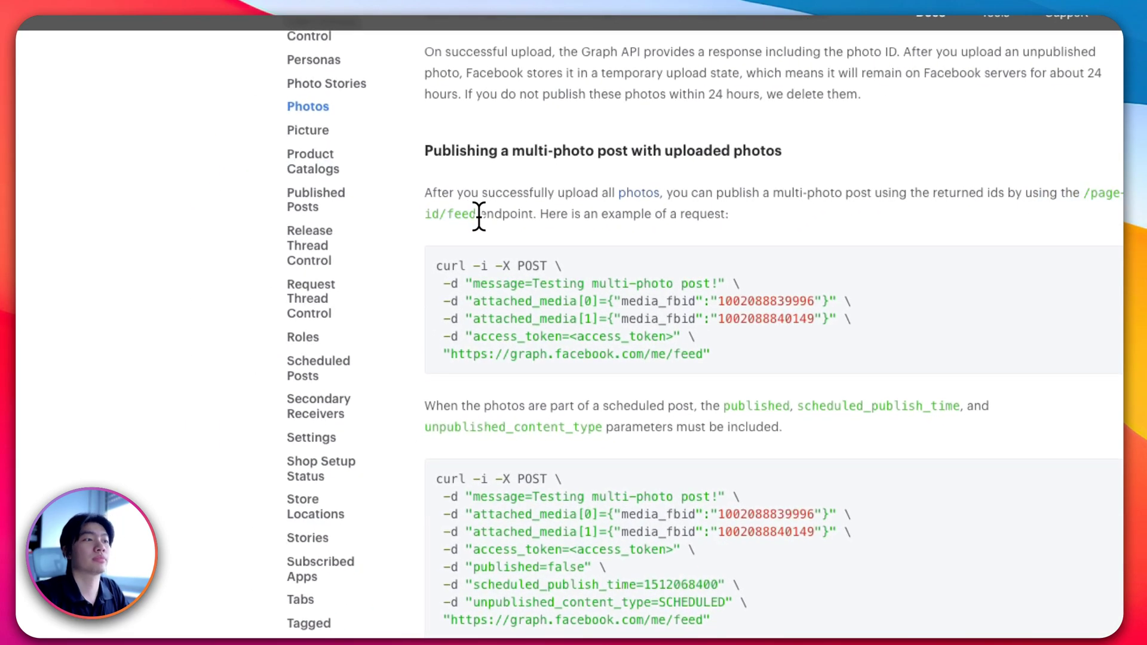
Study the curl examples' attached_media entries and media_fbid array format
left_click_drag(441, 267, 714, 354)
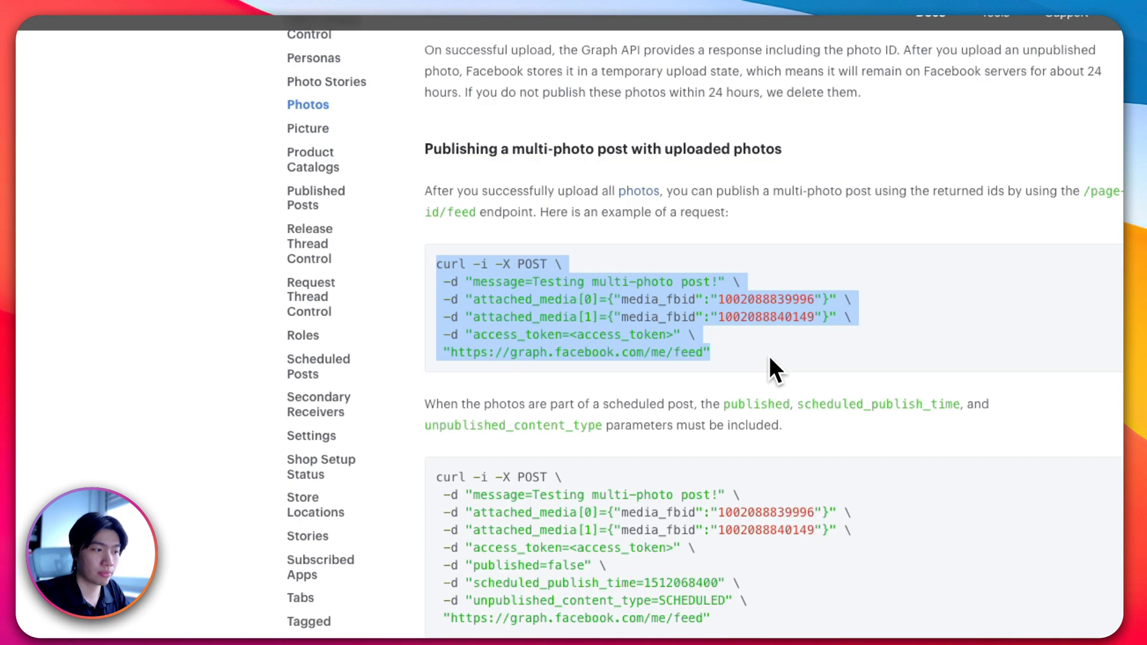
left_click(442, 468)
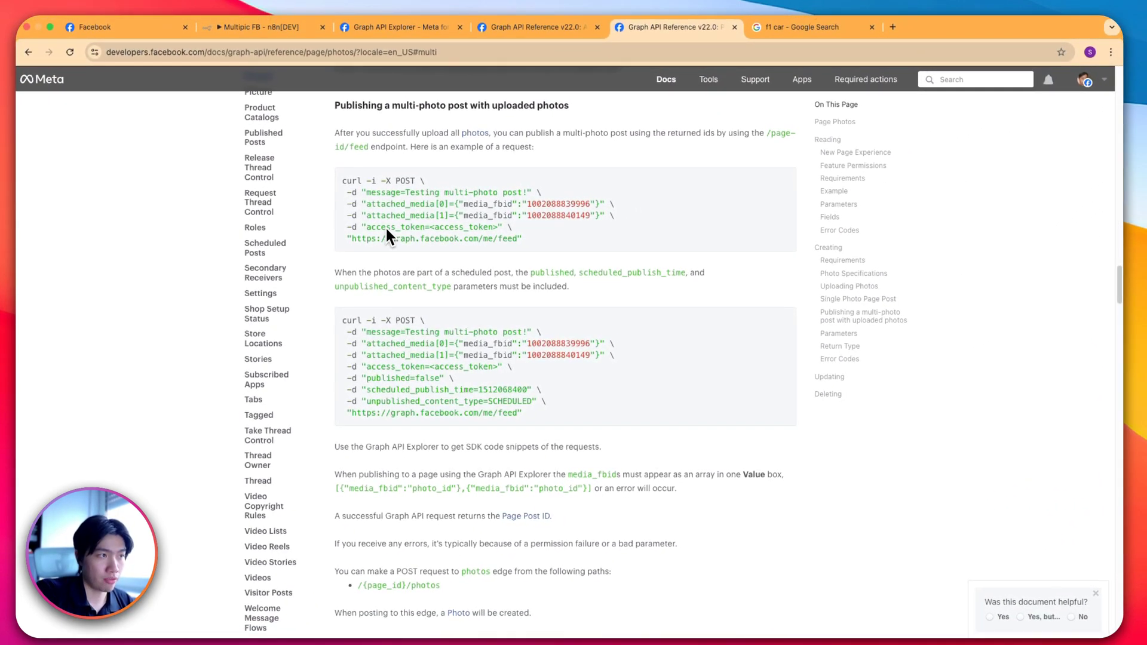
mouse_move(367, 203)
left_mouse_down()
mouse_move(459, 203)
mouse_move(499, 227)
left_mouse_up()
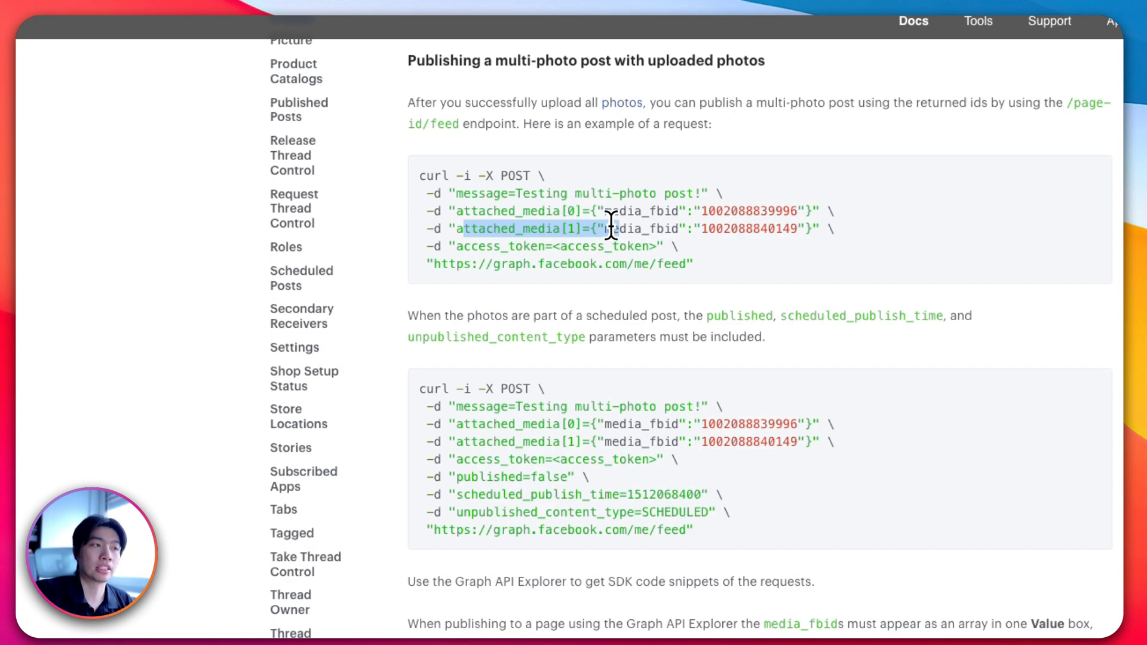
left_click(464, 209)
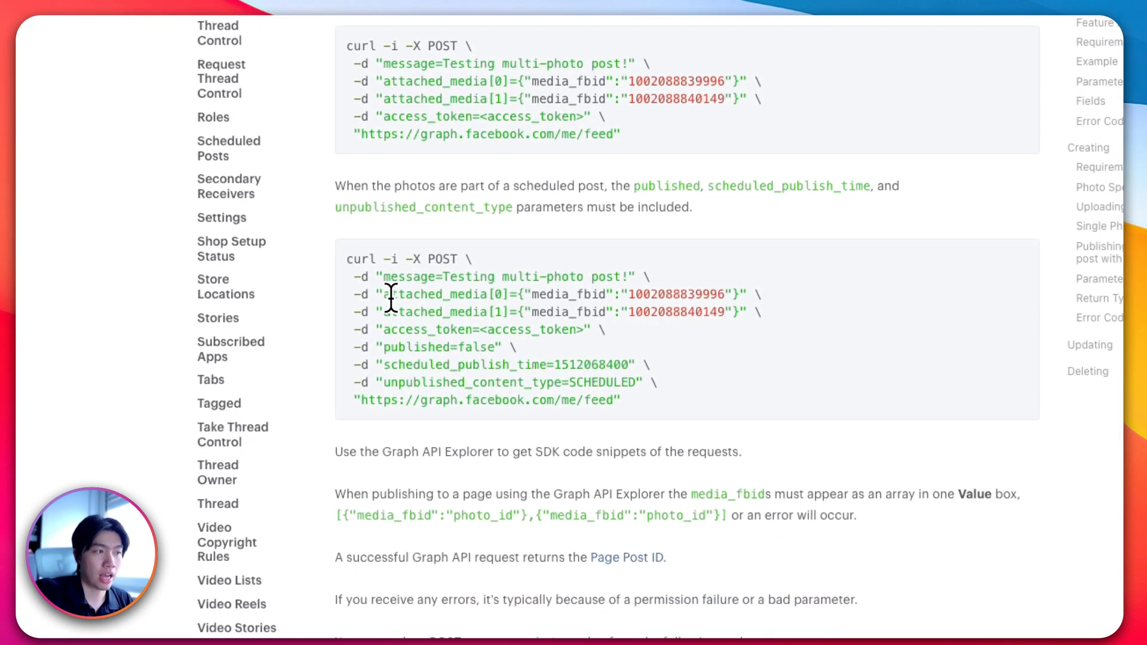
left_click_drag(336, 515, 793, 530)
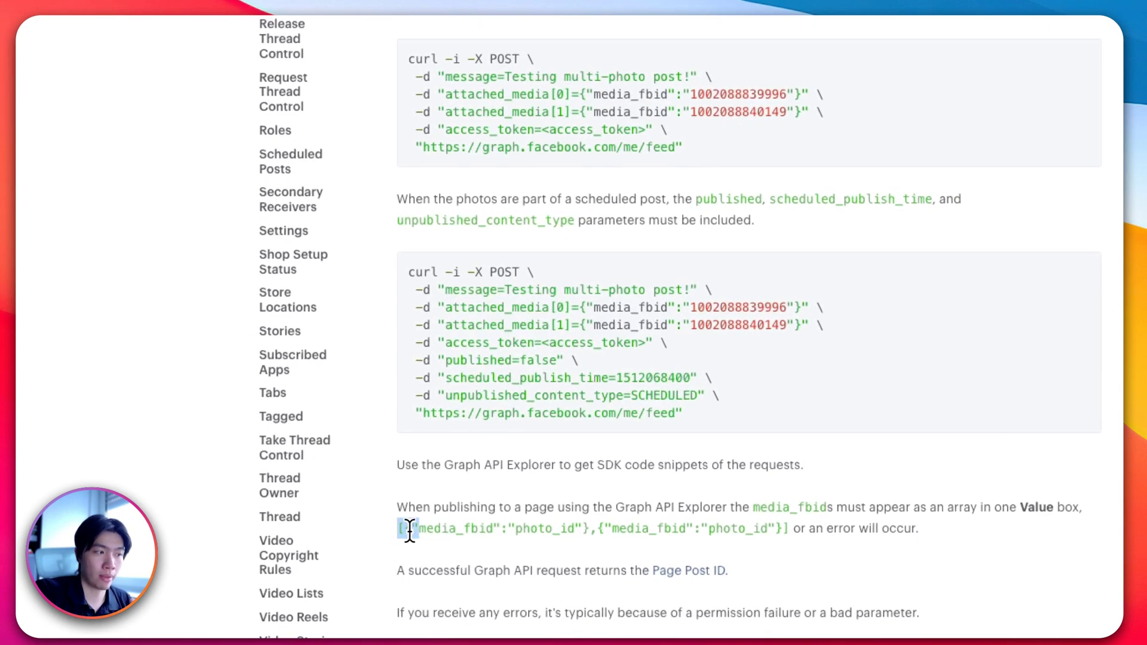
left_click(628, 328)
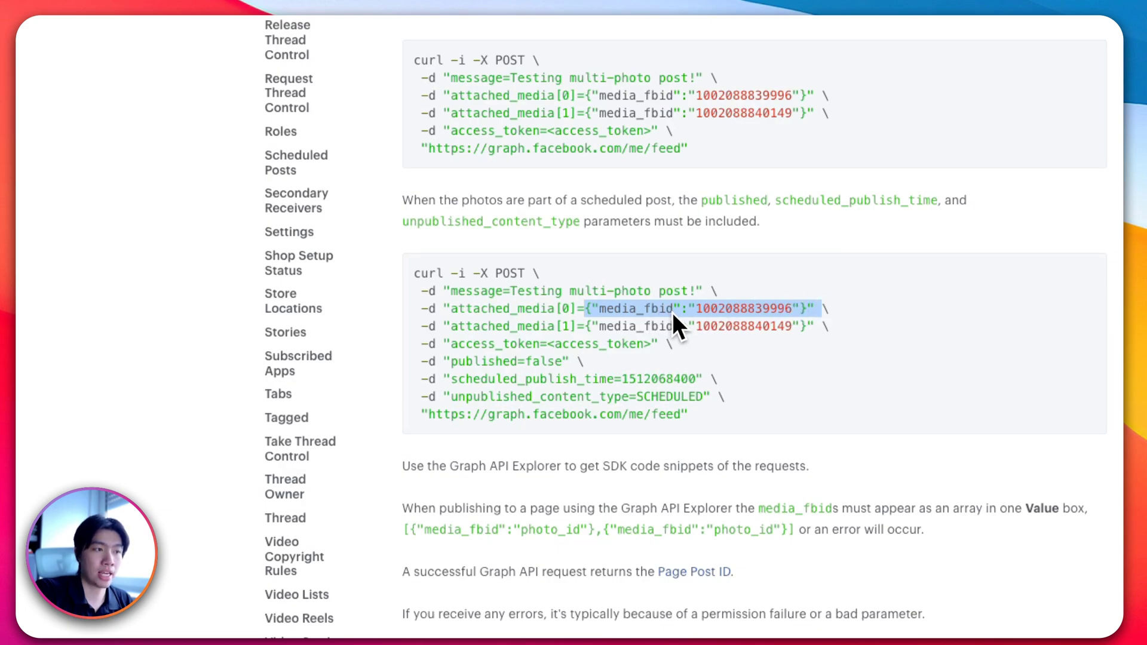
left_click(703, 308)
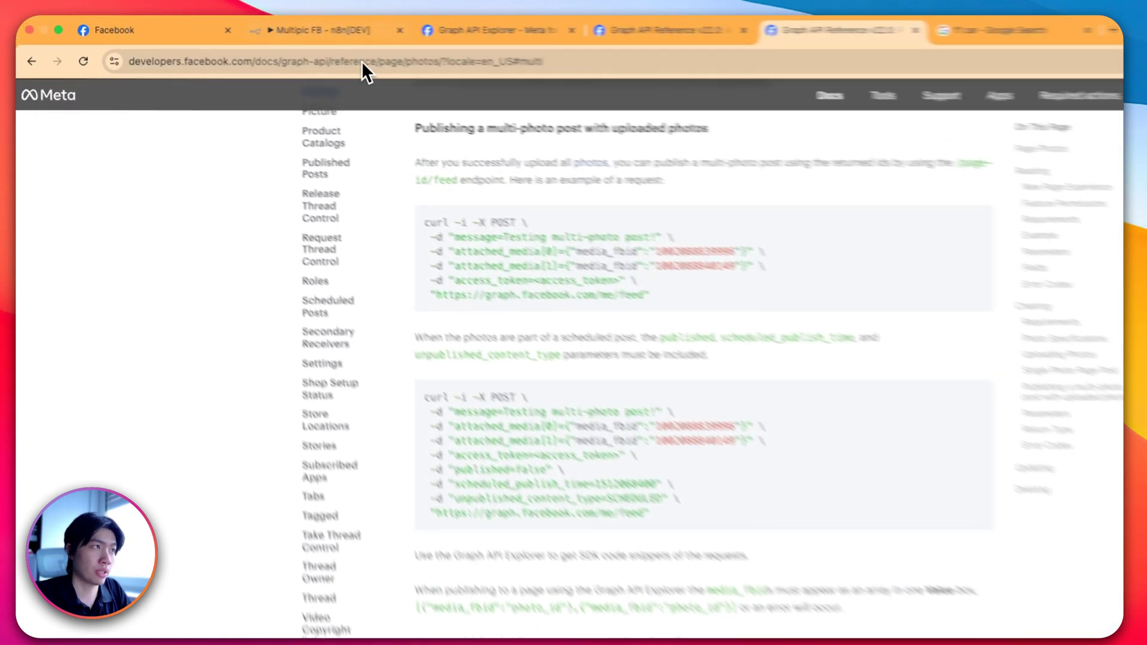
Back in n8n, look through the node list and the Facebook Graph API node's settings
left_click(257, 28)
left_click(871, 463)
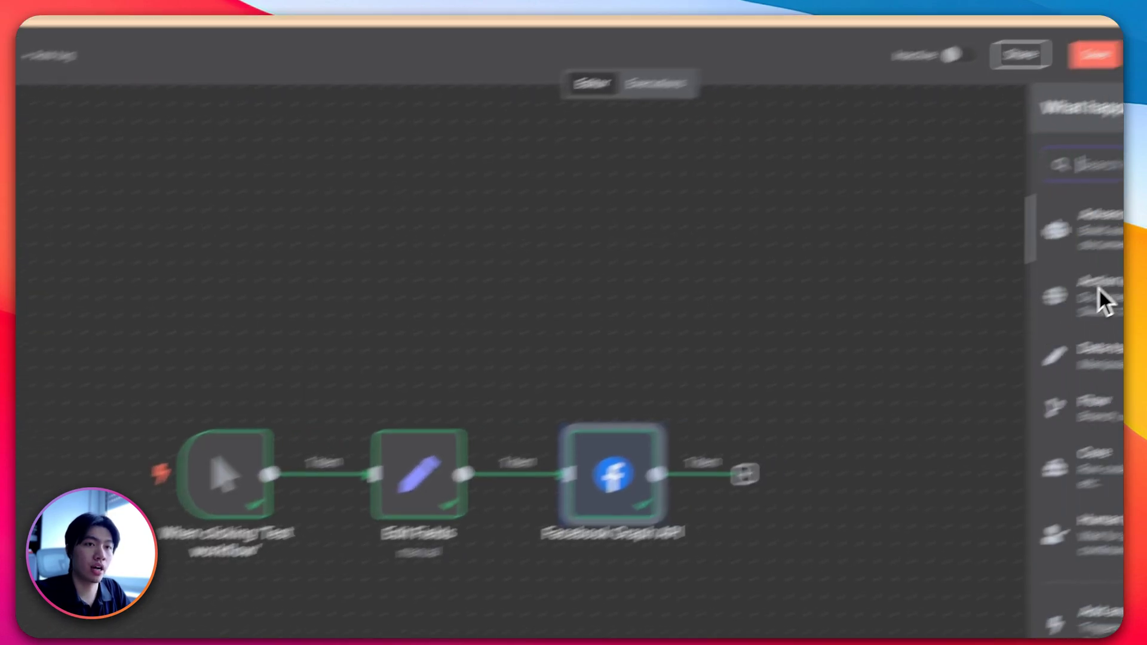
type("fac")
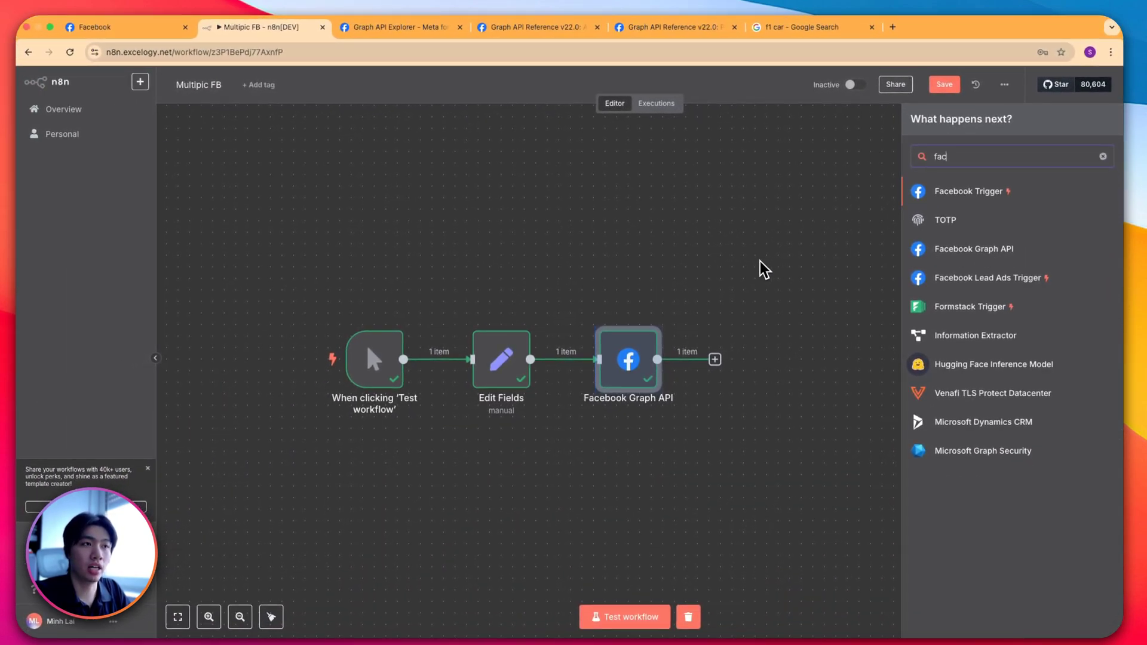
left_click(760, 261)
mouse_move(627, 360)
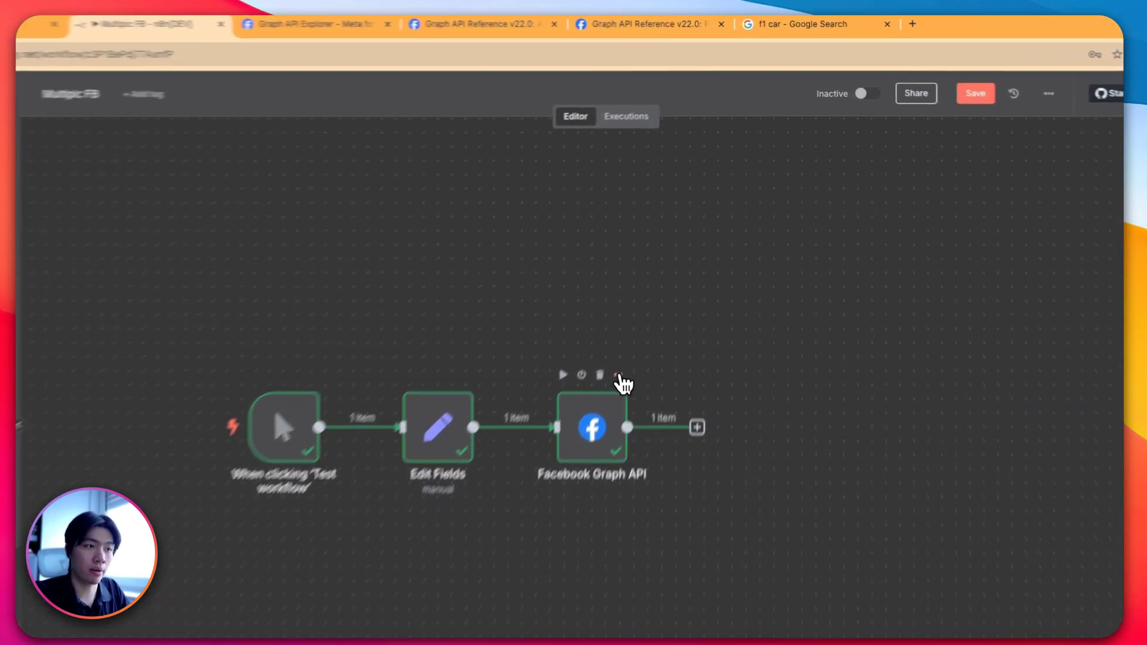
left_click(619, 376)
left_click(592, 488)
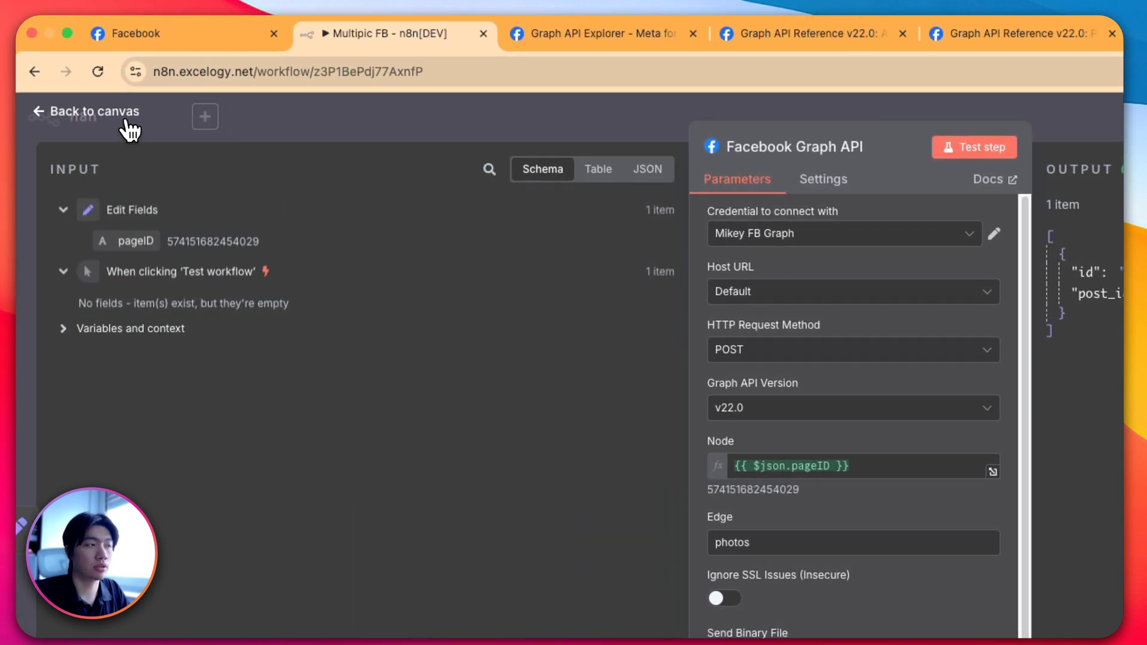
left_click(127, 122)
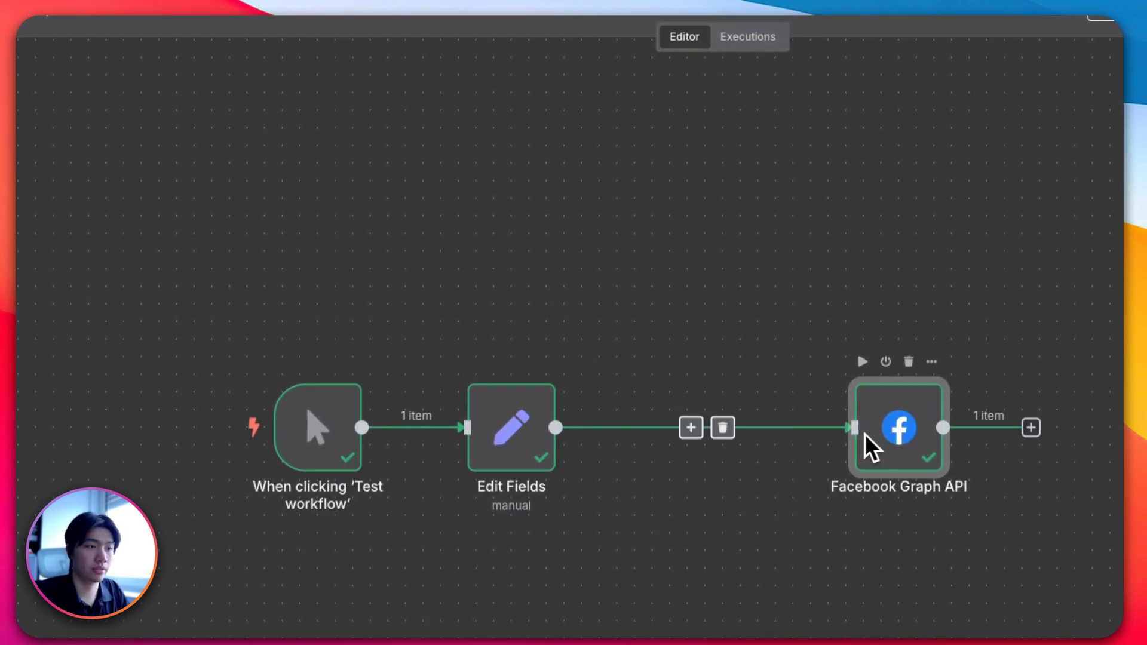
Insert an Edit Fields (Set) node between Edit Fields and Facebook Graph API
left_click(701, 423)
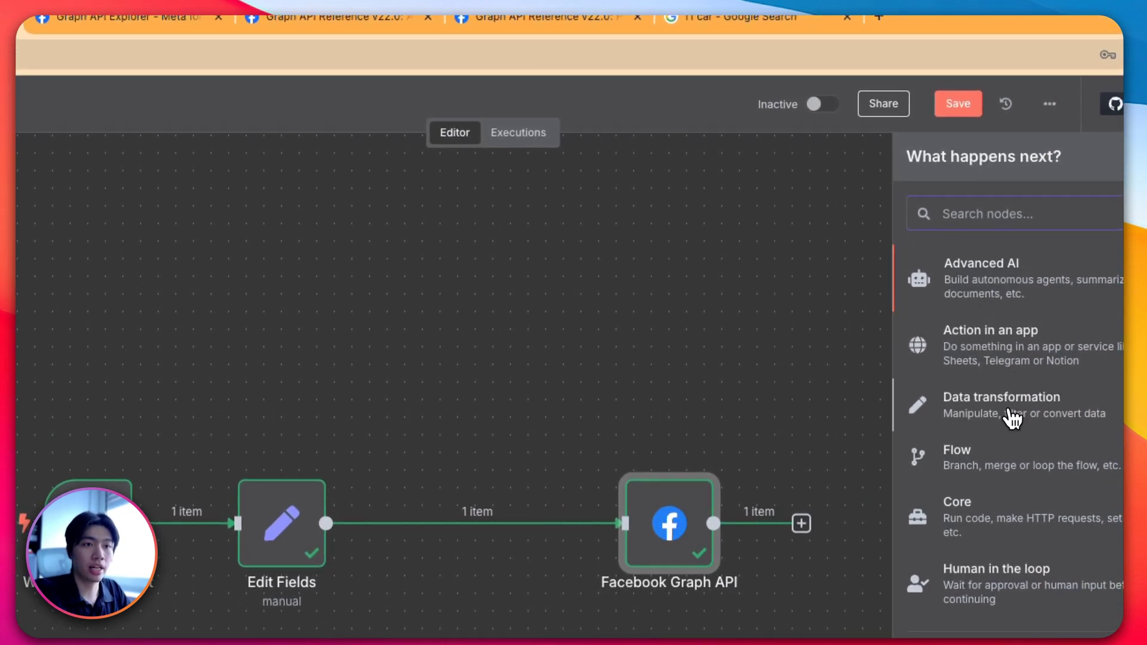
left_click(1011, 413)
left_click(1017, 410)
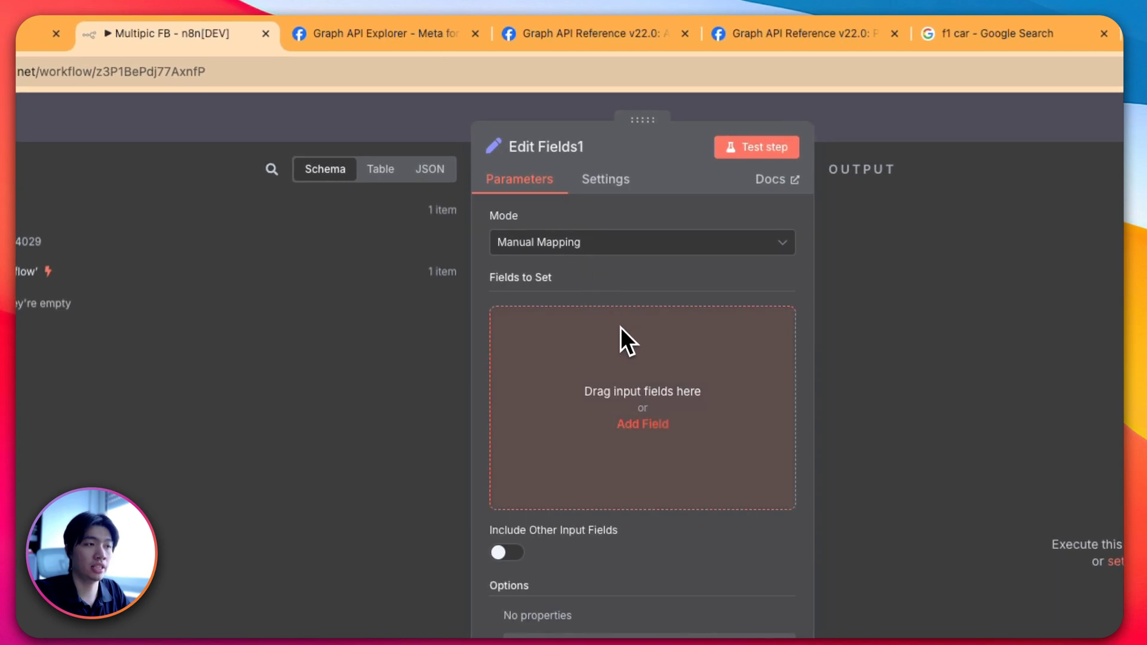
Add a pictureUrl field of type Array with an expression value
left_click(615, 327)
left_click(615, 323)
type("pictureUrl")
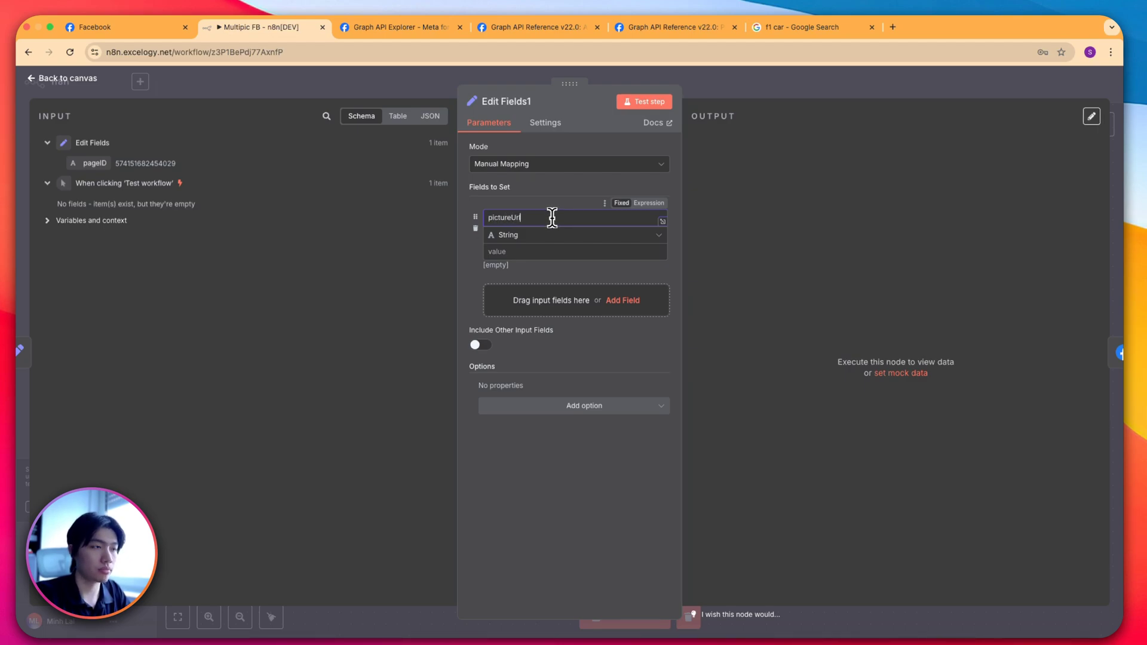
left_click(548, 251)
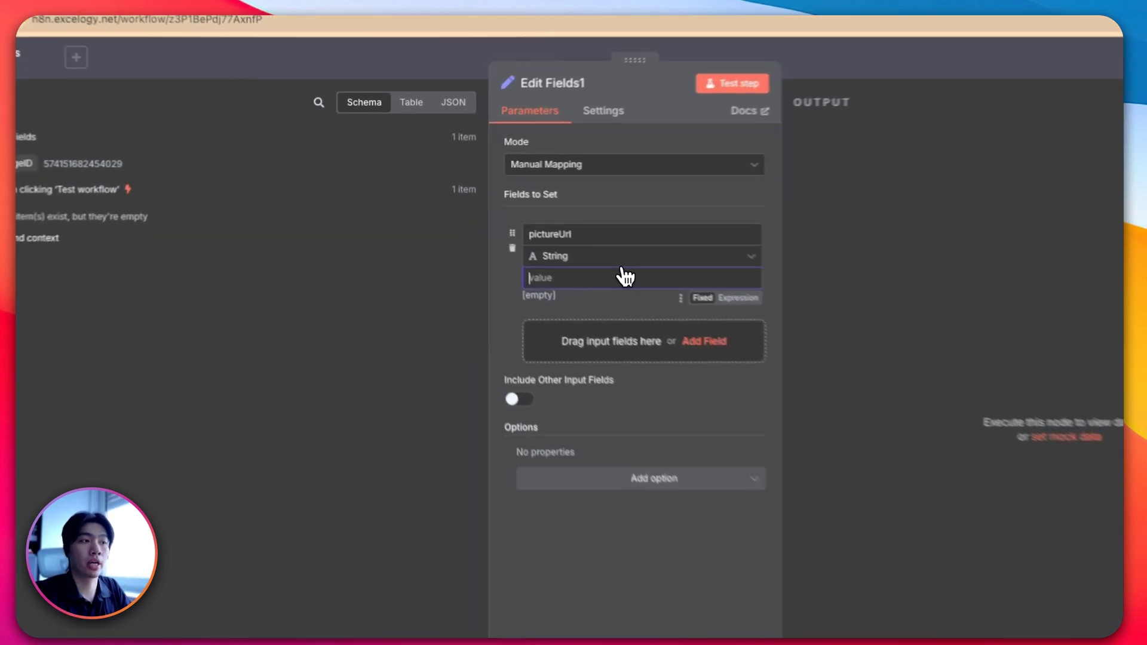
left_click(560, 234)
left_click(544, 326)
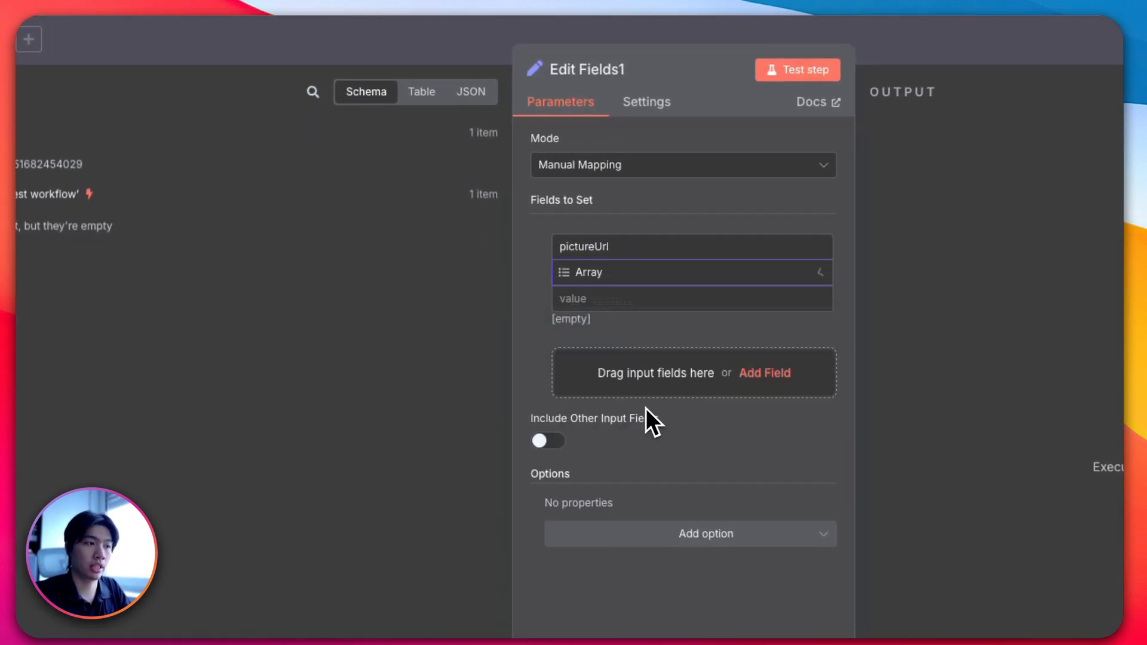
left_click(626, 298)
type("{{")
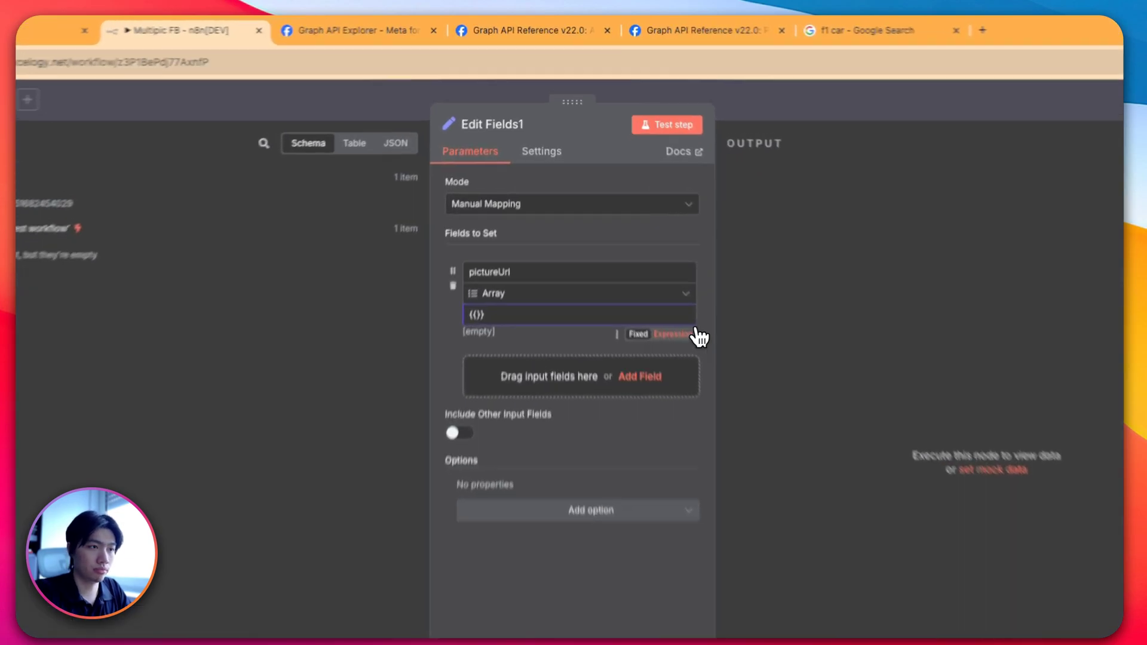
left_click(649, 267)
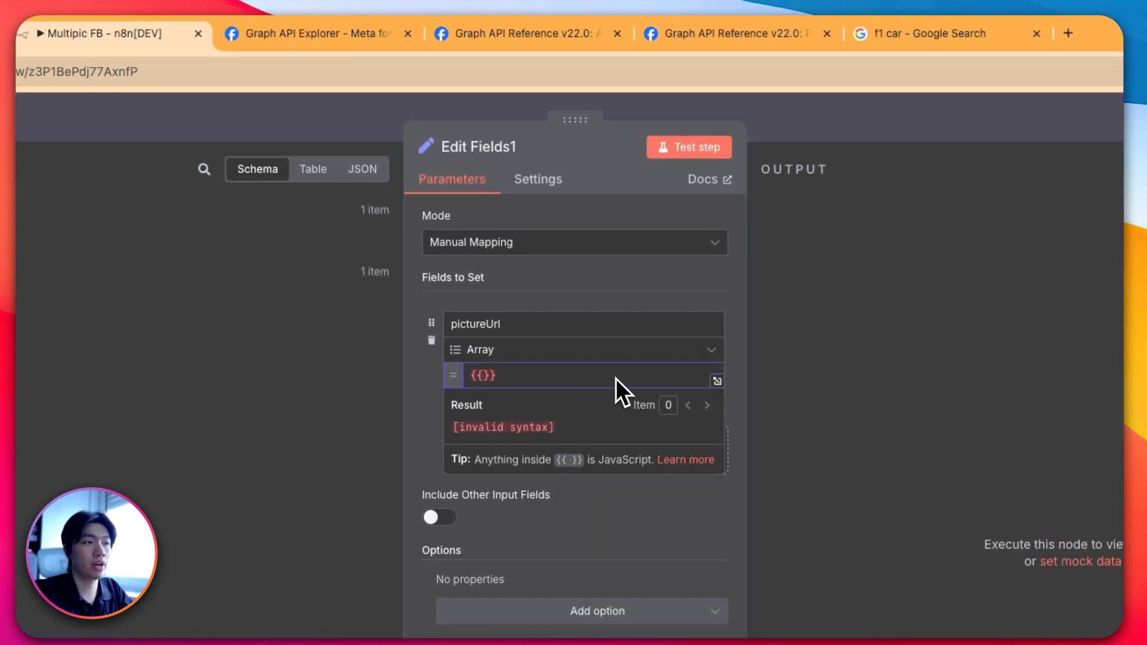
Copy the Flickr, Freerange Stock Red Bull and Ferrari image addresses into the pictureUrl value
left_click(780, 36)
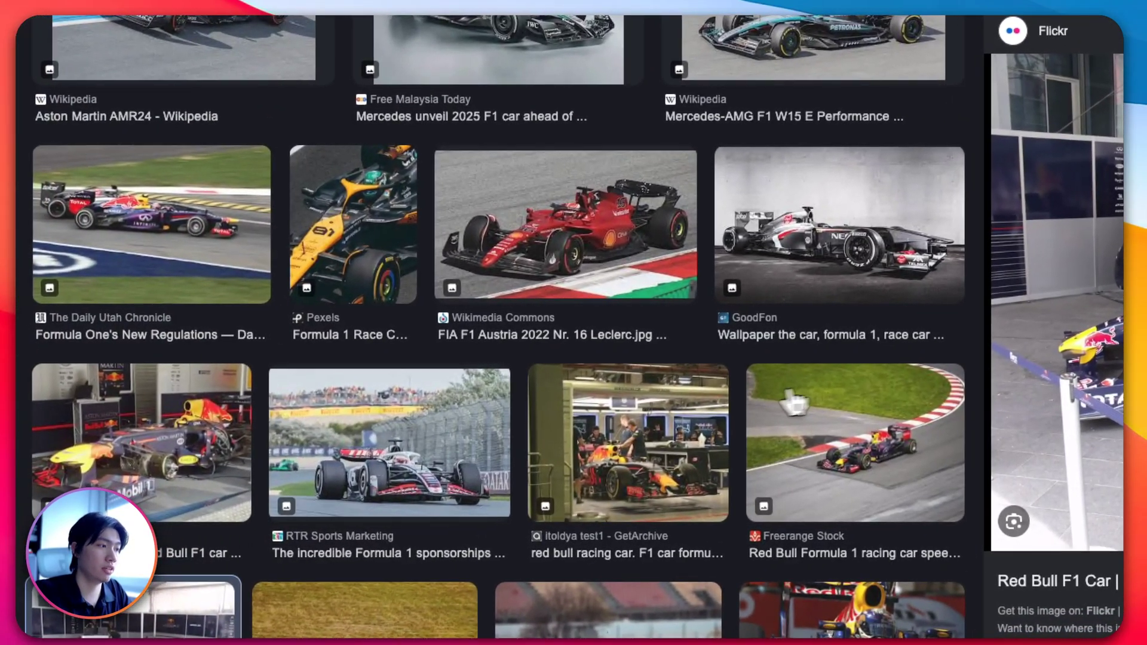
right_click(942, 310)
left_click(951, 546)
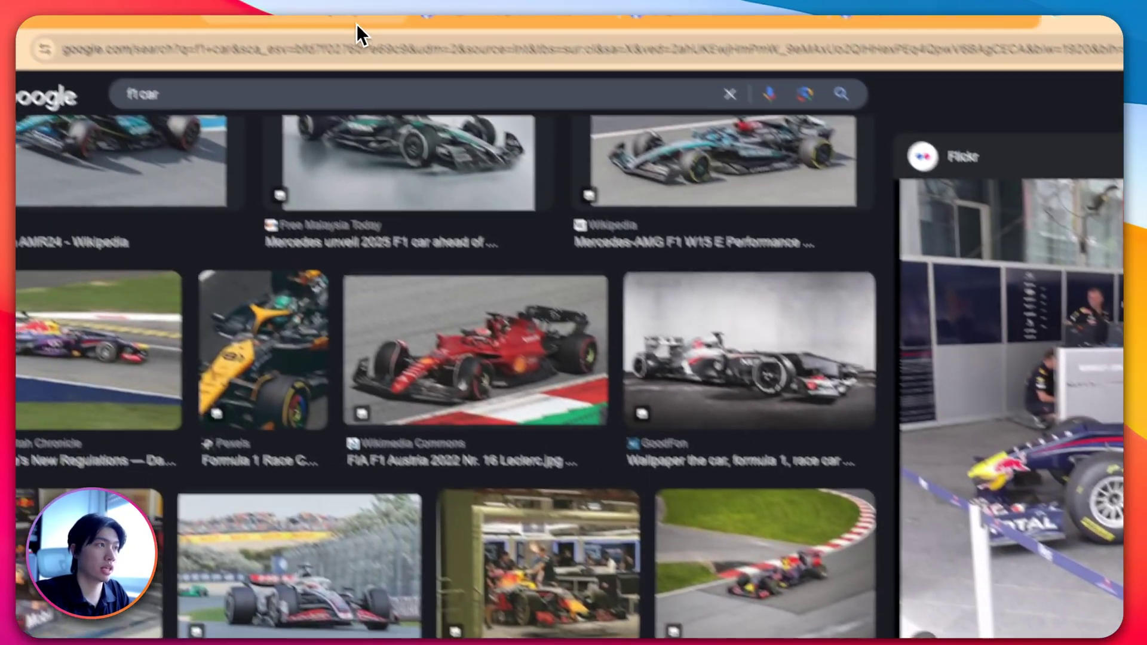
left_click(356, 24)
key("super+v")
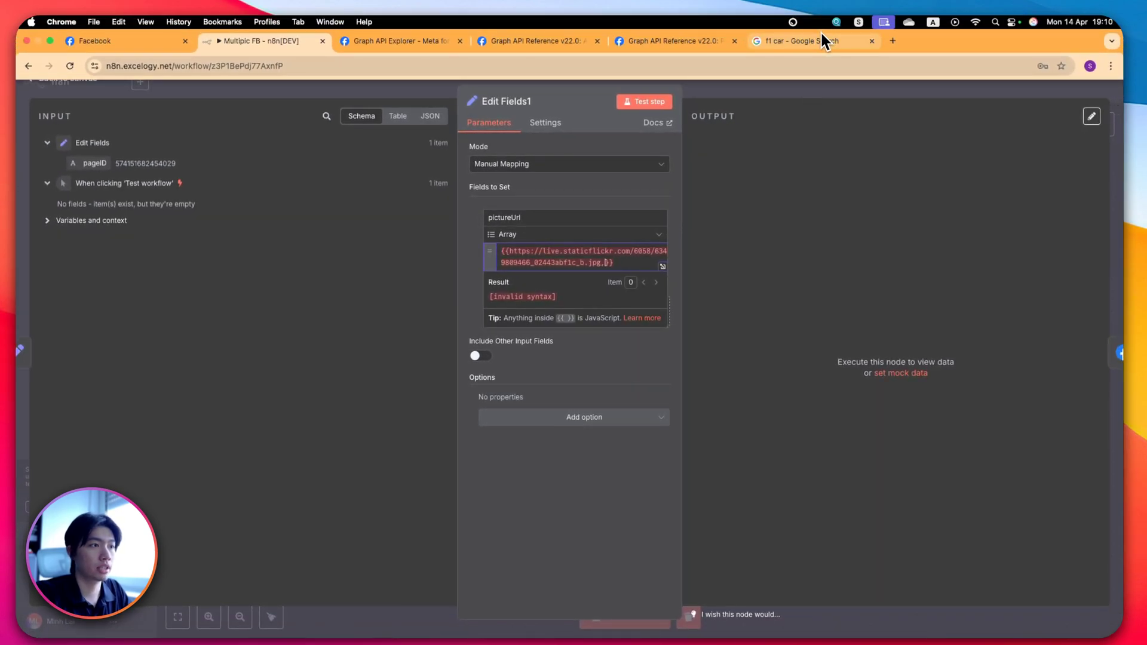
left_click(822, 35)
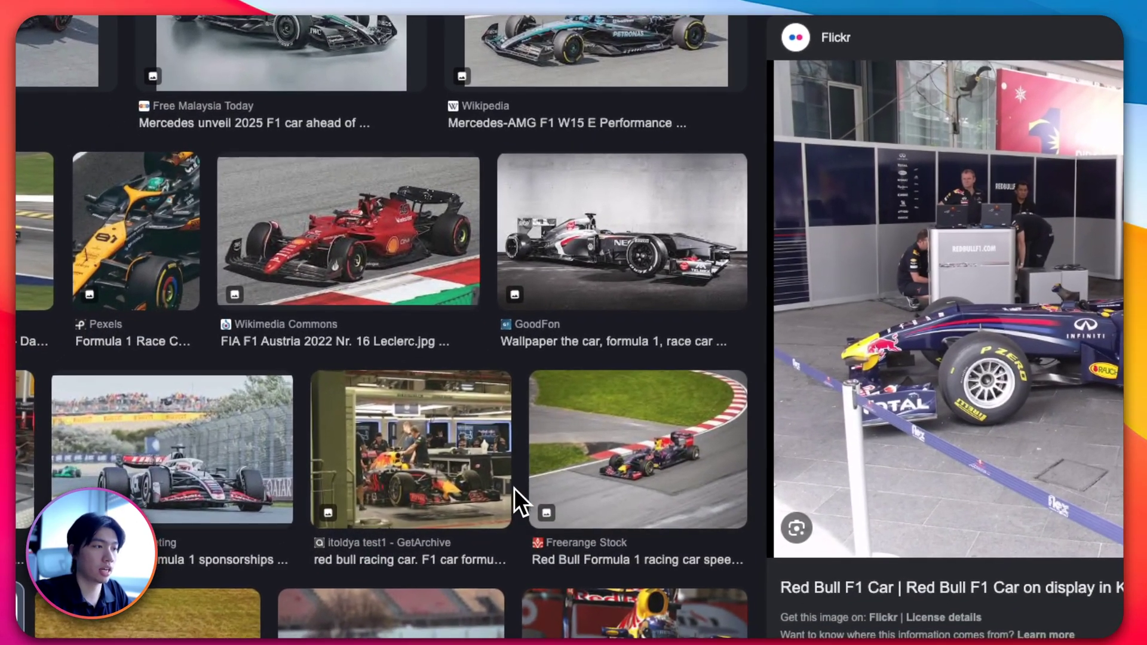
left_click(680, 460)
right_click(849, 296)
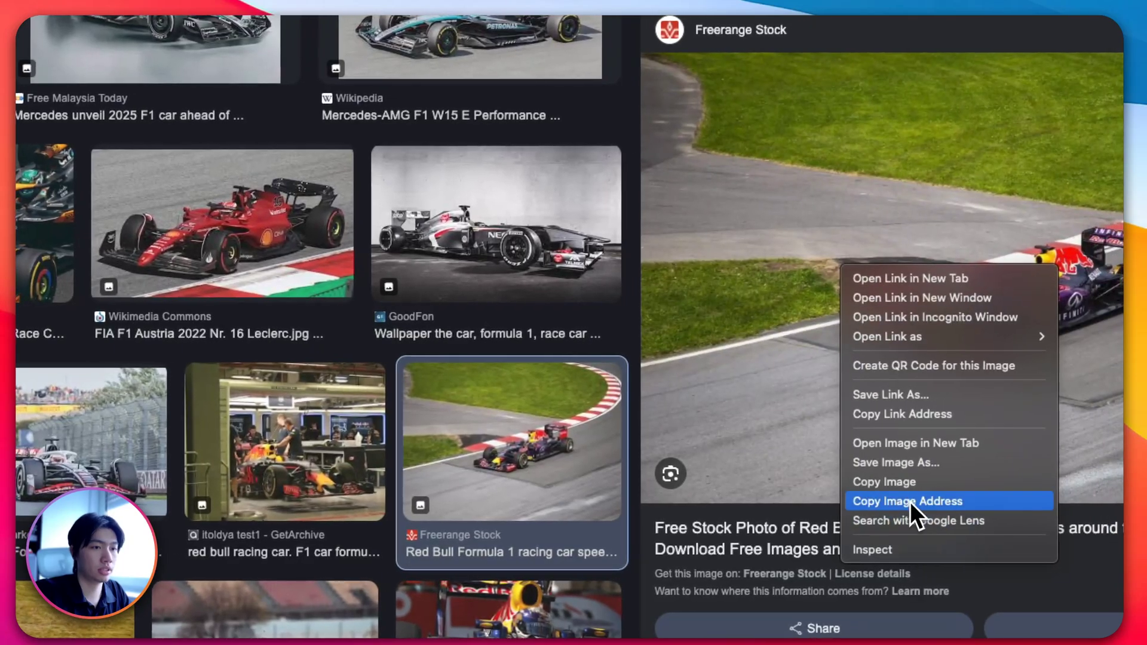
left_click(908, 501)
left_click(131, 33)
key("super+v")
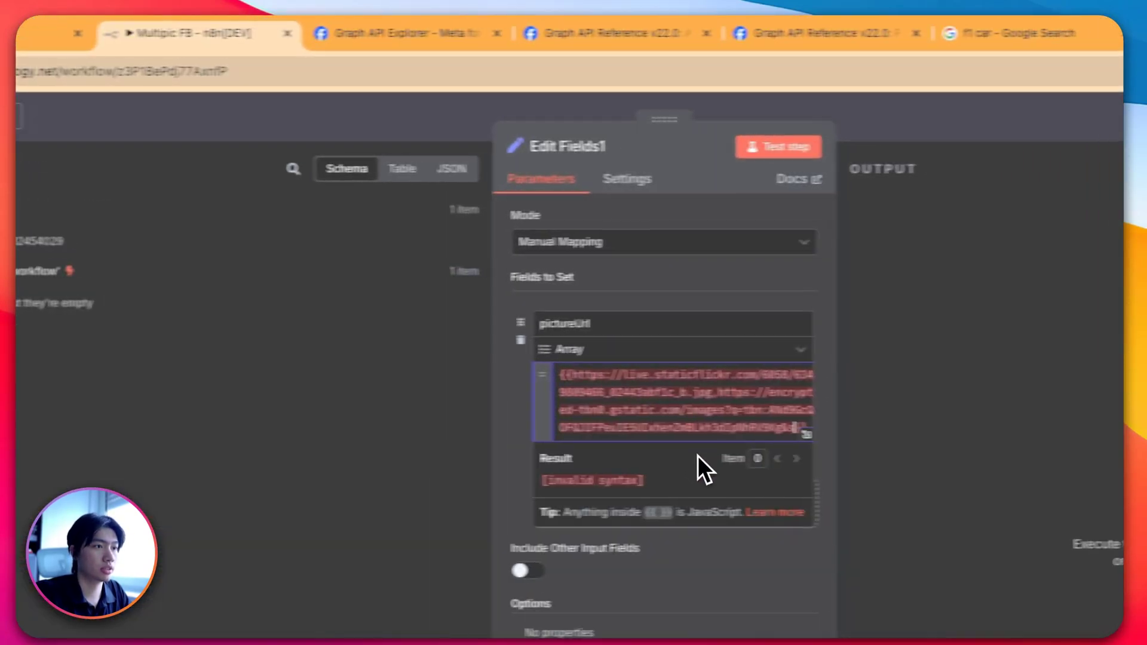
left_click(896, 34)
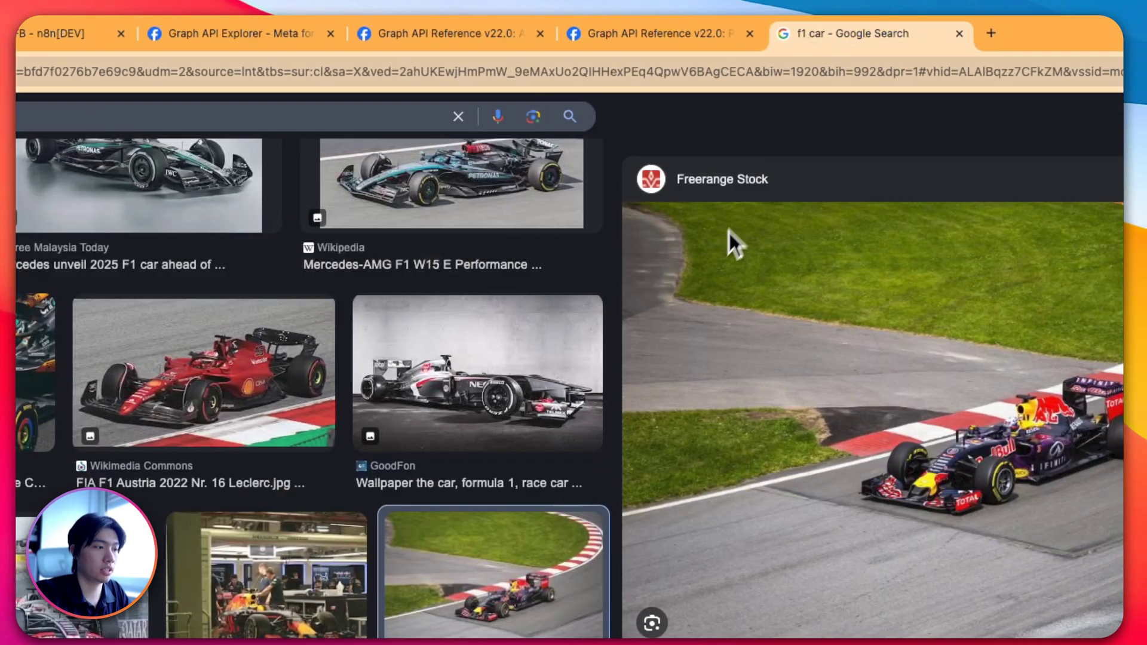
right_click(923, 328)
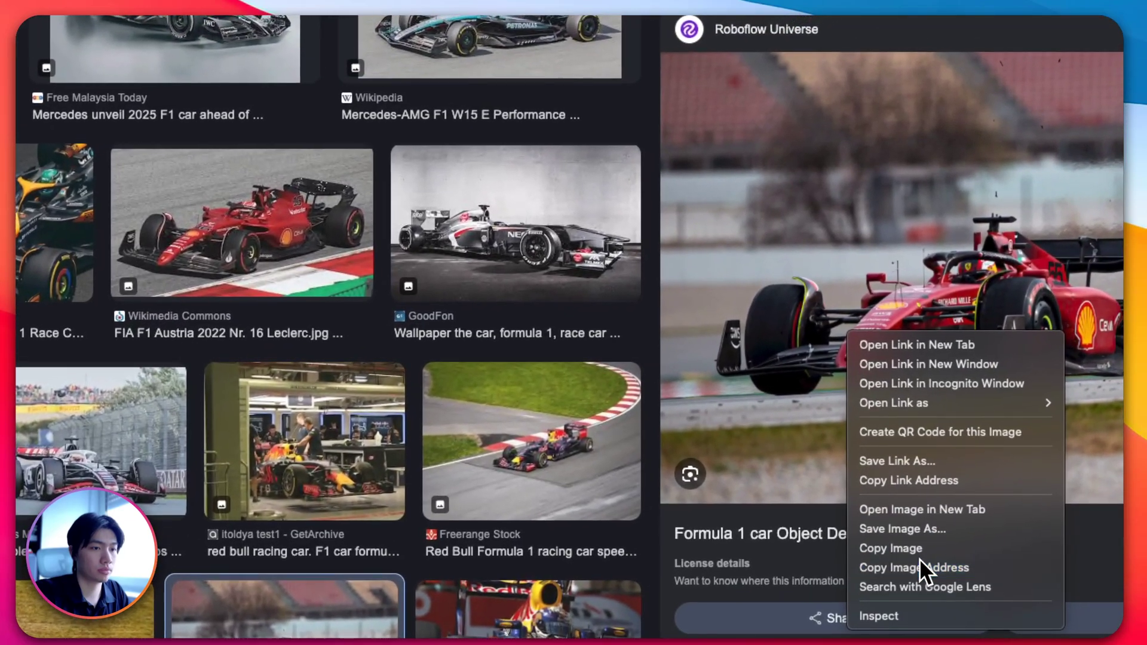
left_click(922, 557)
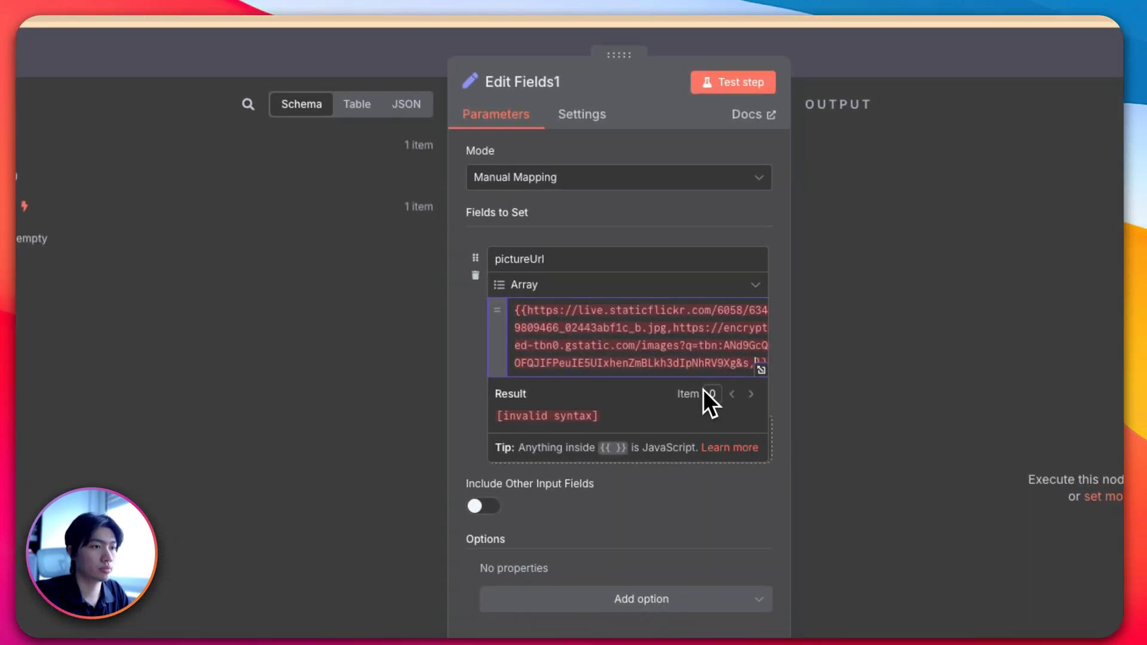
Quote the three URLs as a comma-separated list and test the node
left_click(693, 391)
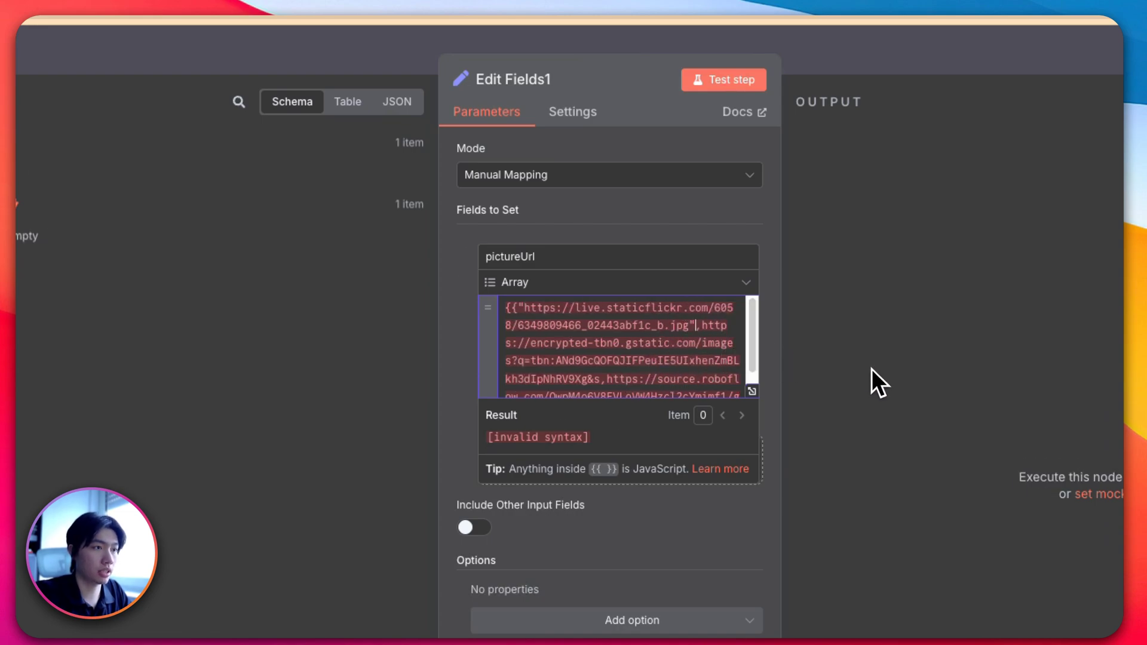
type("\"")
key("Right")
type("\",")
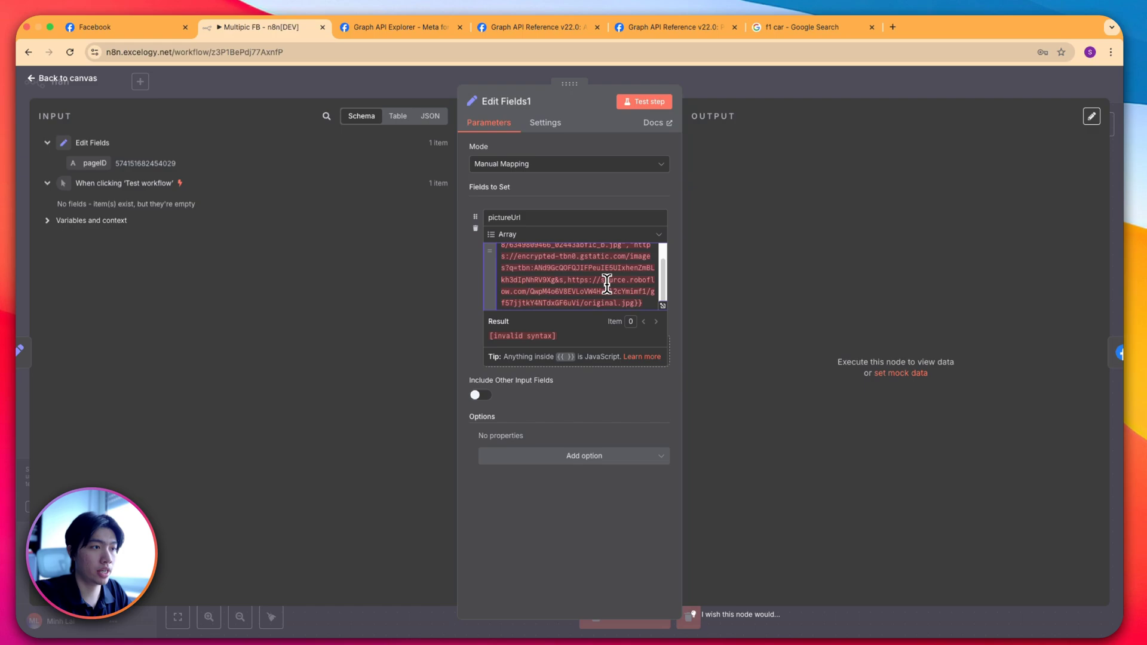
type("\"")
key("Right")
type("\",")
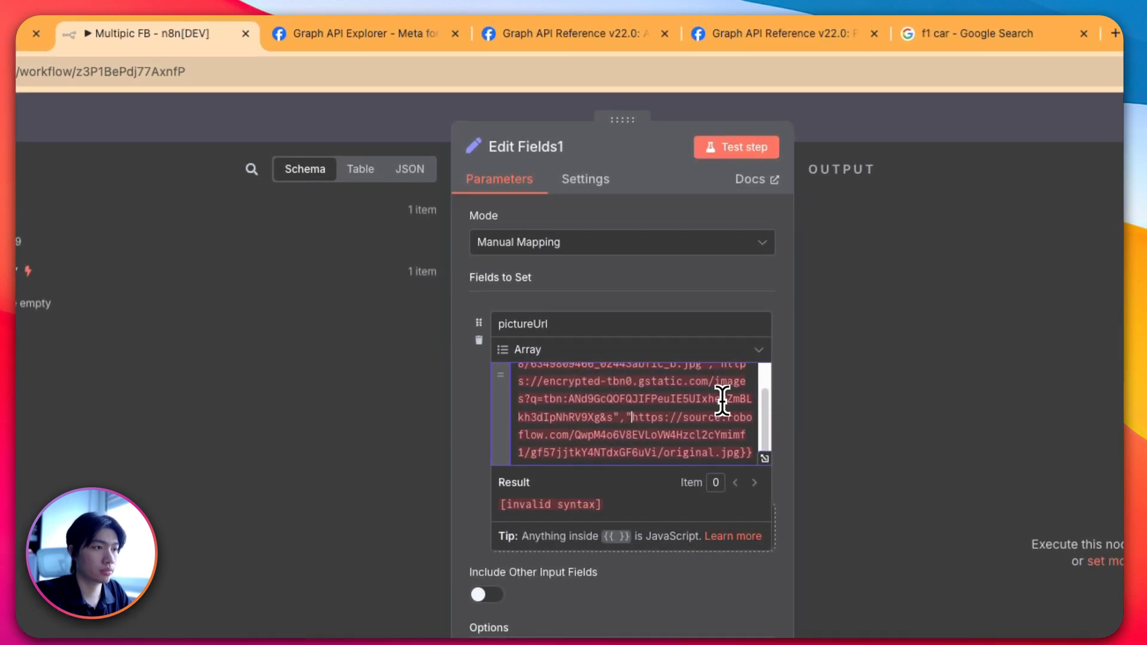
type("\"")
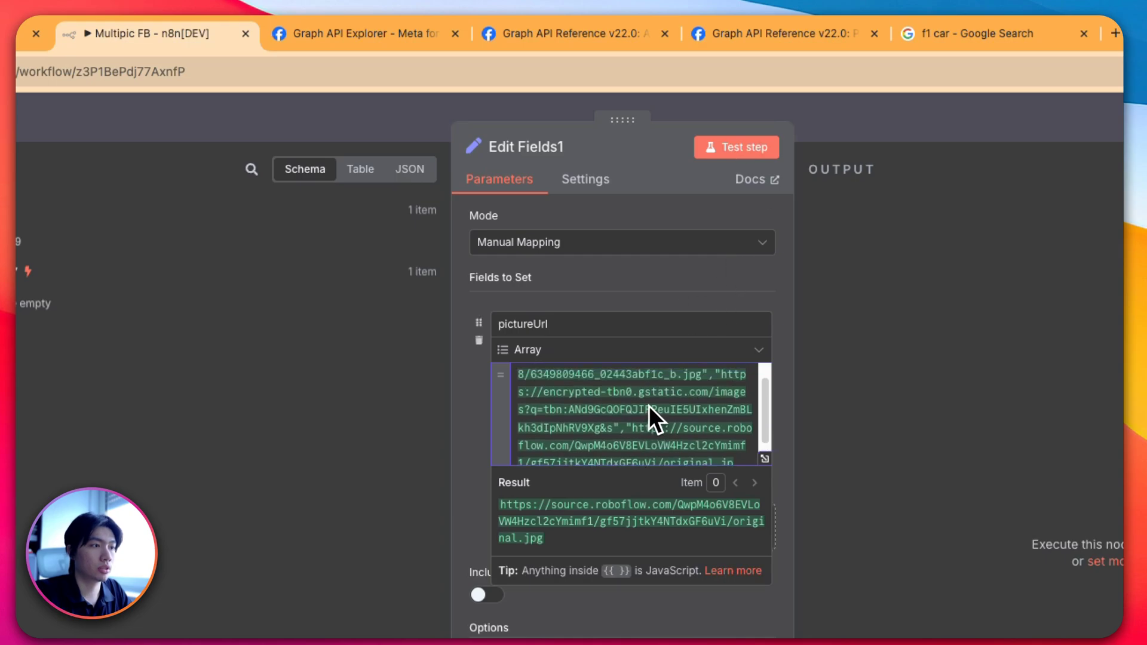
left_click(734, 151)
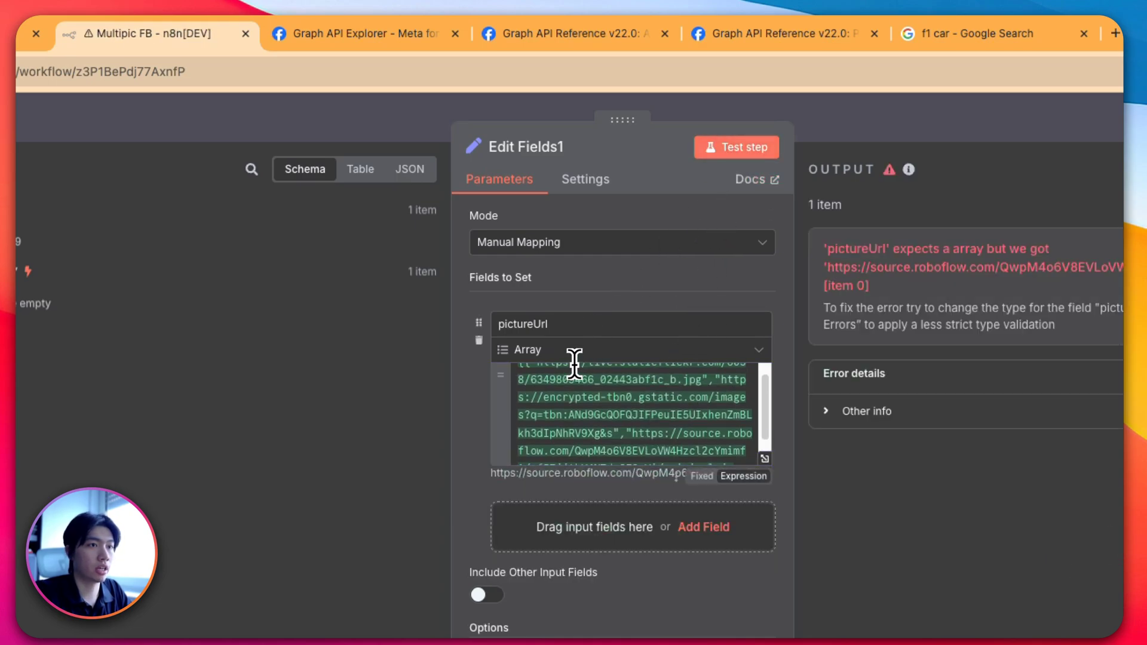
Wrap the URLs in [ ] brackets, rerun to get the array output, and view it as a table
left_click(541, 382)
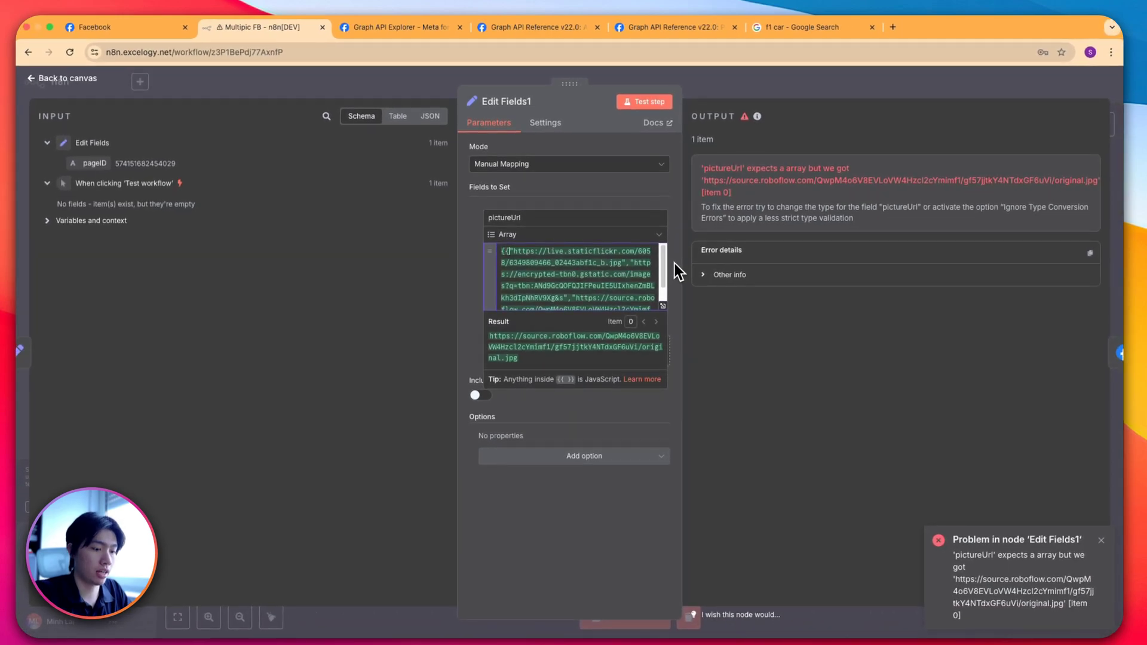
type("[")
scroll(583, 281, "down", 2)
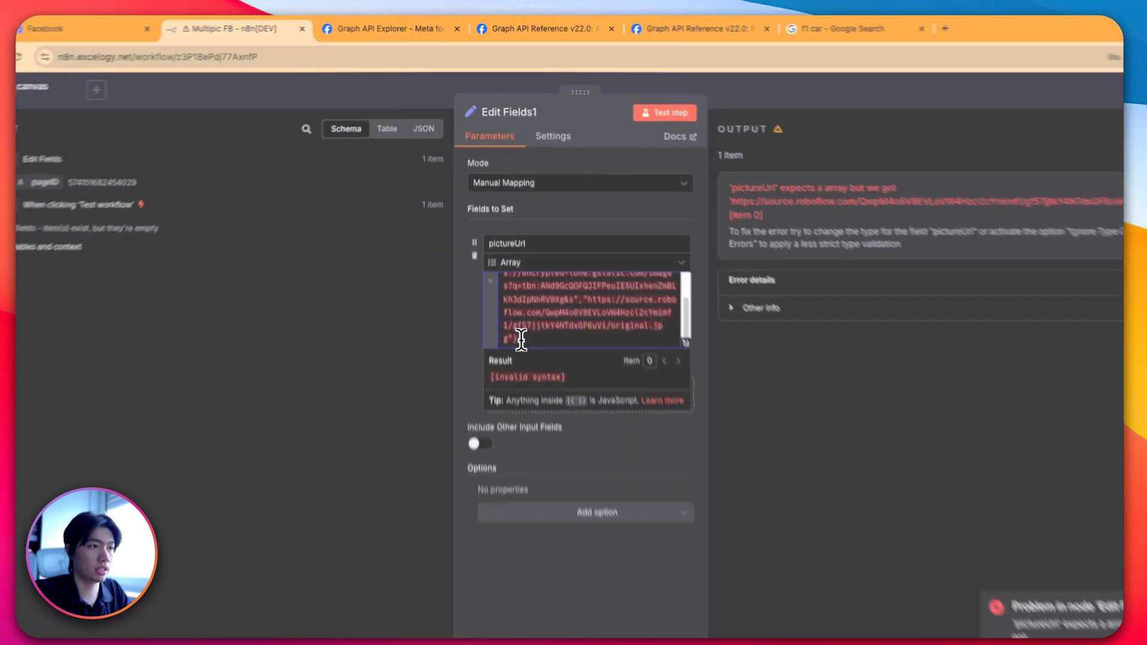
type("]")
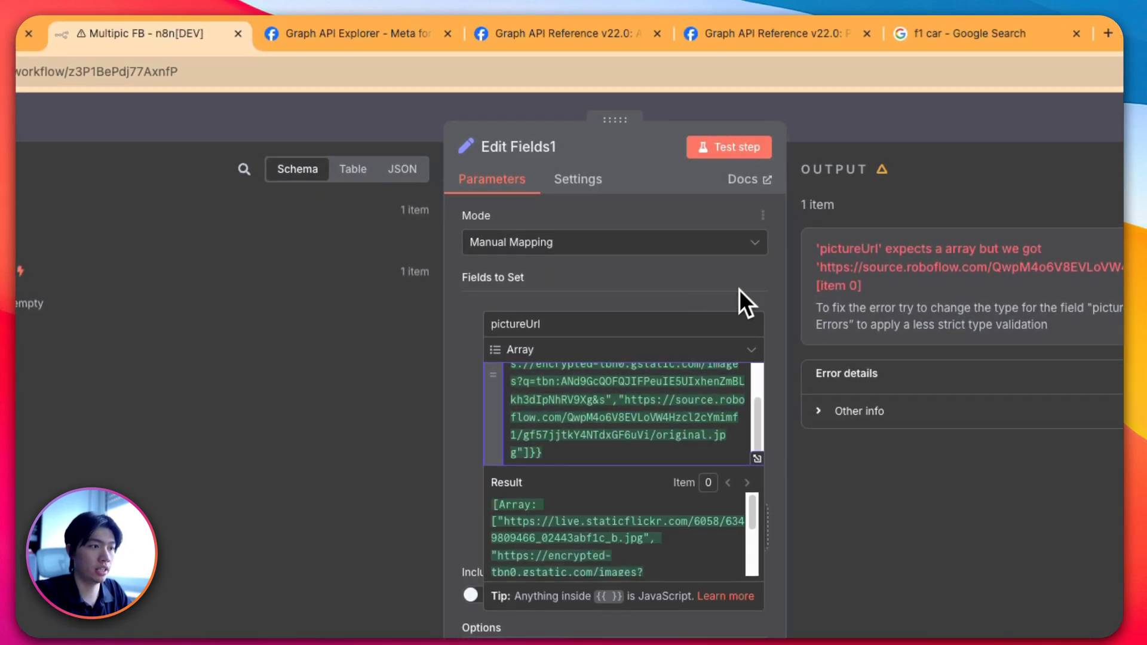
left_click(744, 156)
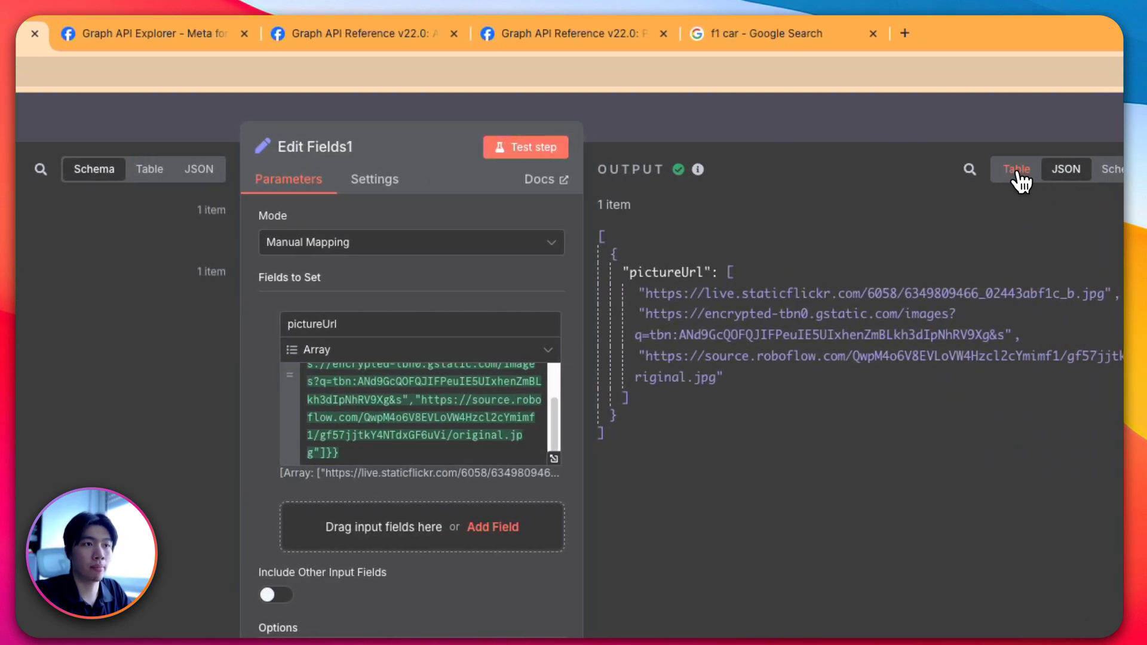
left_click(1018, 172)
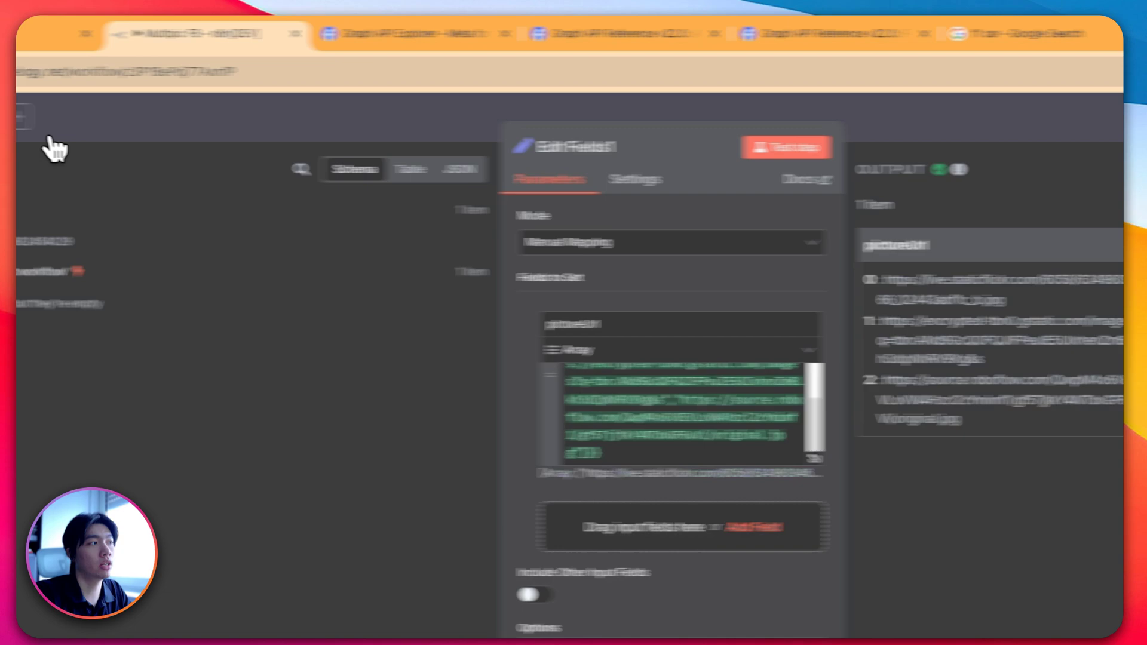
left_click(106, 119)
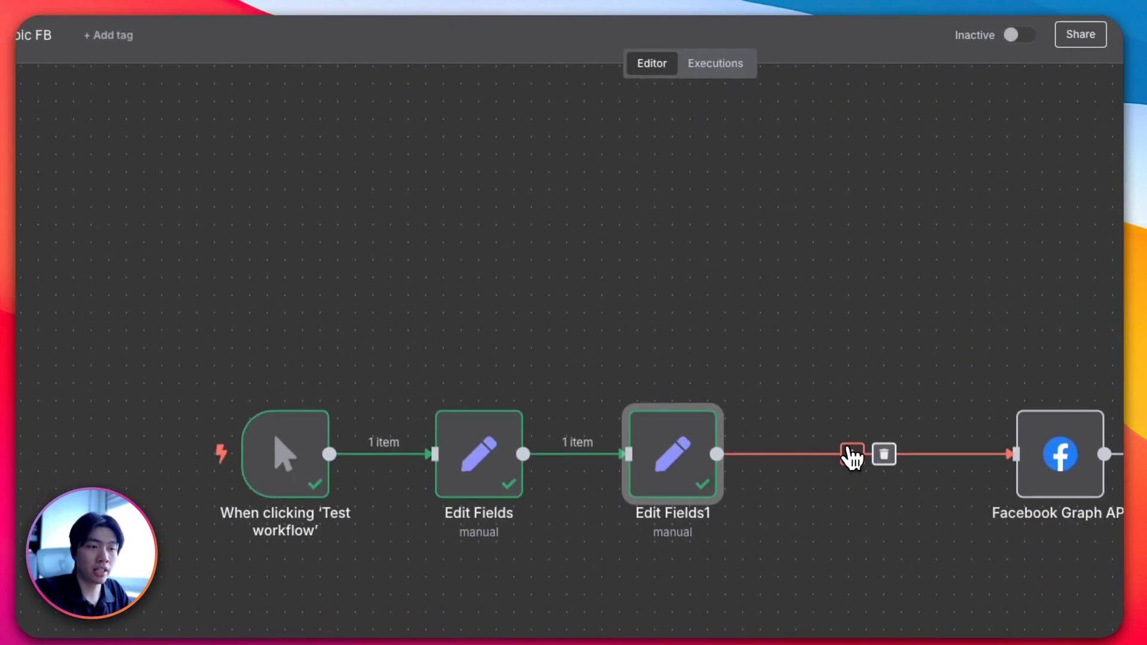
Add a Split Out node on pictureUrl after Edit Fields1, run it, and move the Facebook node below
left_click(852, 454)
type("spl")
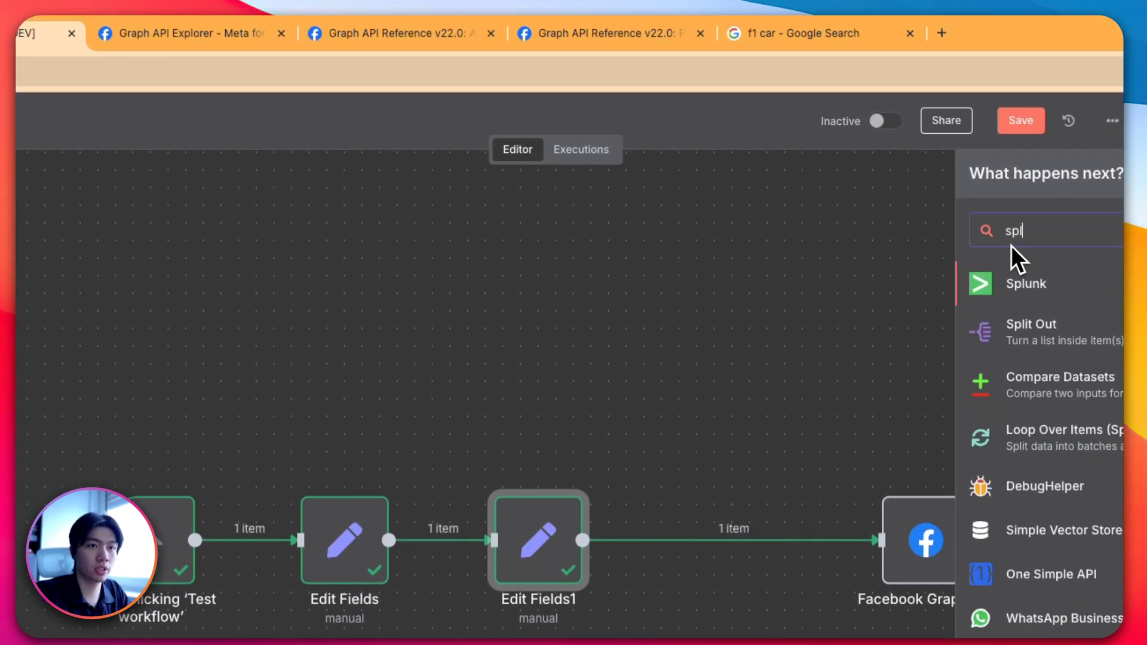
type("i")
left_click(1031, 293)
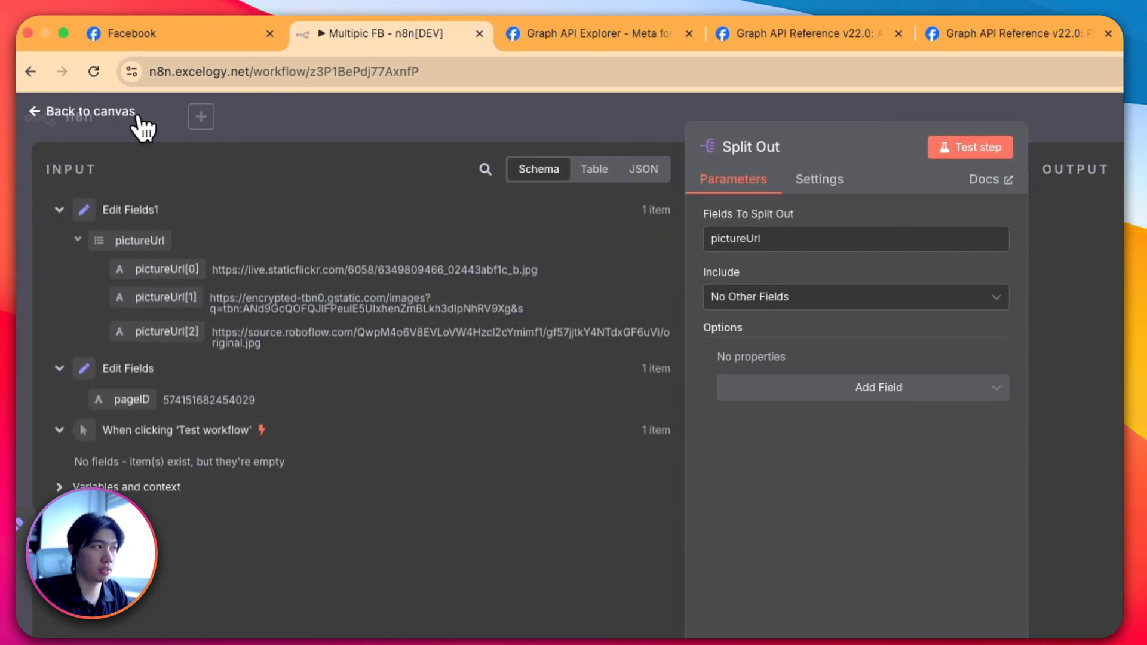
left_click(113, 114)
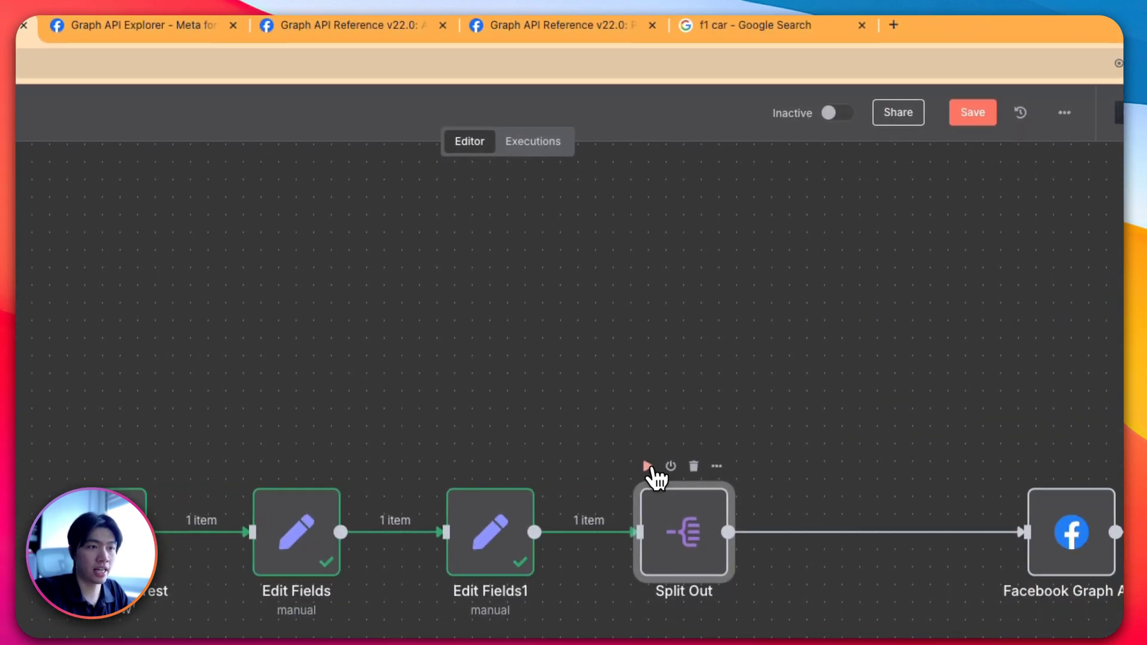
left_click(657, 469)
left_click_drag(1024, 402, 433, 543)
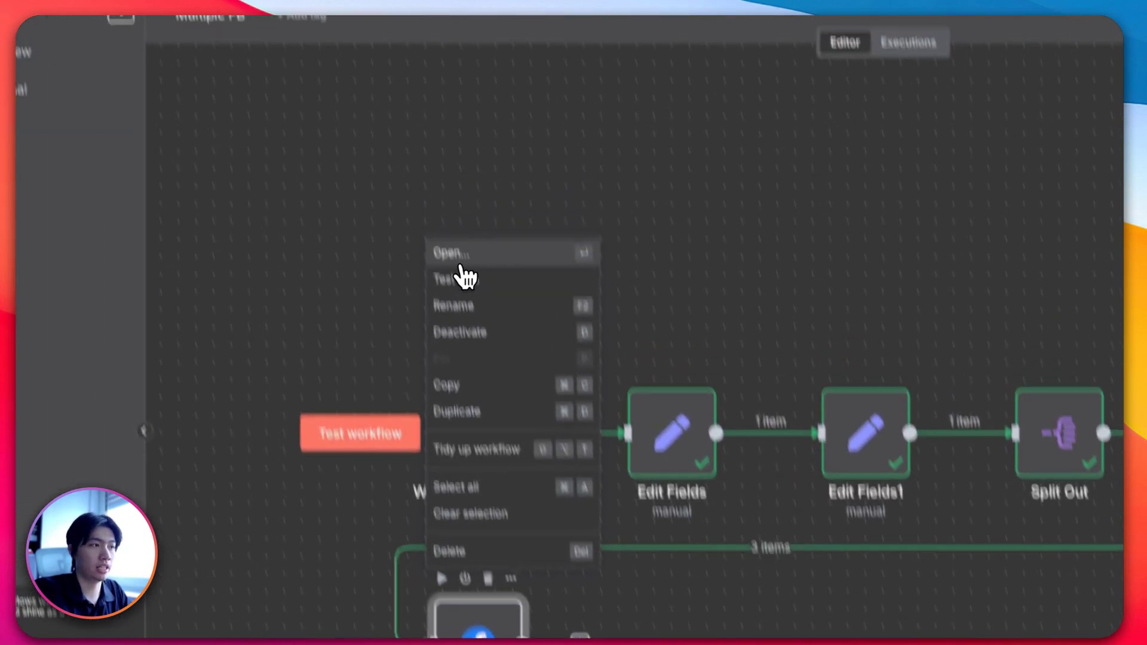
left_click(413, 173)
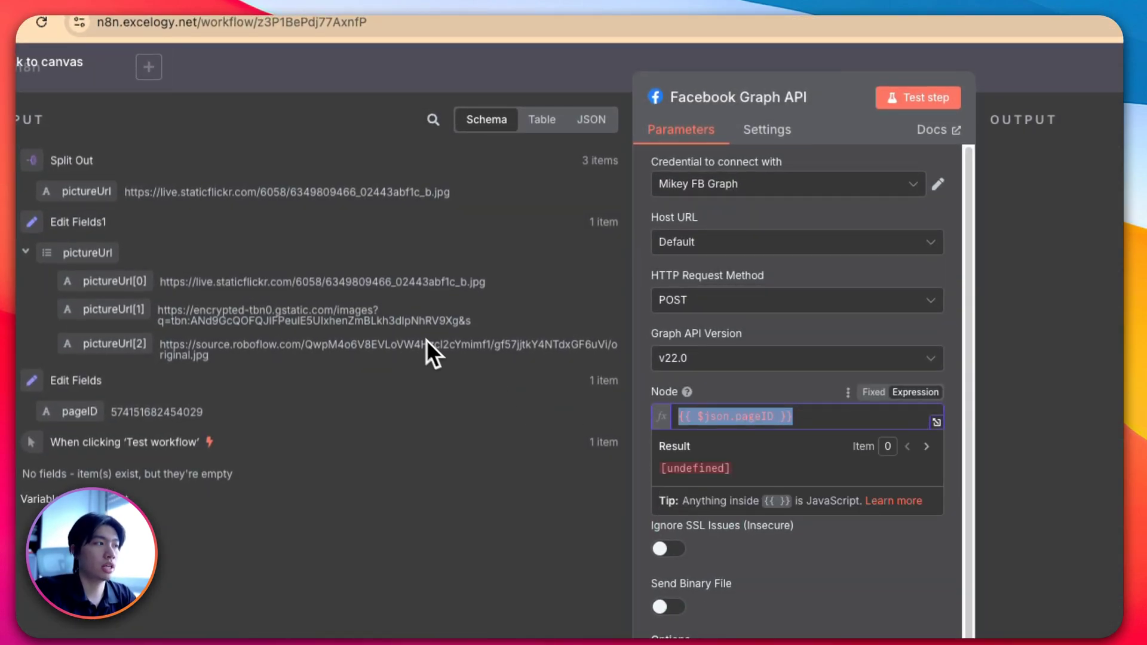
Map the pageID value into the Node field
key("BackSpace")
left_click_drag(80, 411, 716, 416)
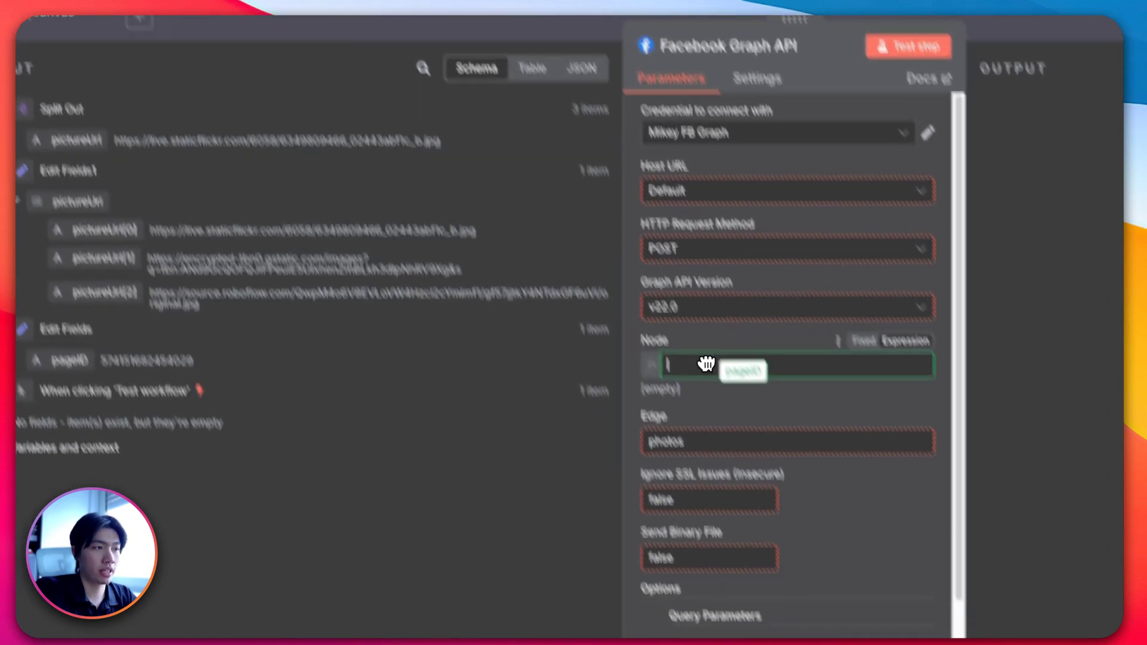
left_click_drag(706, 364, 720, 353)
Replace the hard-coded url with {{ $json.pictureUrl }} and run the upload, returning 3 photo ids
scroll(735, 478, "down", 5)
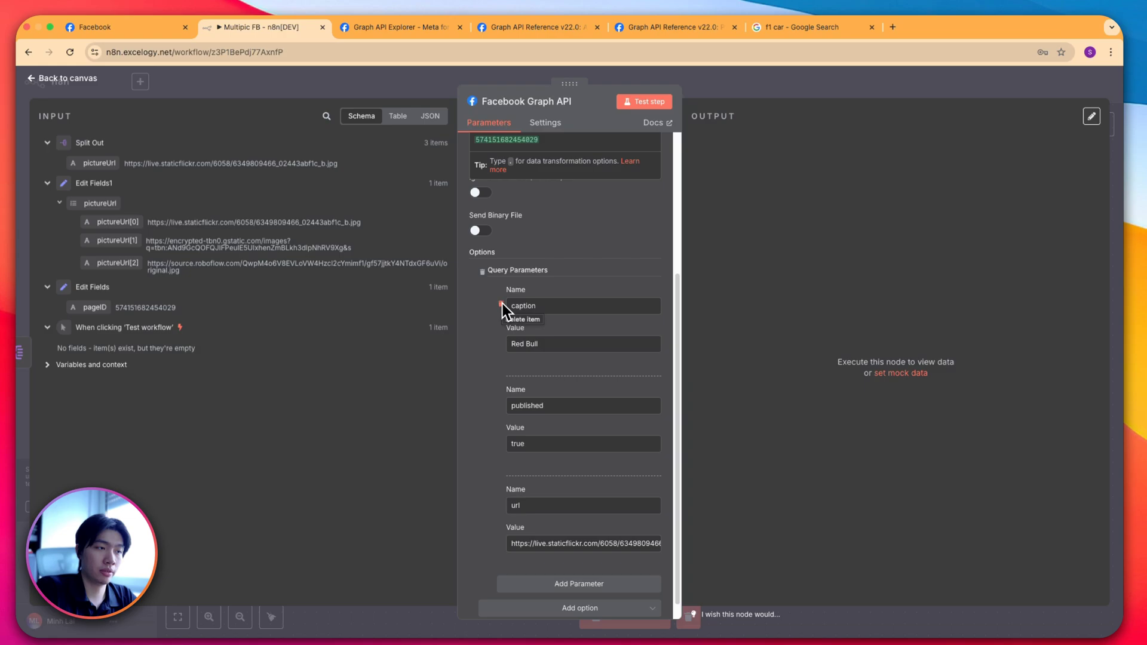
double_click(576, 543)
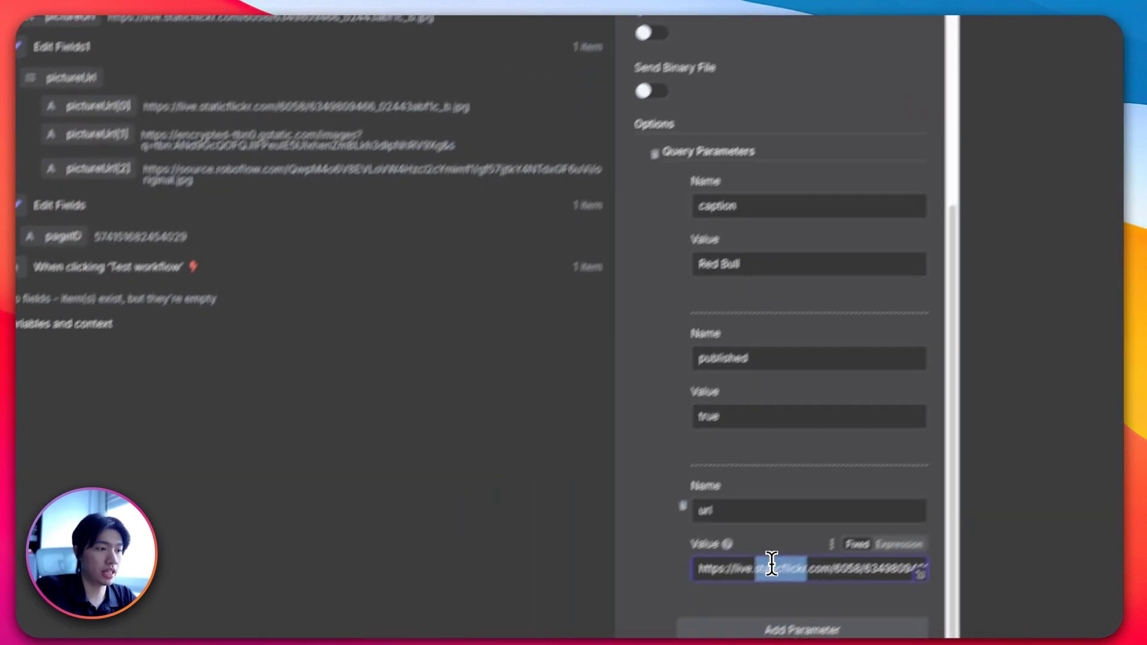
triple_click(664, 609)
key("BackSpace")
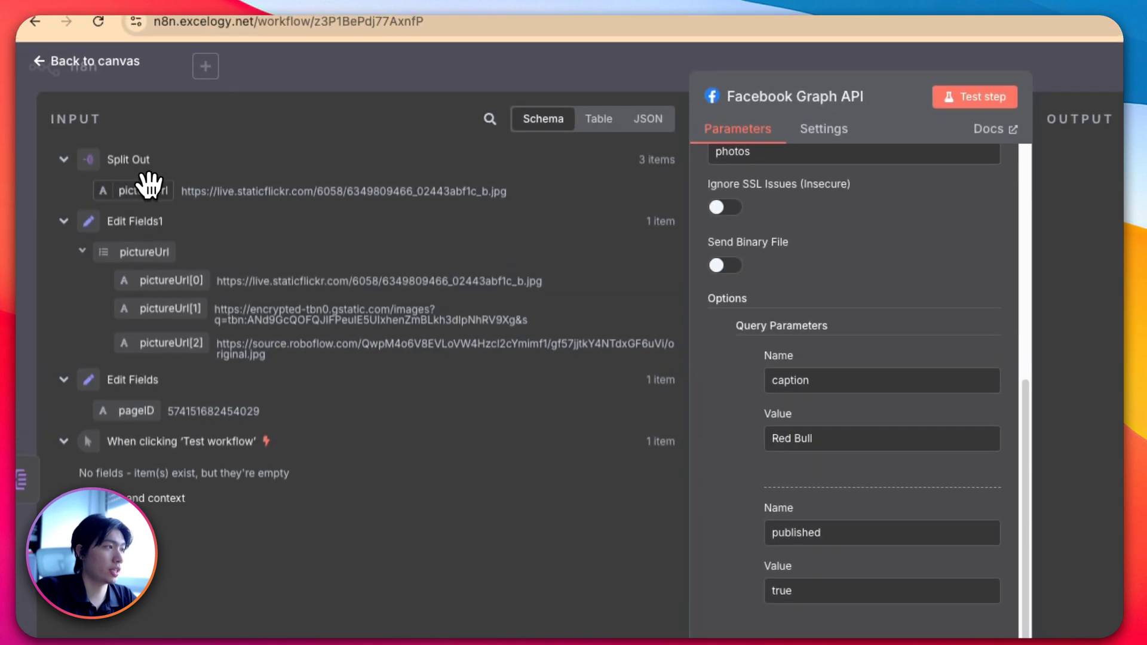
left_click_drag(149, 187, 720, 600)
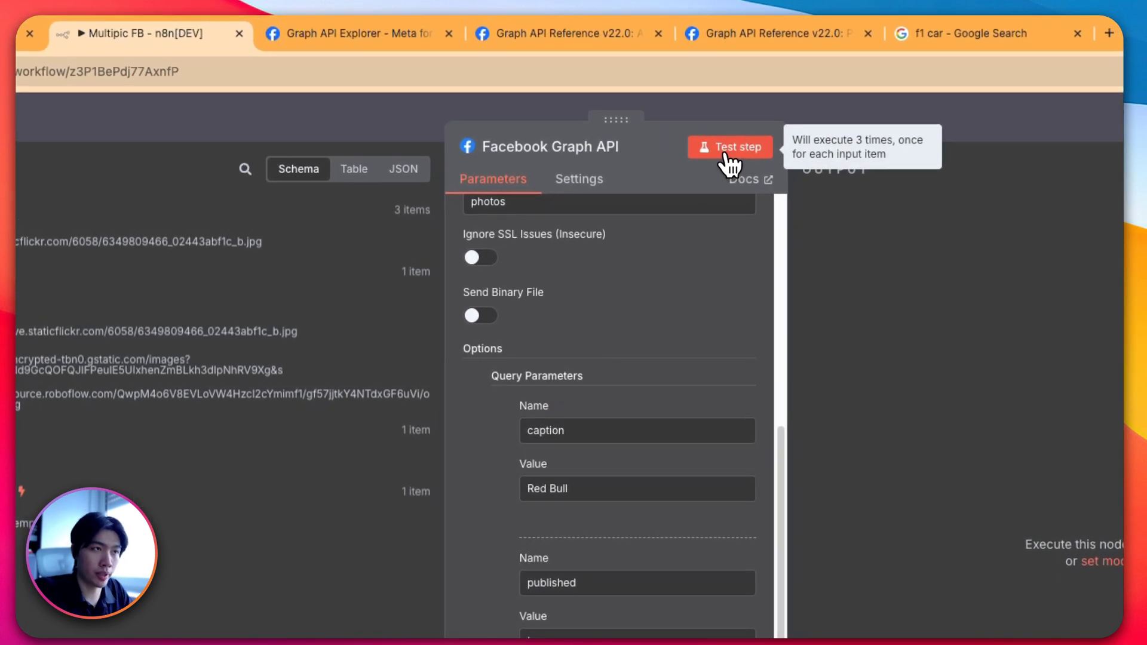
left_click(736, 148)
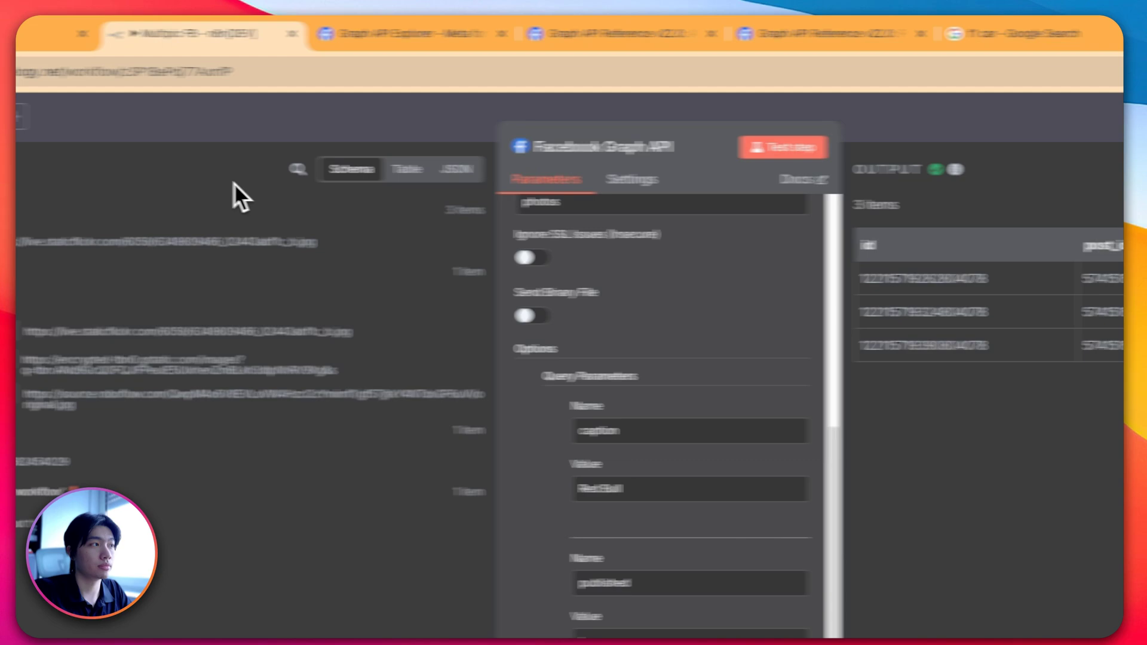
Reload the Excelogy Test Facebook page and scroll the feed to confirm the new Red Bull photo posts
left_click(109, 117)
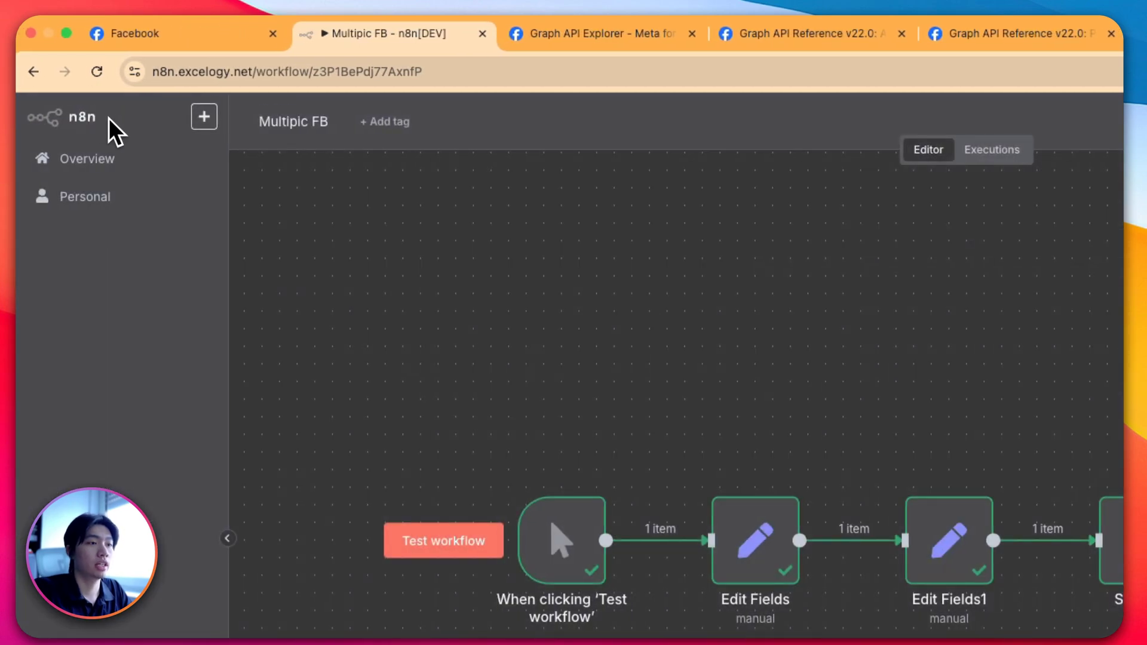
left_click(168, 43)
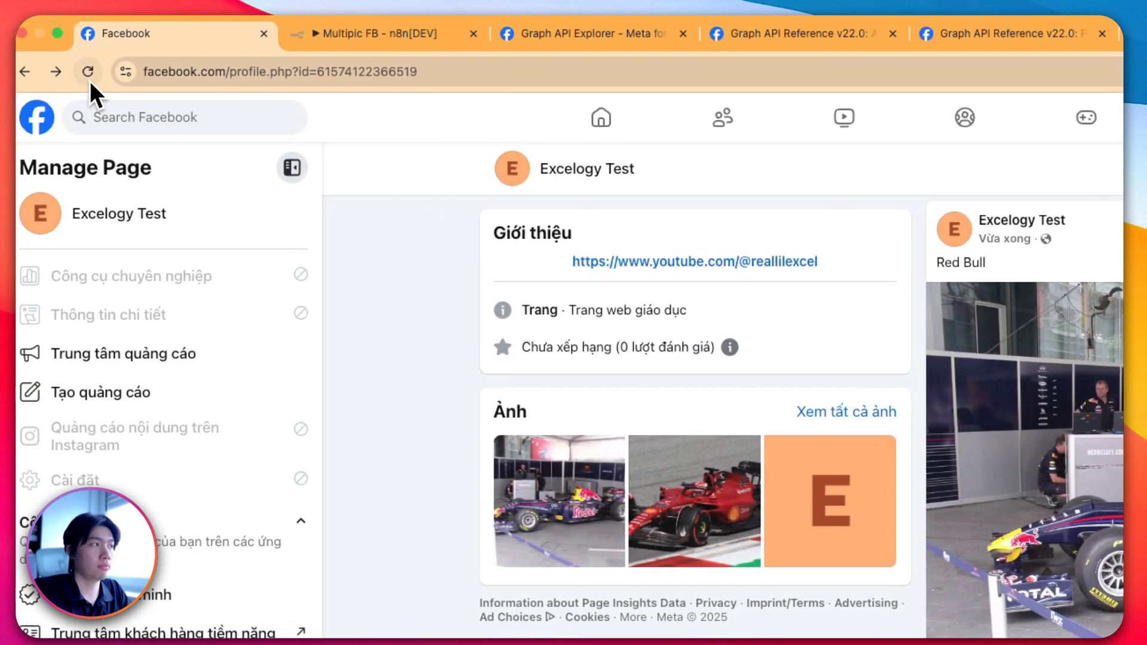
left_click(97, 73)
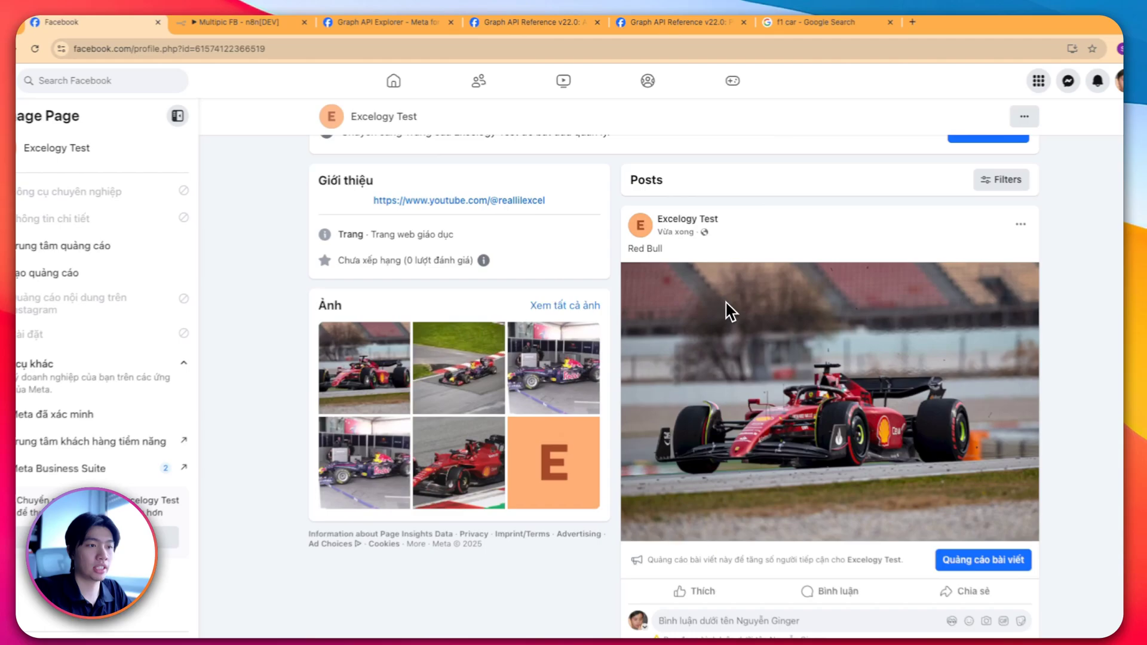
scroll(717, 302, "down", 3)
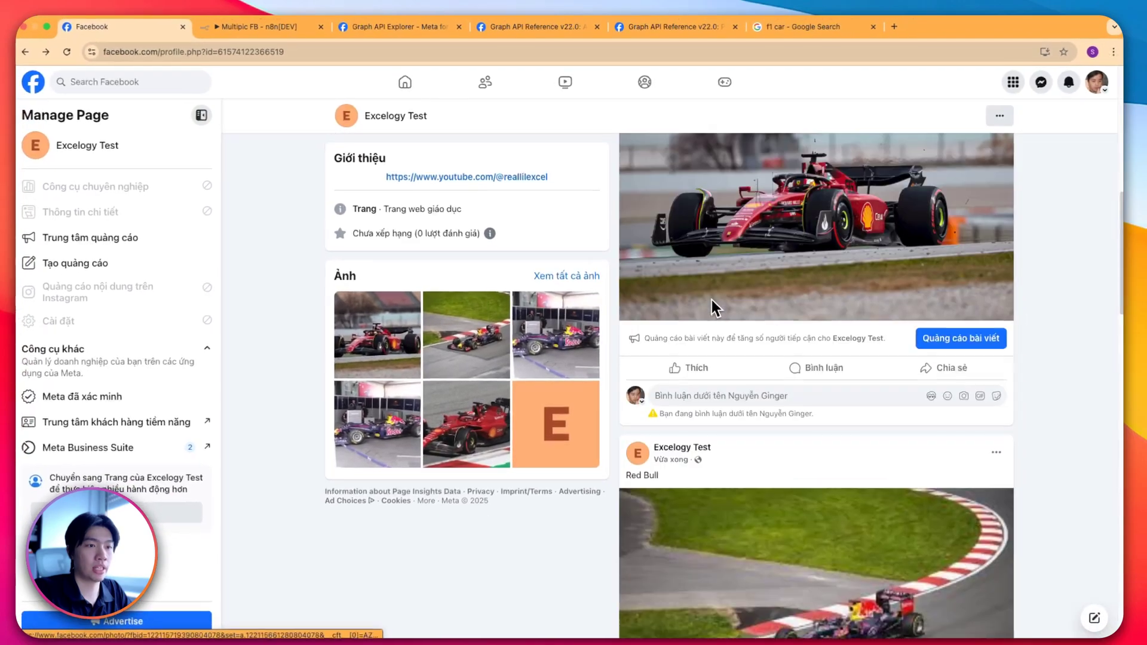
scroll(711, 304, "down", 3)
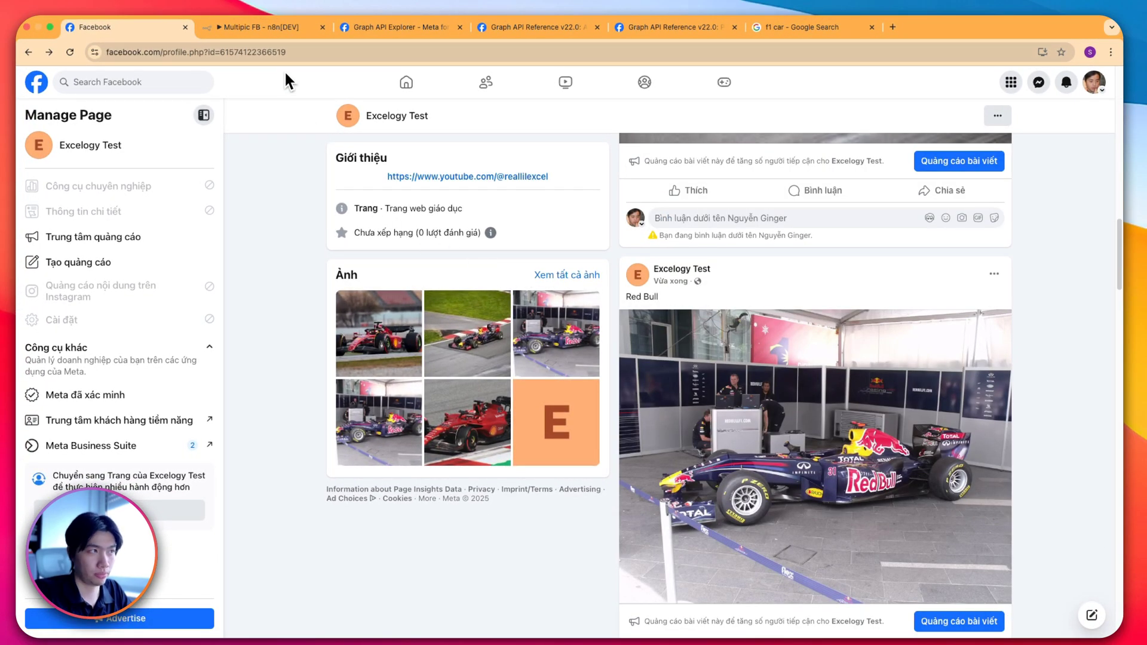
left_click(257, 27)
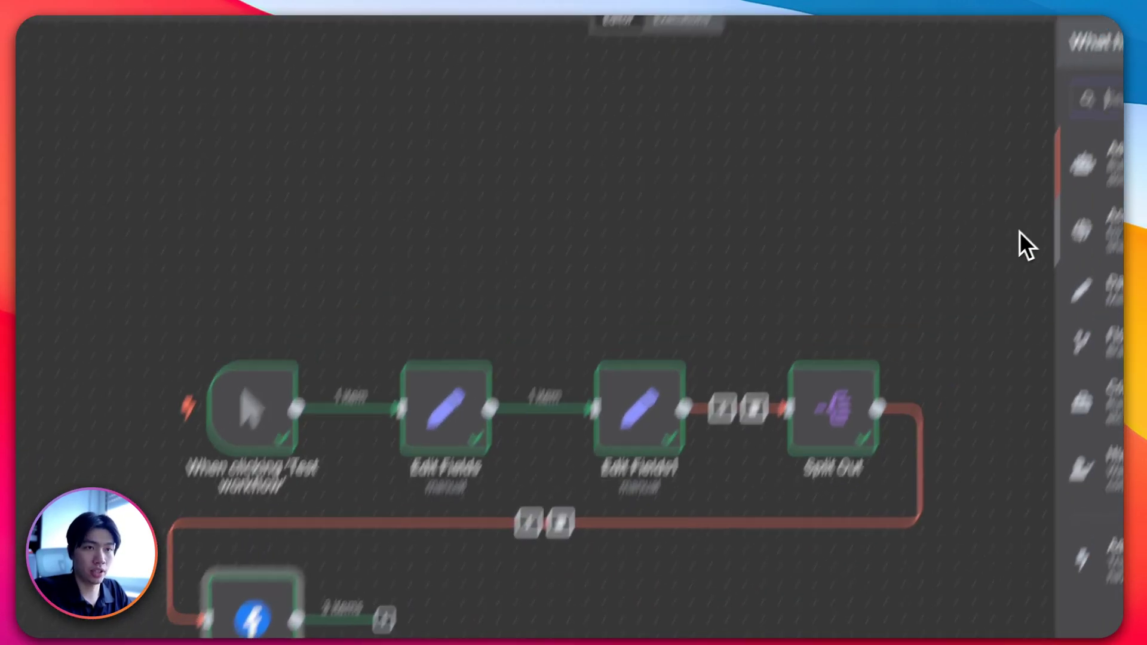
Add an Aggregate node after the upload that collects the id field, and test it
type("agg")
left_click(1023, 295)
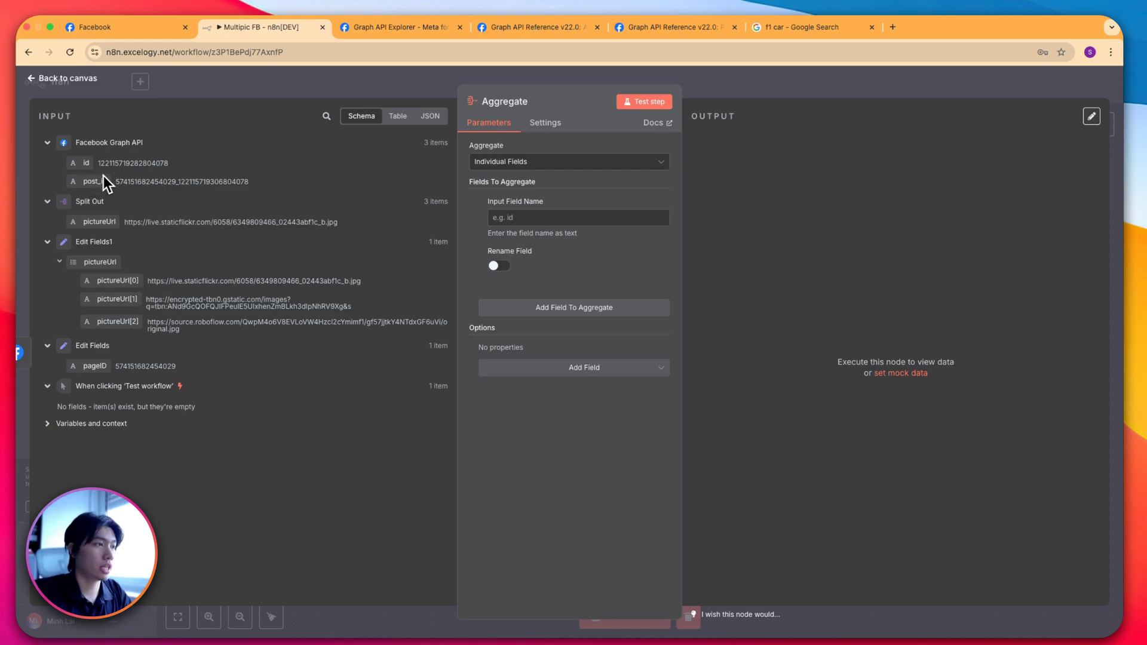
left_click_drag(77, 162, 573, 217)
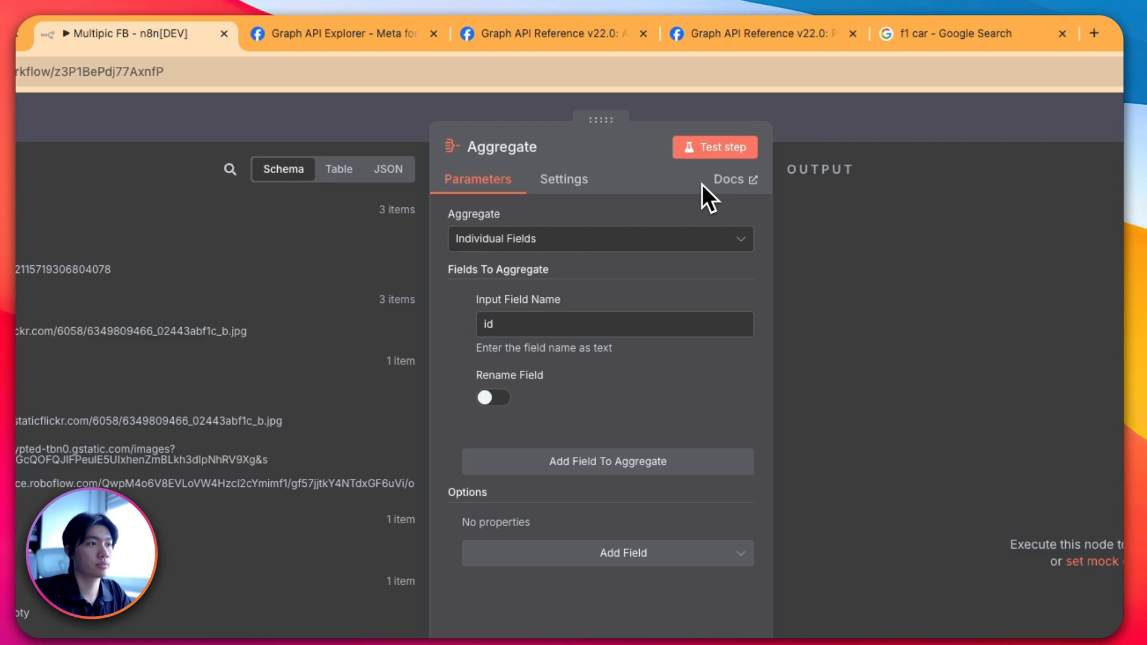
left_click(699, 150)
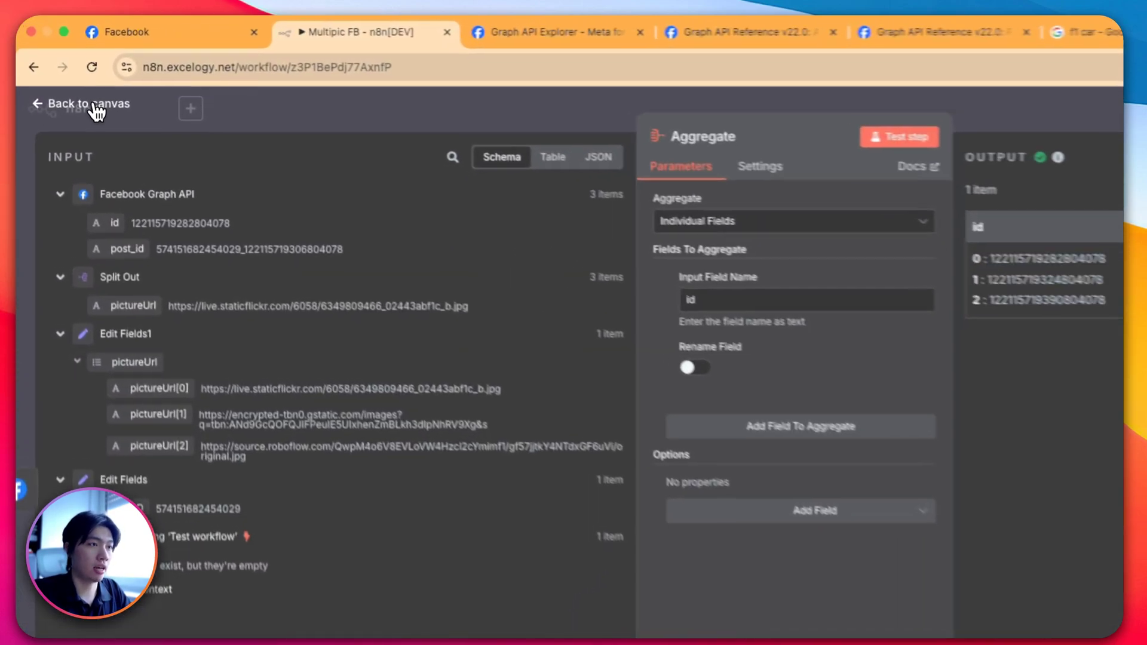
left_click(72, 83)
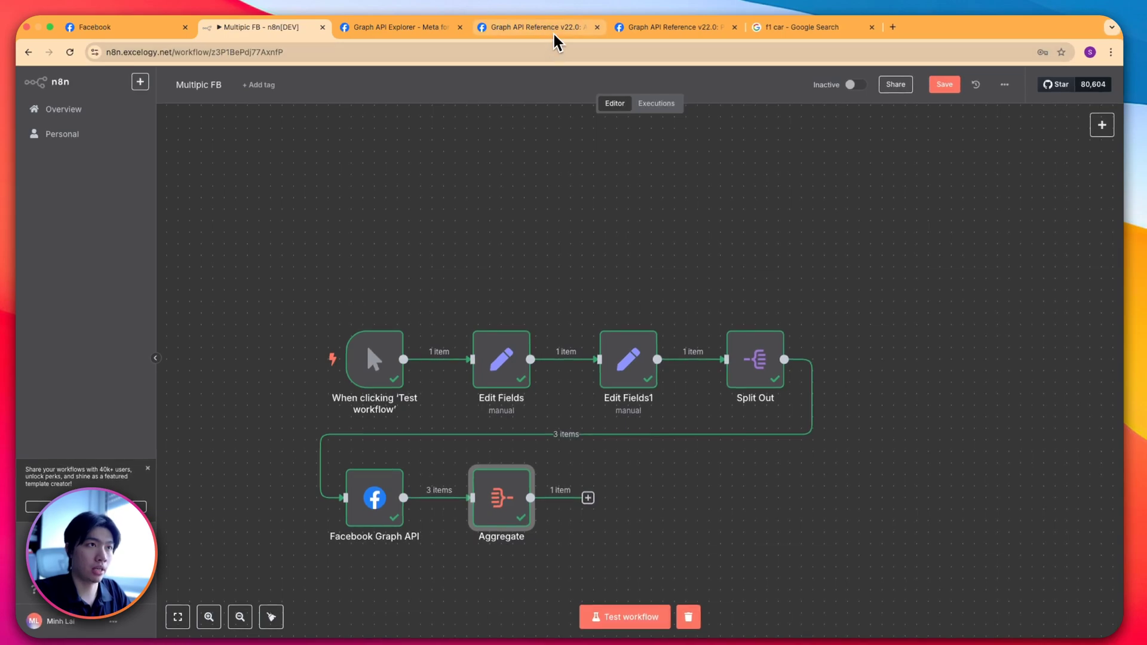
Read the Page Photos multi-photo post example to confirm the attached_media media_fbid format
left_click(554, 30)
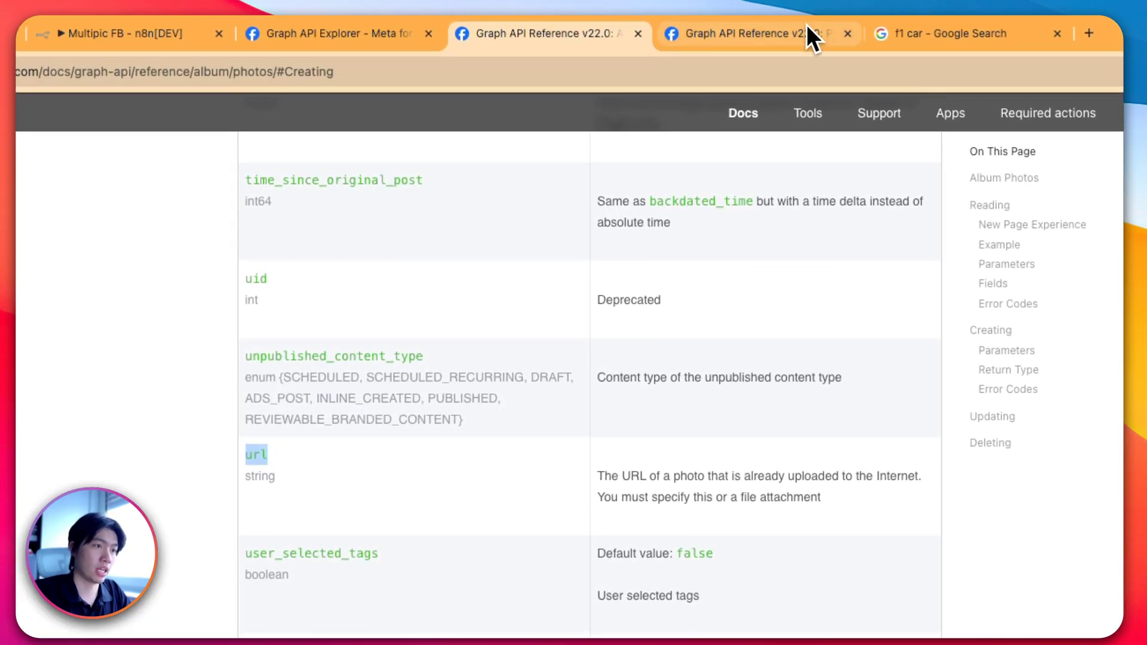
left_click(747, 34)
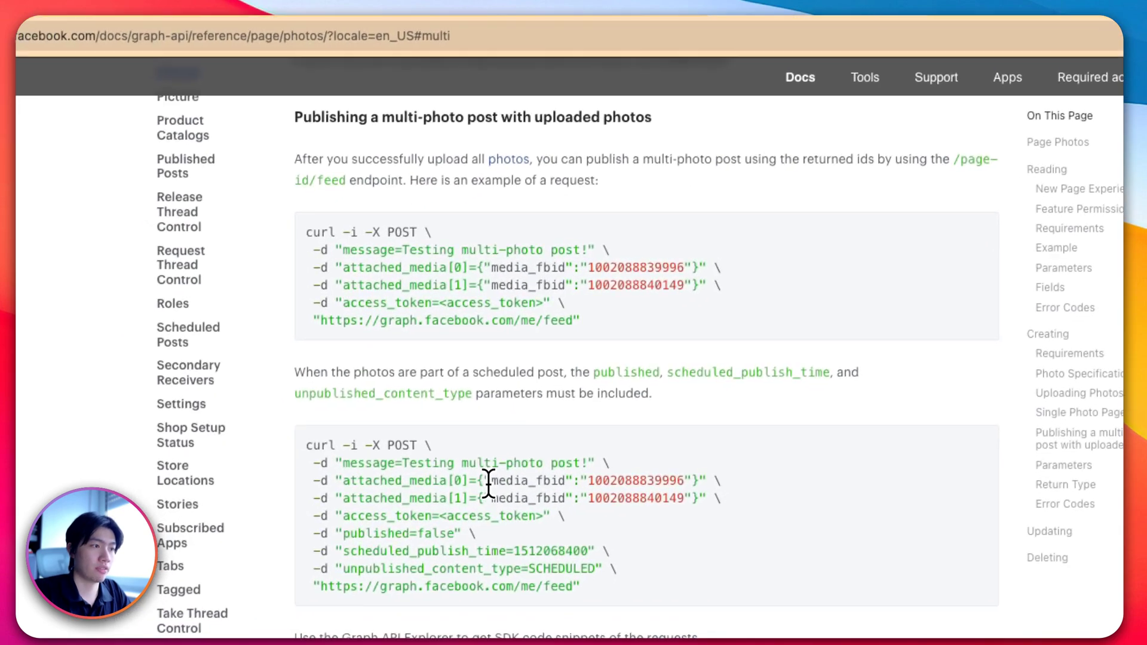
double_click(555, 475)
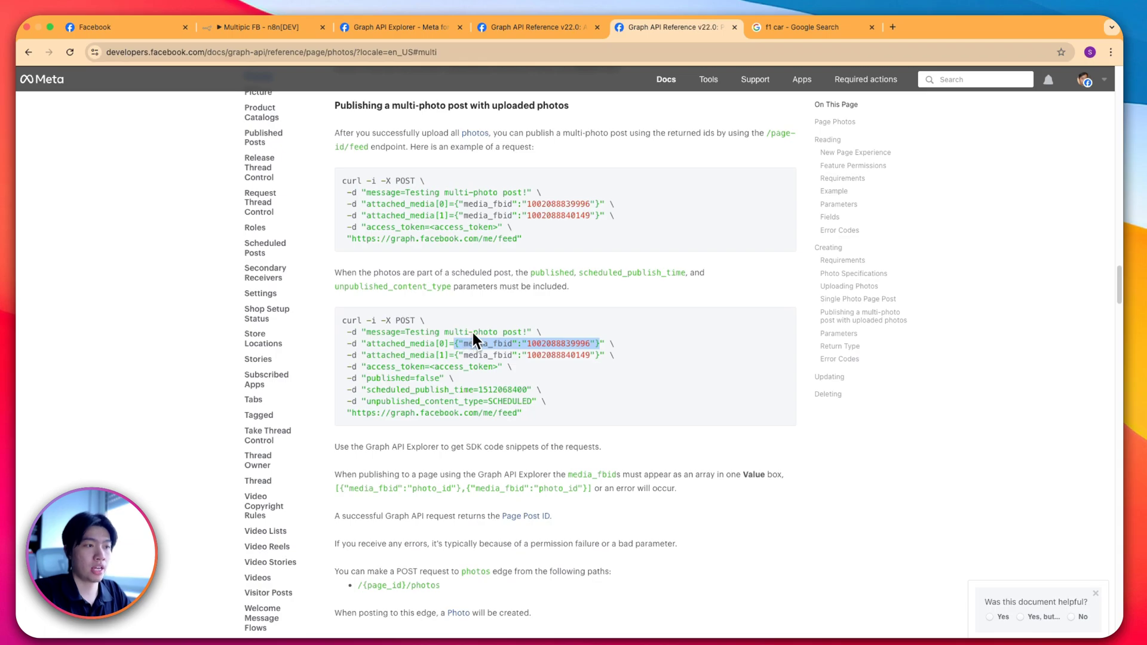
left_click(257, 26)
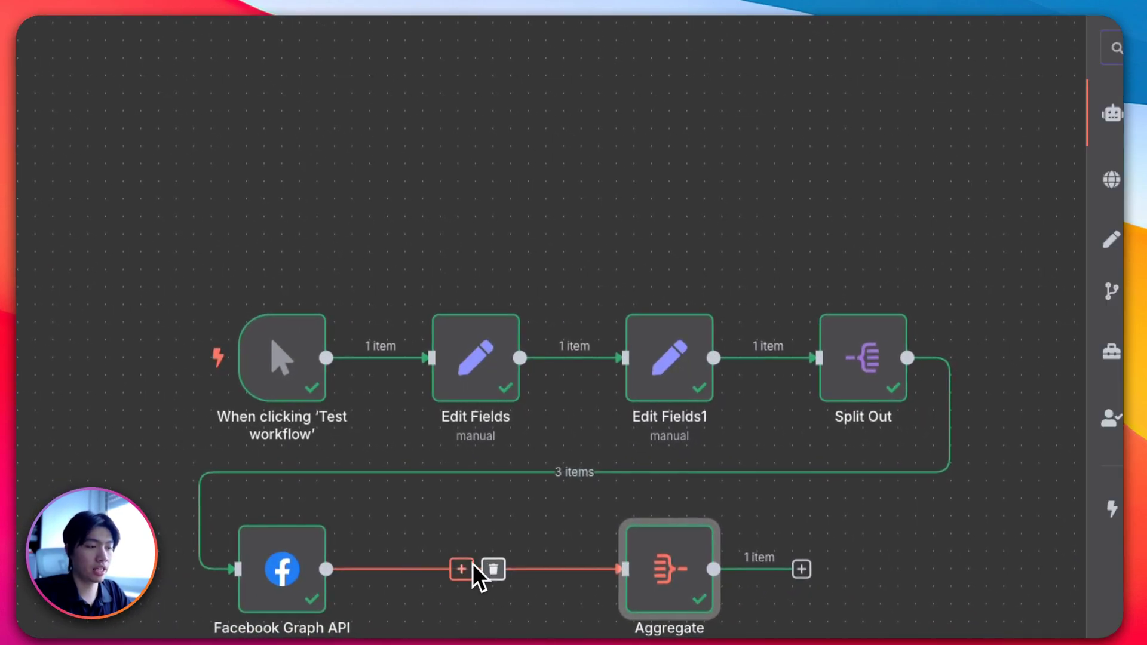
Insert an Edit Fields node between the upload and Aggregate with a new field named data
left_click(464, 569)
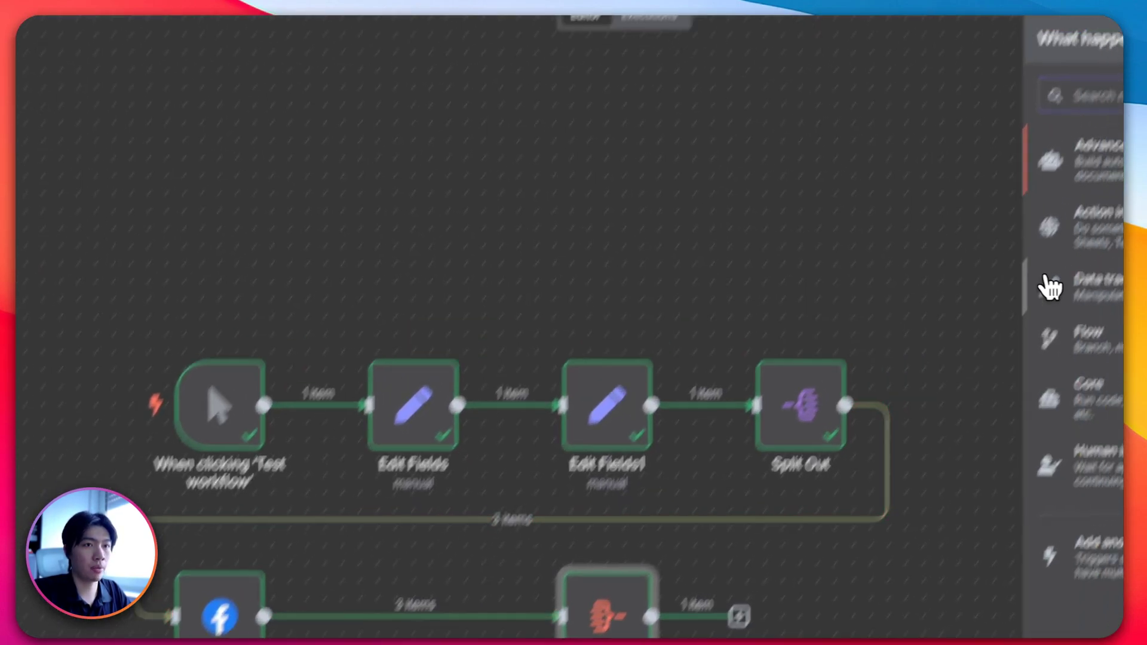
left_click(1044, 287)
left_click(1049, 352)
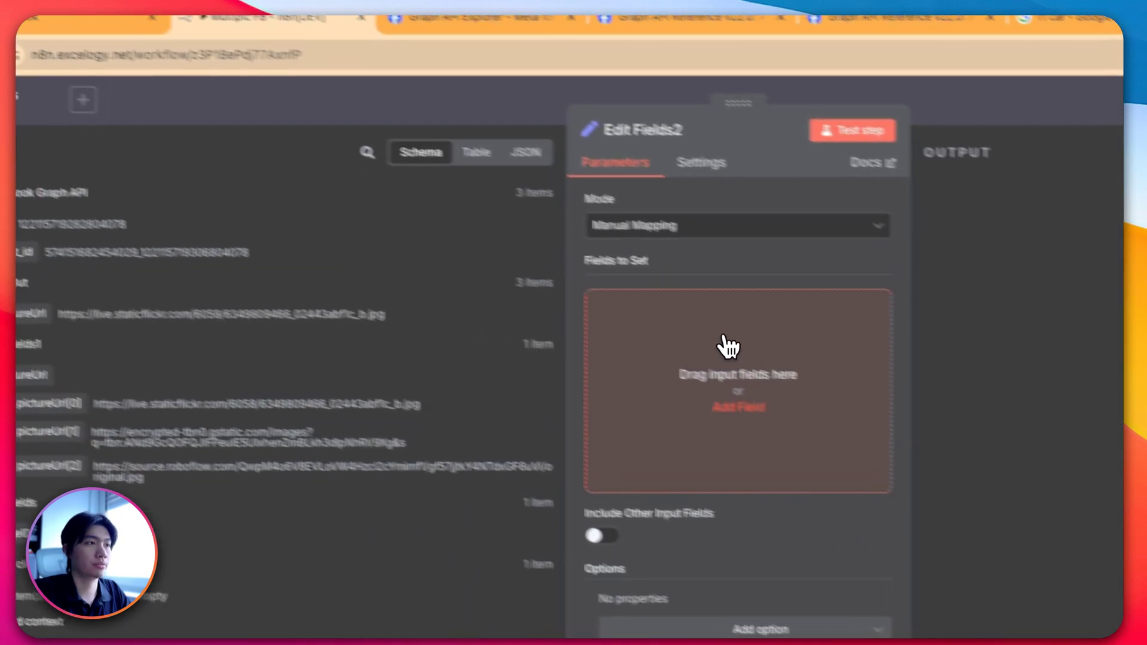
left_click(732, 328)
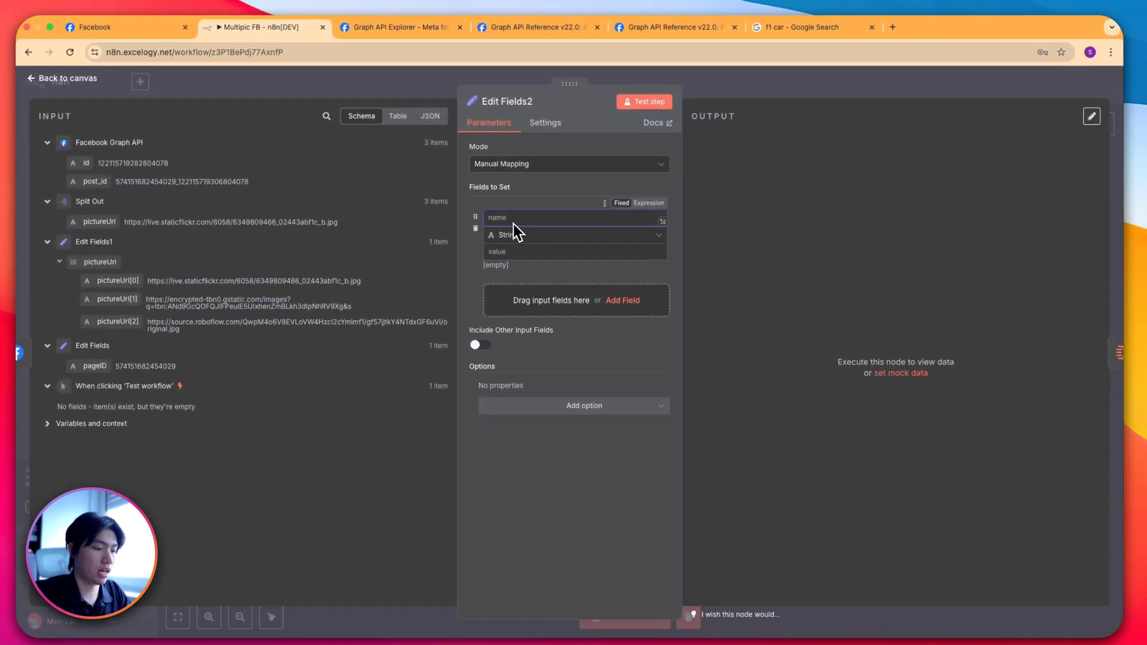
type("data")
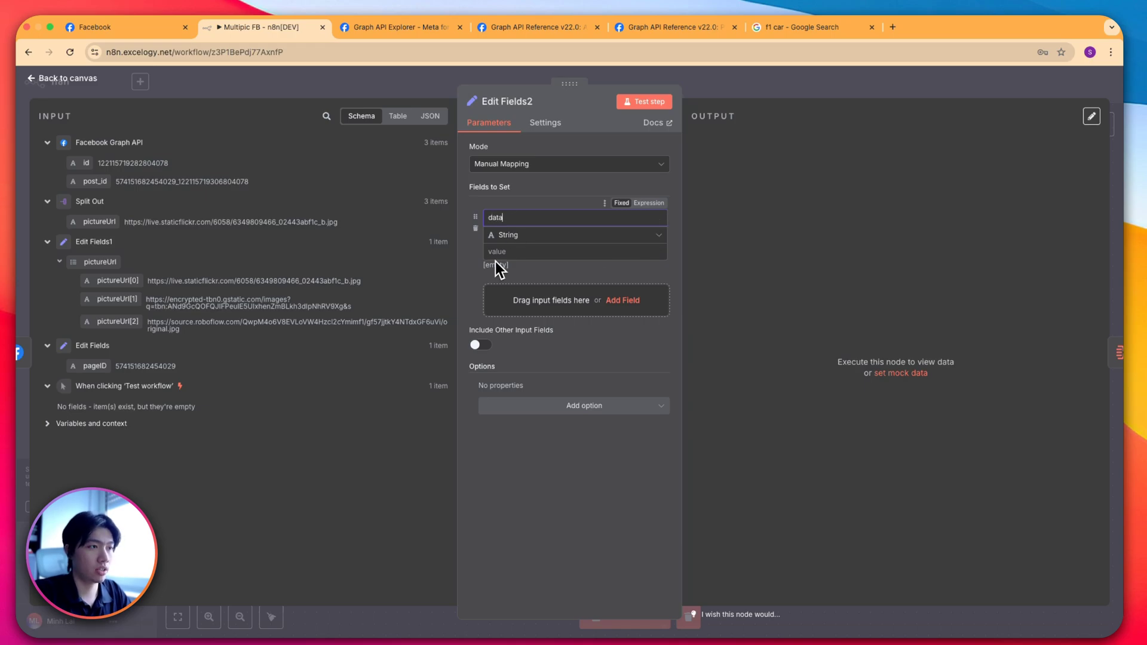
Set data's value to {"media_fbid":"{{ $json.id }}"} and test the step, producing 3 items
left_click(496, 255)
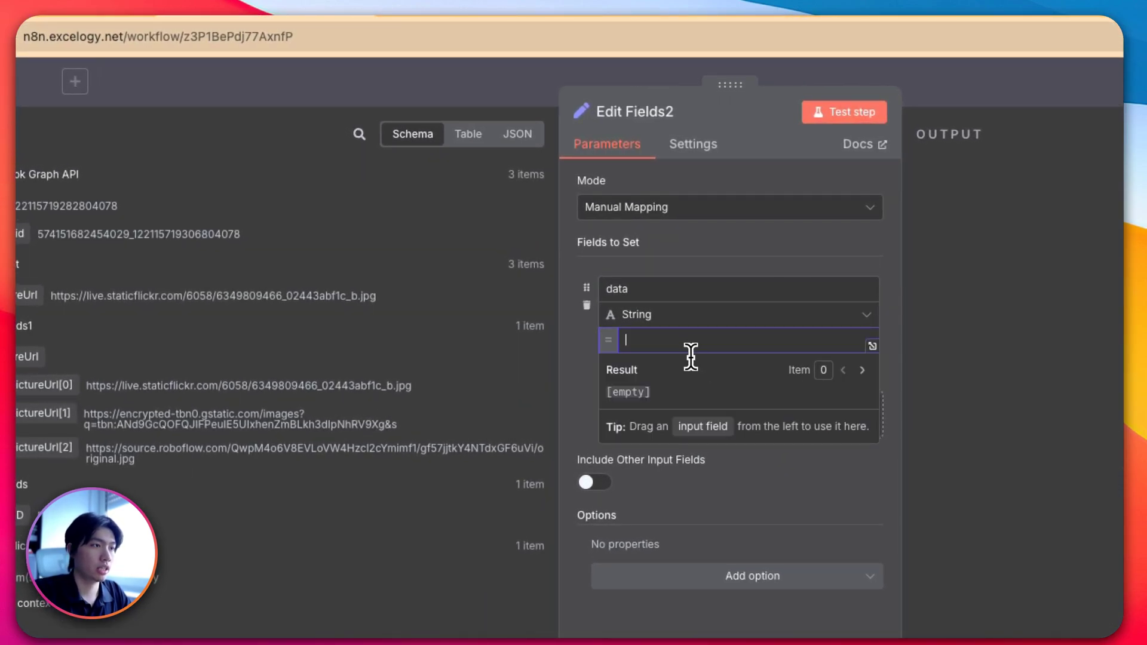
type("{\"media_fbid\":\"1002088839996\"}")
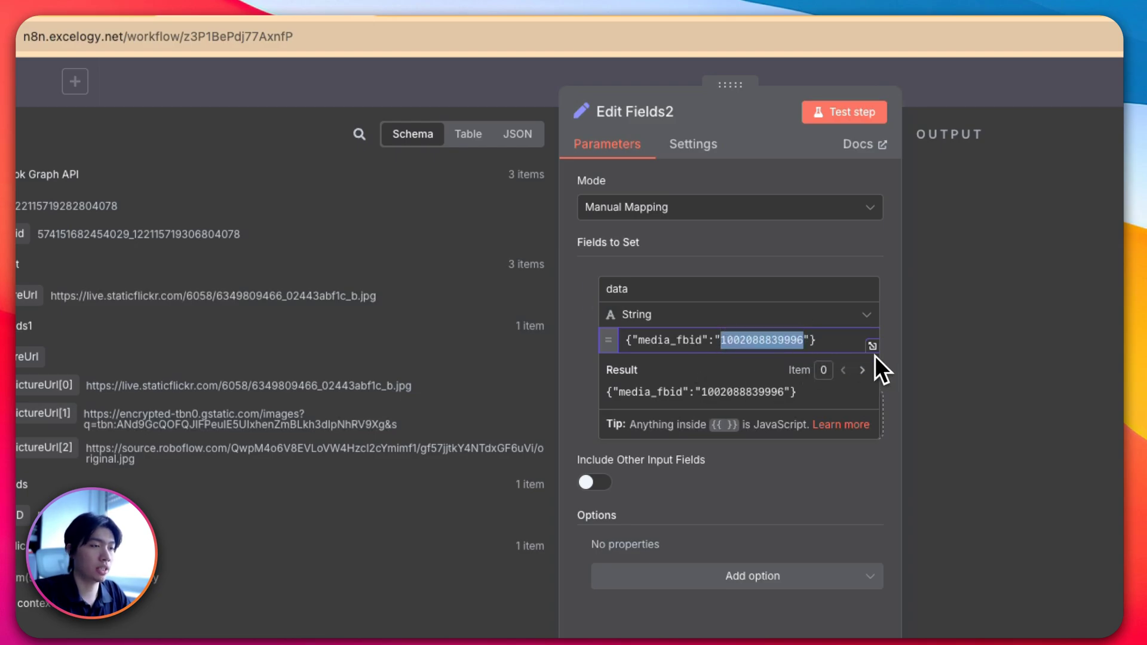
key("BackSpace")
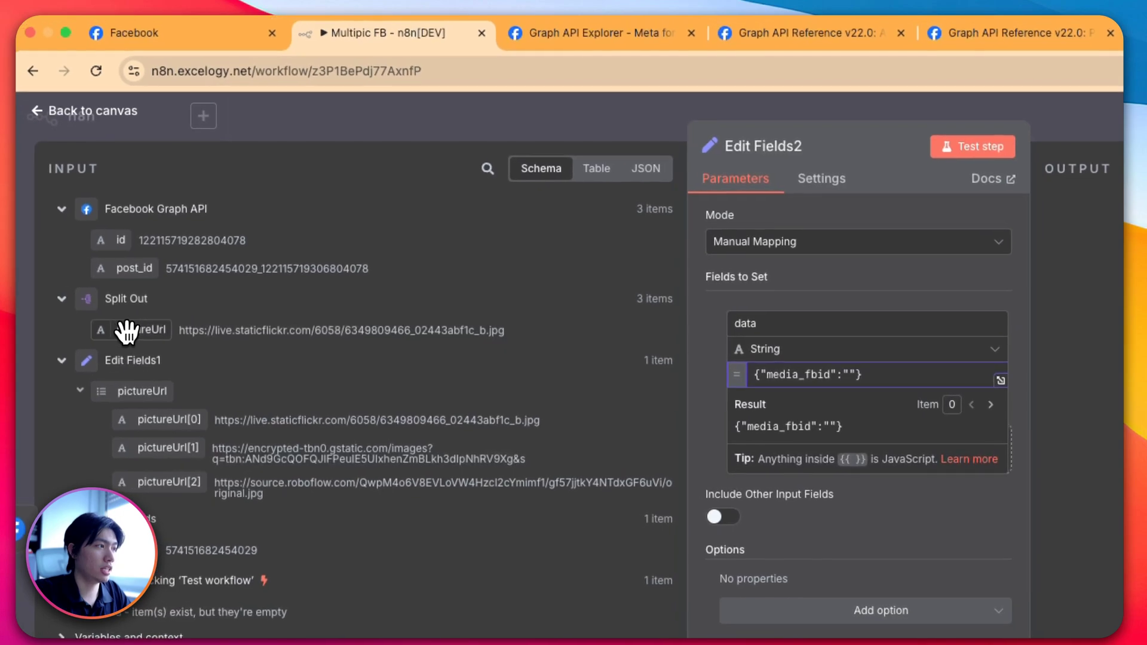
left_click_drag(127, 332, 138, 334)
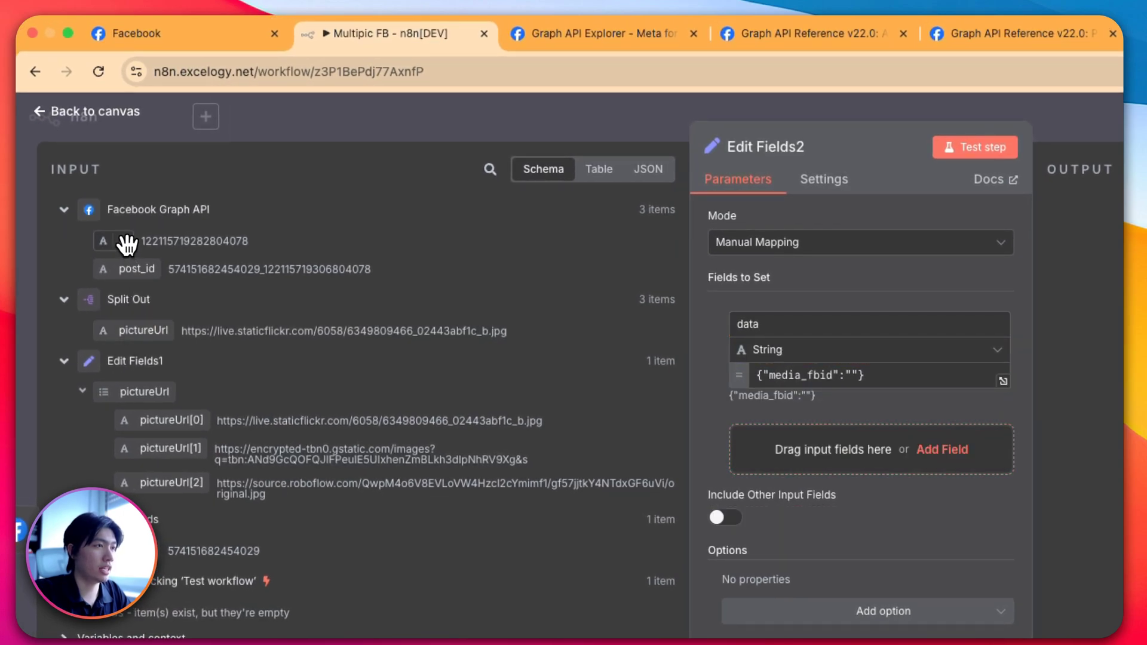
left_click_drag(373, 330, 855, 378)
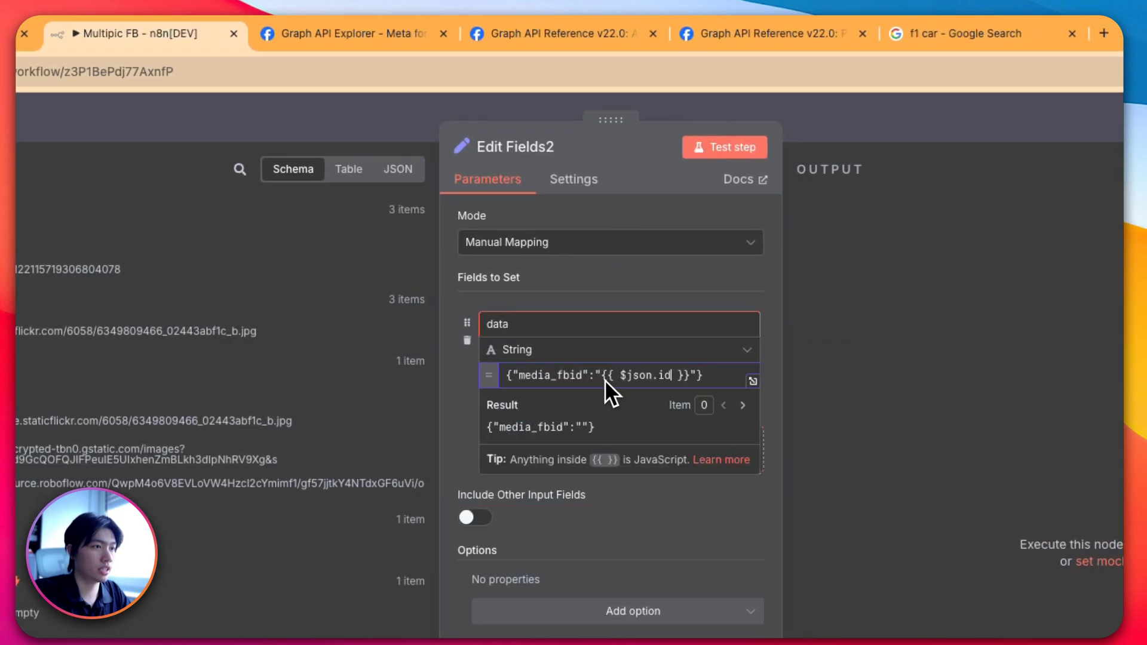
left_click(731, 159)
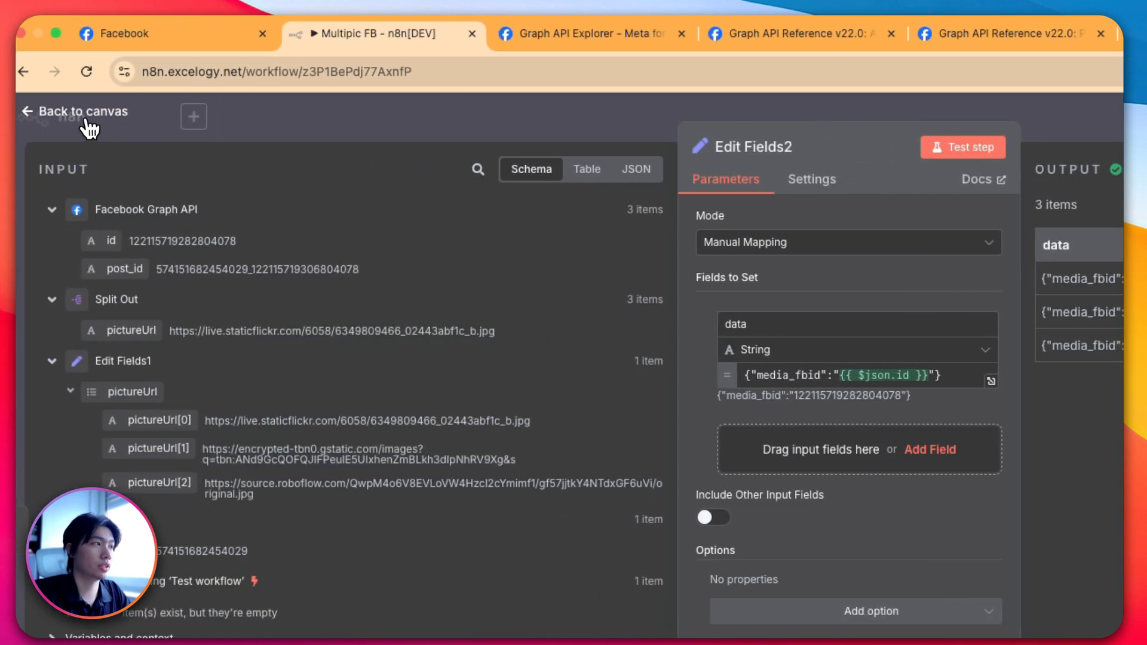
left_click(92, 119)
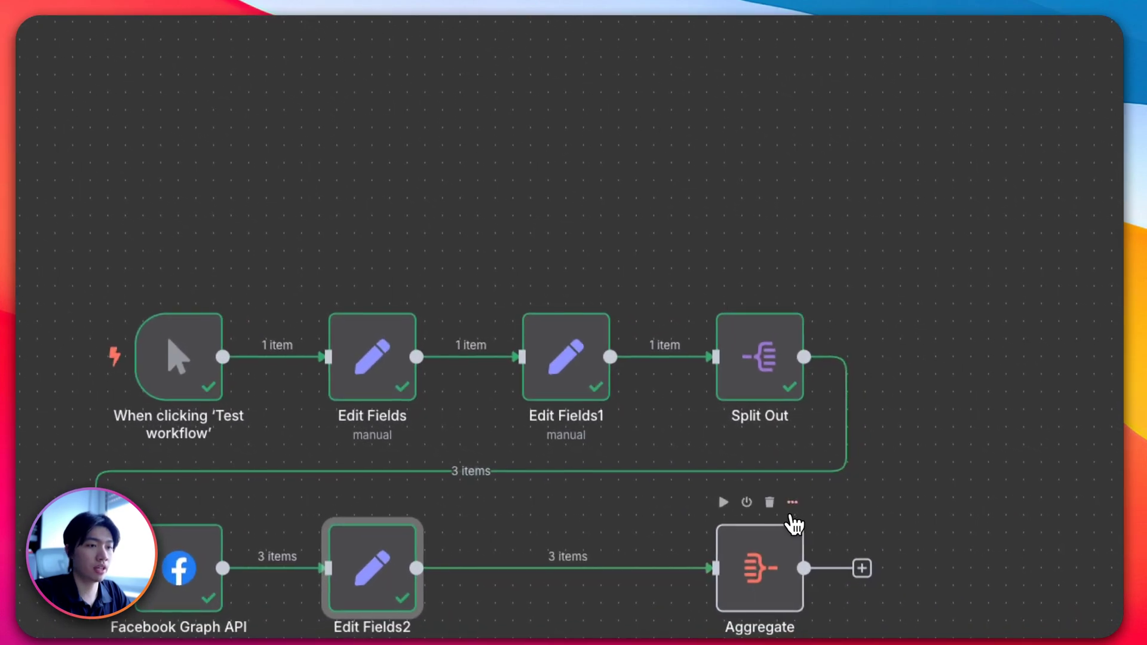
Set Aggregate to gather the data field and test it, yielding one item with three media_fbid entries
left_click(790, 500)
left_click(729, 182)
mouse_move(627, 289)
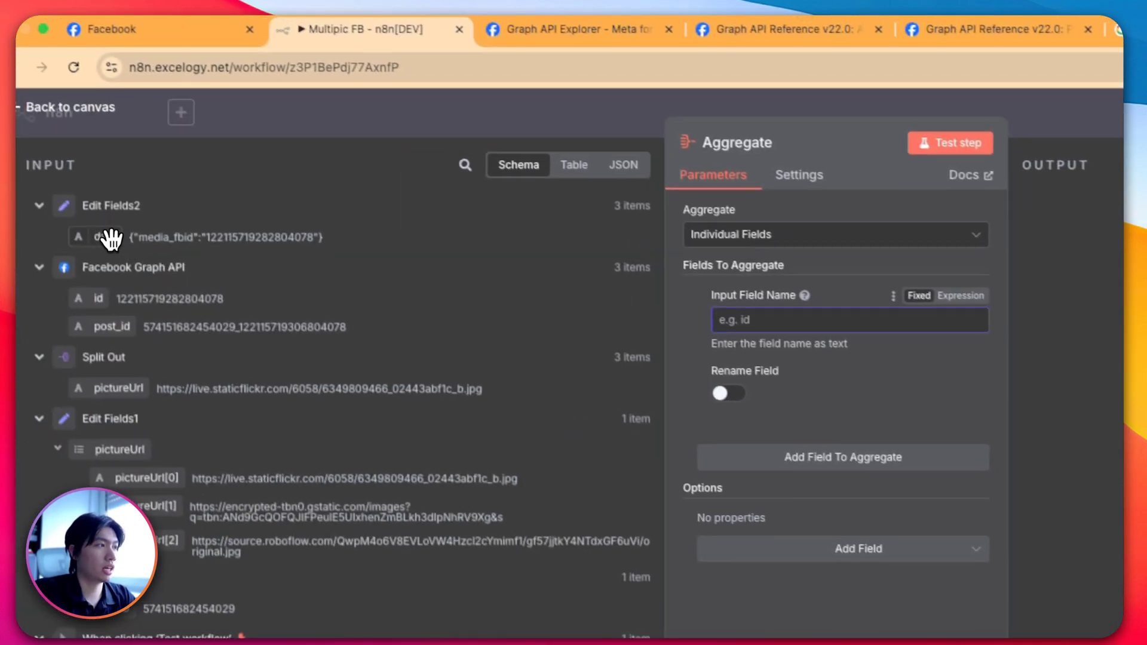
left_click_drag(16, 208, 555, 292)
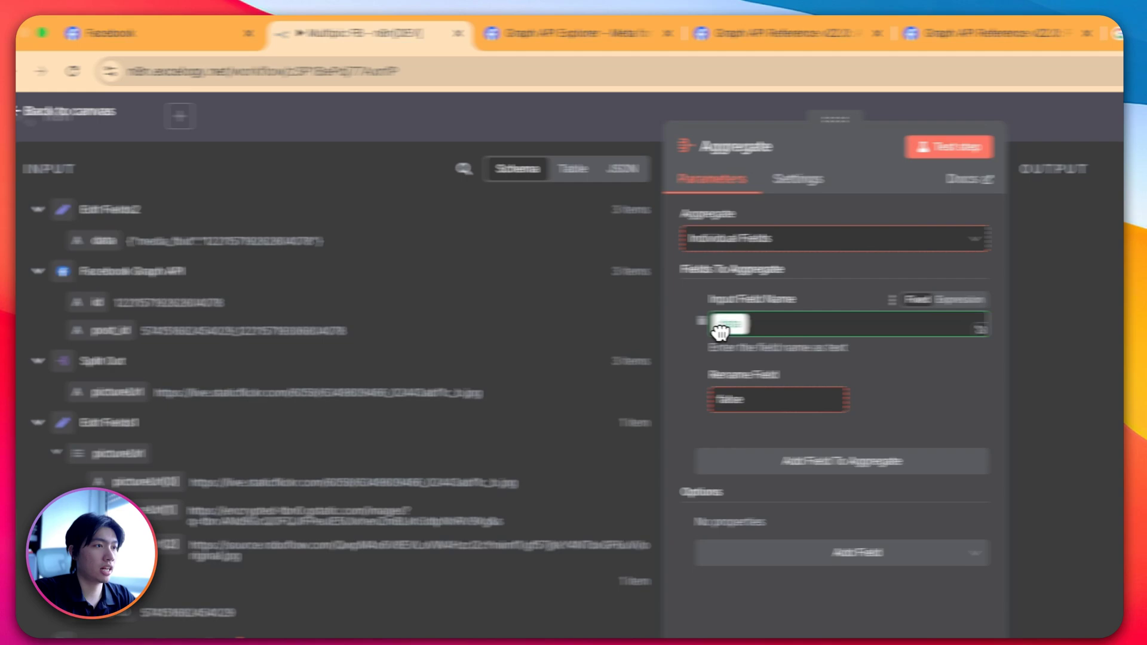
left_click(774, 119)
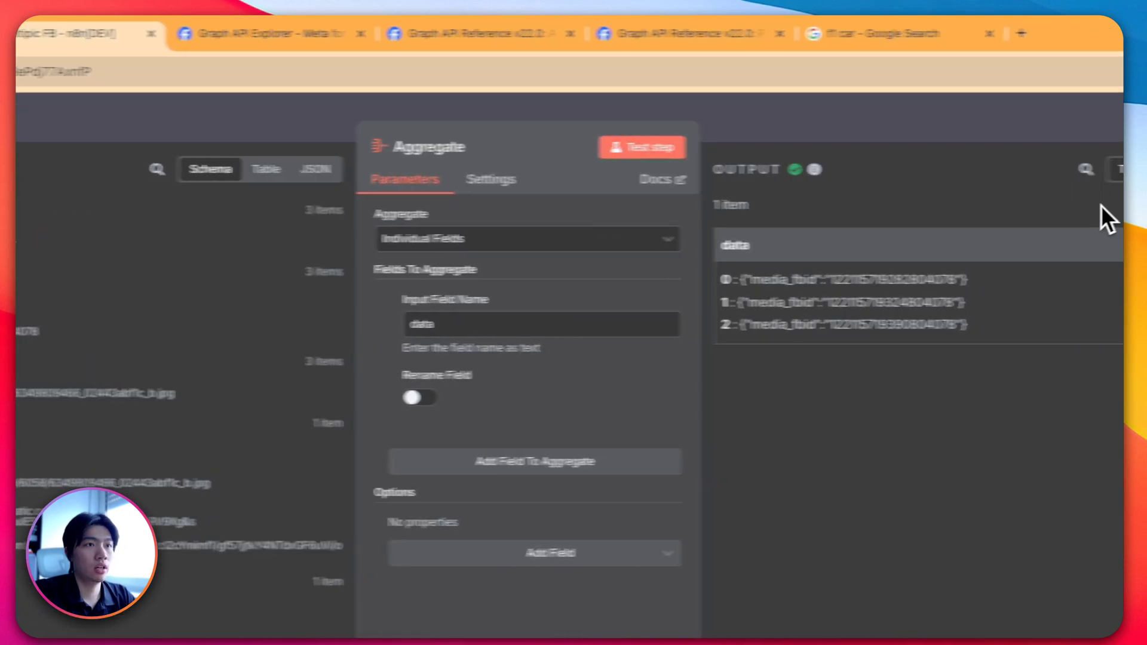
left_click(1070, 171)
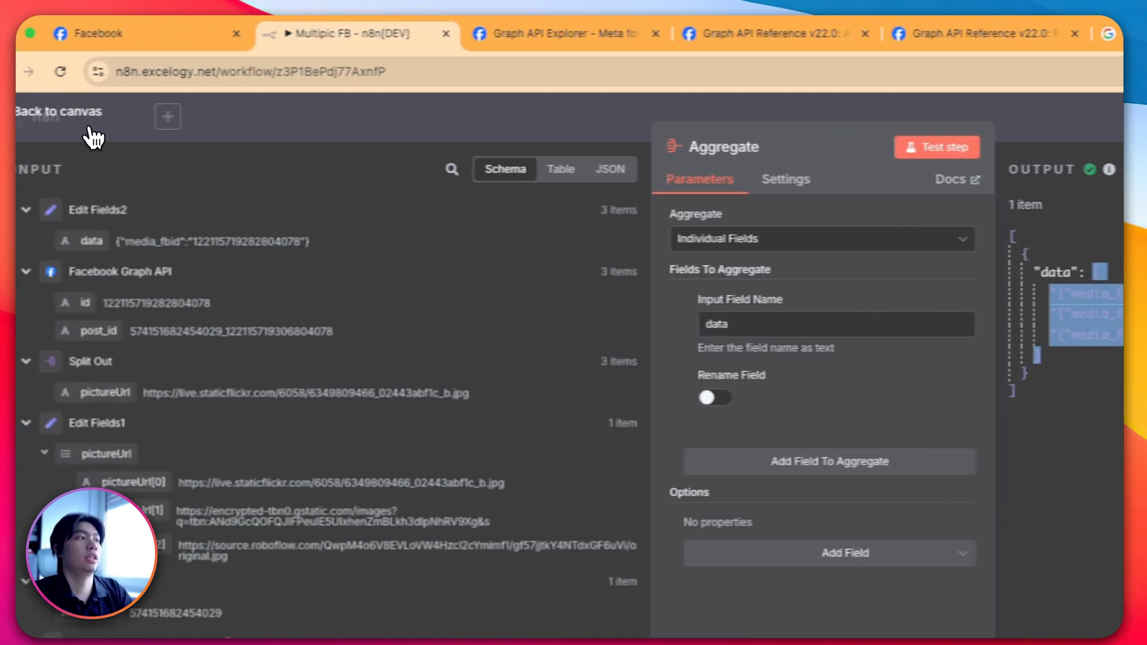
left_click(87, 123)
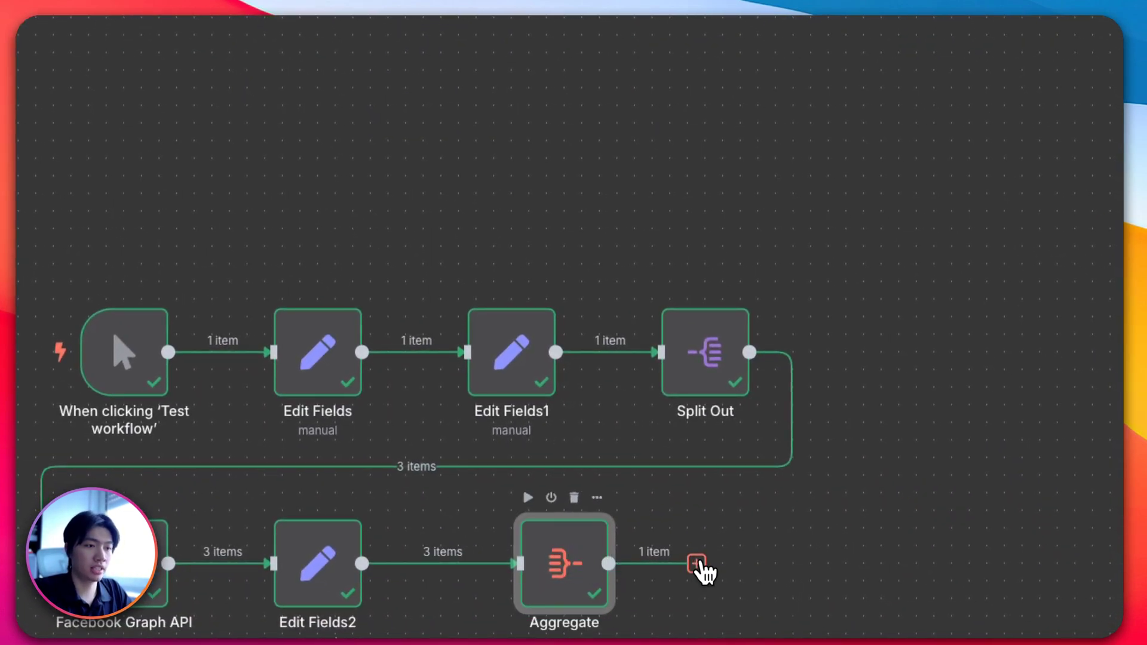
left_click(697, 564)
Add a Facebook Graph API node using the POST method on Graph API version v22.0
type("face")
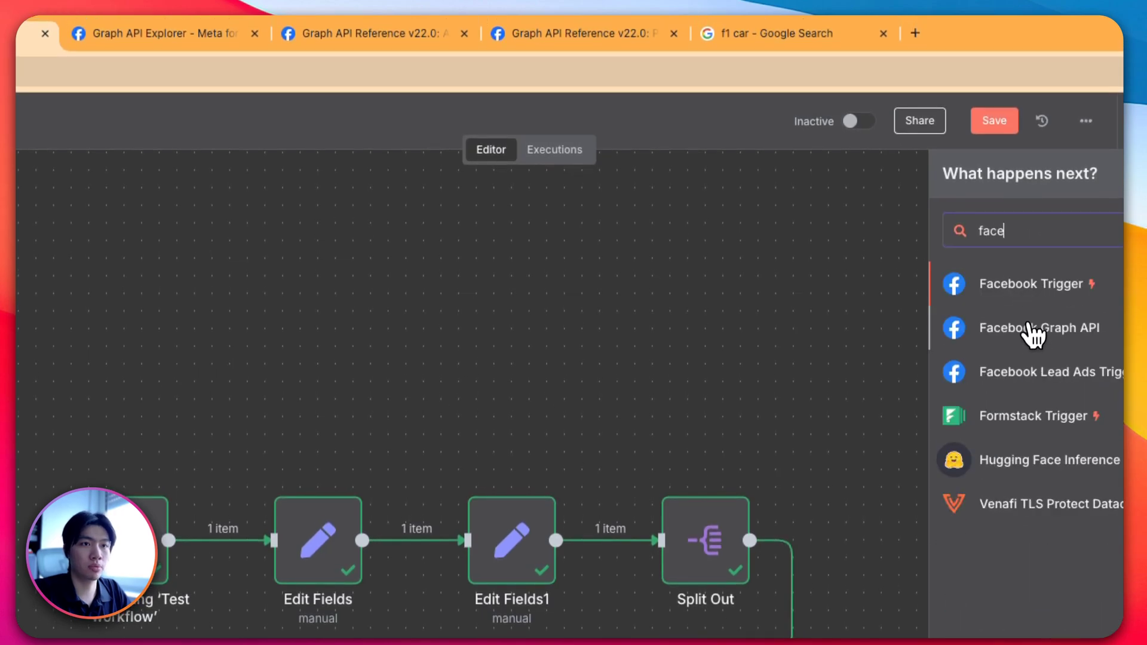
left_click(1044, 326)
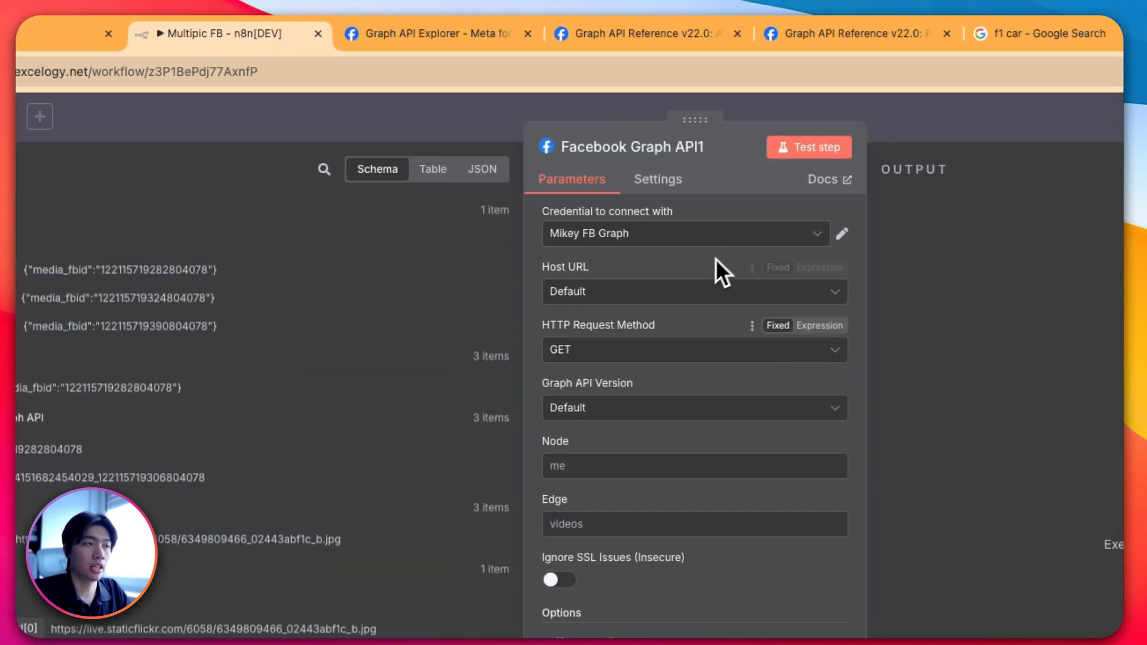
left_click(822, 32)
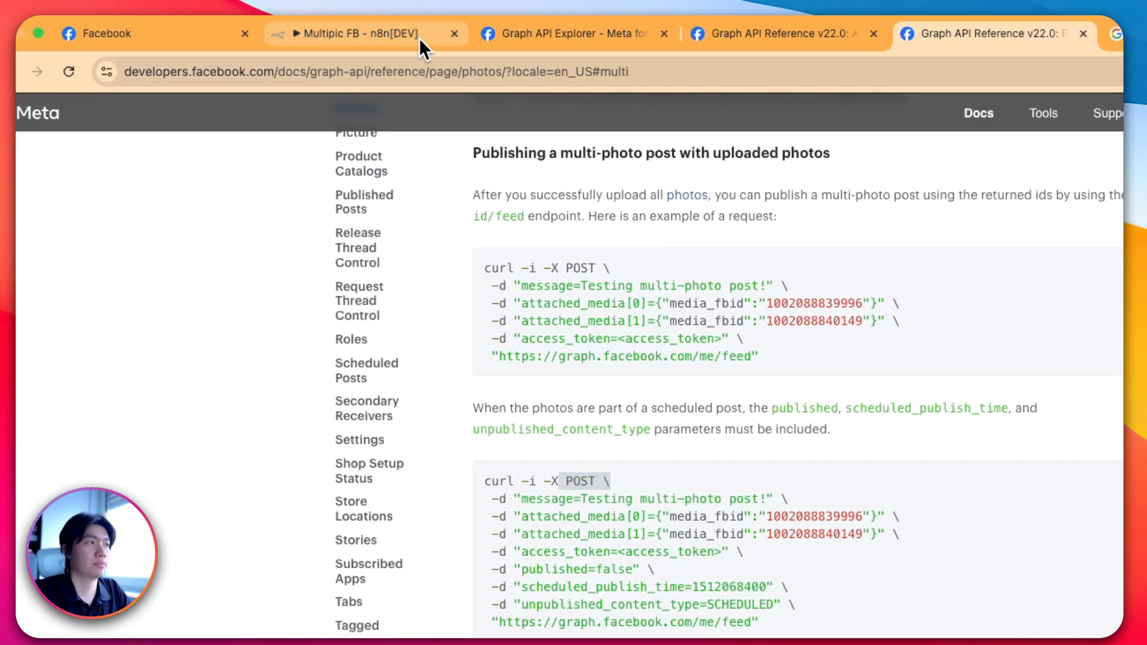
left_click(418, 36)
left_click(776, 291)
left_click(793, 366)
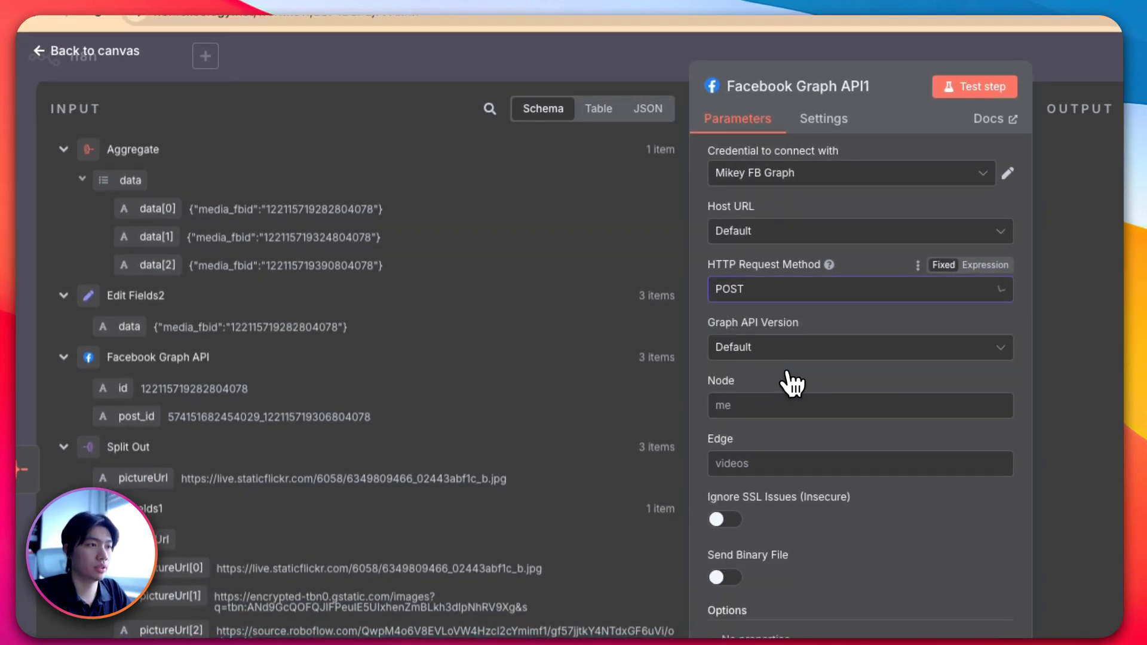
left_click(825, 346)
left_click(777, 421)
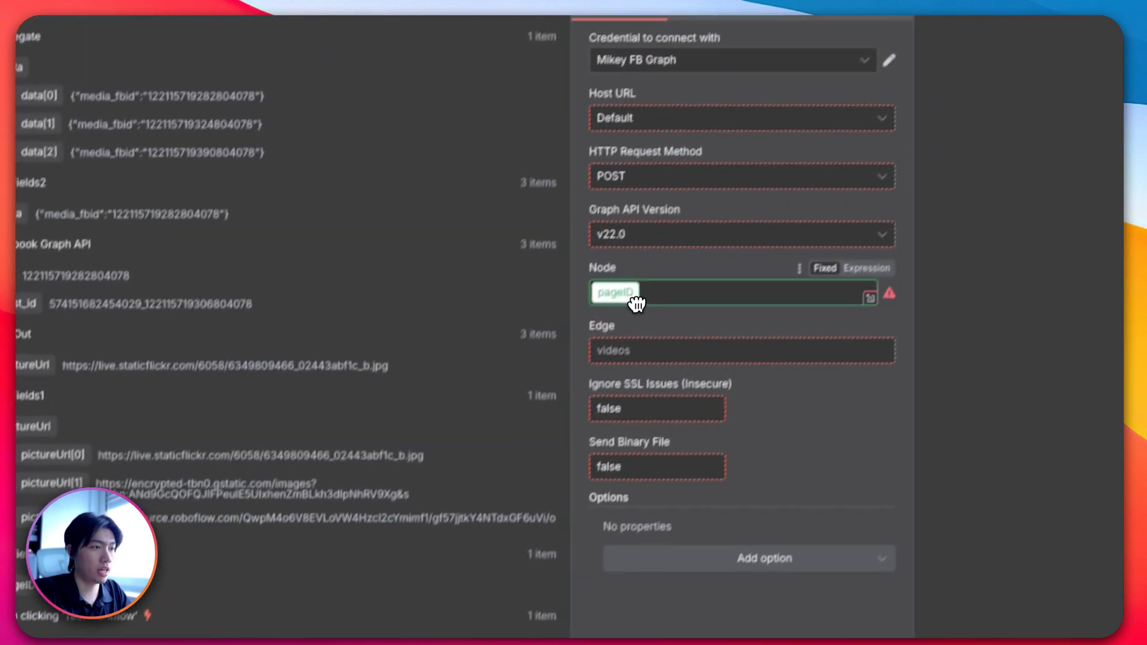
Set Node to Edit Fields' pageID, the edge to feed, and add an empty query parameter
left_click_drag(571, 344, 755, 211)
left_click(745, 457)
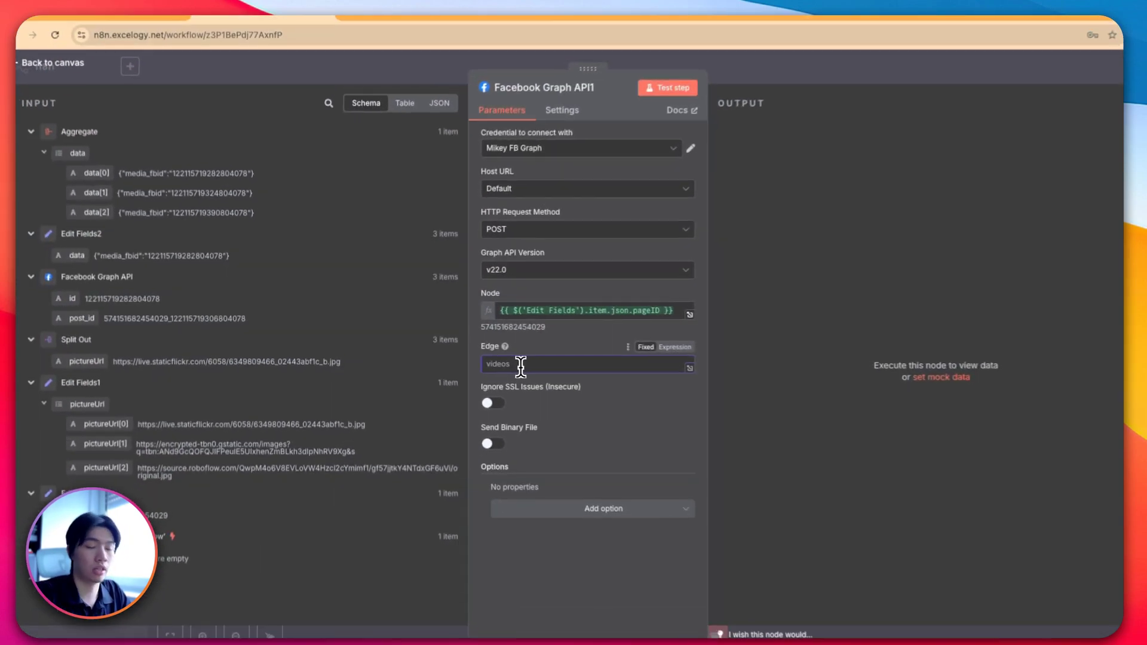
type("feed")
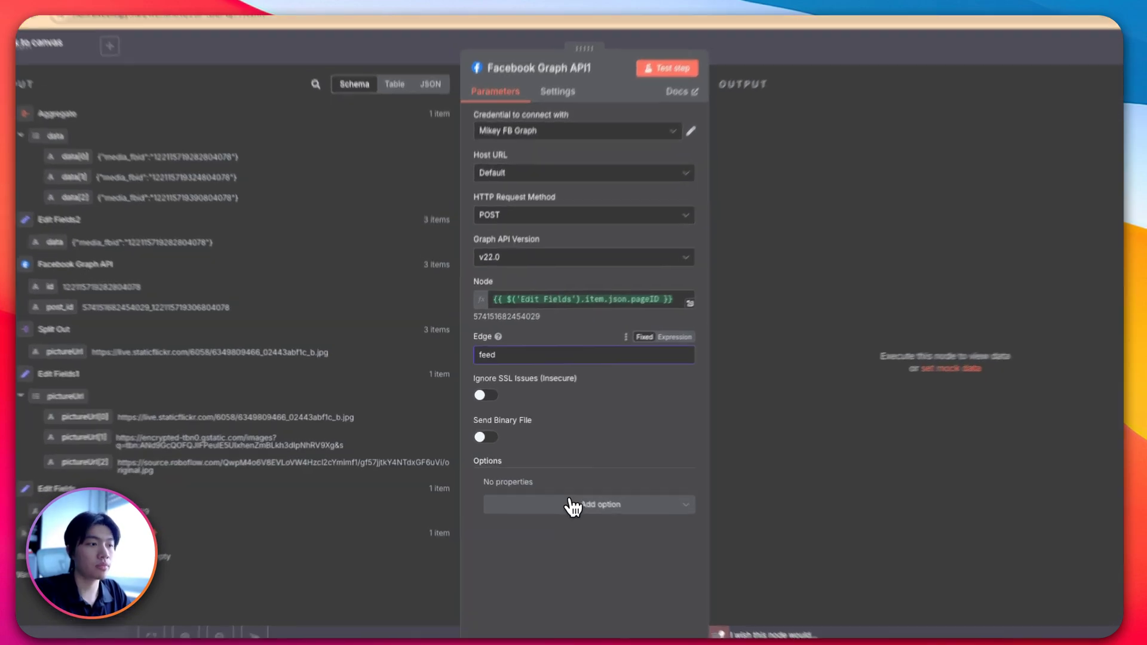
left_click(574, 500)
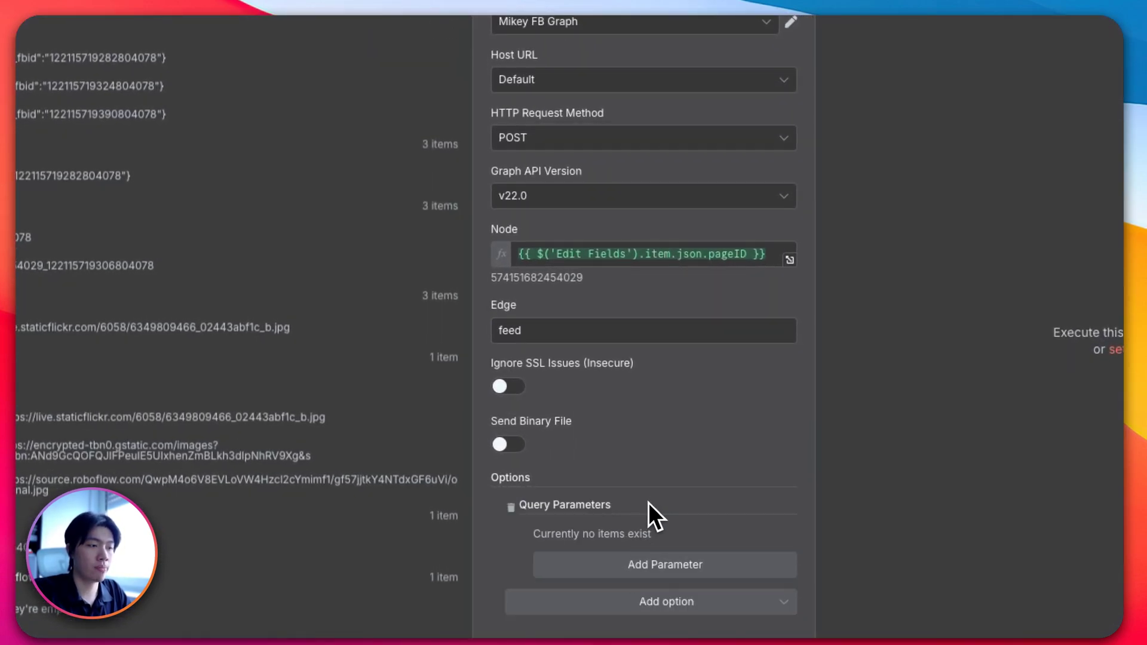
left_click(633, 564)
scroll(663, 508, "down", 1)
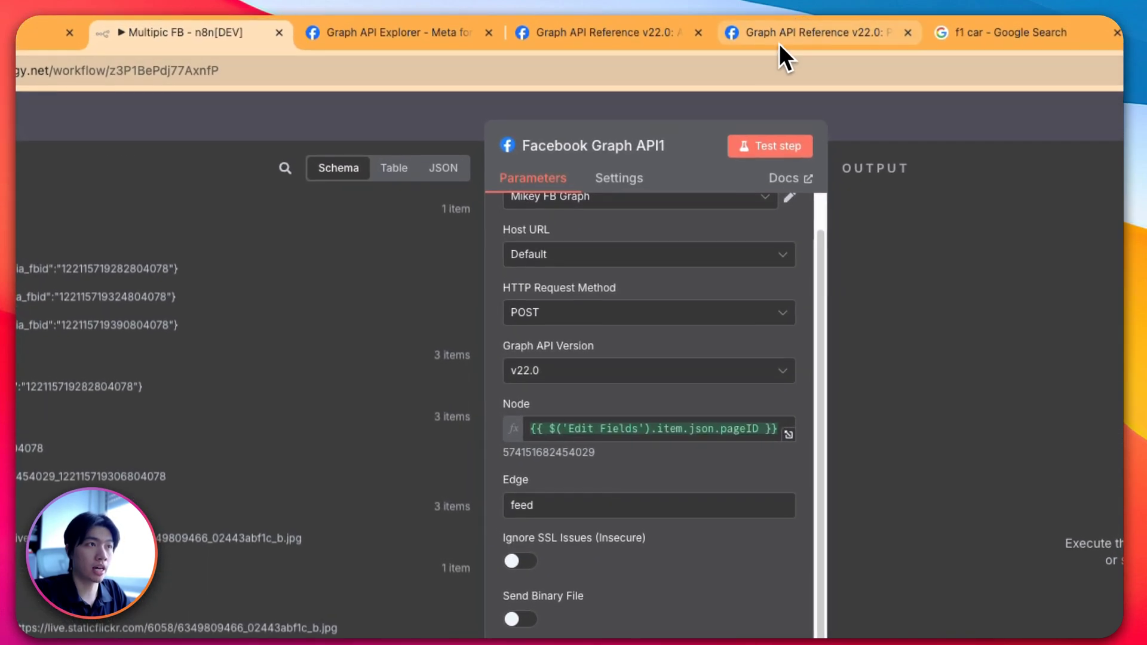
left_click(780, 43)
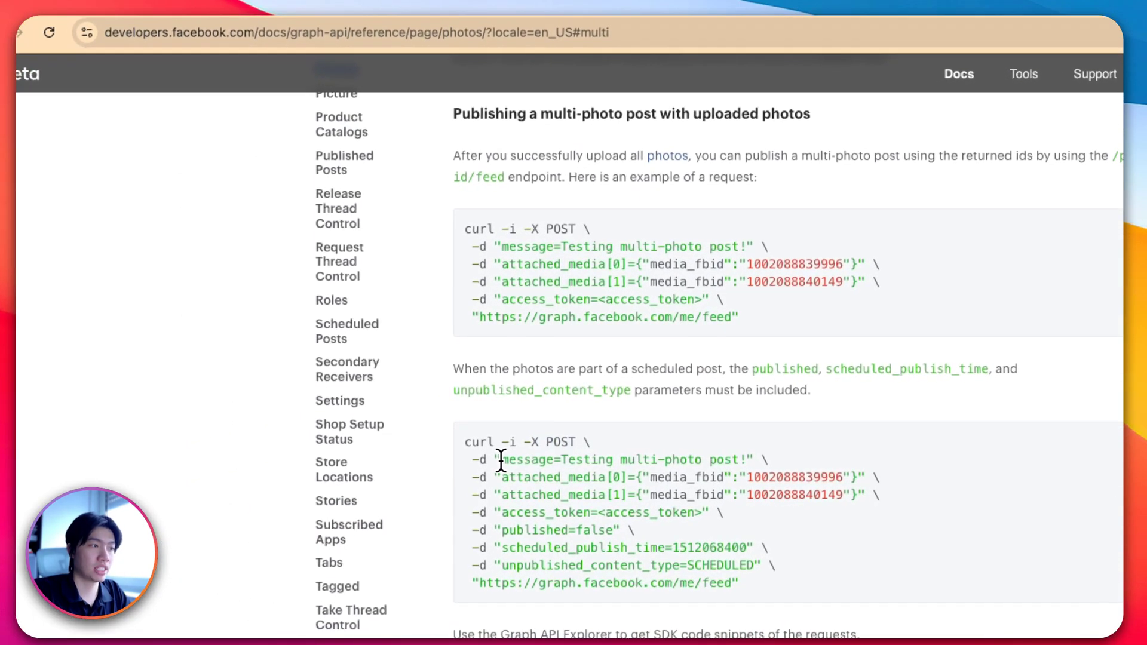
left_click_drag(501, 460, 554, 464)
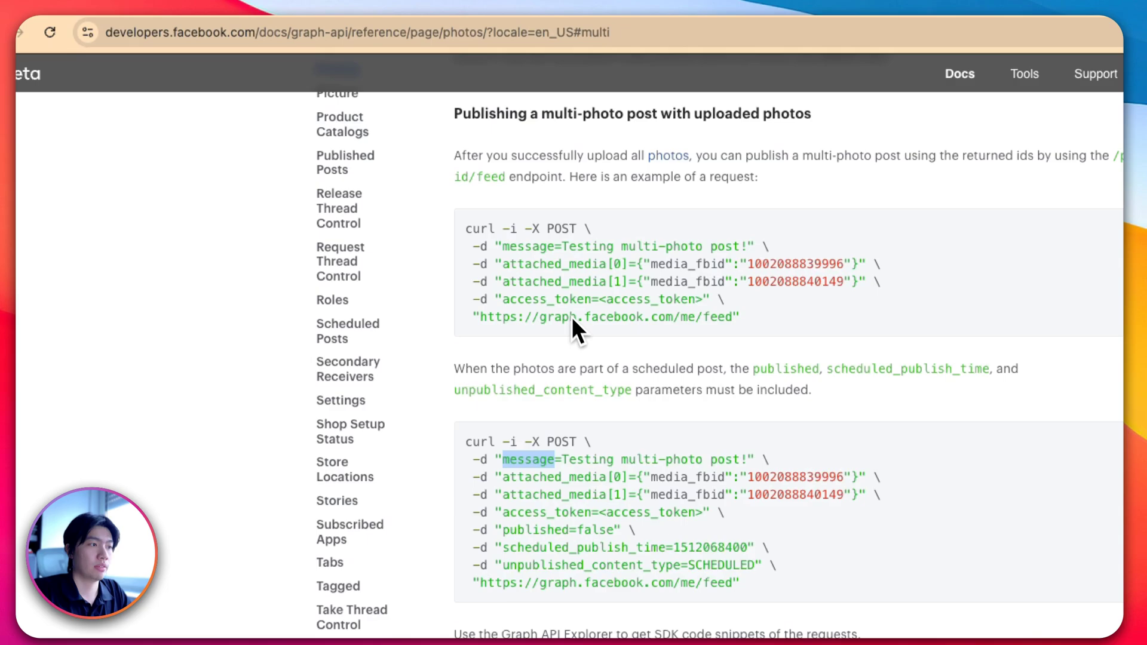
left_click(340, 39)
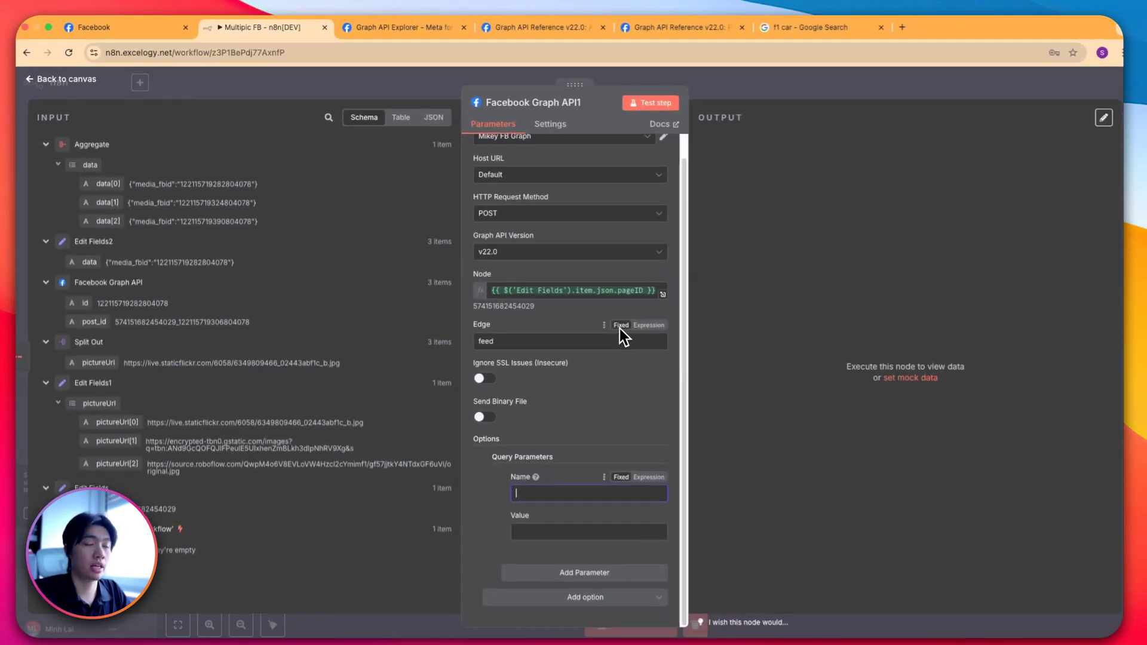
Fill the first query parameter as message with the value Test
type("message")
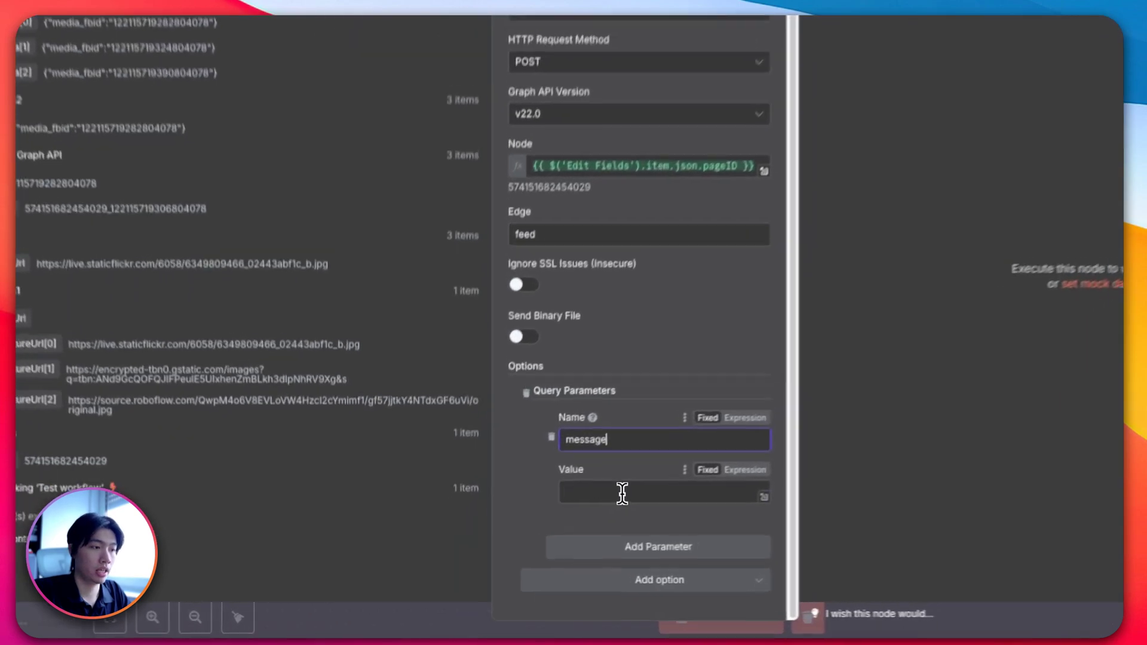
left_click(554, 529)
type("D")
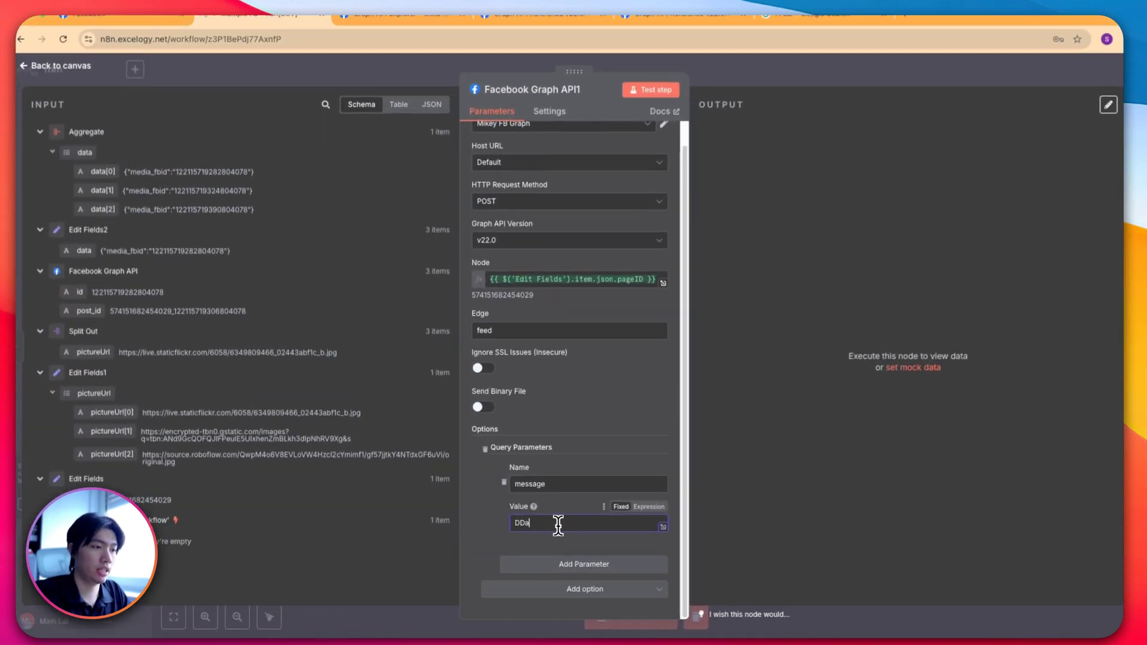
key("BackSpace")
type("Test")
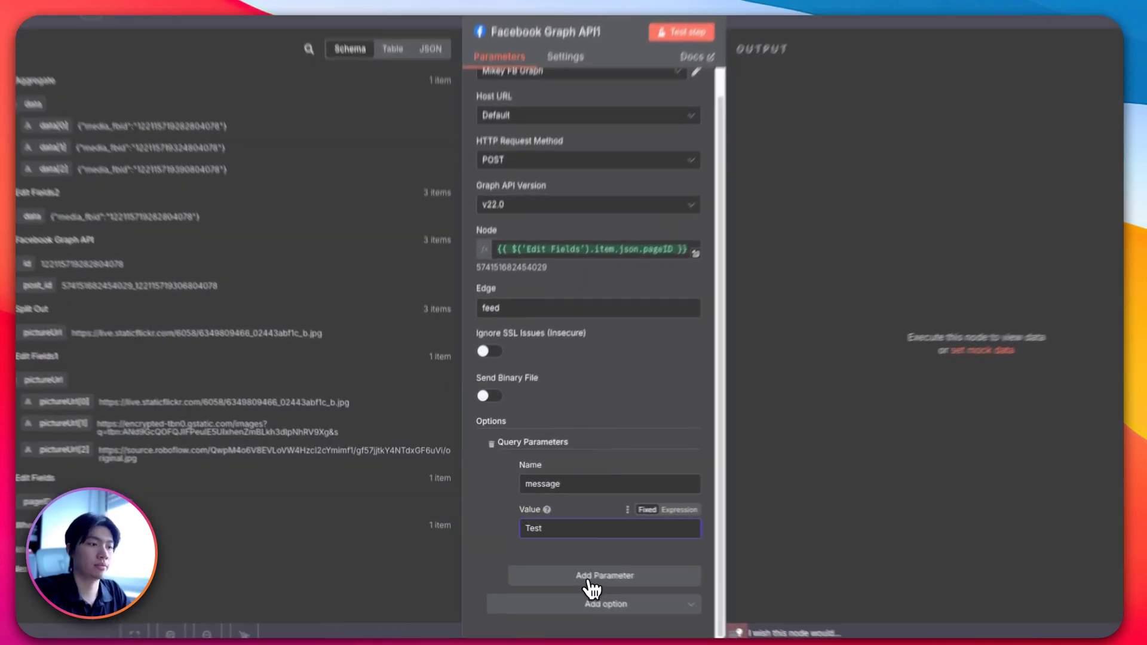
Add a second query parameter named attached_media, copied from the Graph API docs
left_click(578, 565)
left_click(808, 24)
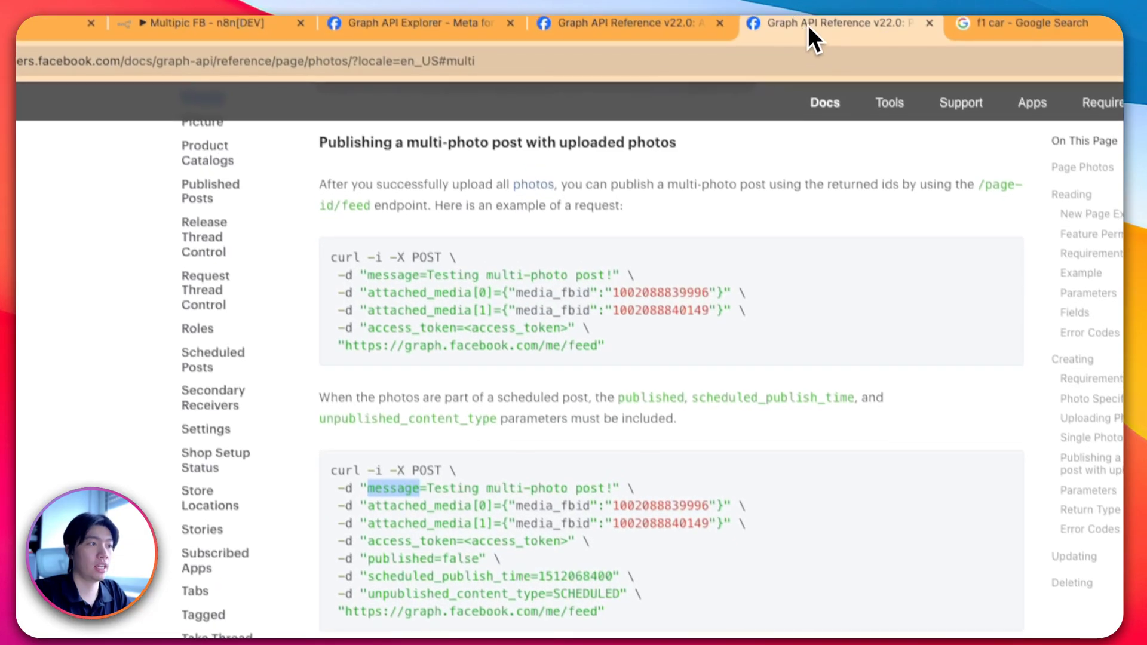
left_click_drag(514, 488, 625, 489)
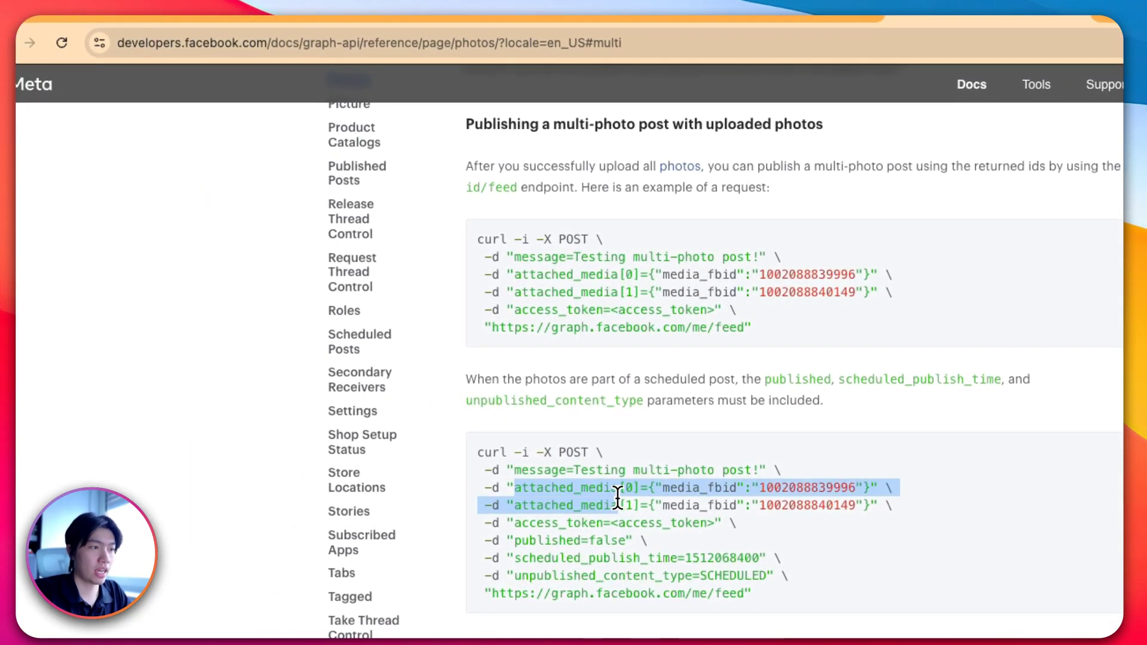
key("ctrl+c")
left_click(400, 24)
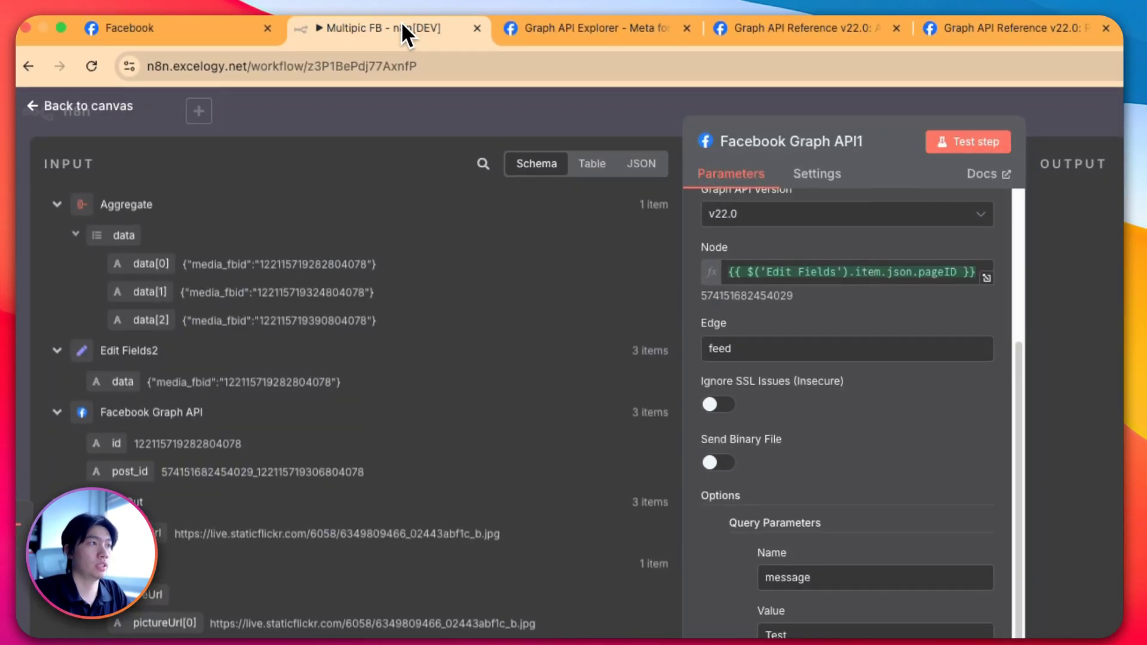
left_click(633, 535)
key("ctrl+v")
key("Tab")
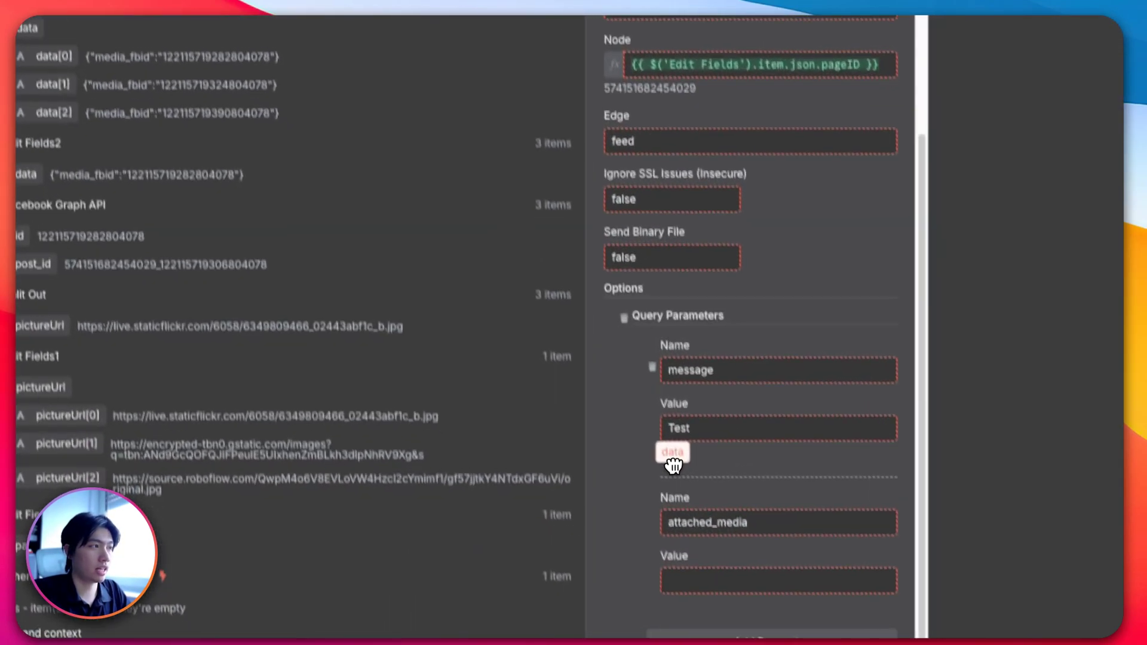
Set attached_media's value to {{ JSON.stringify($json.data) }}
left_click_drag(127, 222, 715, 534)
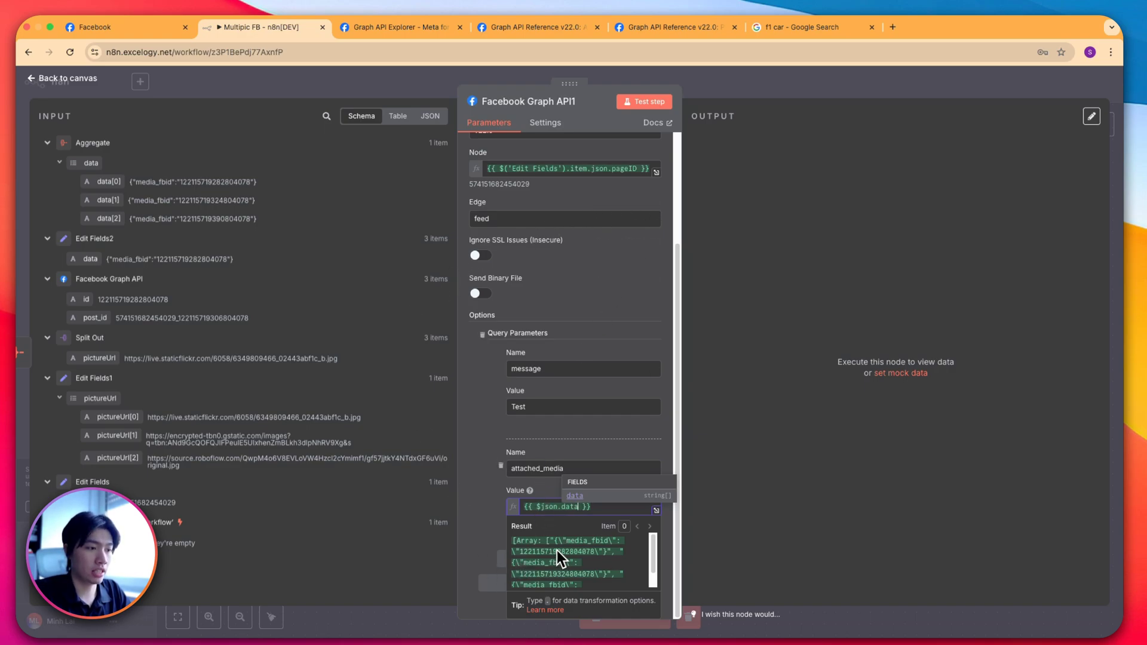
left_click(555, 506)
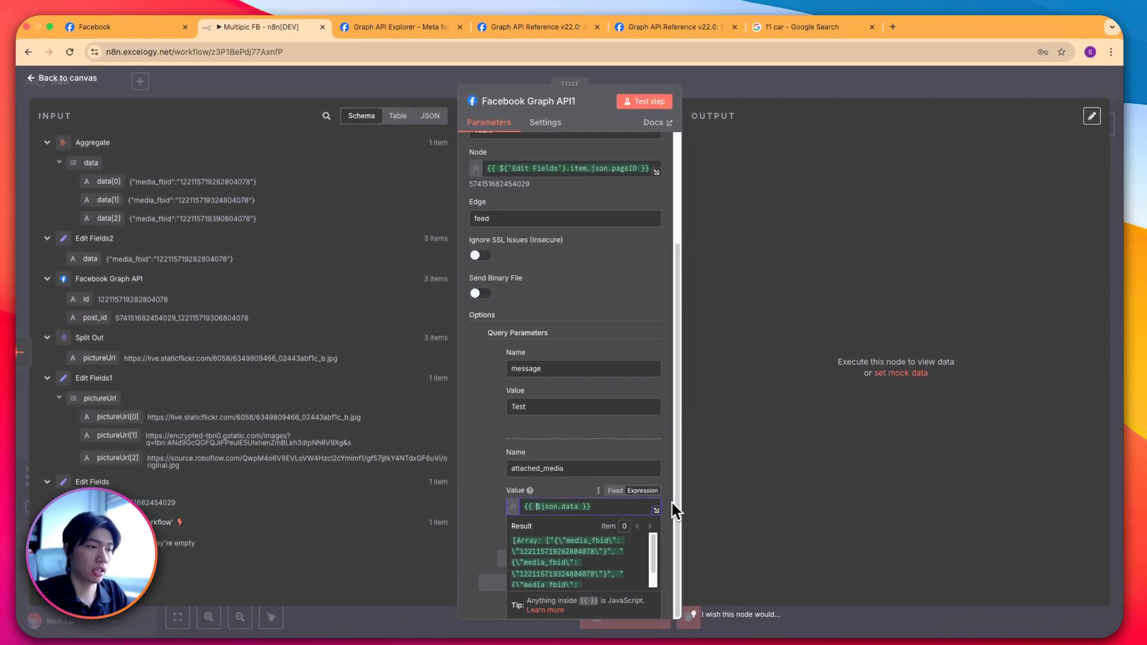
type("JSON")
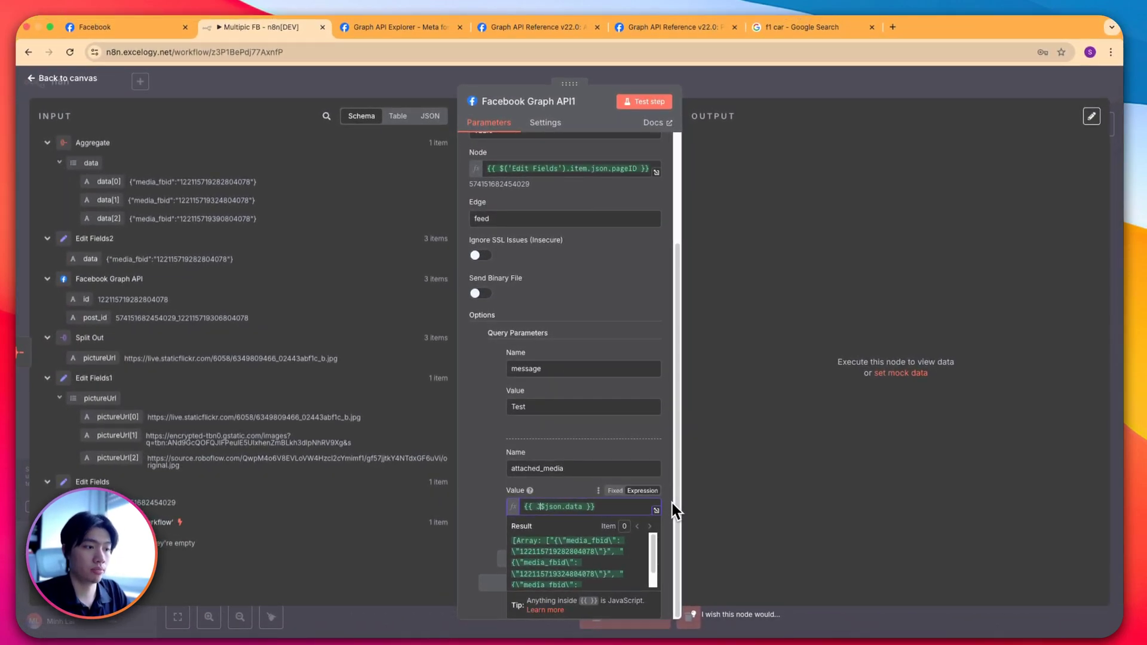
type(".s")
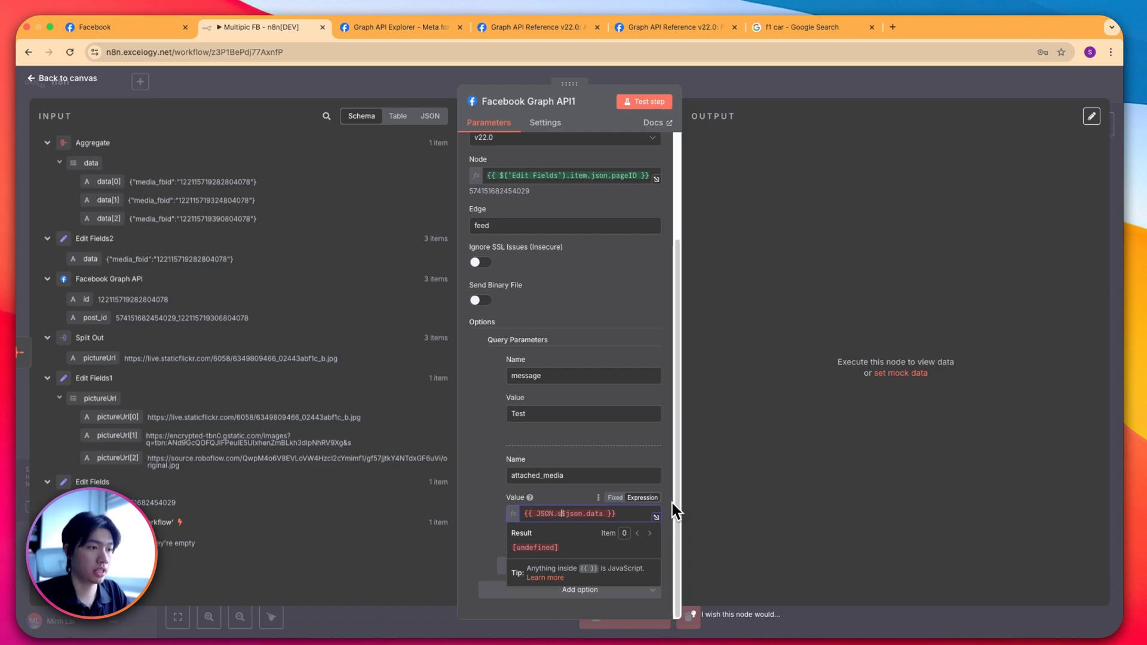
type("tringify")
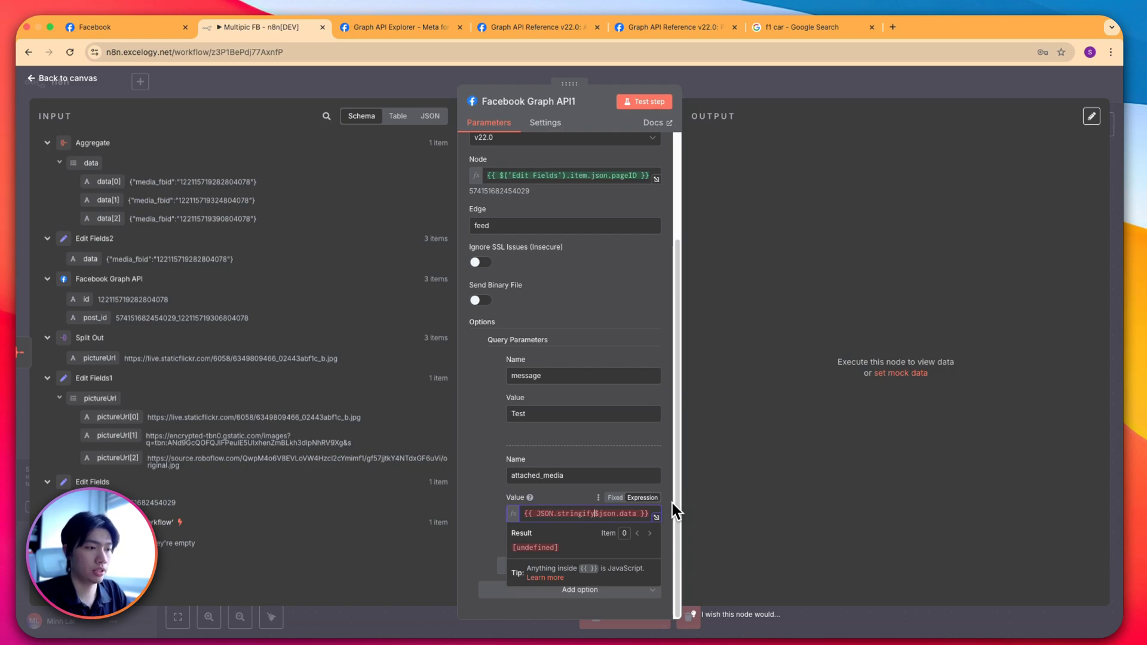
type("(")
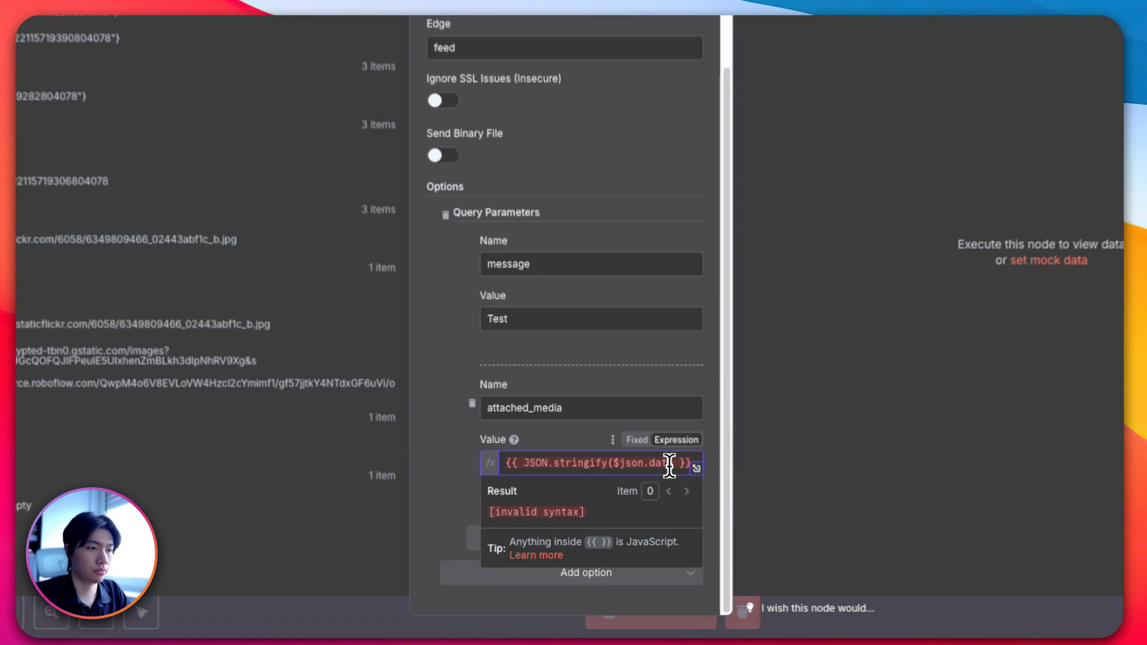
left_click(642, 513)
type(")")
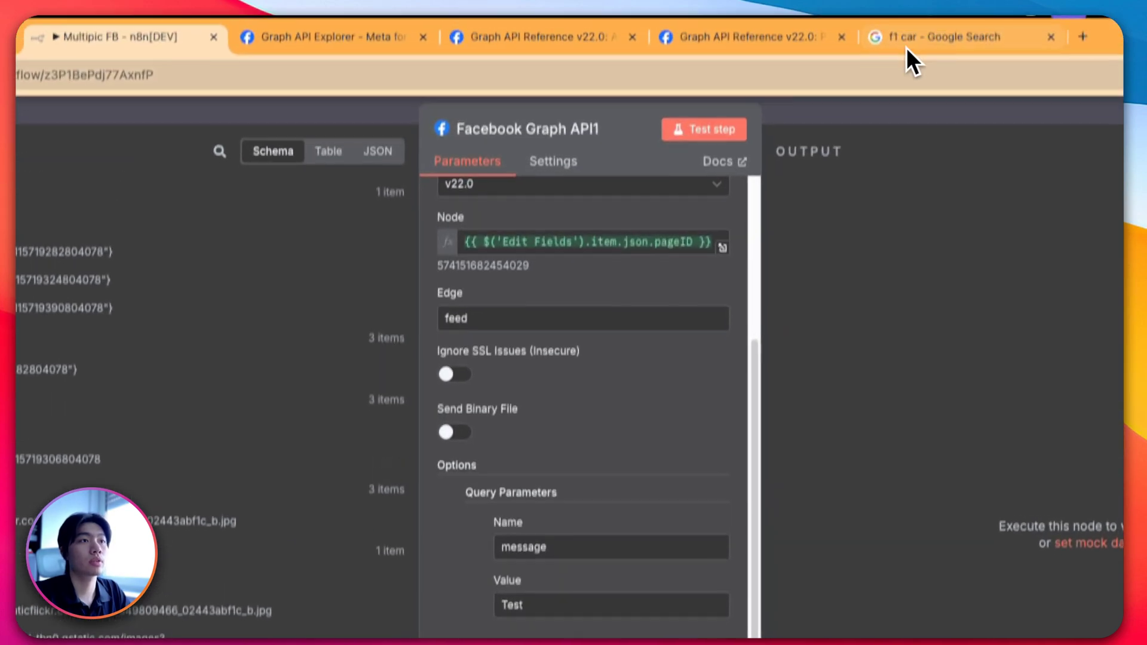
left_click(730, 54)
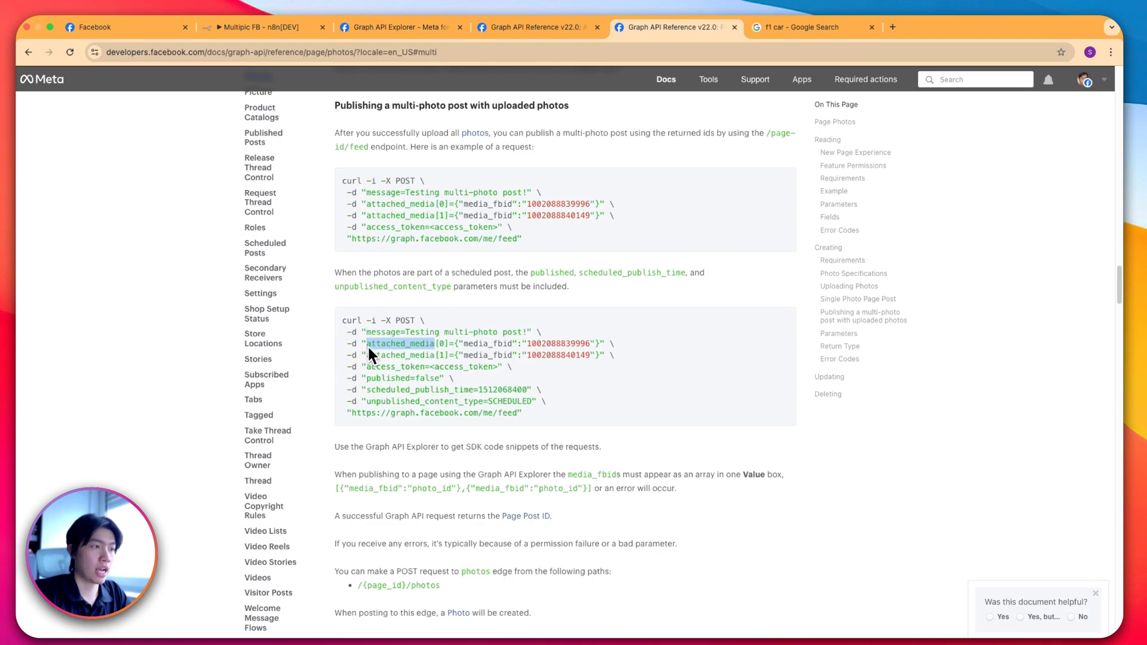
double_click(397, 366)
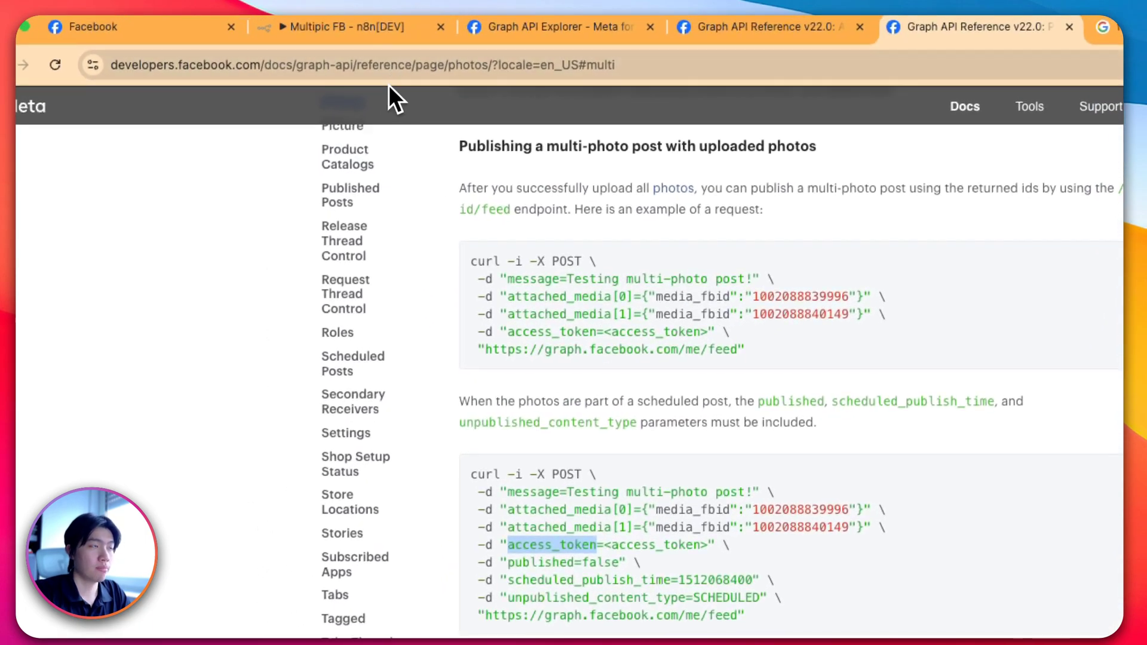
left_click(382, 27)
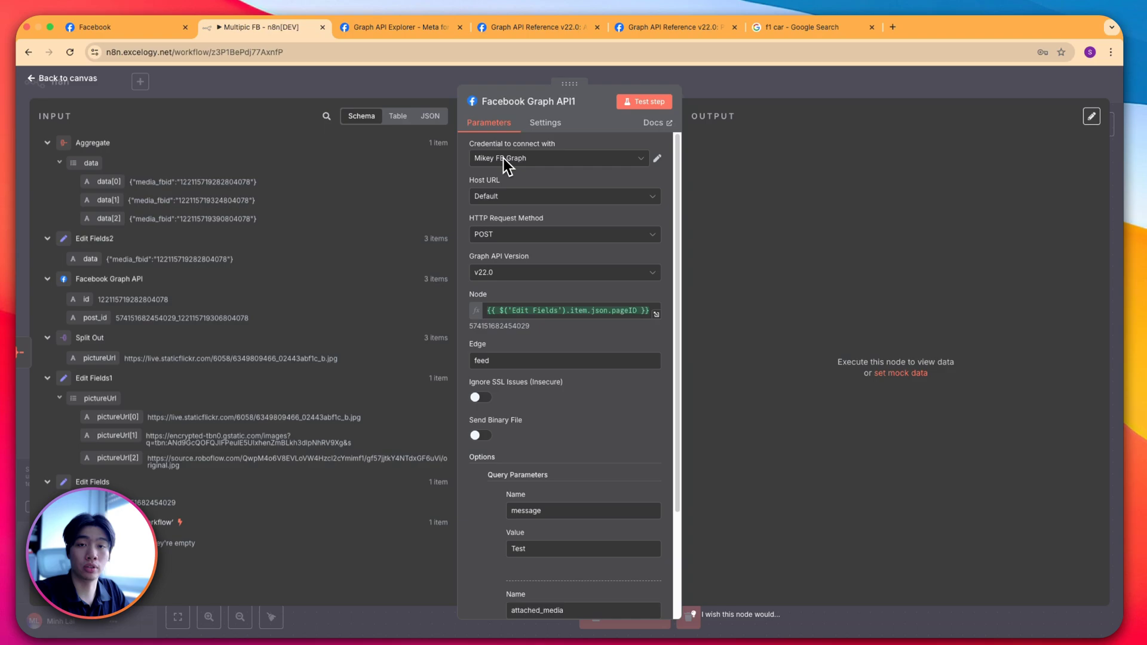
Test the feed-post node and read its 400 Invalid parameter error saying the photos were already posted
scroll(563, 322, "down", 4)
scroll(572, 299, "down", 1)
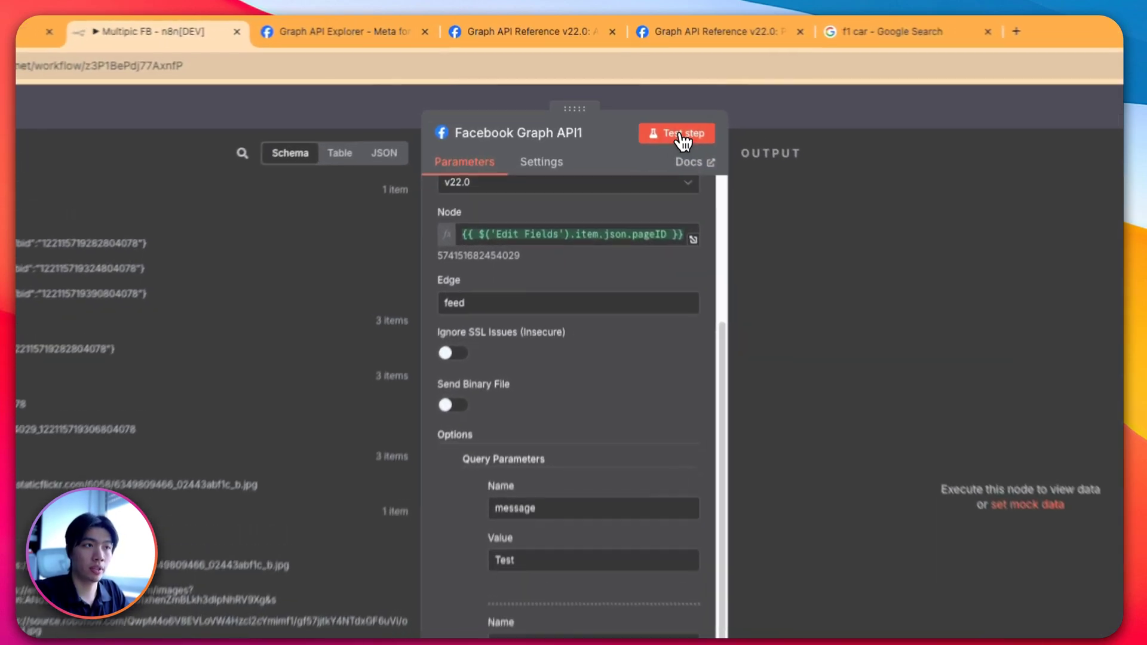
left_click(644, 101)
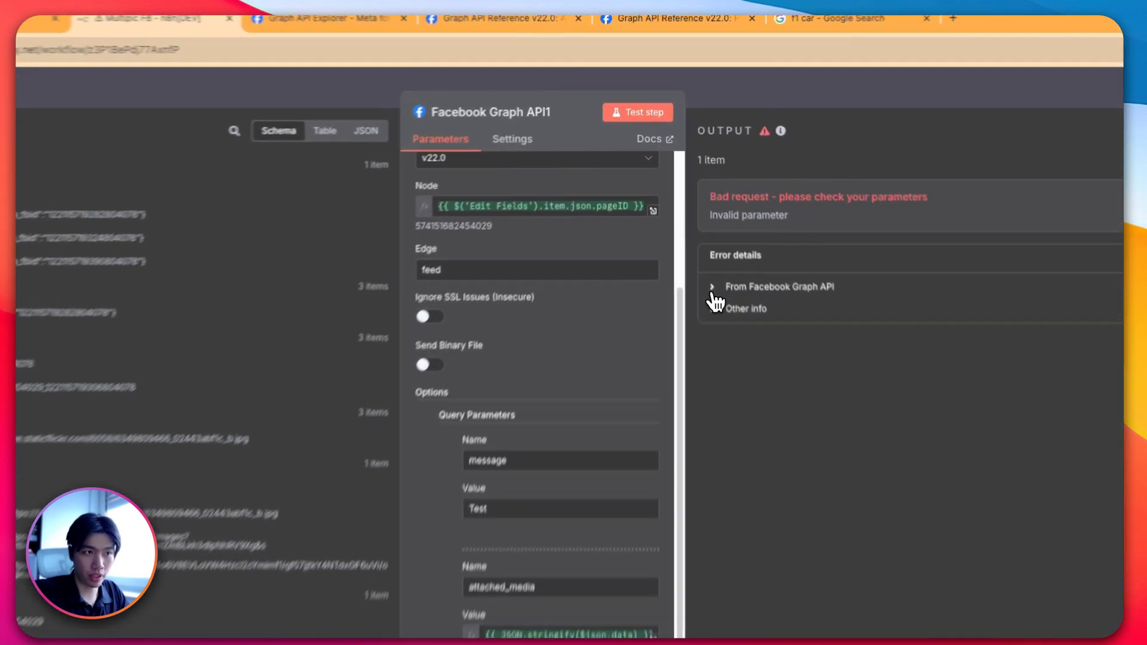
left_click(704, 239)
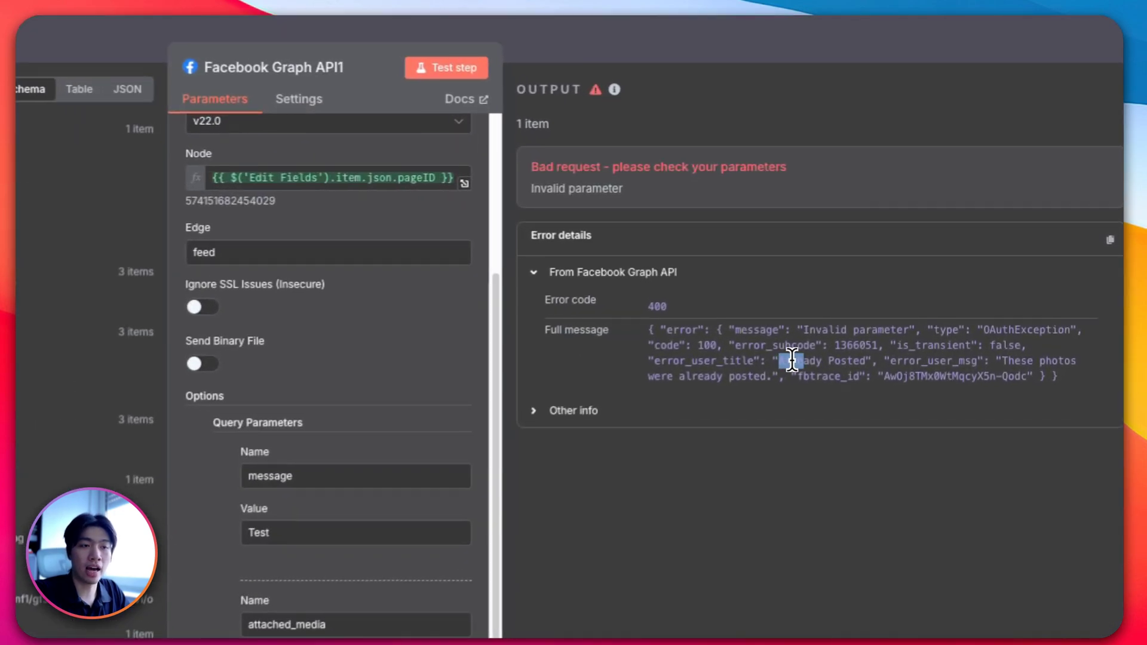
left_click_drag(773, 365, 860, 366)
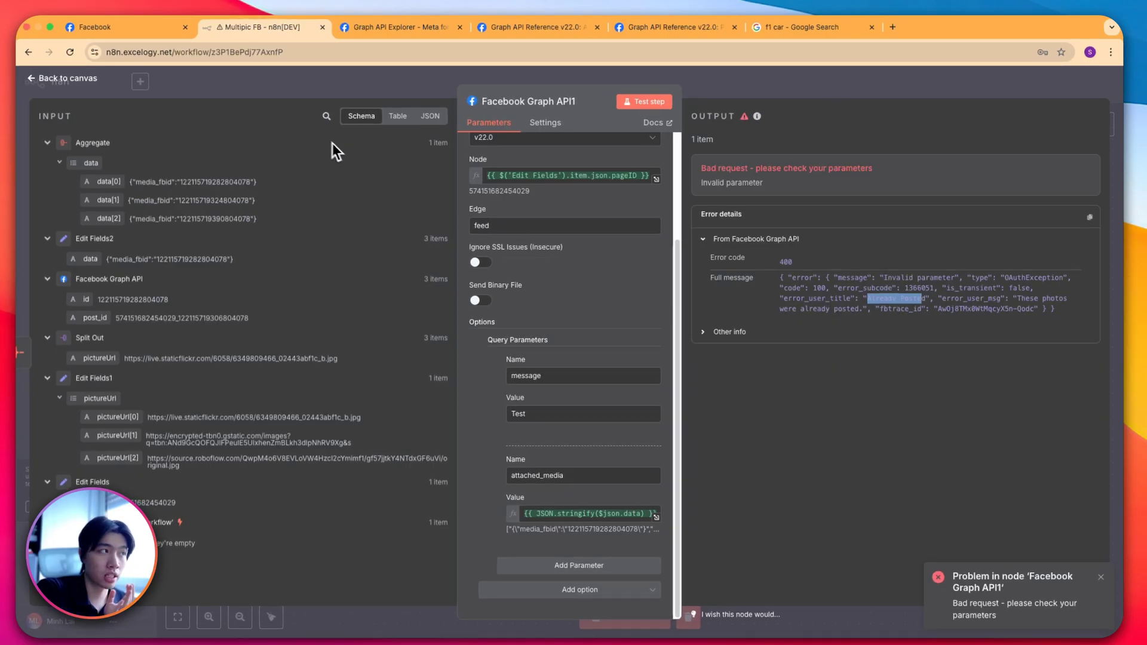
left_click(149, 27)
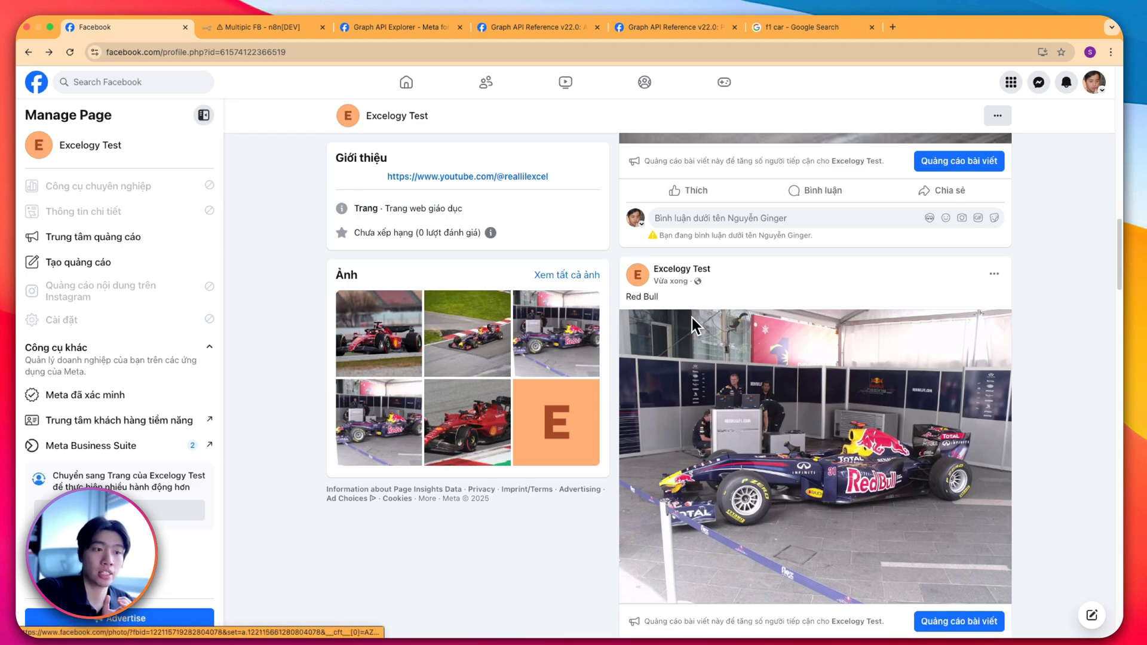
left_click(262, 27)
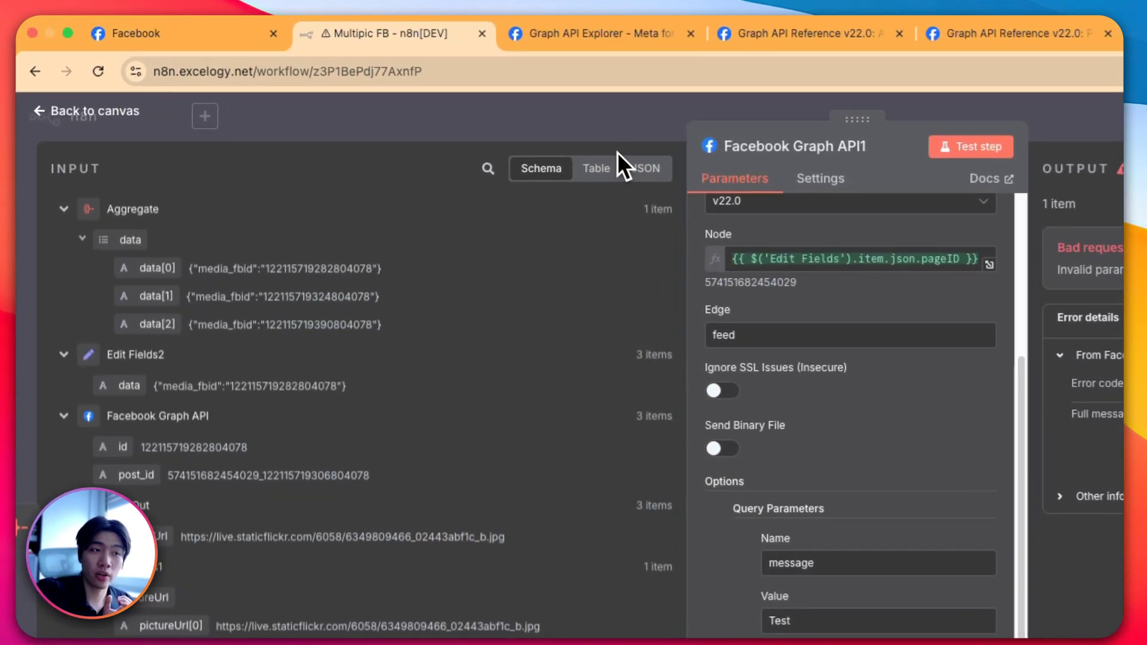
left_click(112, 112)
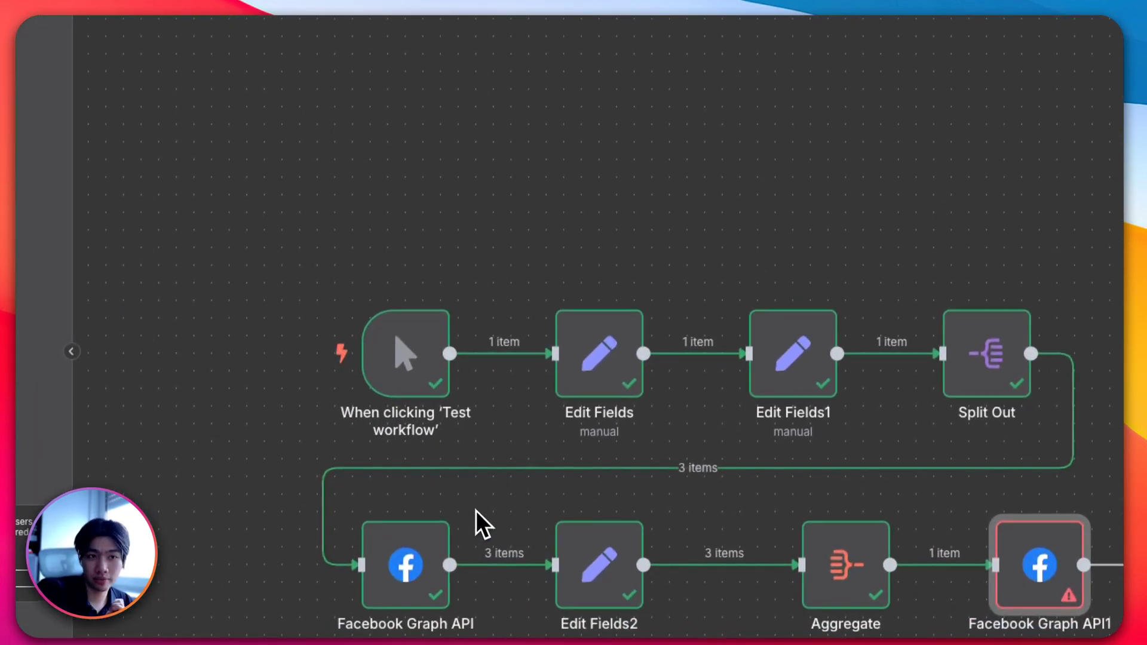
Change the photo upload node's published query parameter from true to false
left_click(441, 496)
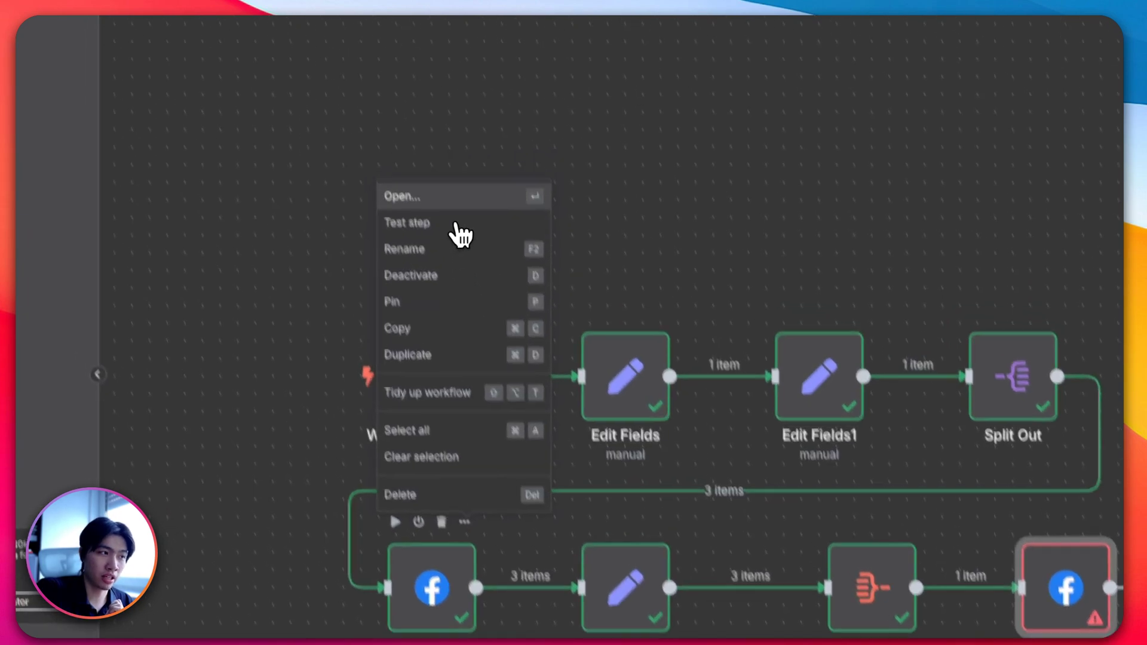
left_click(418, 172)
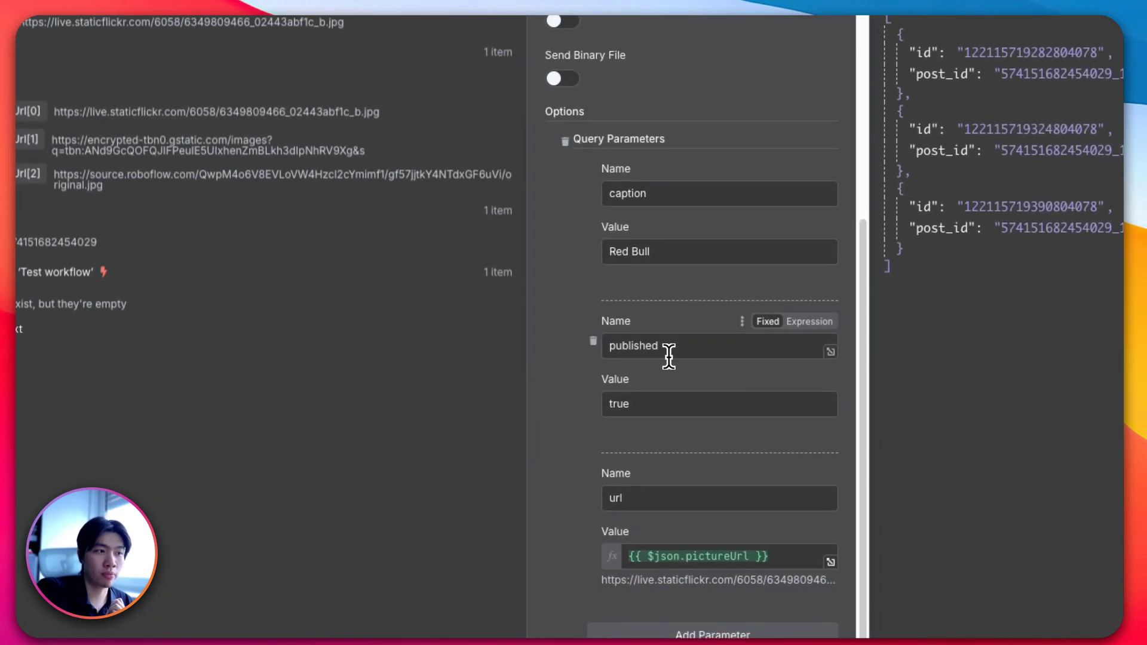
left_click_drag(665, 346, 603, 346)
left_click_drag(665, 399, 586, 400)
type("fa")
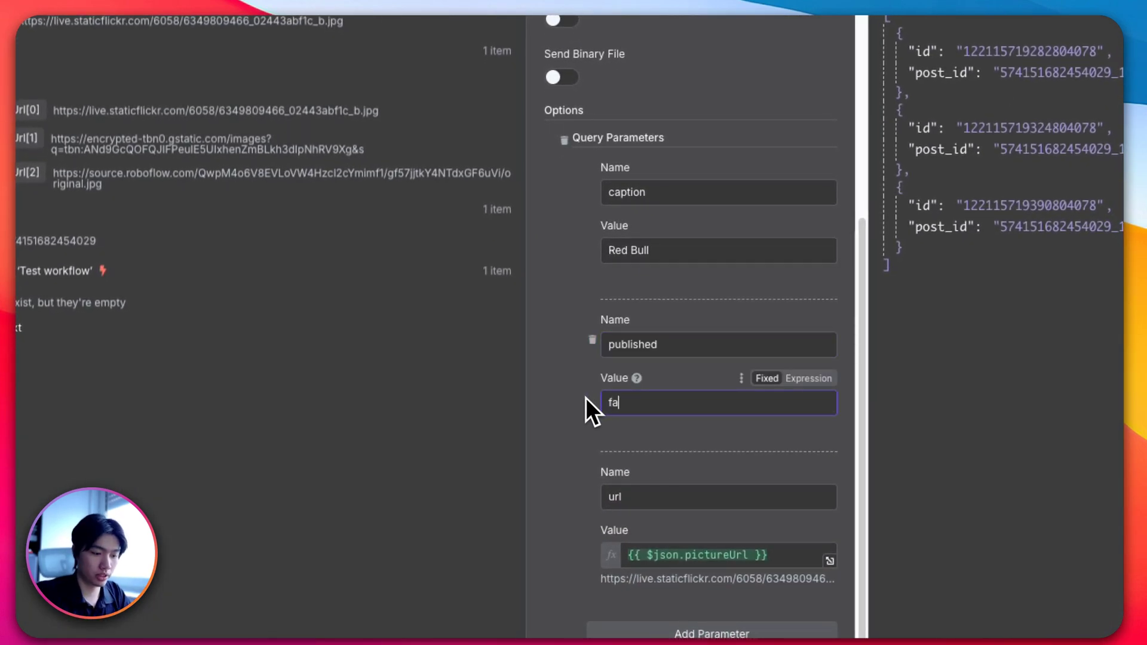
type("lse")
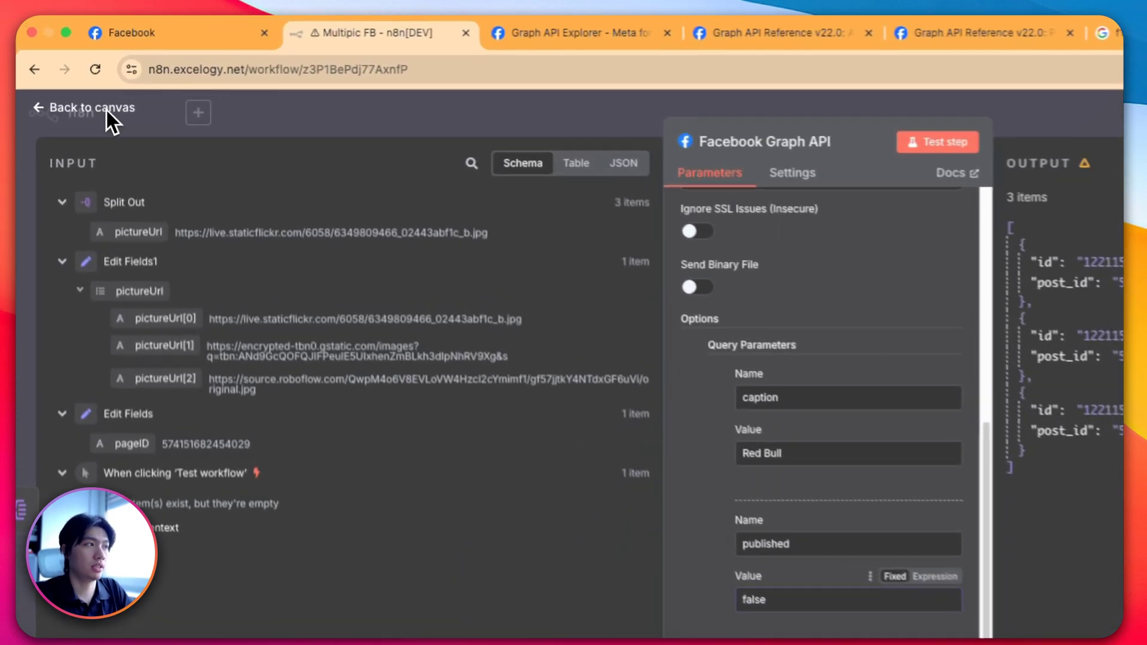
left_click(106, 110)
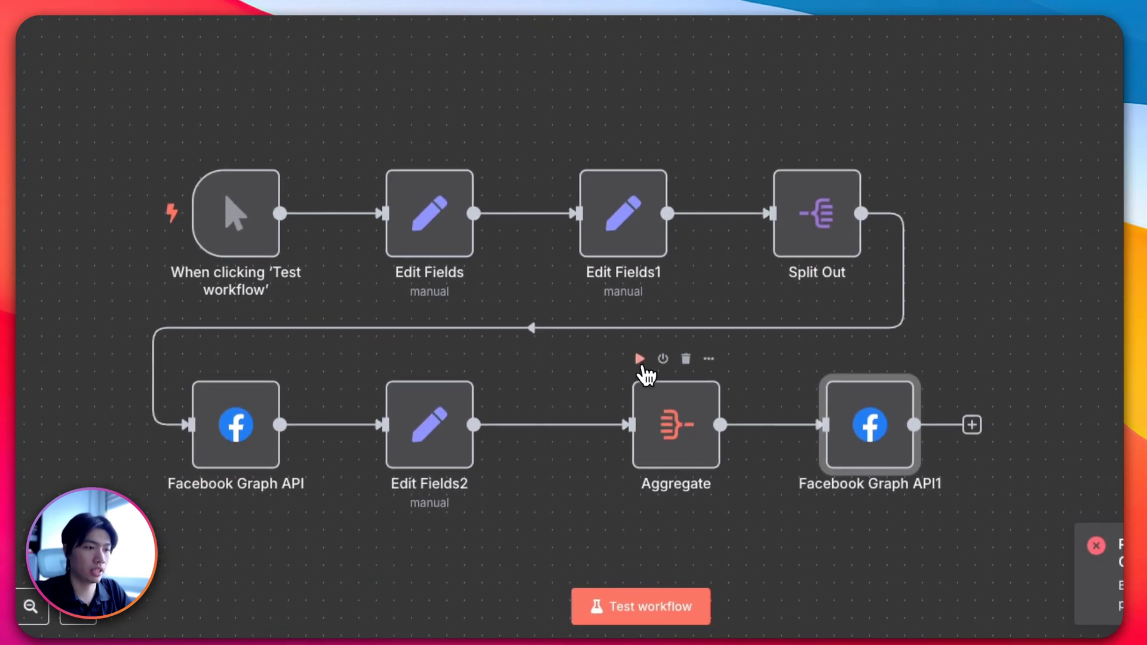
Rerun the workflow through Aggregate and inspect the upload node's three photo ids
left_click(635, 367)
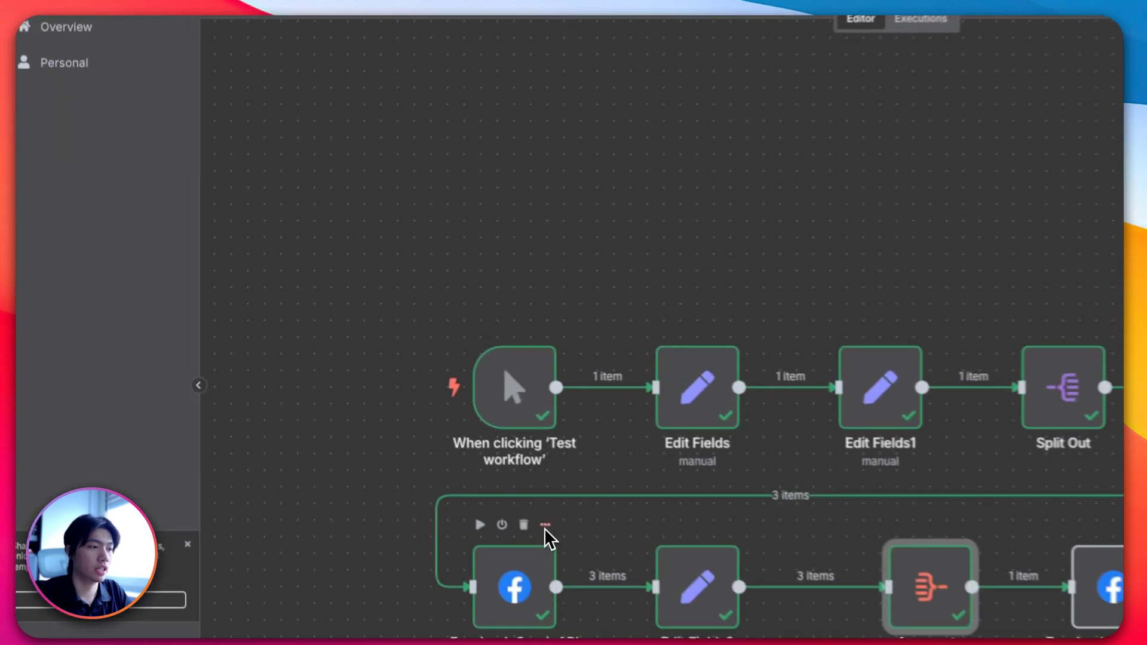
left_click(395, 455)
left_click(397, 246)
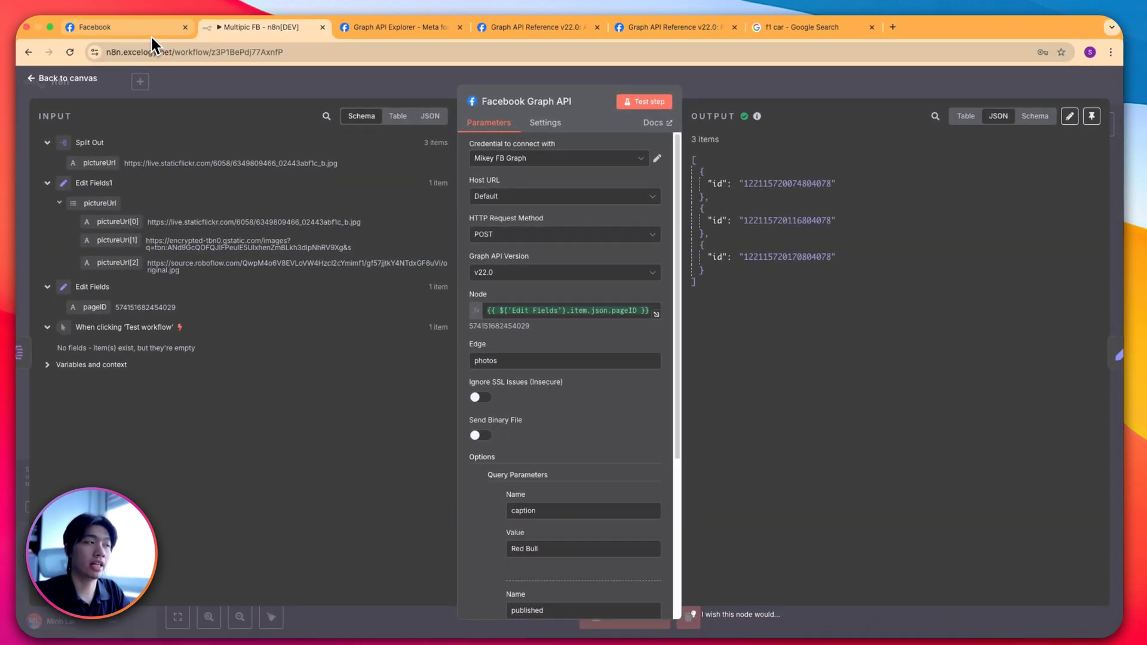
left_click(150, 29)
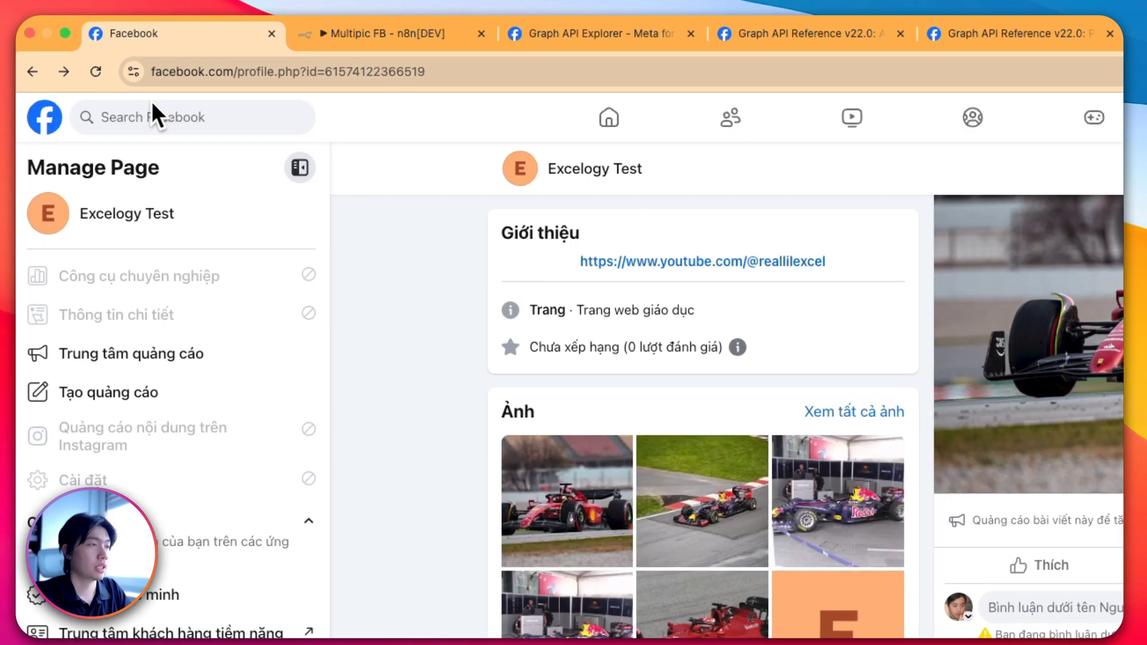
left_click(99, 71)
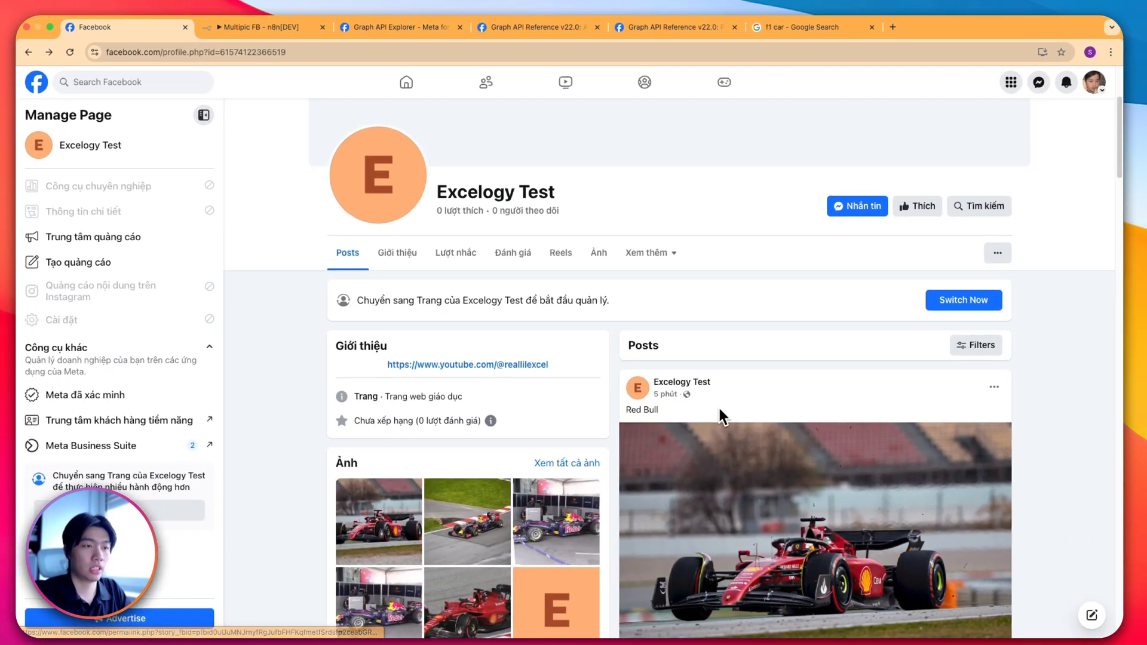
scroll(806, 359, "down", 3)
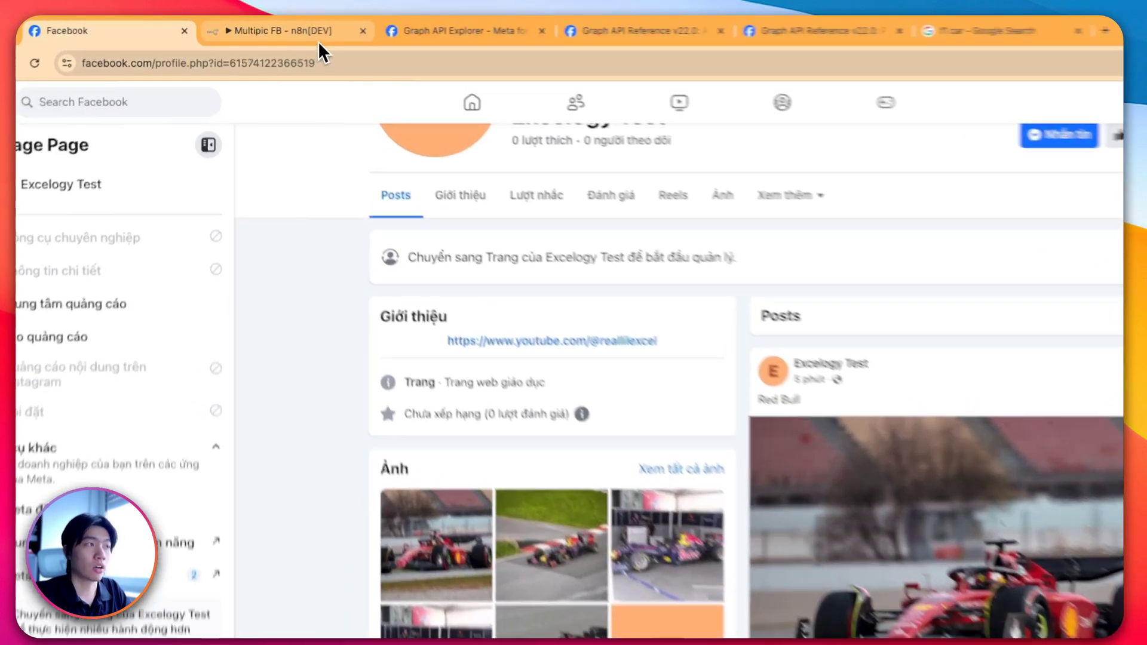
left_click(287, 28)
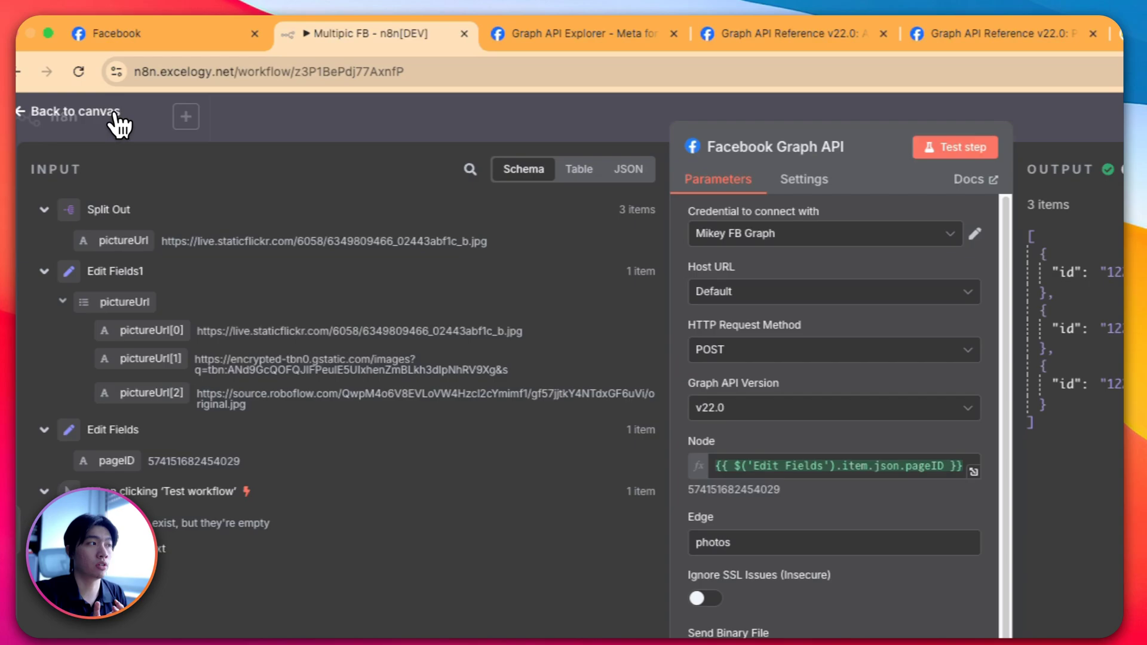
Check that Aggregate outputs one item with the combined data list
left_click(115, 114)
mouse_move(613, 528)
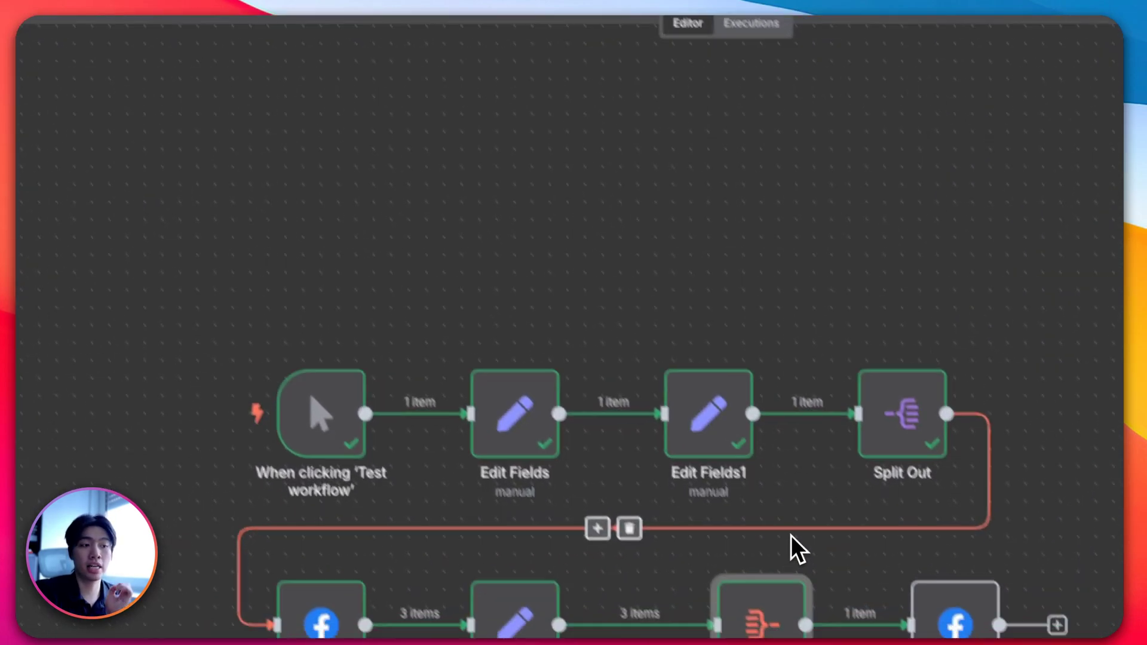
left_click(763, 542)
left_click(732, 222)
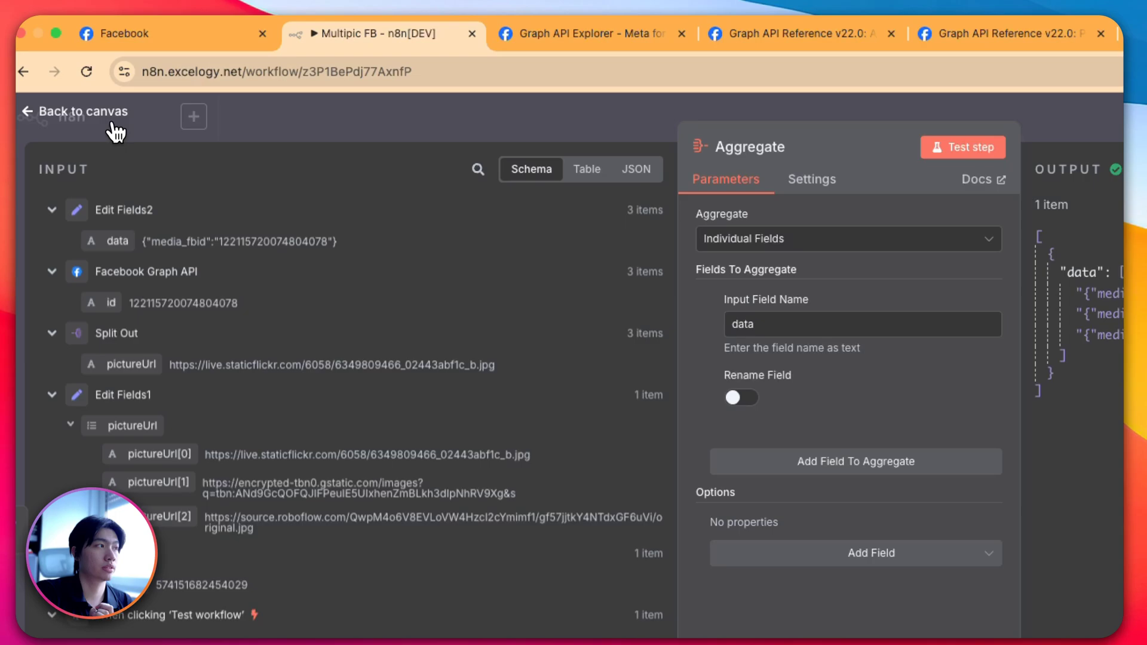
left_click(115, 118)
Test the Facebook Graph API1 feed-post node, getting a new post id, and view the Facebook page
left_click(829, 544)
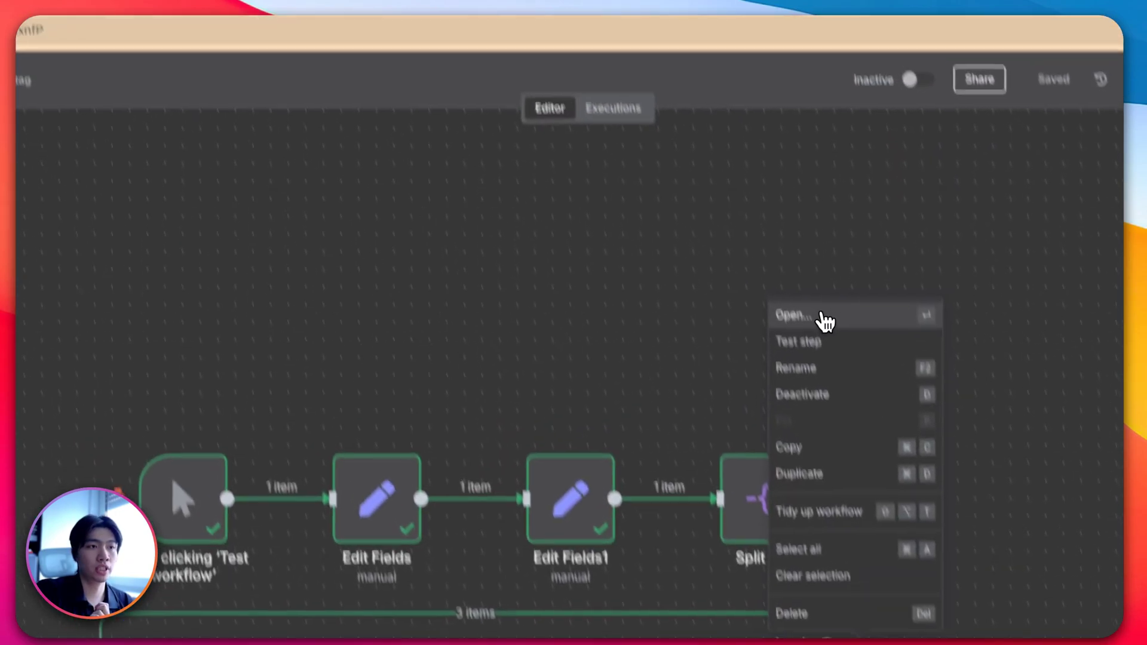
left_click(822, 320)
left_click(609, 143)
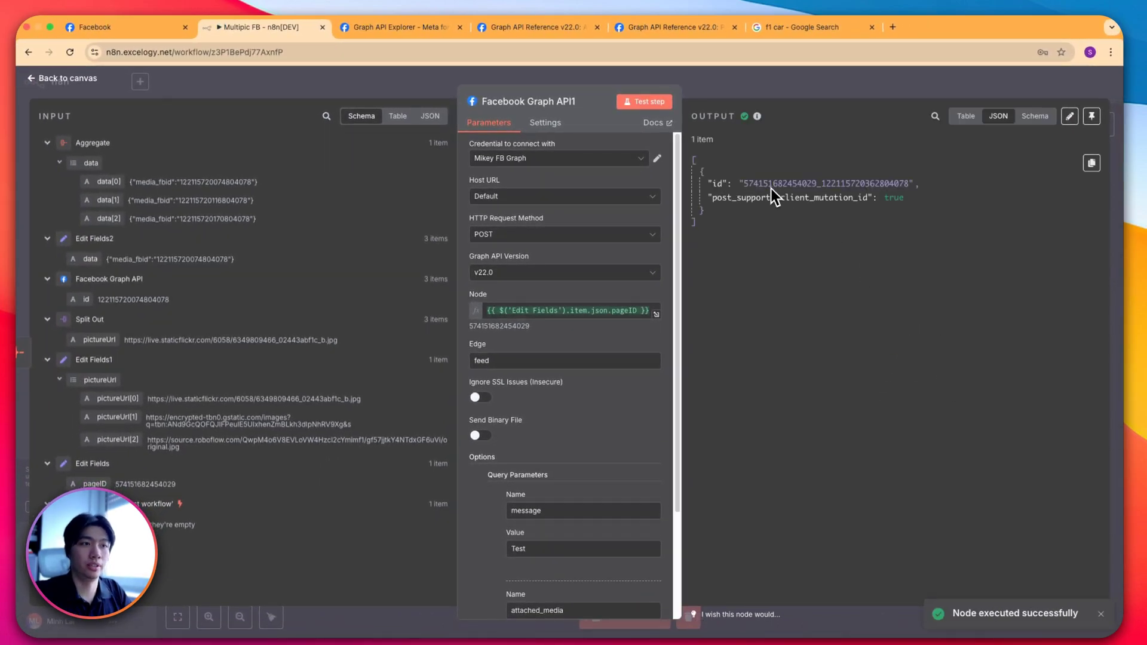
left_click(90, 27)
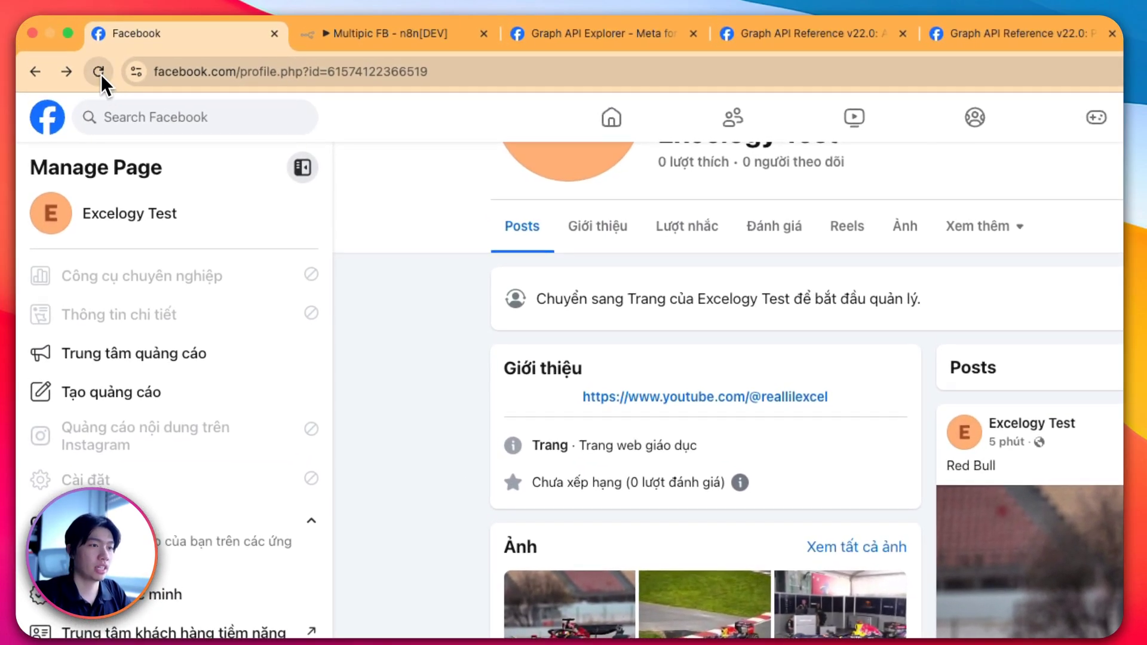
Reload Facebook and find the new three-car-photo post captioned 'Test' in the Posts list
left_click(101, 75)
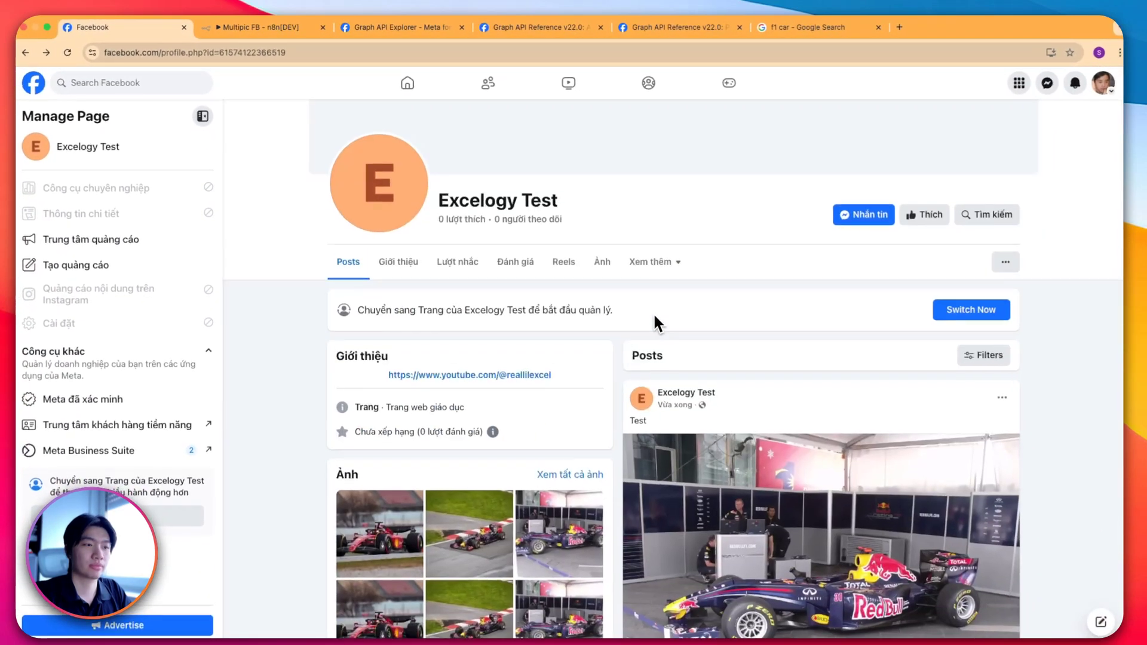
scroll(651, 313, "down", 3)
scroll(651, 308, "down", 2)
scroll(836, 280, "up", 2)
scroll(747, 251, "up", 1)
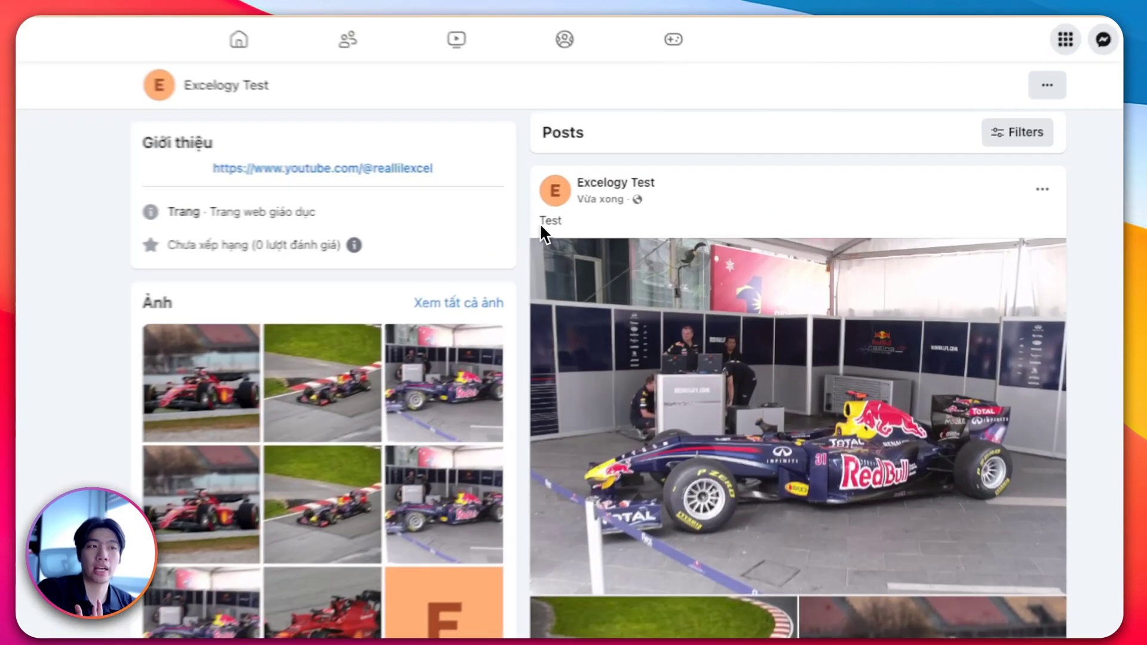
double_click(634, 214)
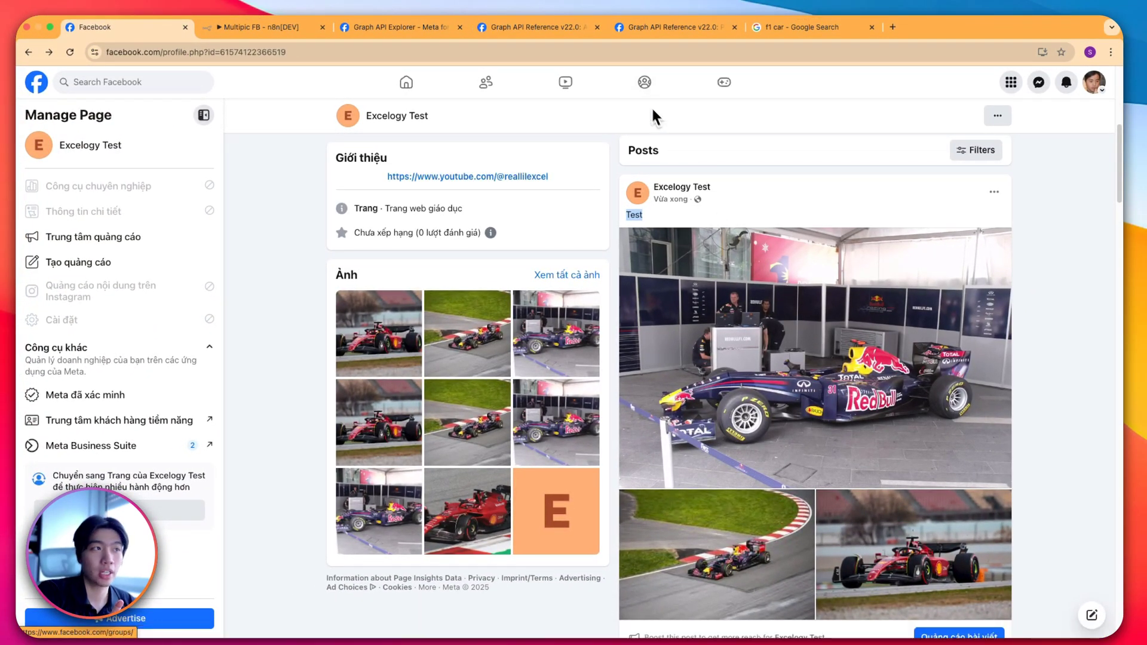
left_click(358, 48)
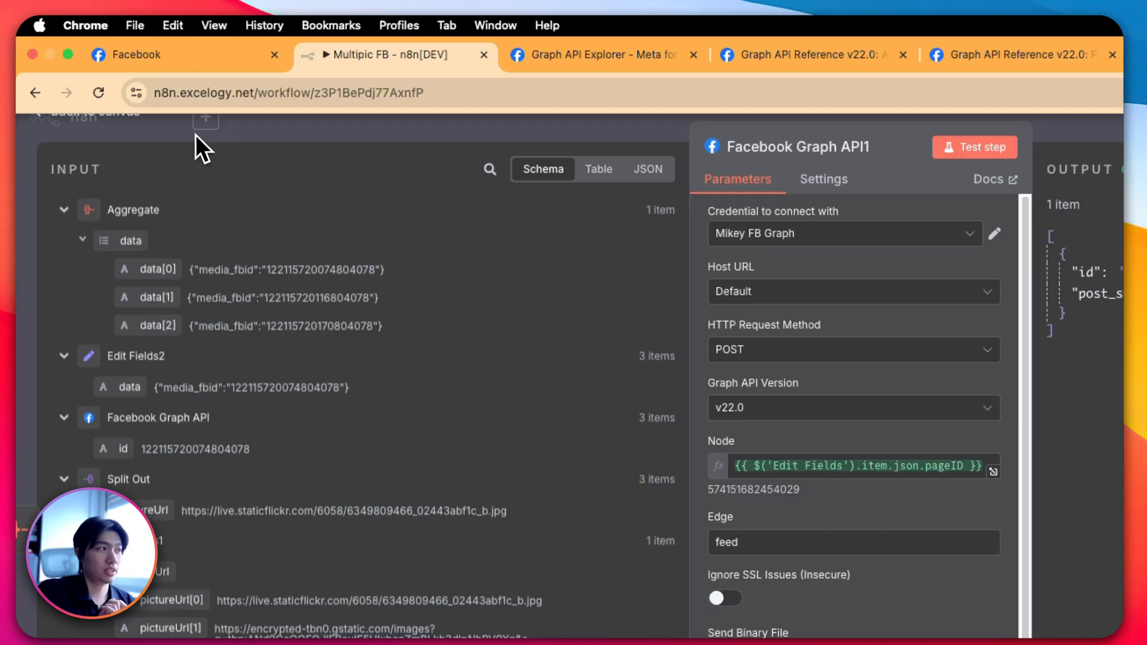
Return to the canvas, select all nodes, and open Edit Fields to check the page ID
left_click(118, 119)
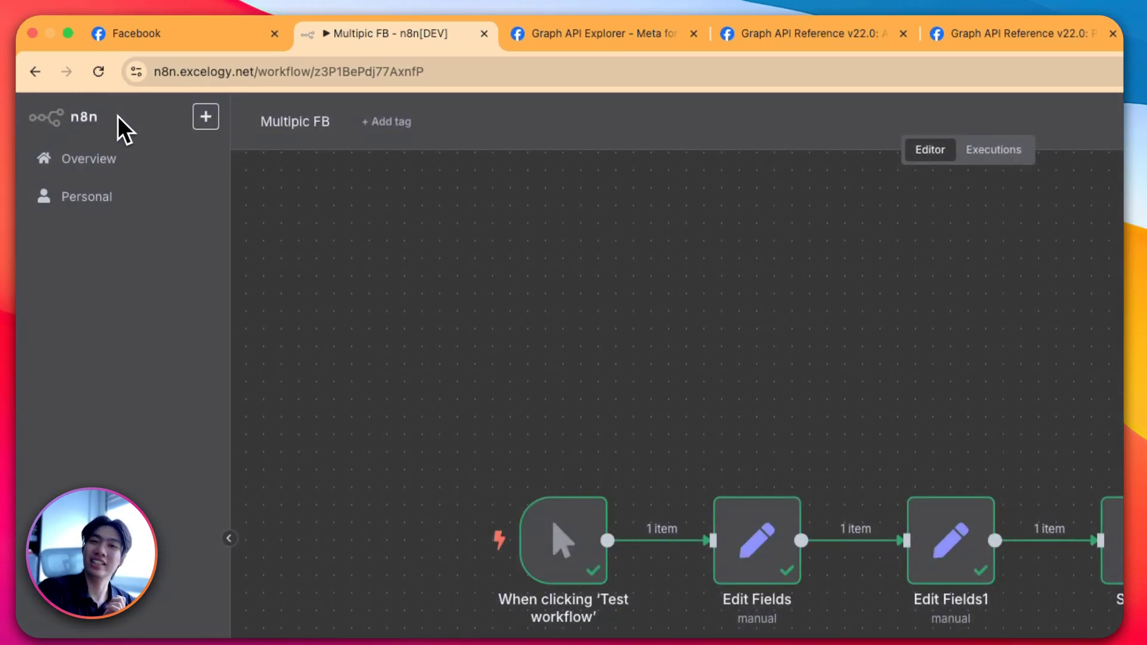
left_click_drag(513, 375, 735, 343)
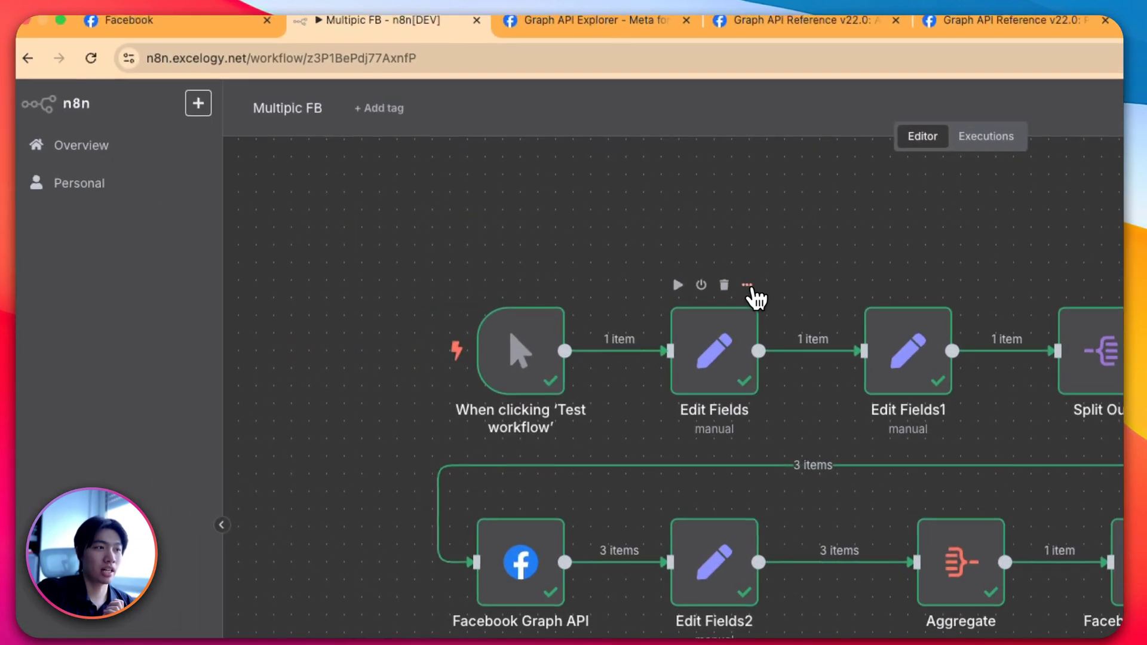
left_click(754, 288)
left_click(817, 322)
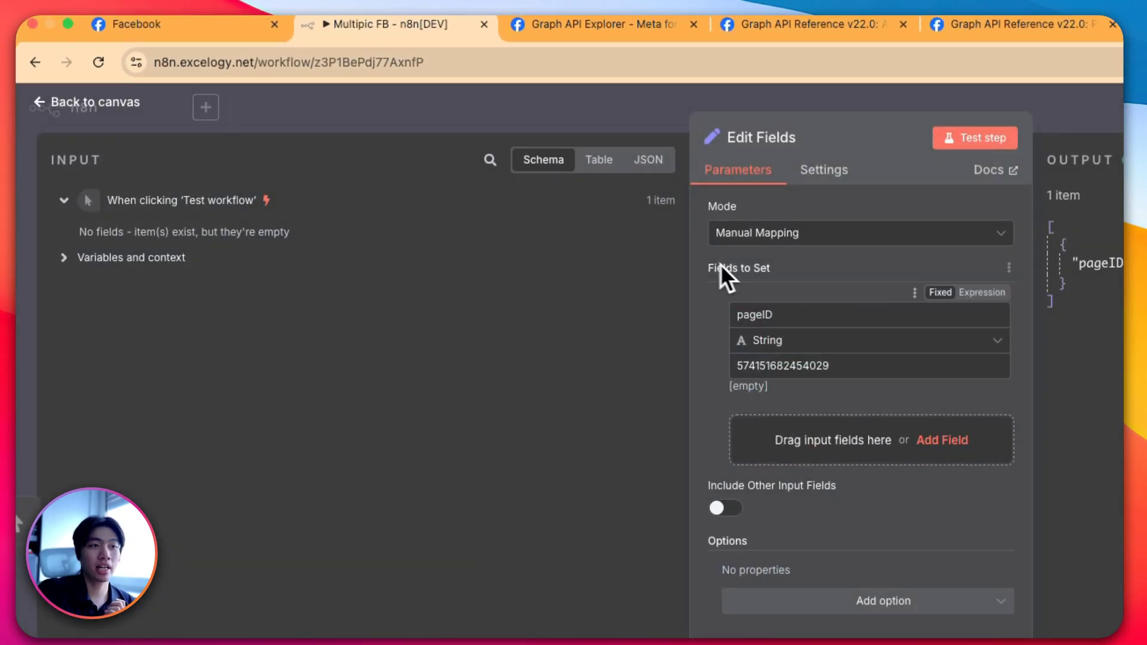
left_click(114, 106)
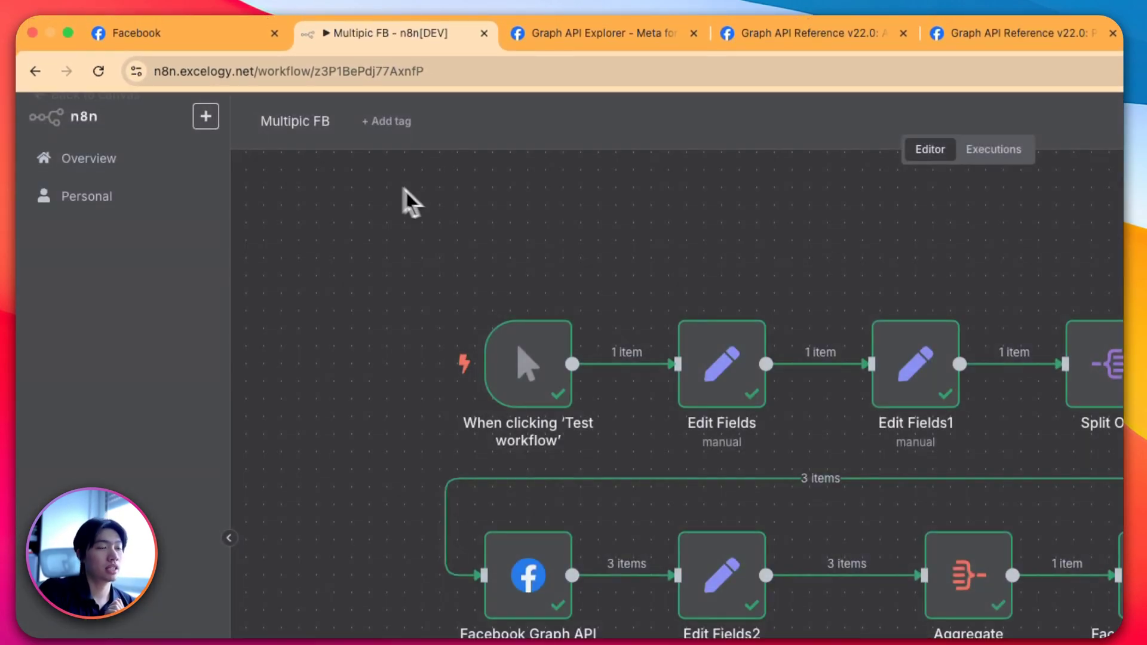
Inspect the Edit Fields1 node details, then go back to the canvas
left_click(750, 311)
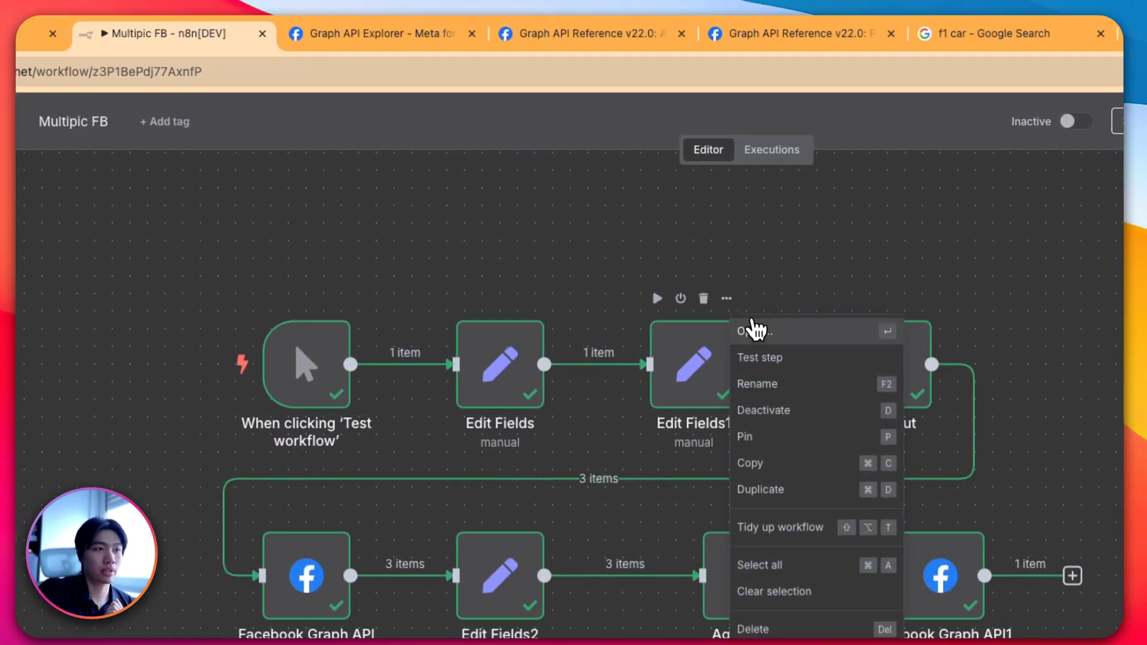
left_click(758, 324)
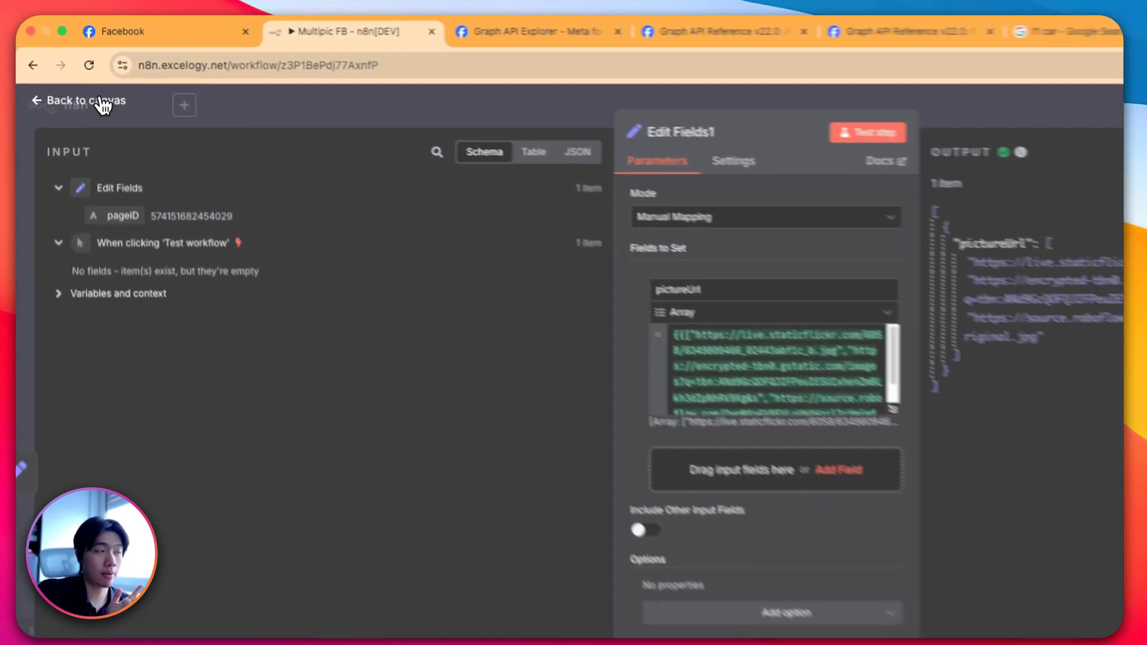
left_click(68, 78)
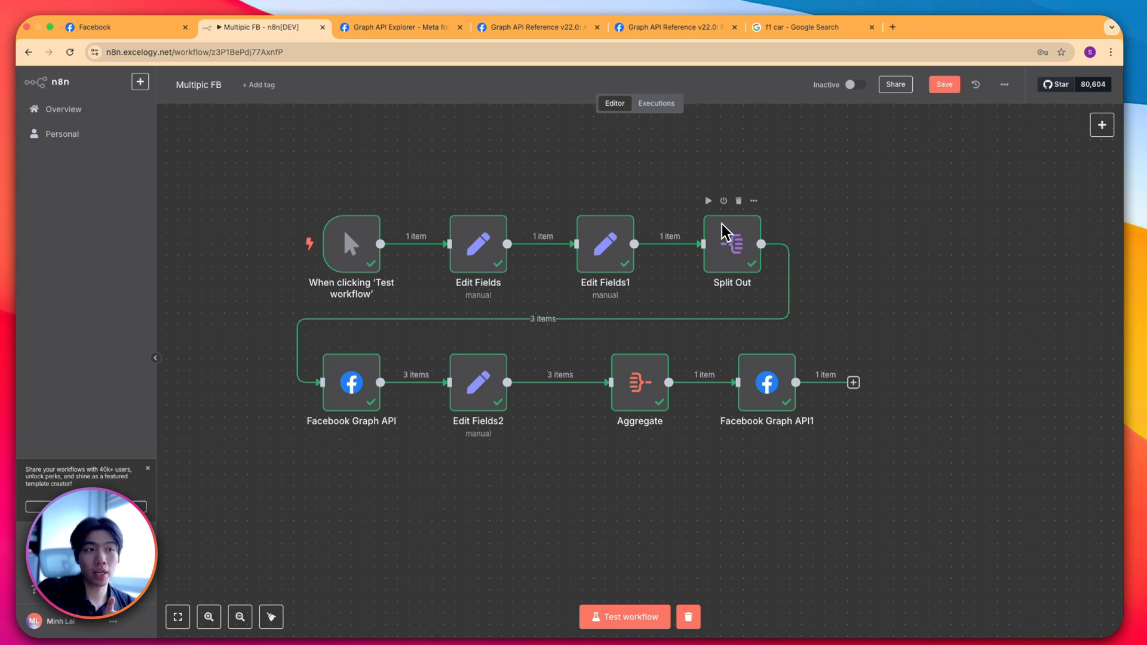
mouse_move(605, 243)
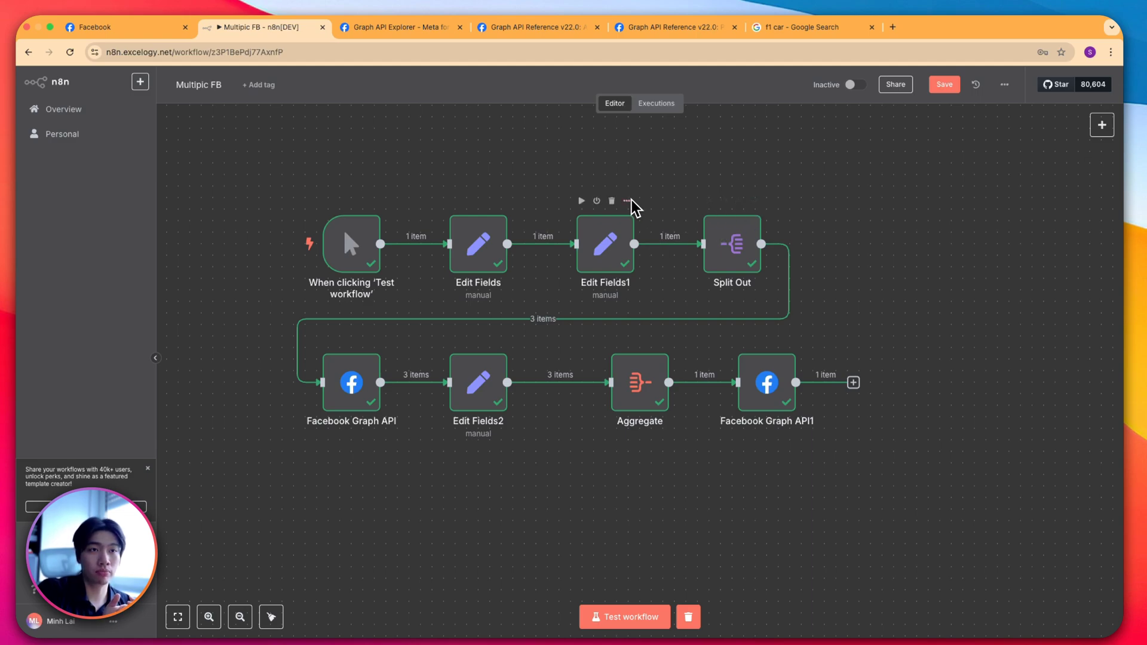
left_click(627, 201)
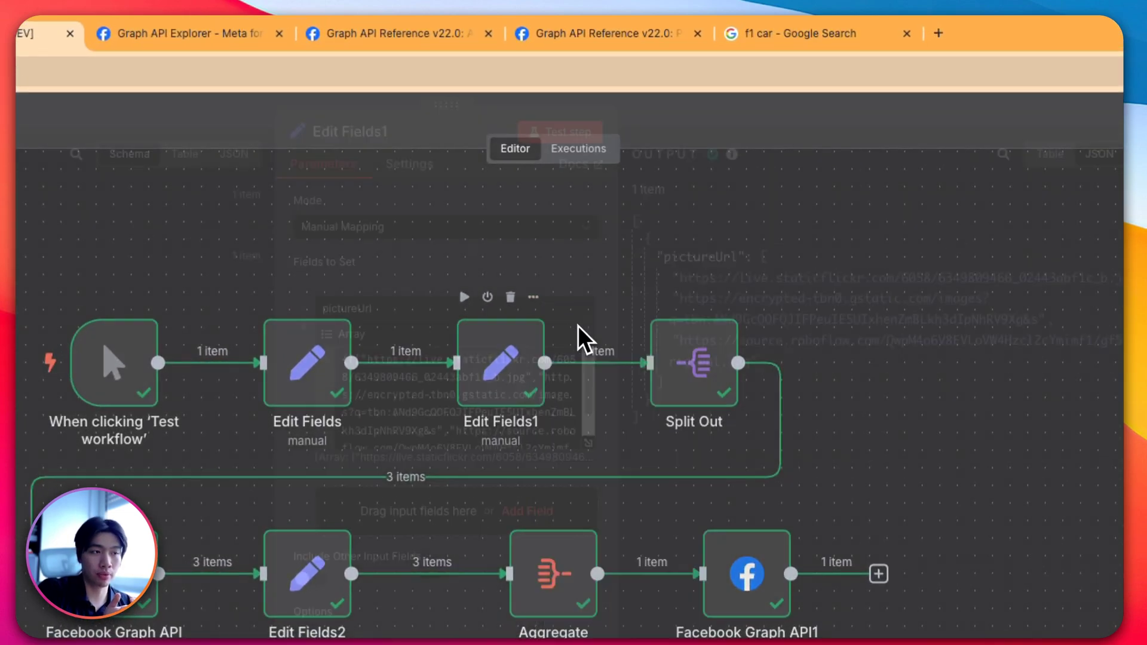
left_click(1050, 169)
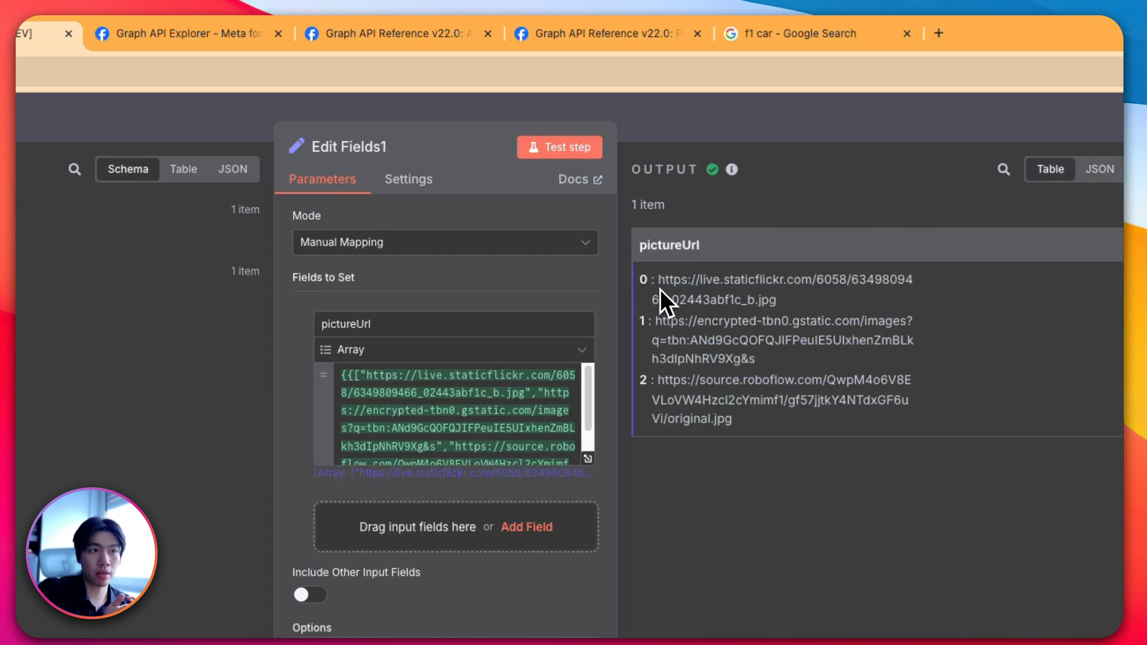
left_click_drag(643, 284, 797, 406)
left_click(804, 415)
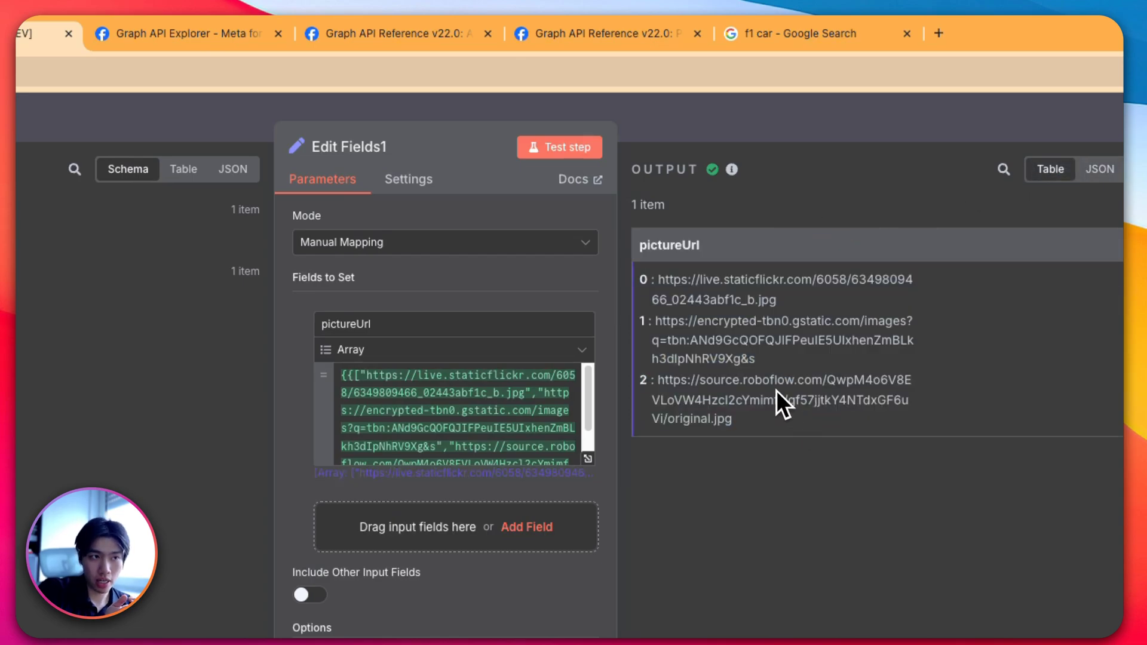
left_click_drag(647, 285, 773, 292)
left_click_drag(651, 309, 790, 355)
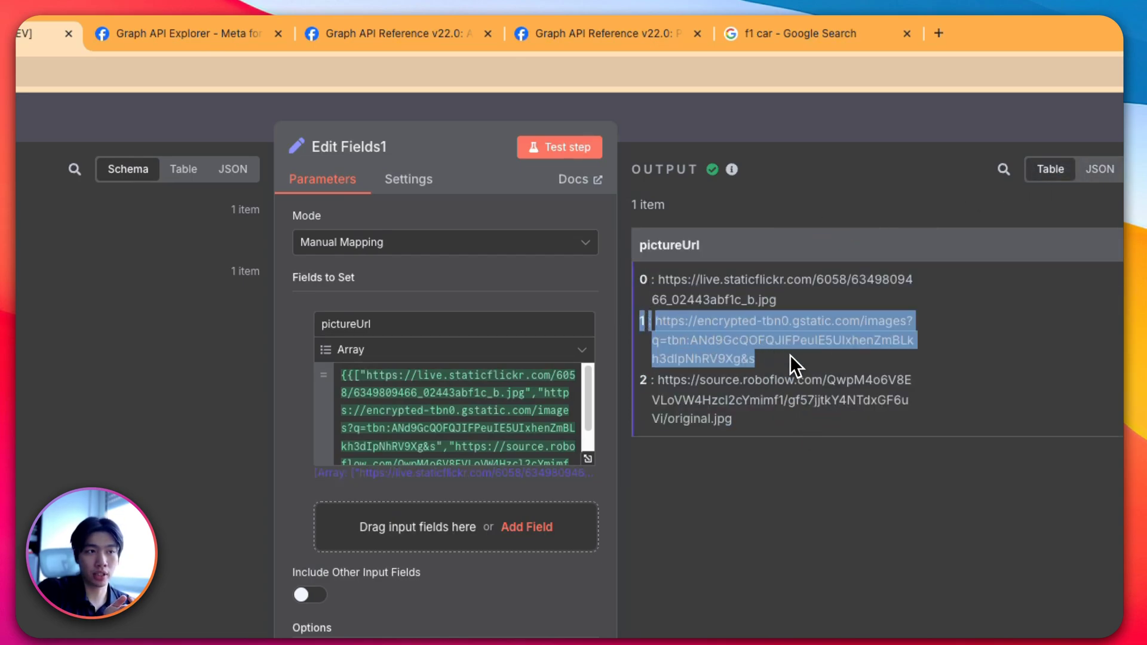
left_click_drag(769, 421, 644, 381)
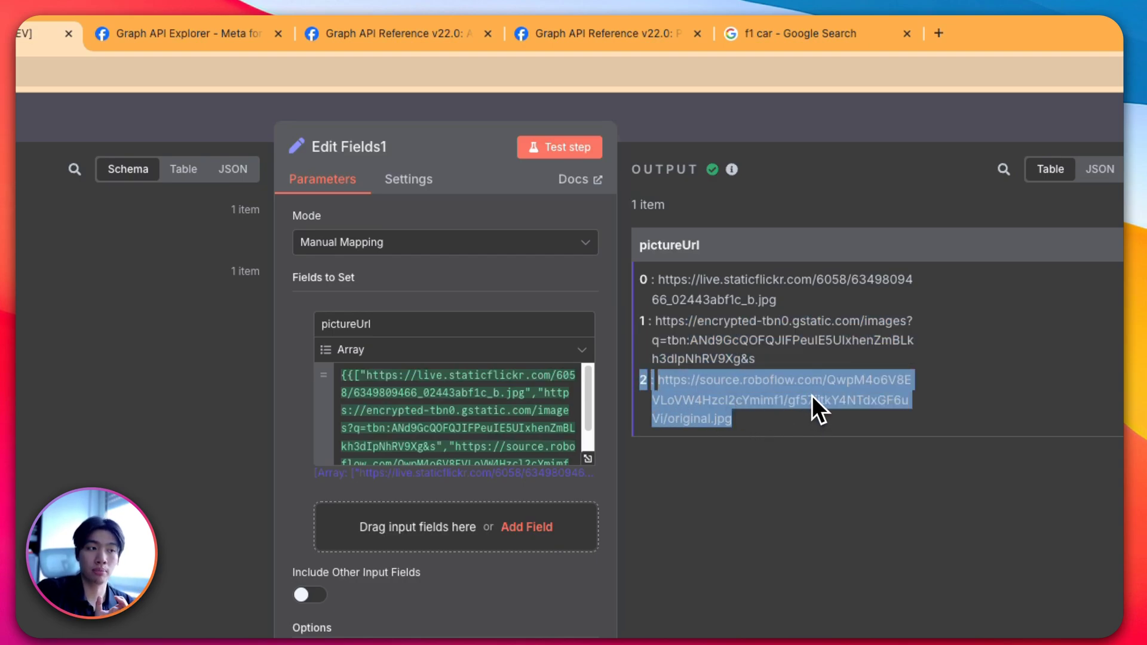
left_click(770, 419)
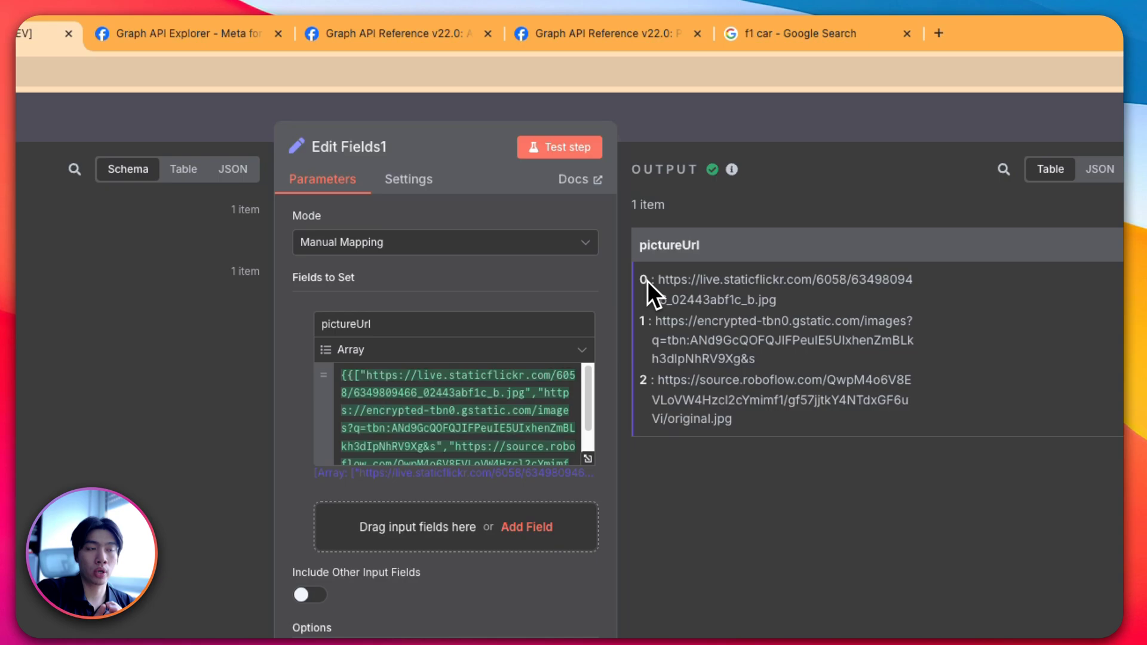
left_click_drag(647, 288, 497, 188)
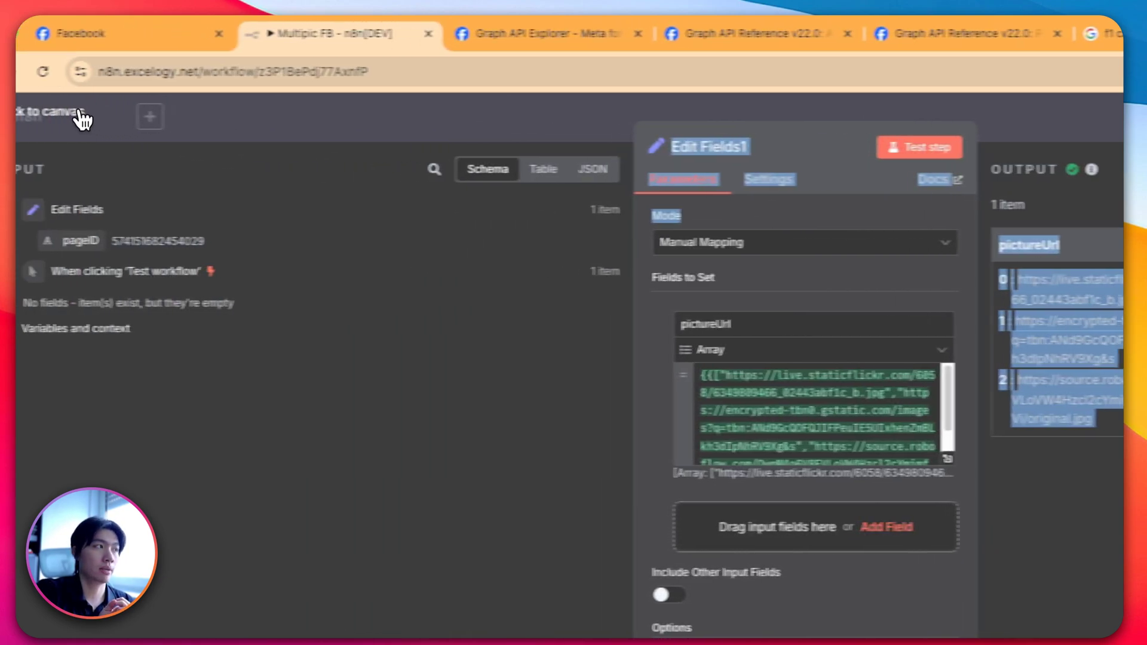
left_click(36, 117)
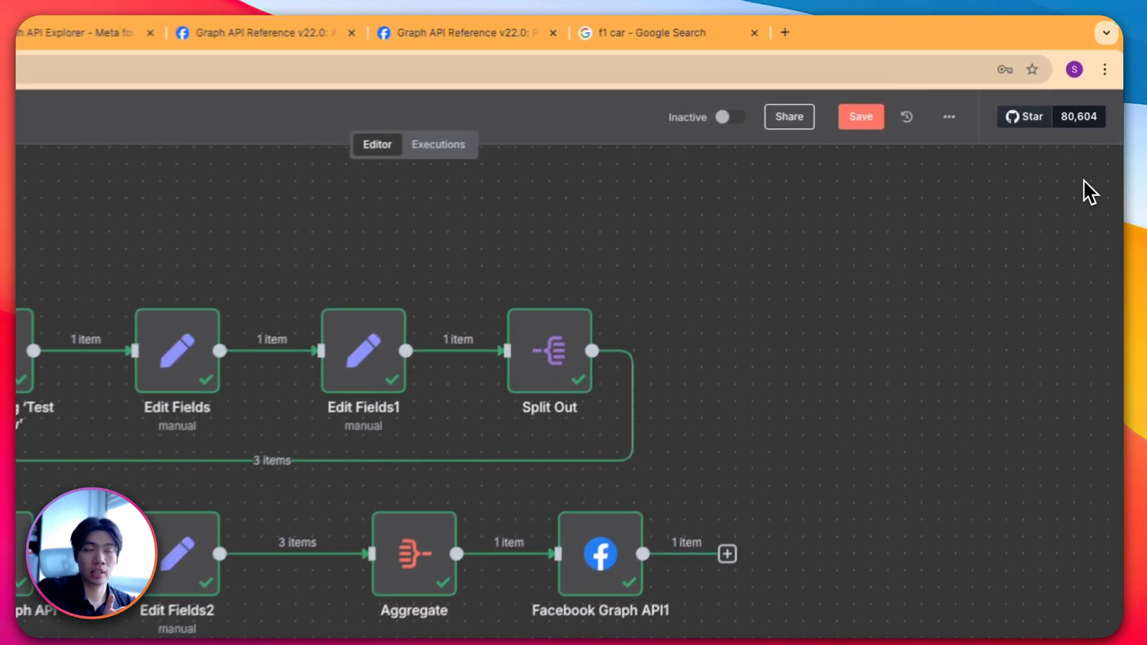
left_click(1083, 181)
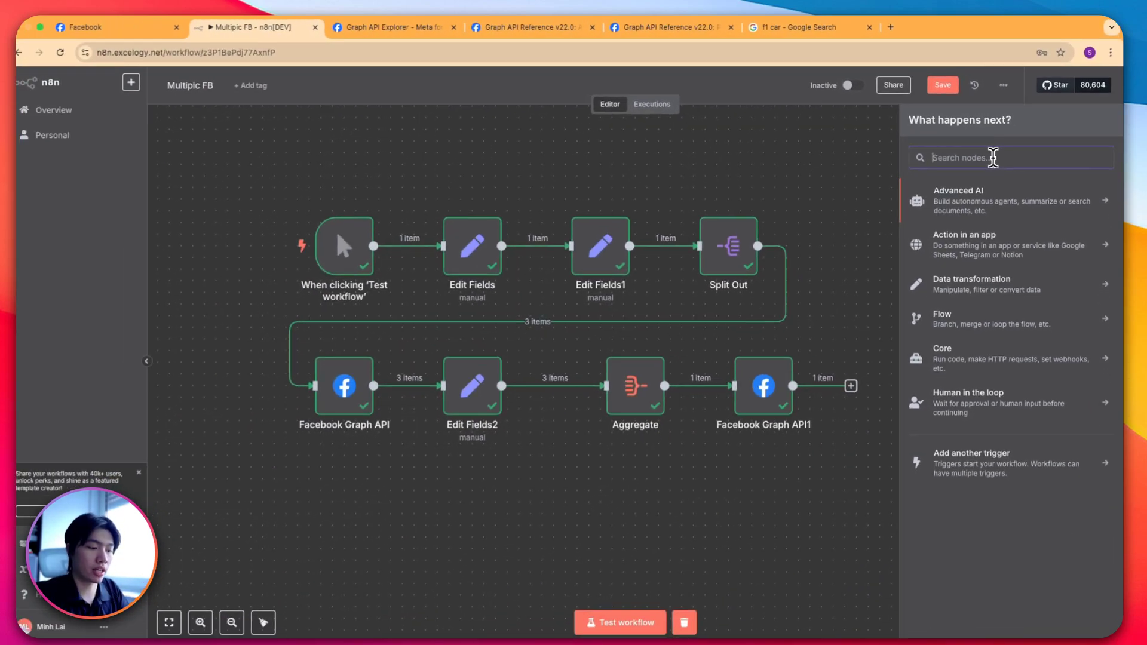
type("l")
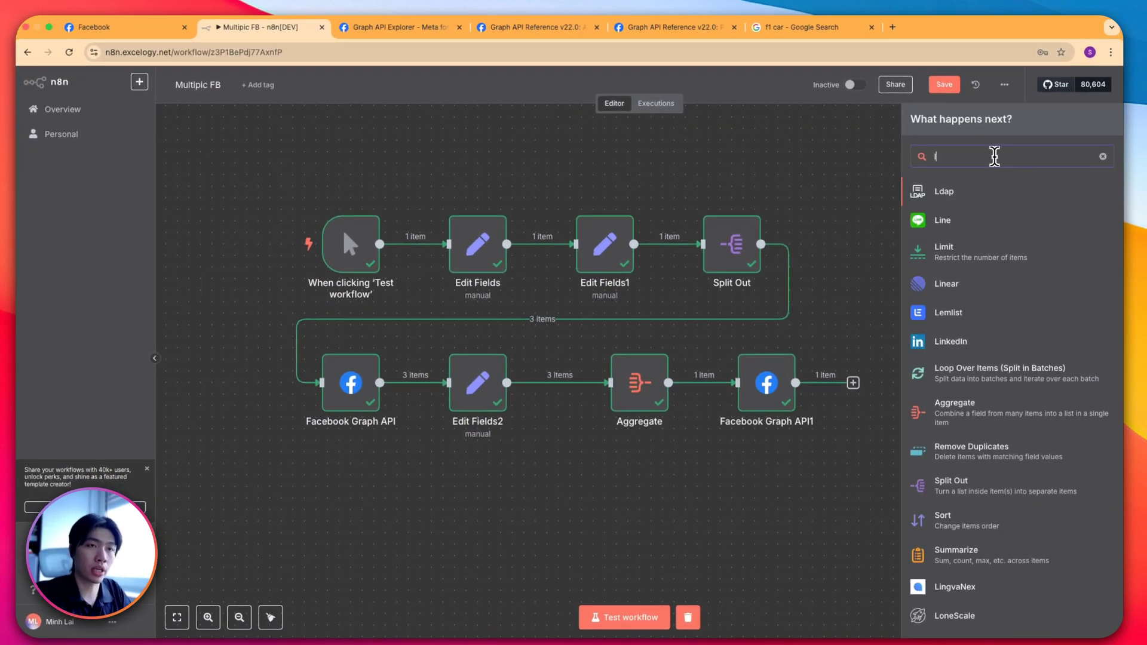
type("ooo")
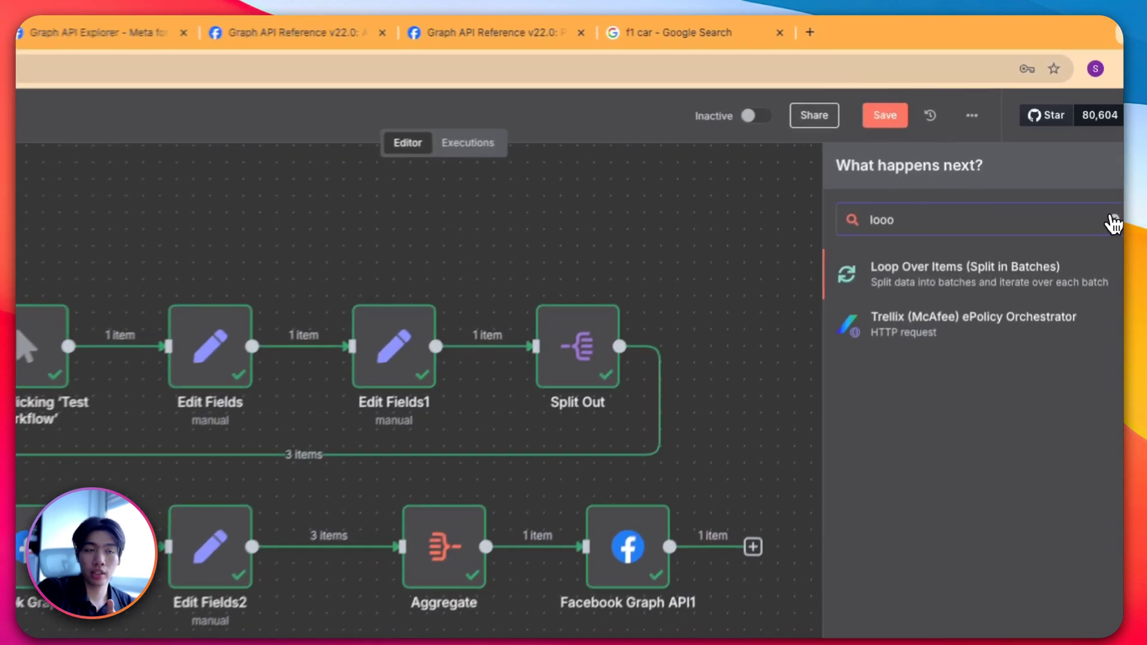
left_click(1103, 157)
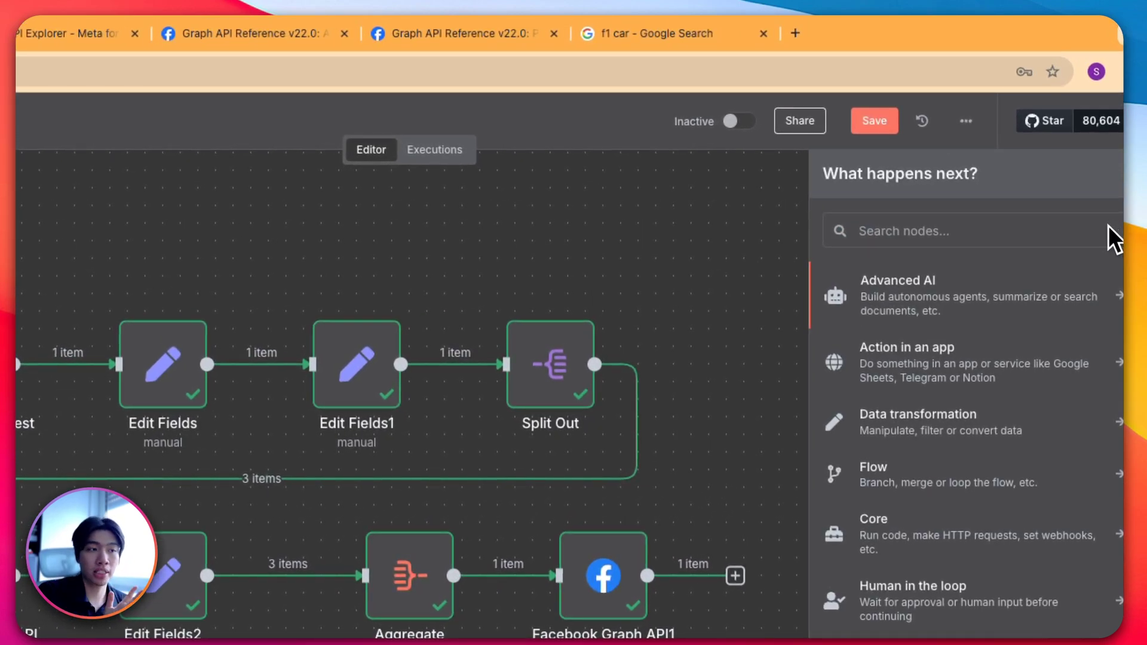
left_click(757, 295)
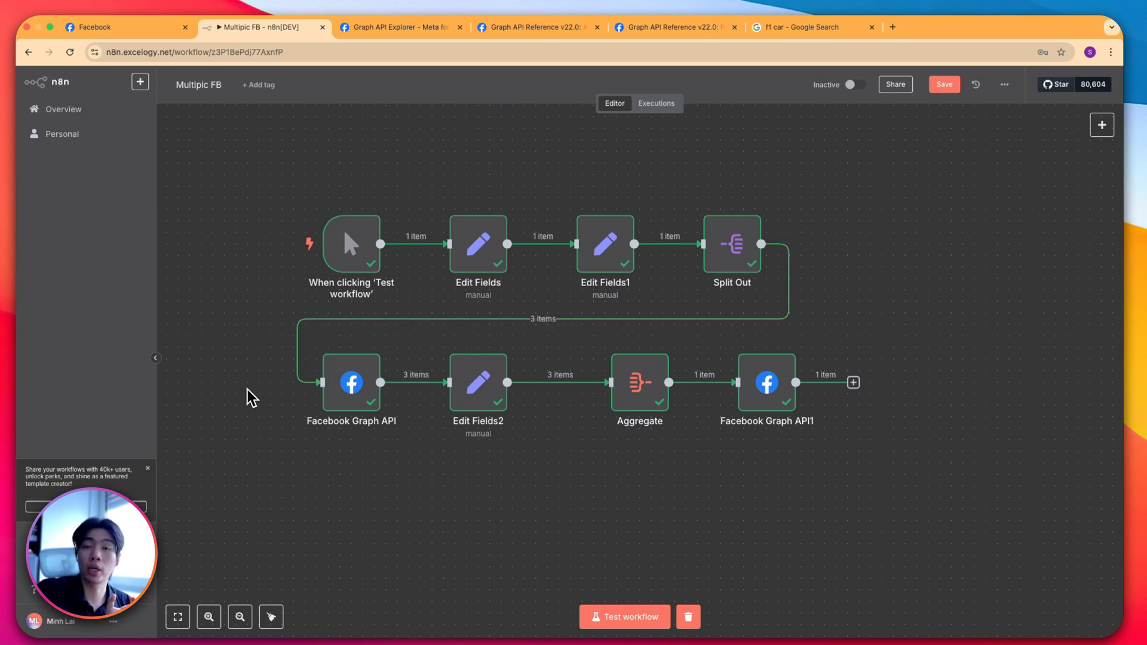
mouse_move(352, 382)
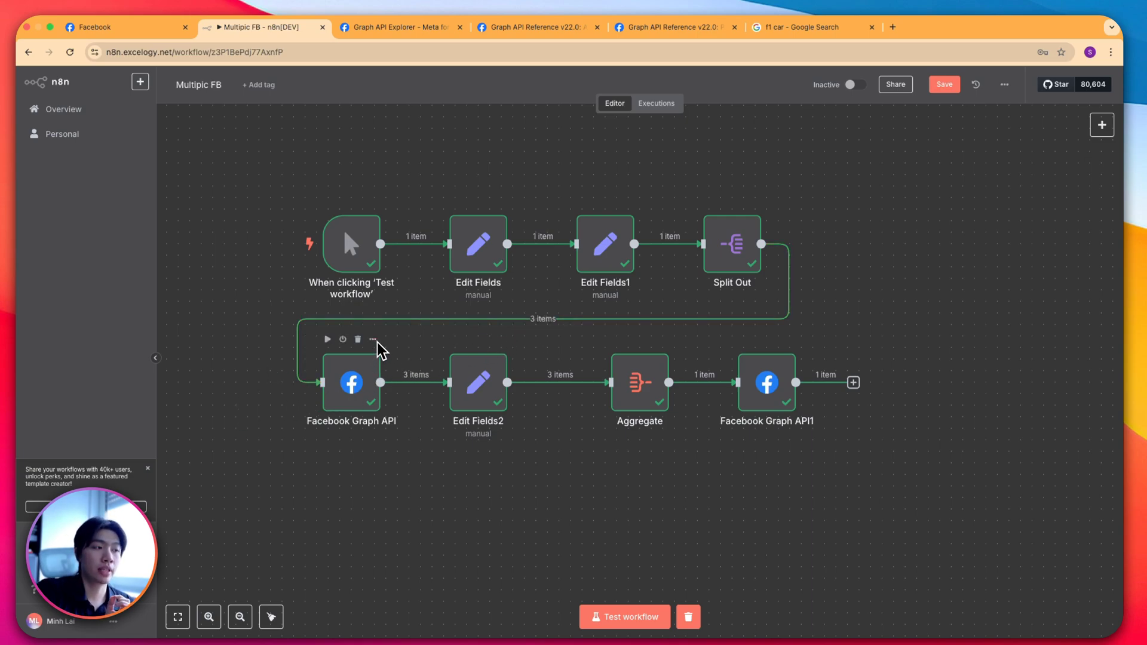
Check the three photo IDs returned by the Facebook Graph API node
left_click(373, 339)
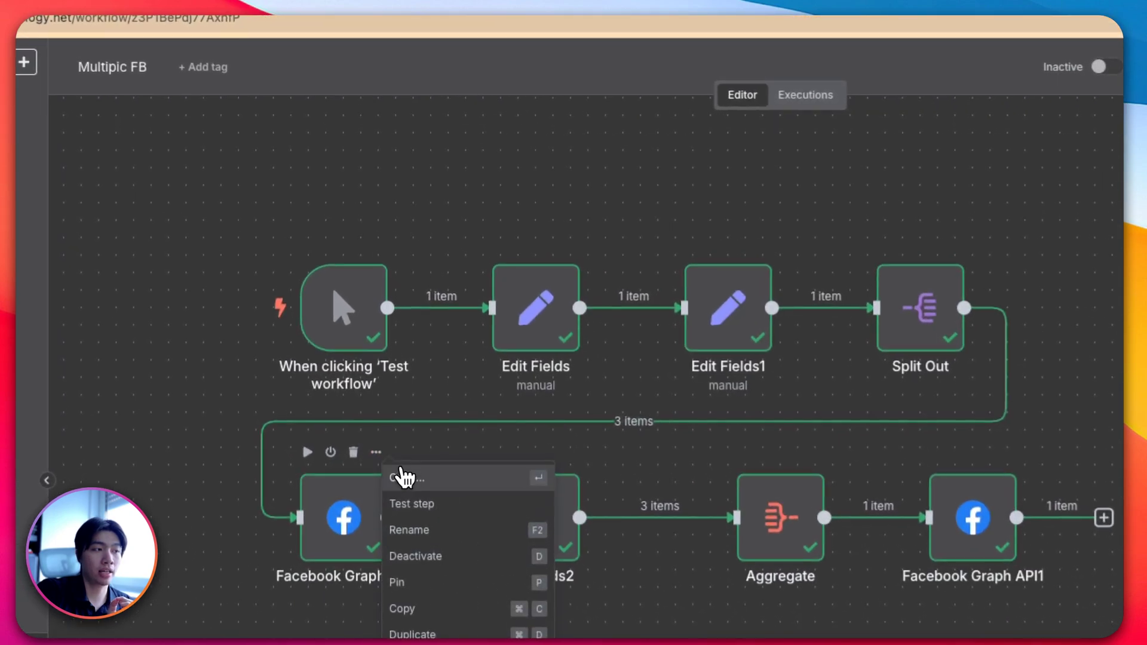
left_click(388, 353)
left_click_drag(862, 222, 842, 287)
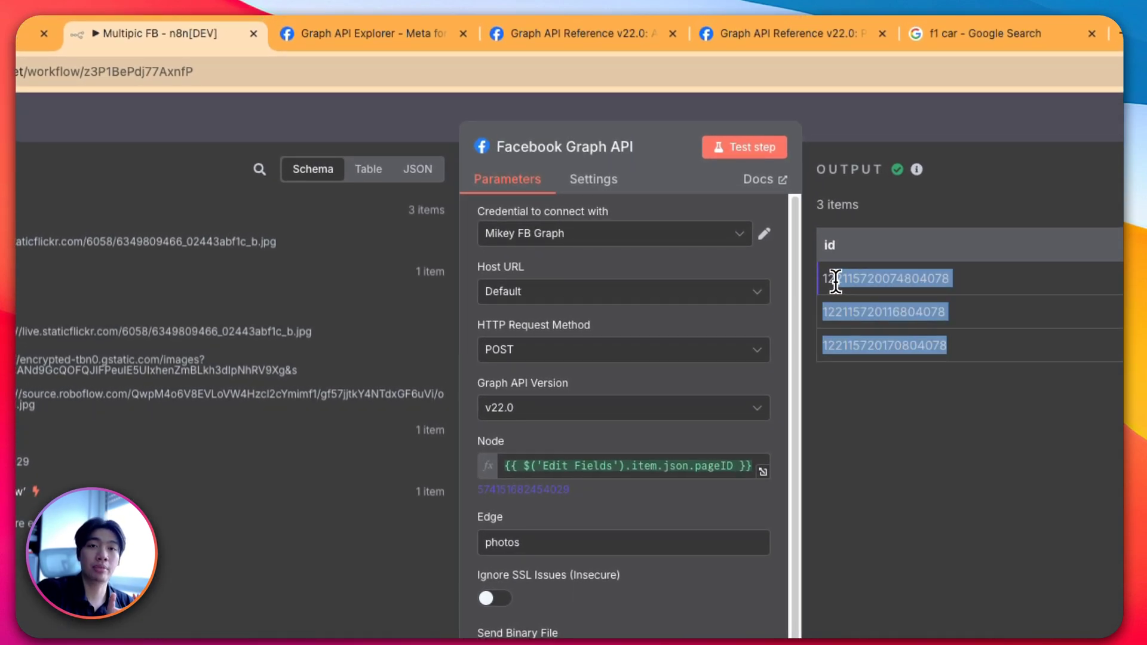
left_click_drag(843, 286, 817, 281)
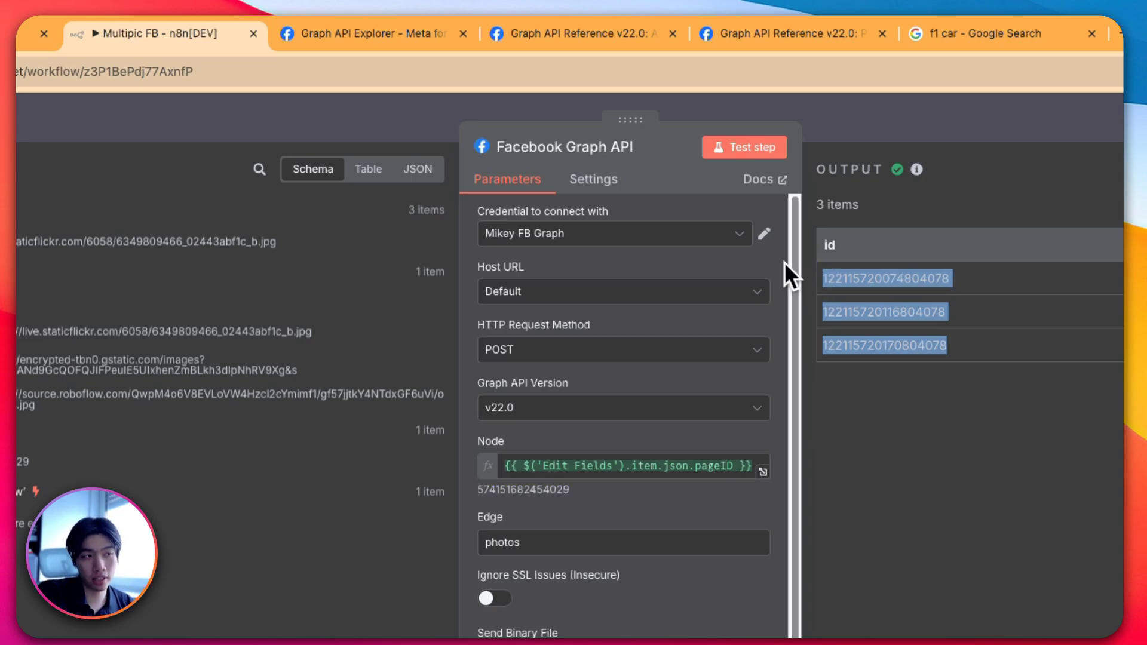
left_click(117, 123)
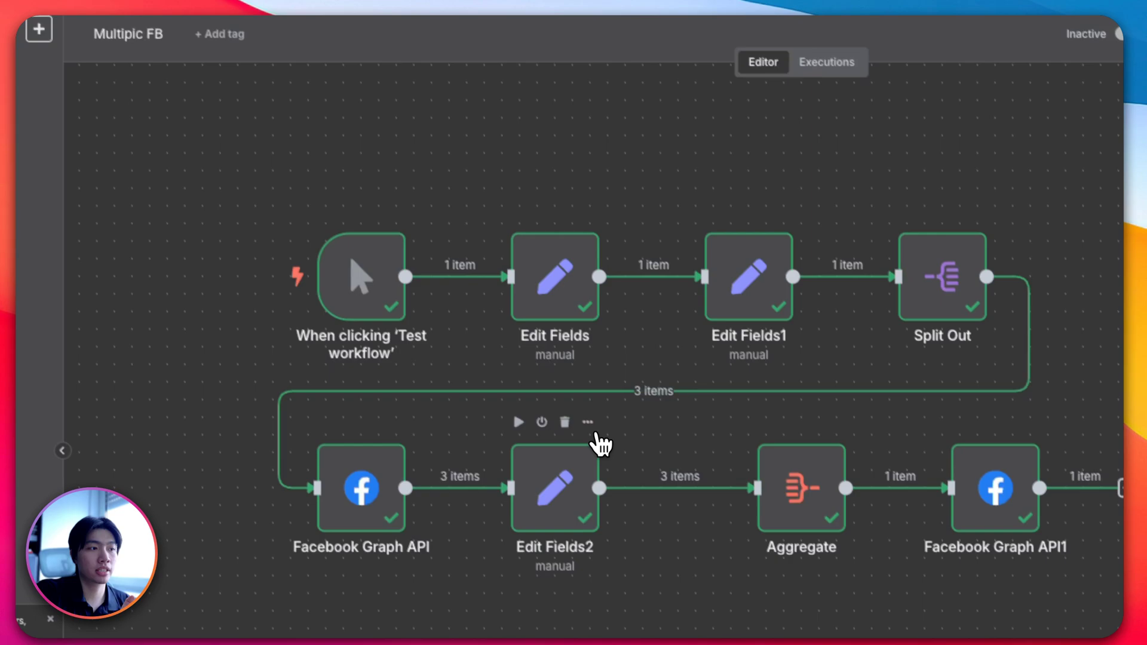
Compare the three media_fbid outputs of Edit Fields2 against the attached_media example in the documentation
right_click(597, 436)
left_click(599, 442)
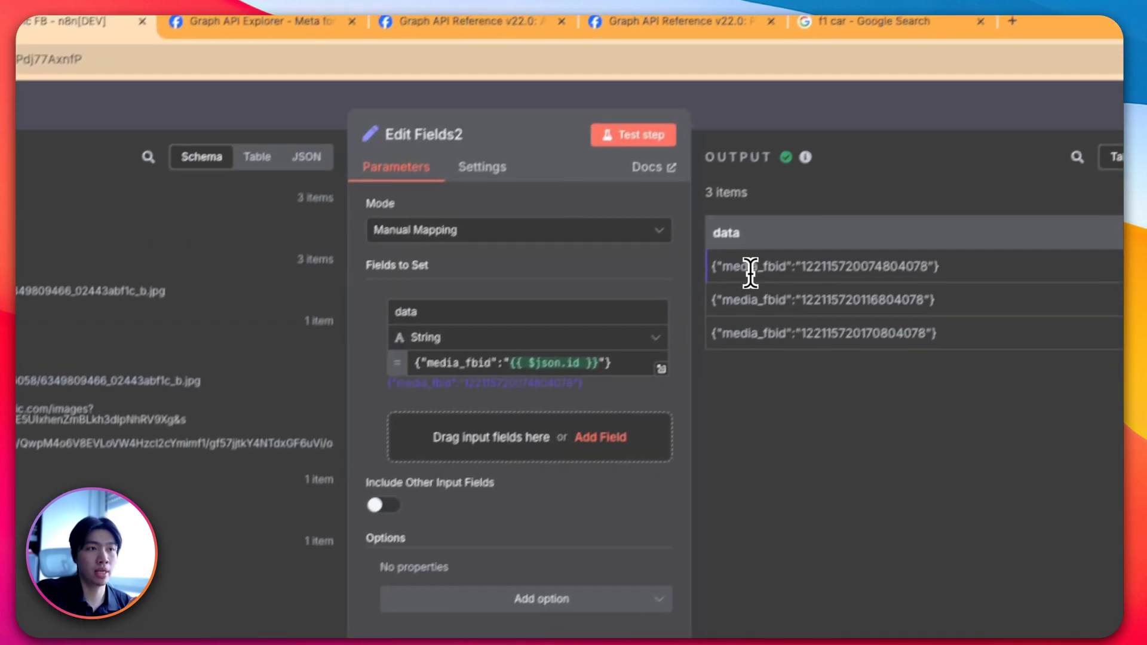
left_click_drag(694, 279, 916, 278)
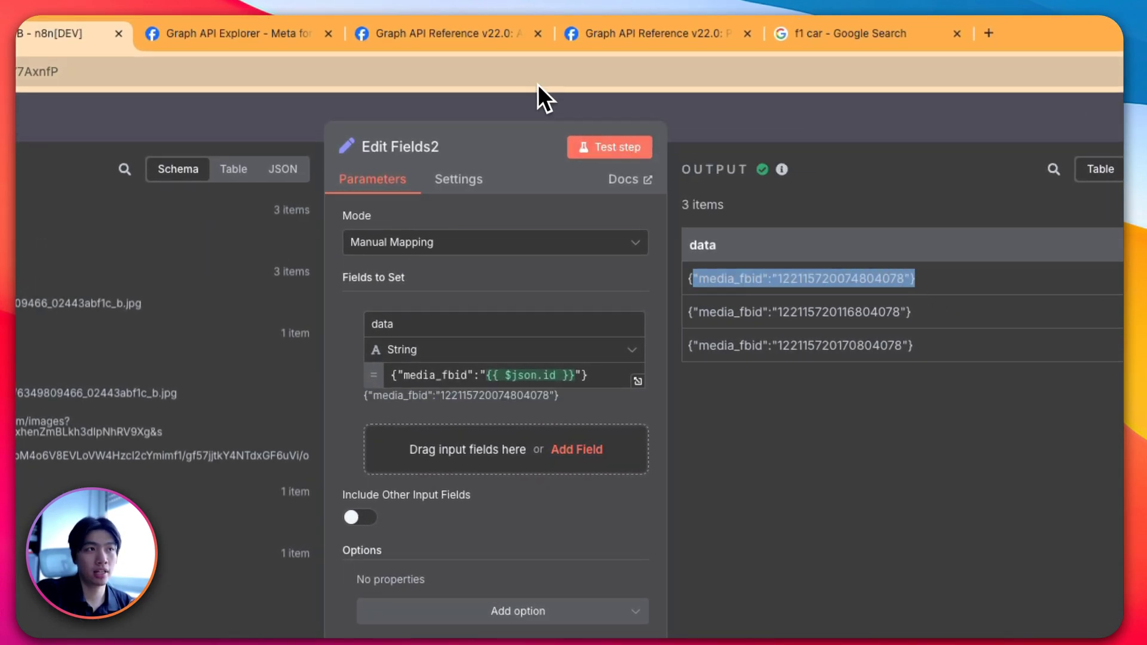
left_click(651, 34)
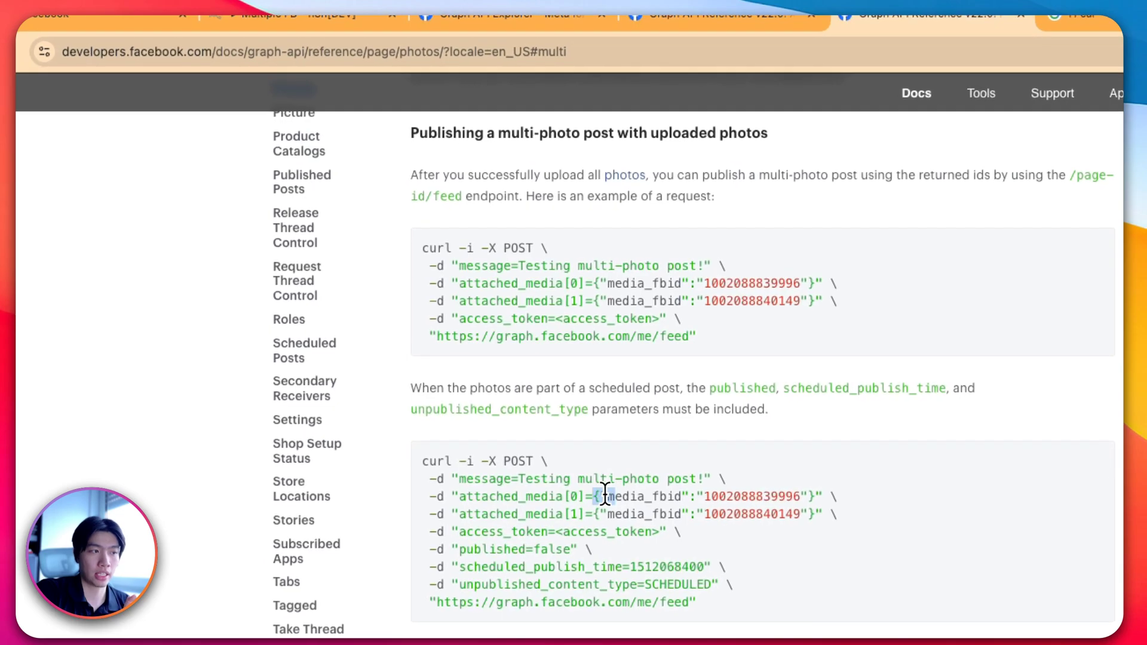
left_click_drag(590, 497, 816, 496)
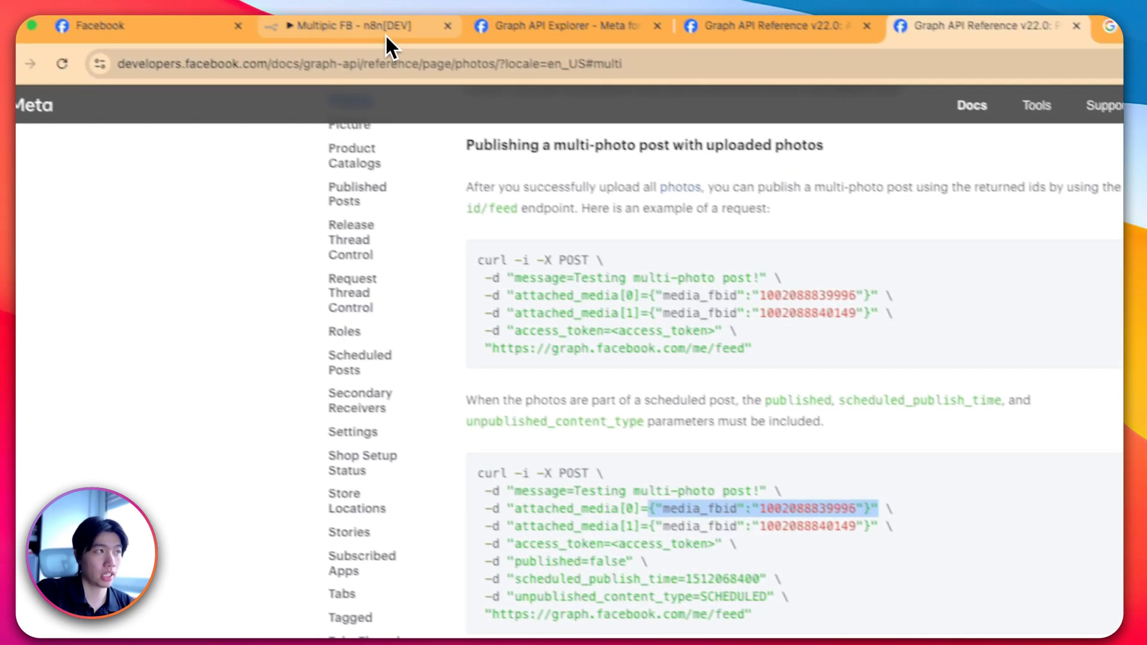
left_click(386, 37)
left_click_drag(1006, 346, 768, 277)
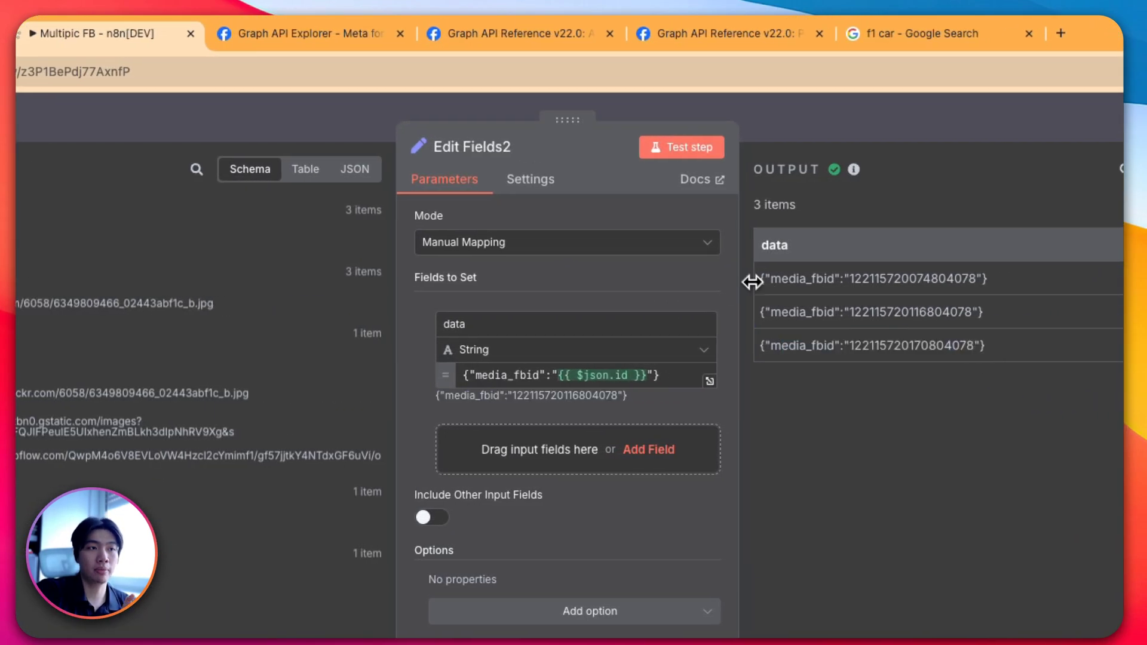
left_click(110, 124)
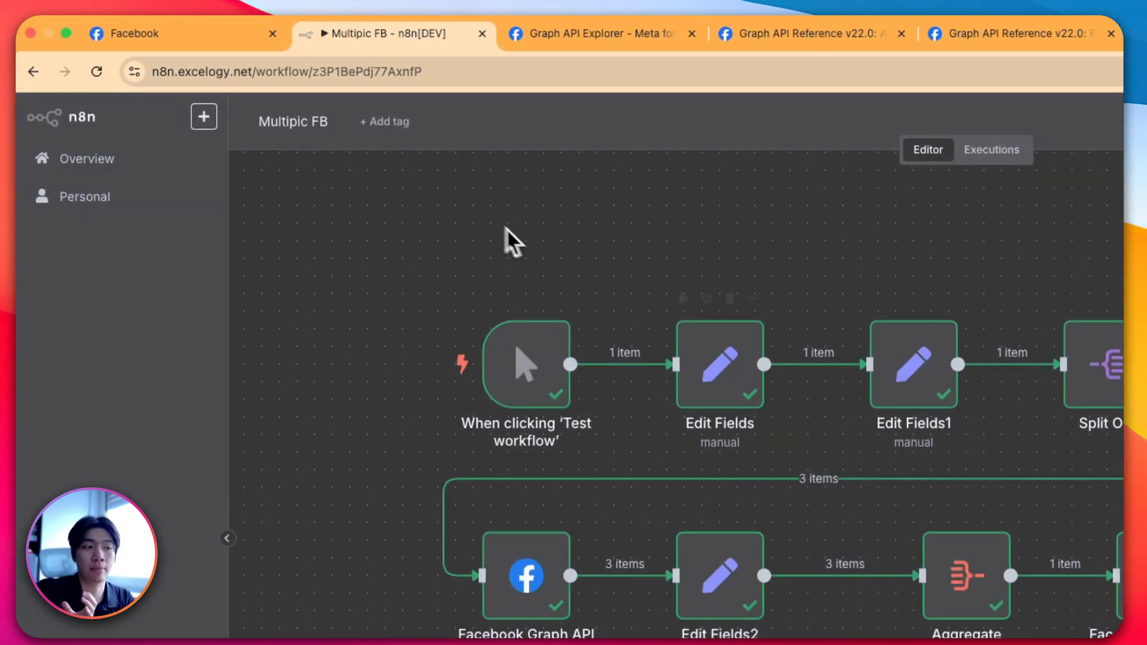
Confirm the Aggregate step combines the three media IDs into one output item
left_click(729, 454)
left_click(764, 487)
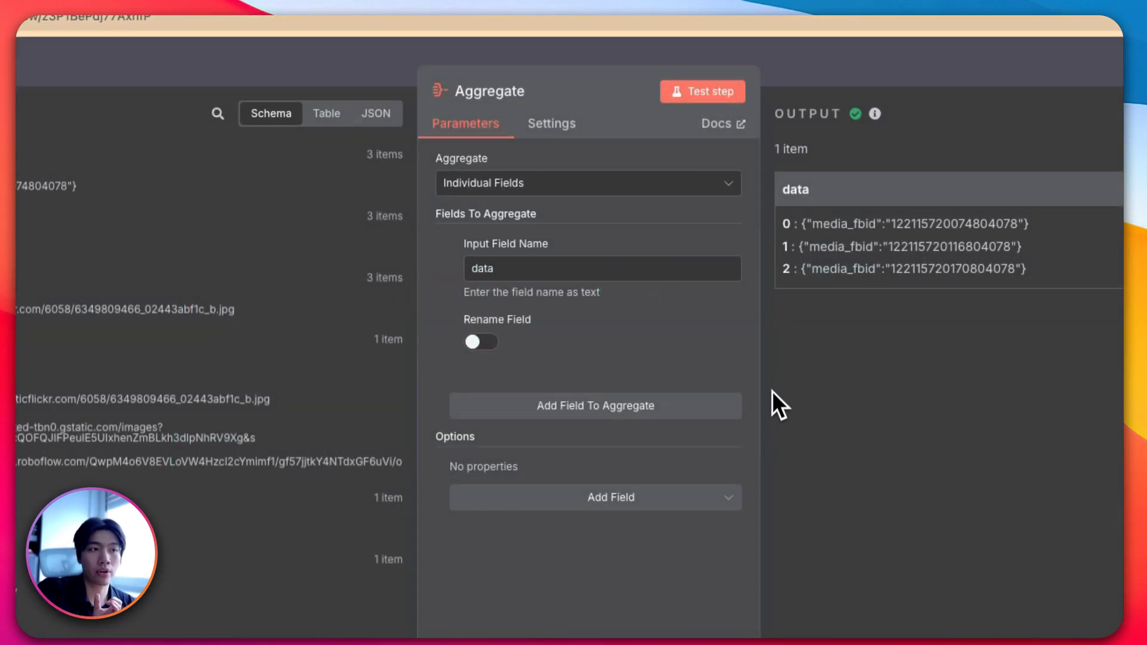
left_click_drag(787, 236, 1026, 316)
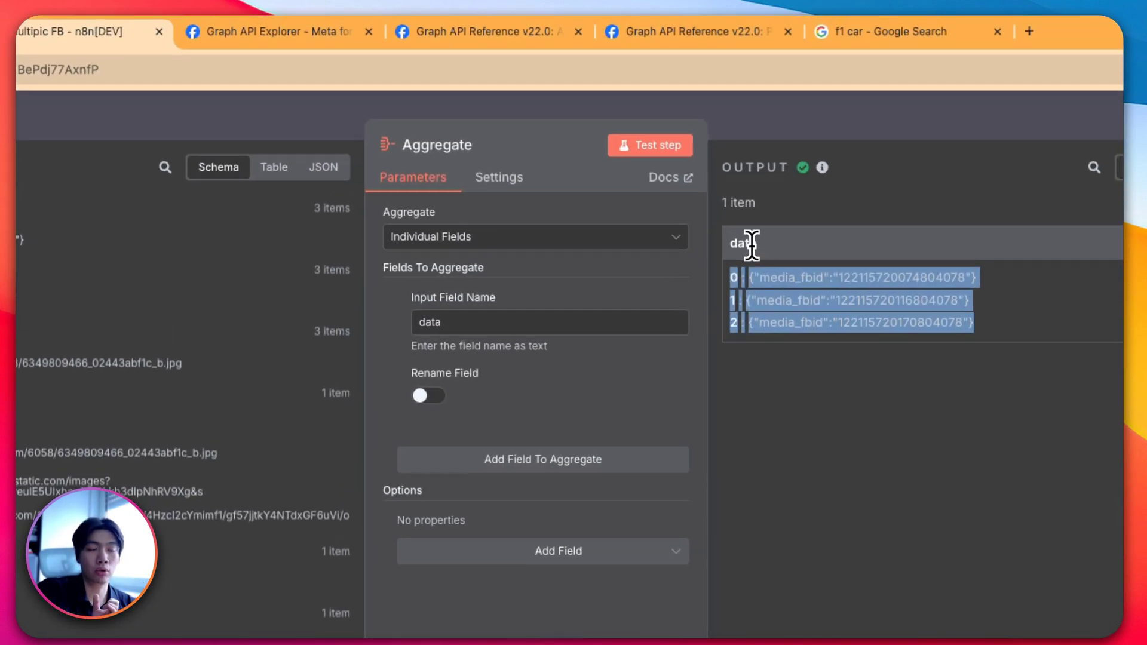
left_click(747, 269)
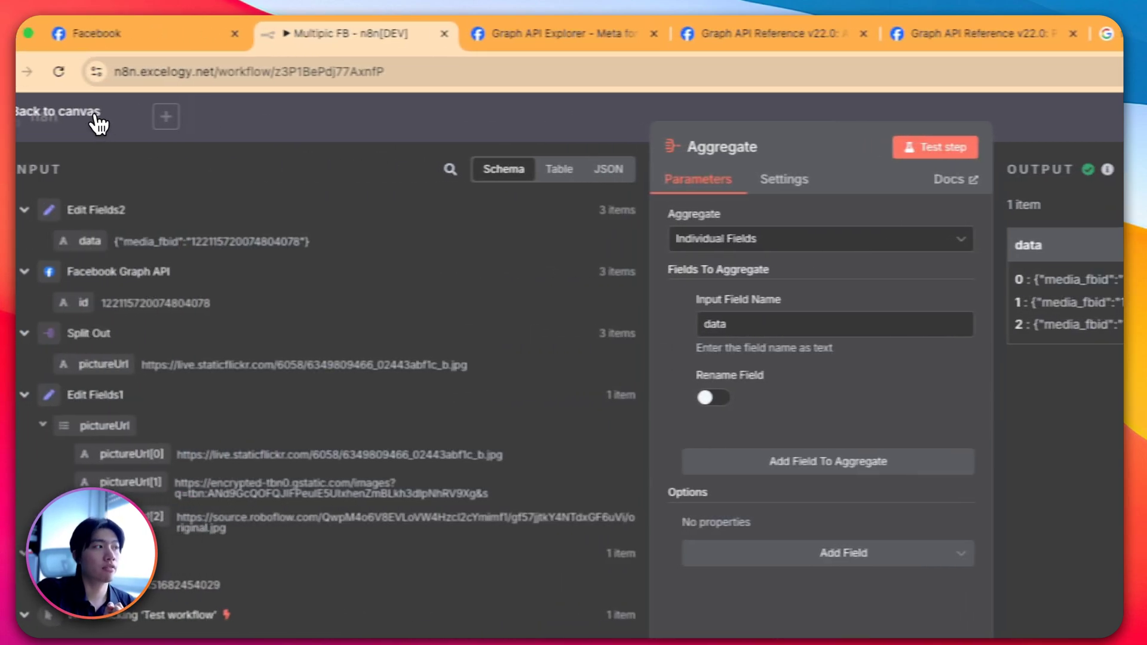
left_click(96, 116)
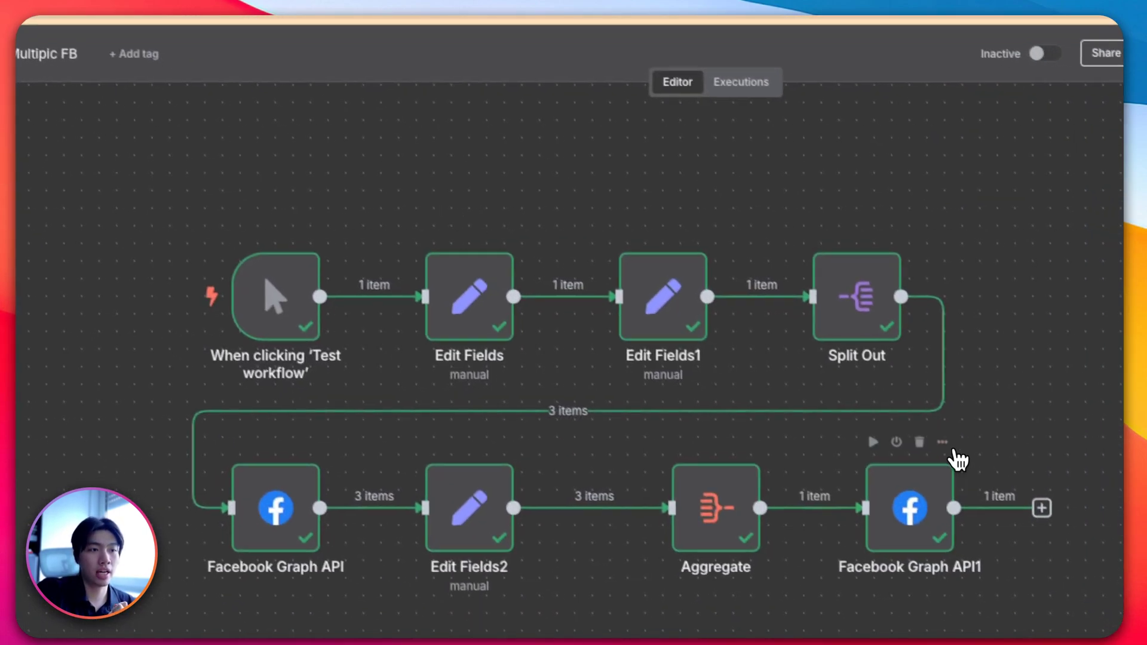
left_click(942, 442)
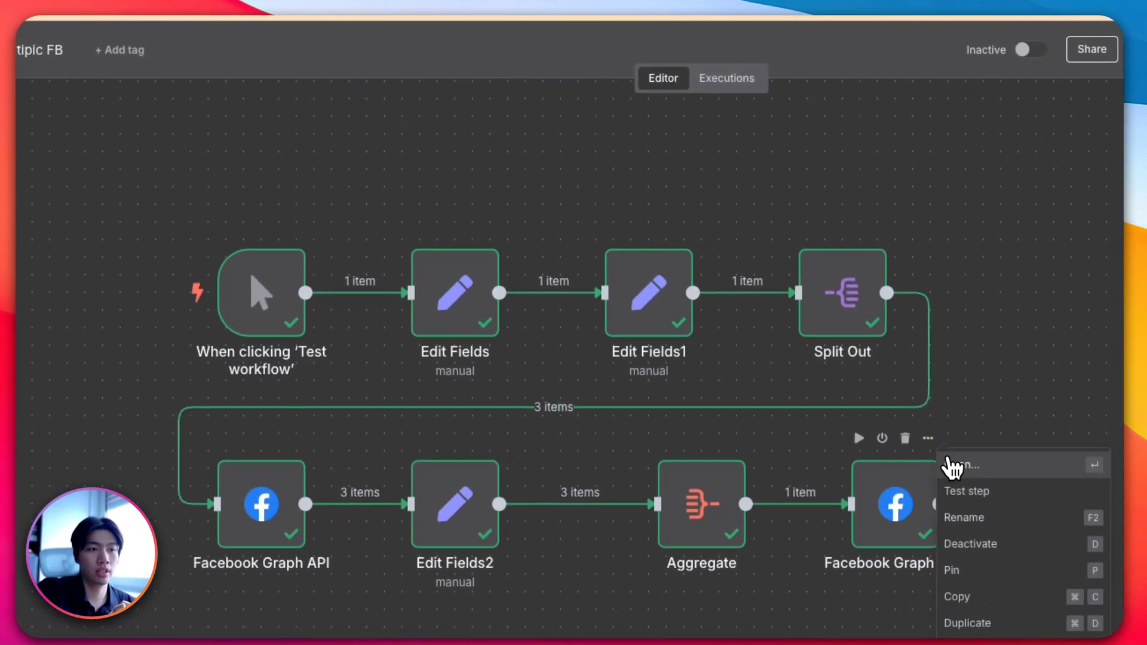
left_click(955, 467)
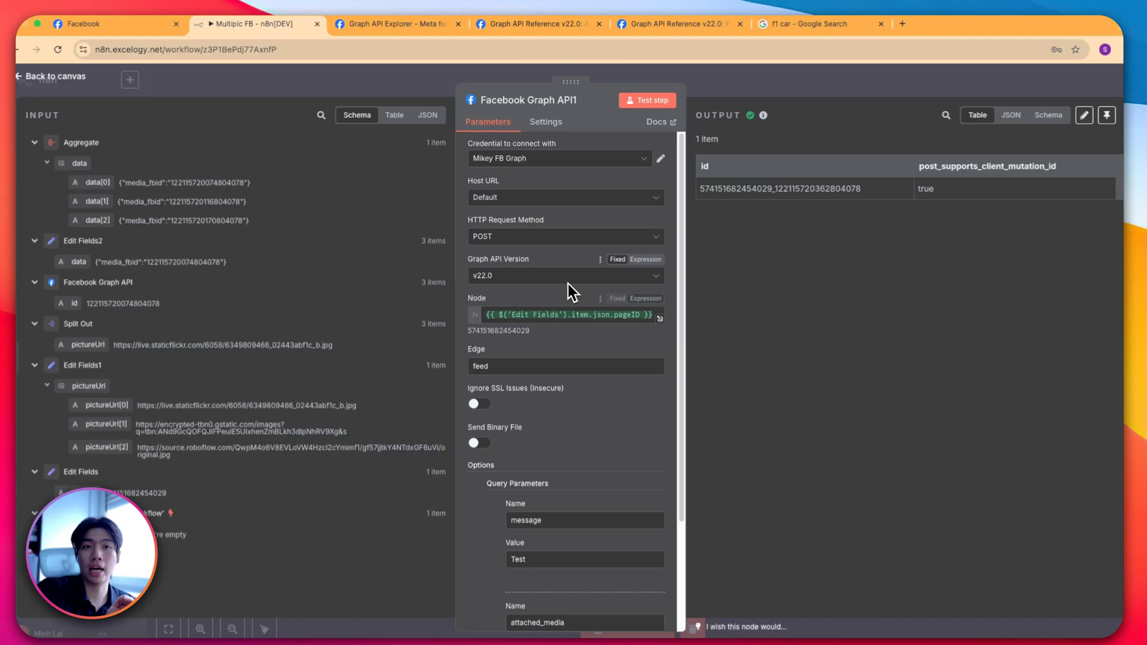
scroll(574, 298, "down", 5)
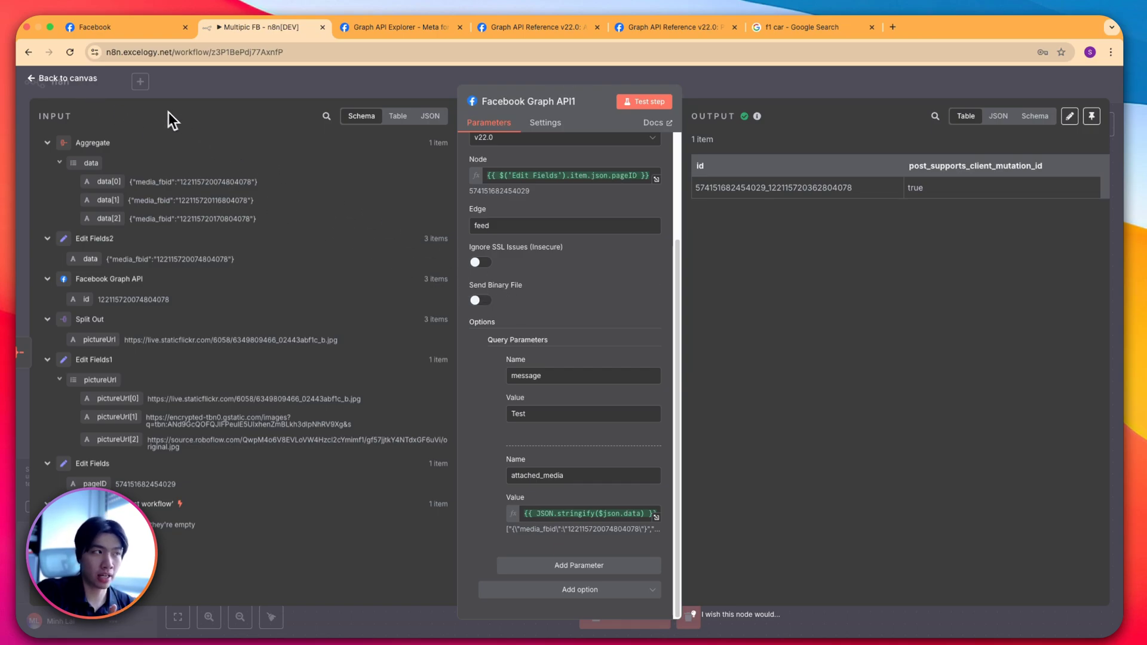
left_click(66, 78)
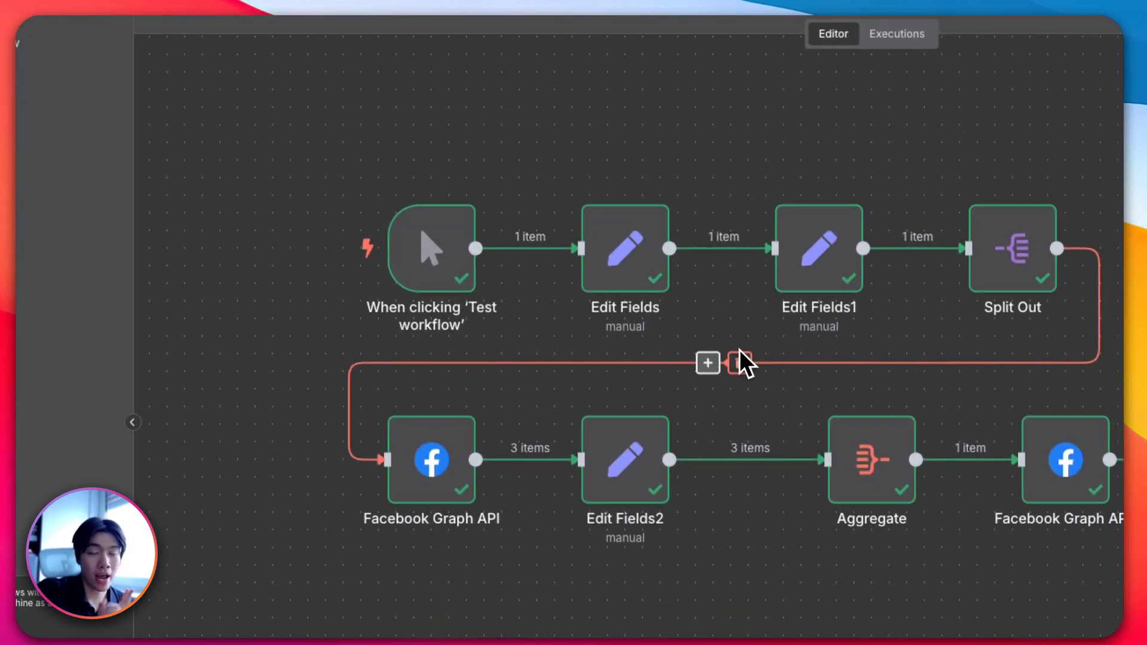
left_click(459, 394)
left_click(478, 418)
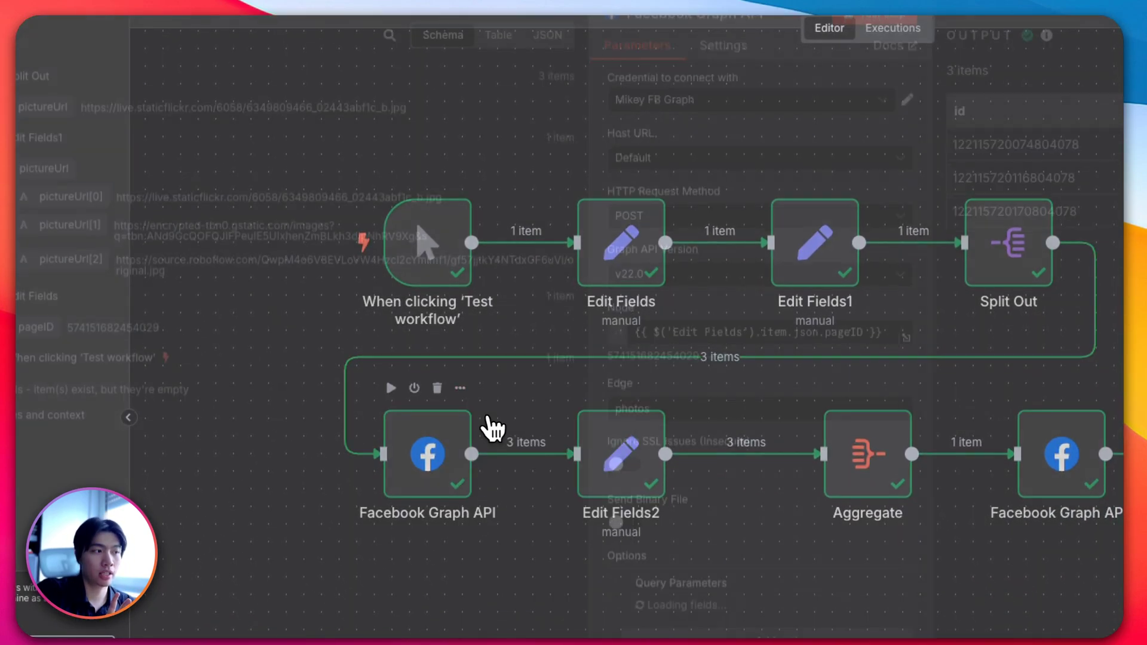
scroll(770, 491, "down", 5)
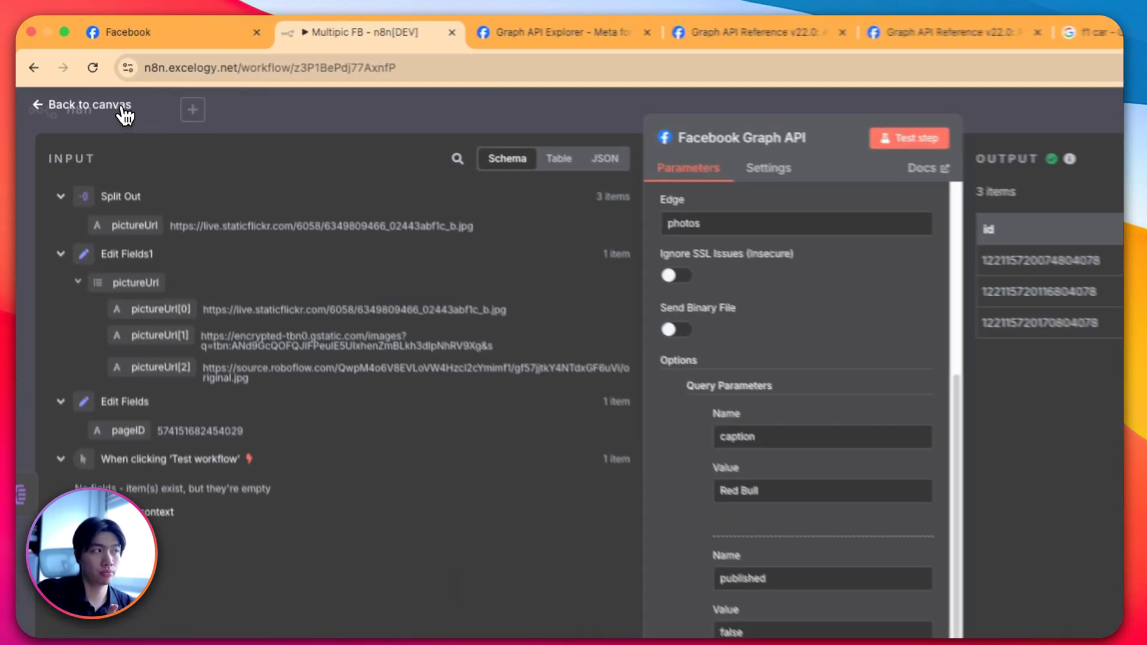
left_click(84, 79)
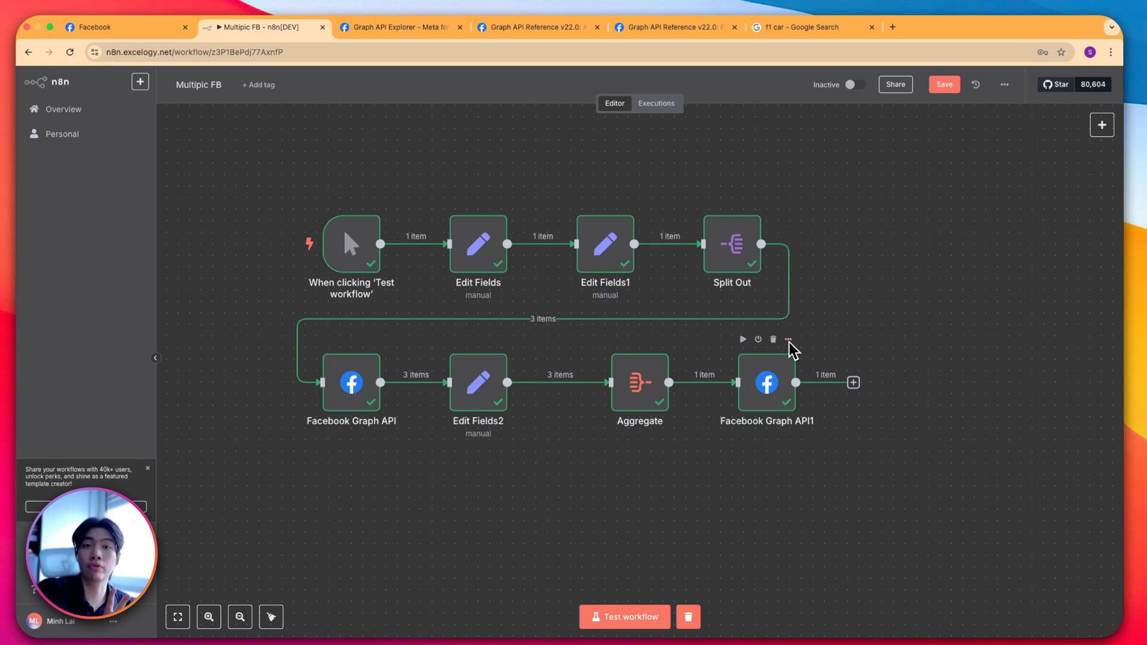
Cut the pictureUrl array in Edit Fields1 down to the first image URL, fixing the closing quote
left_click(499, 200)
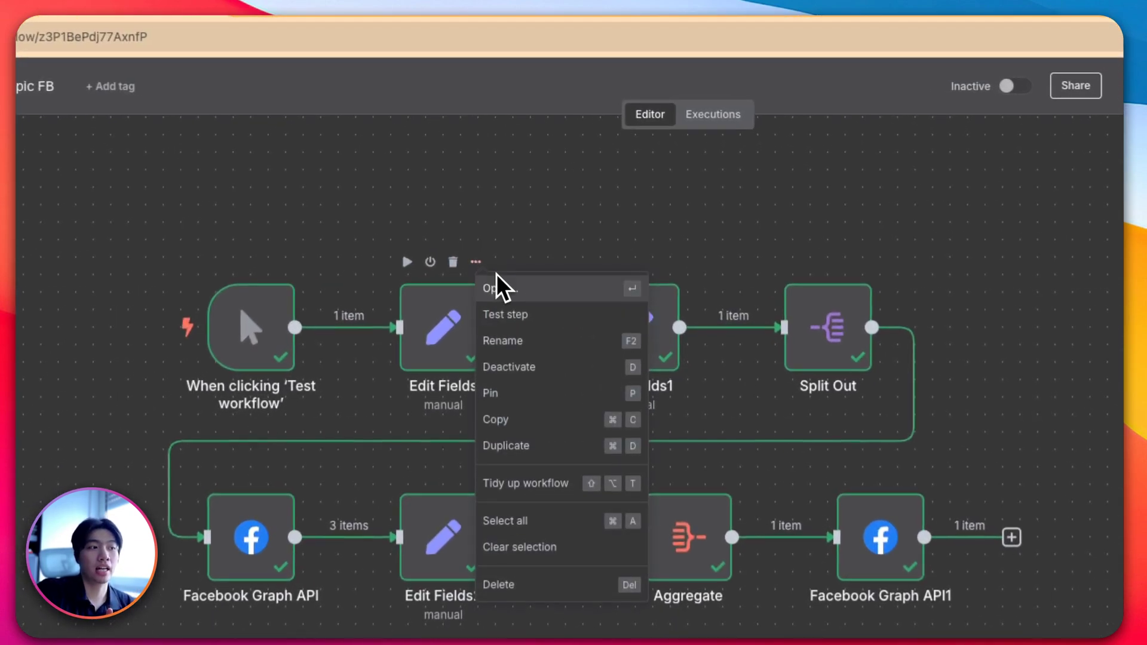
left_click(687, 245)
left_click(677, 264)
left_click(688, 295)
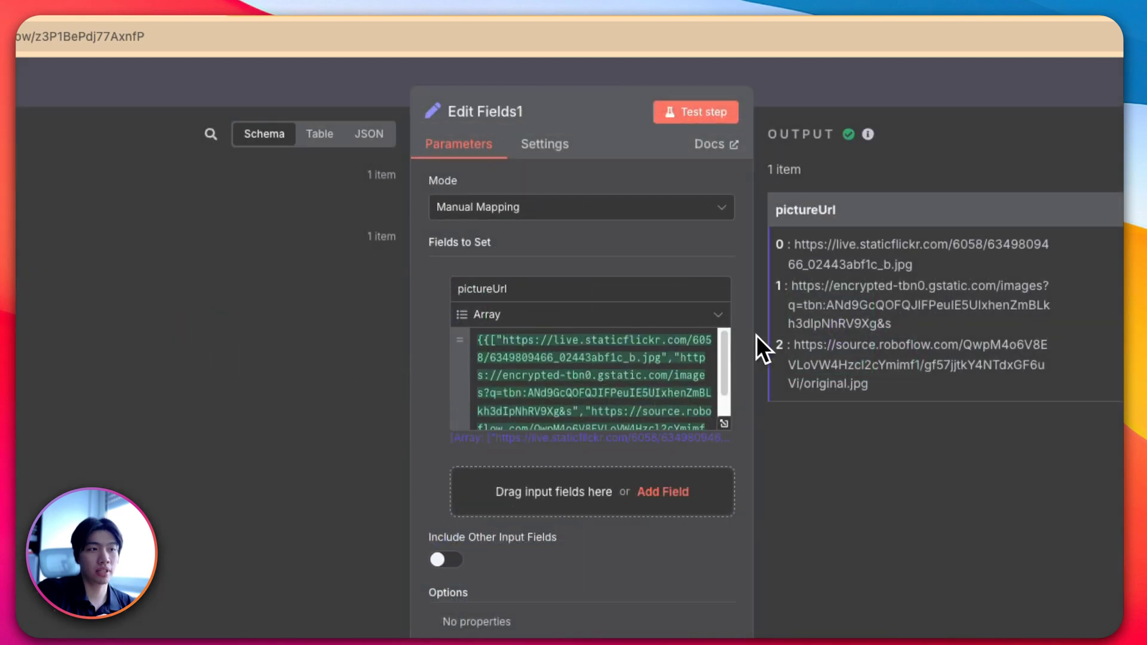
left_click(634, 365)
scroll(621, 364, "down", 1)
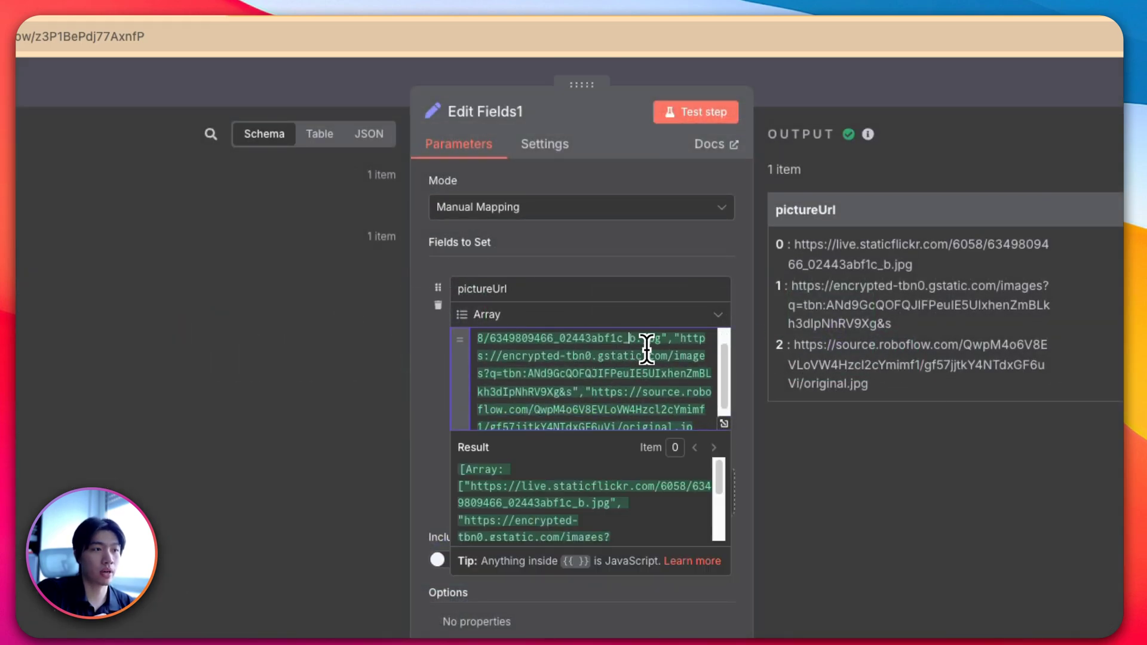
left_click_drag(668, 338, 501, 418)
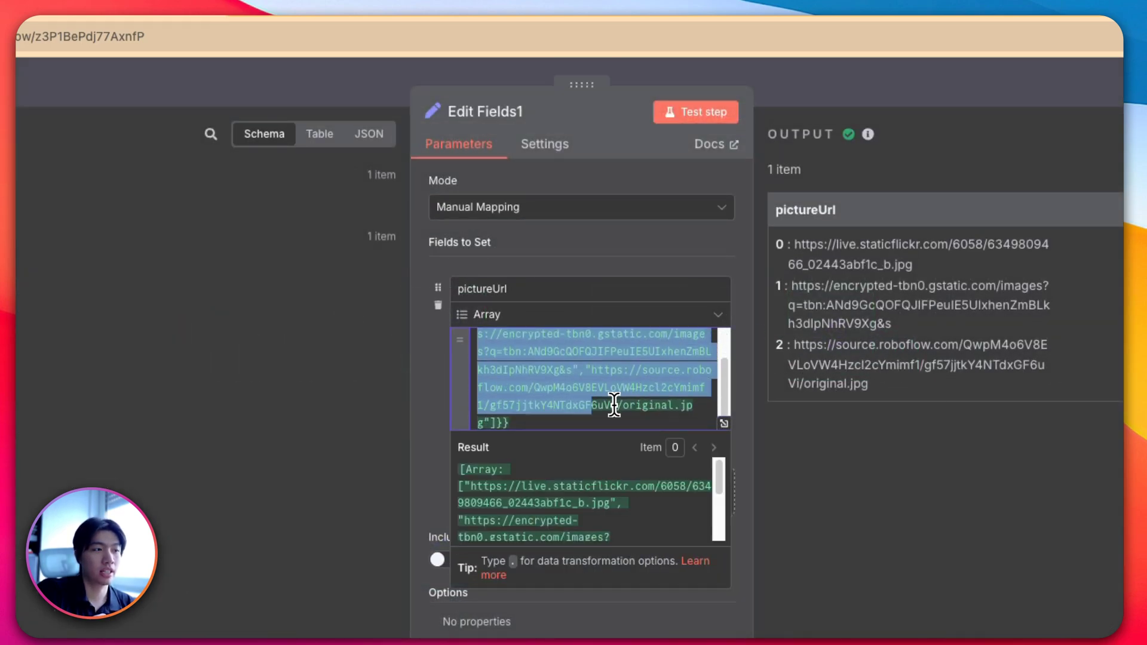
key("BackSpace")
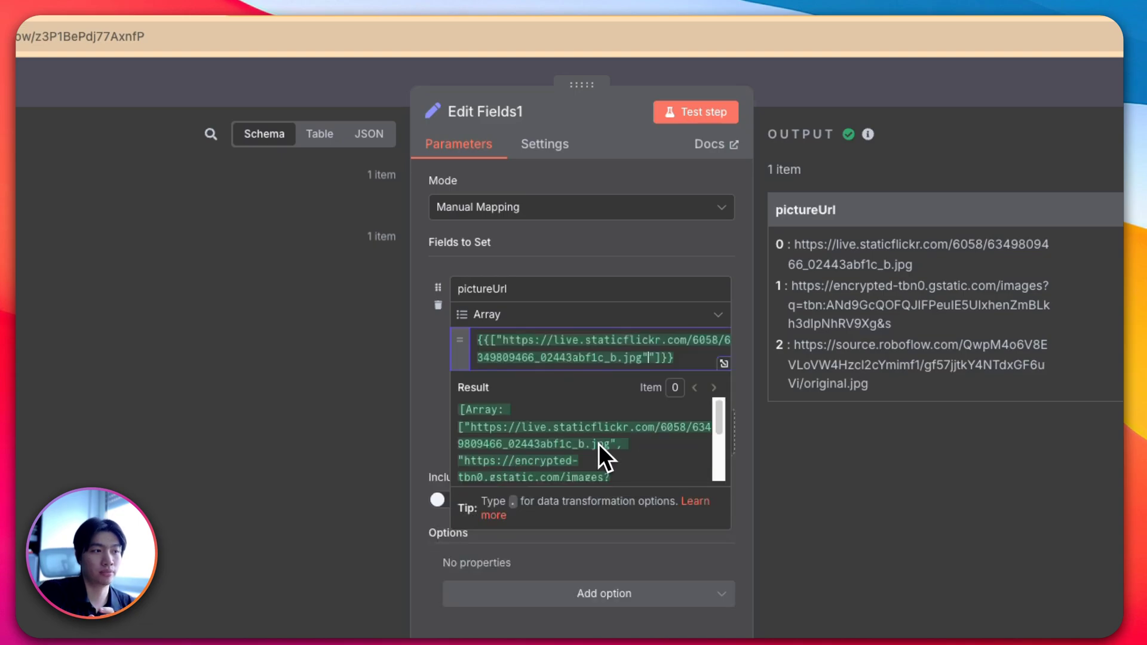
key("BackSpace")
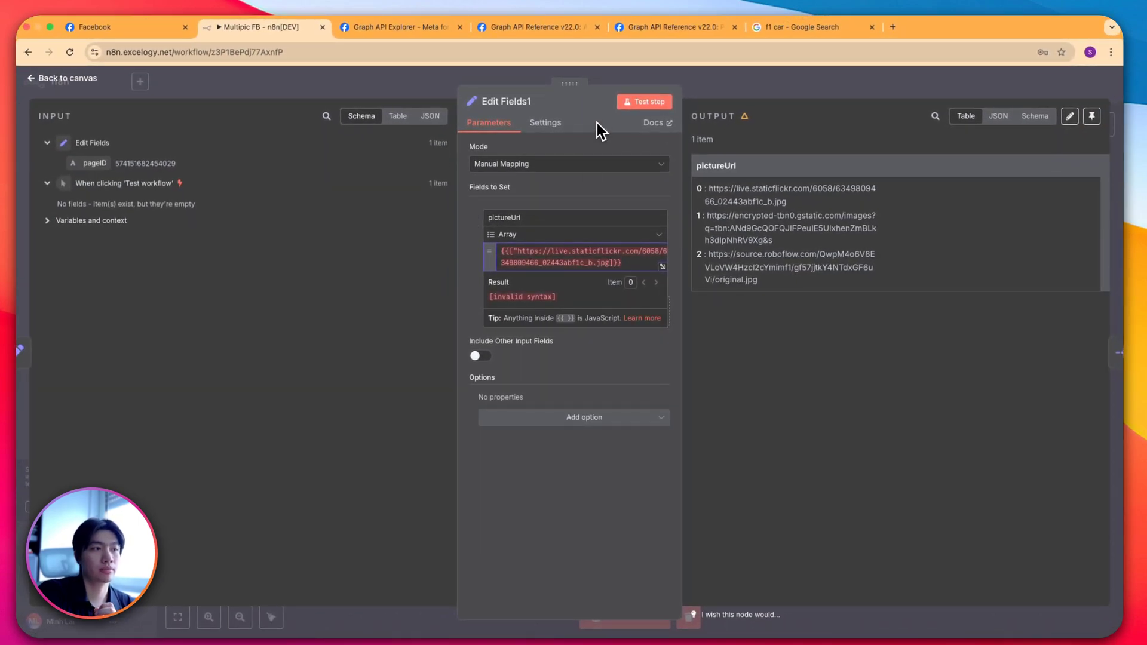
type("\"")
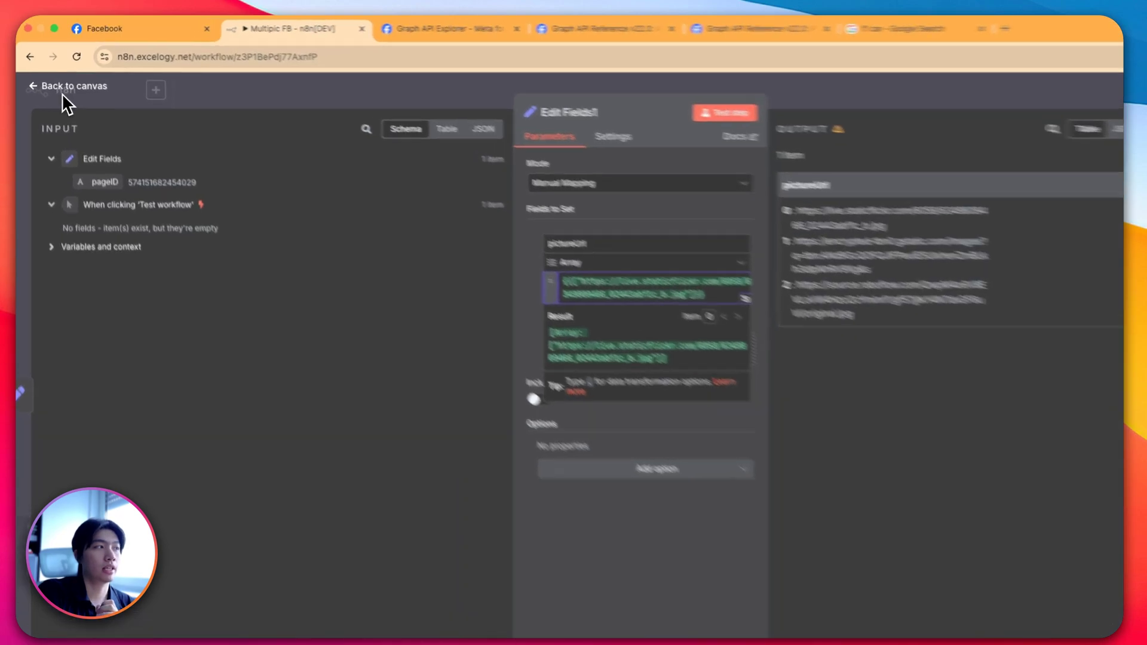
left_click(63, 88)
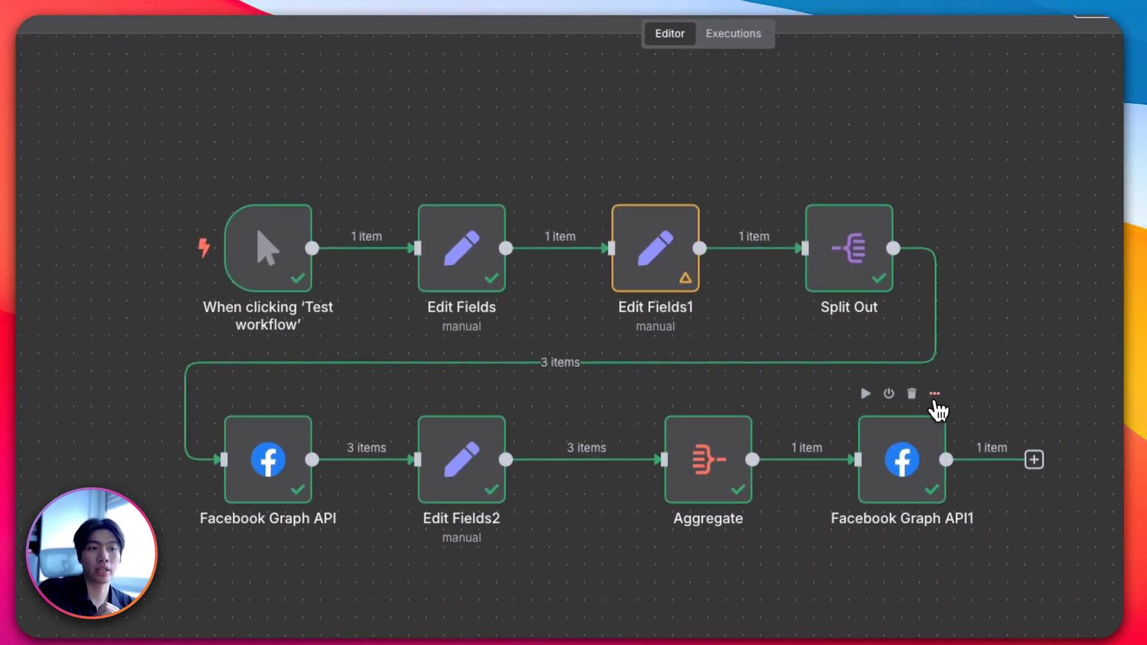
Review Facebook Graph API1's parameters and rerun the whole workflow
left_click(935, 393)
left_click(956, 425)
scroll(717, 484, "down", 3)
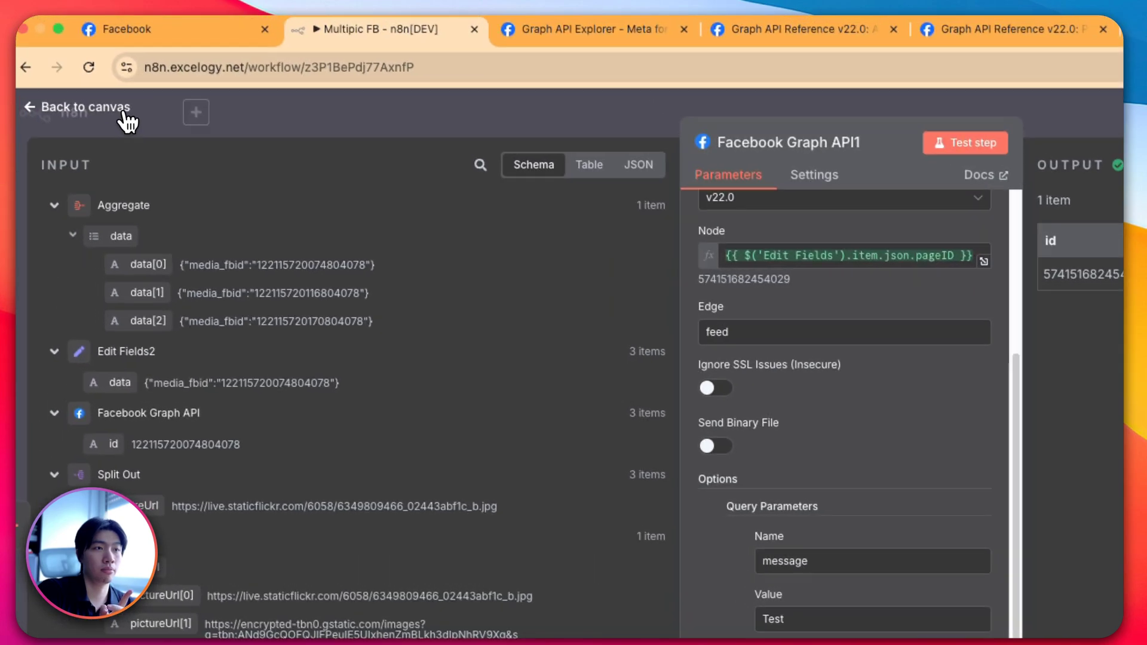
left_click(120, 113)
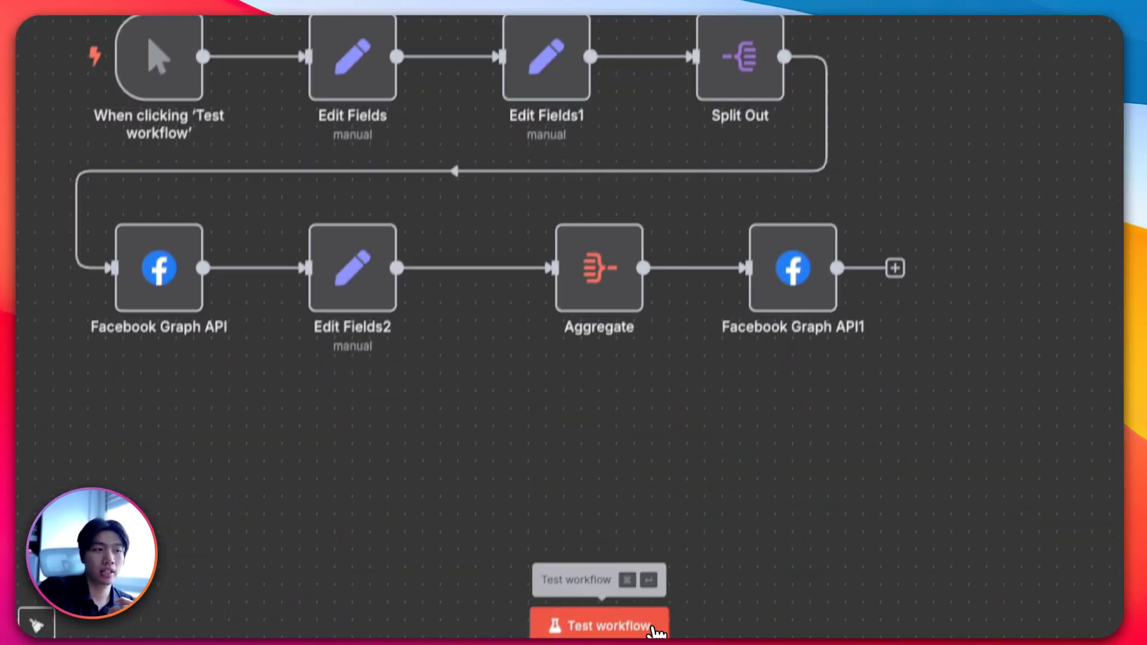
left_click(648, 624)
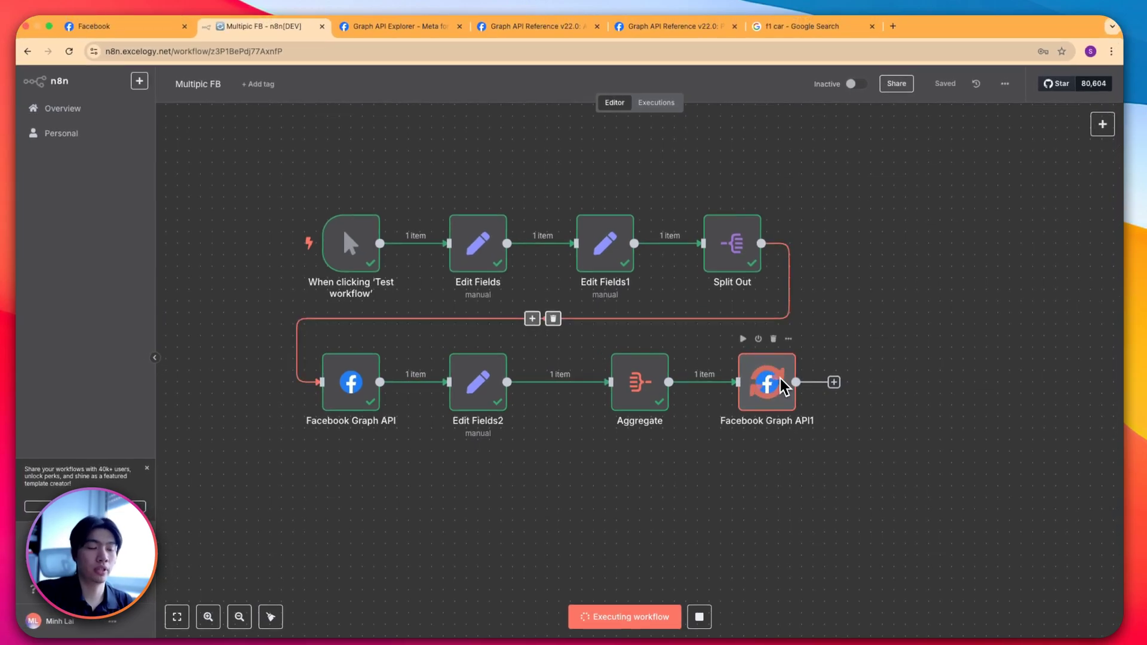
Reload Facebook to confirm the new single-photo Test post appeared
left_click(120, 29)
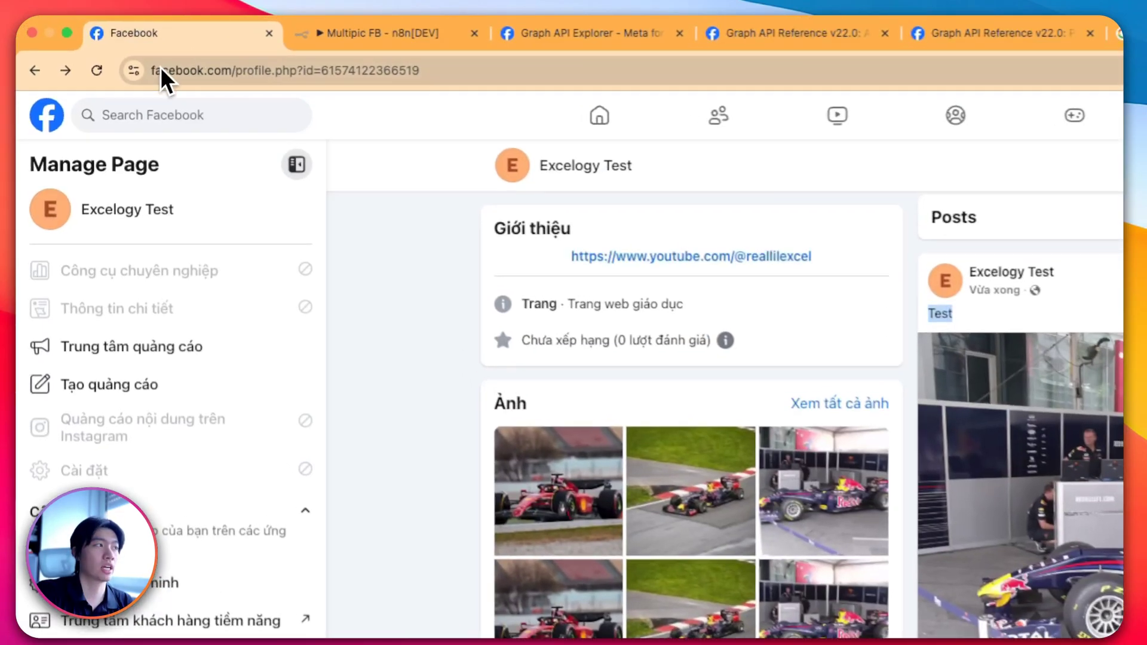
left_click(105, 72)
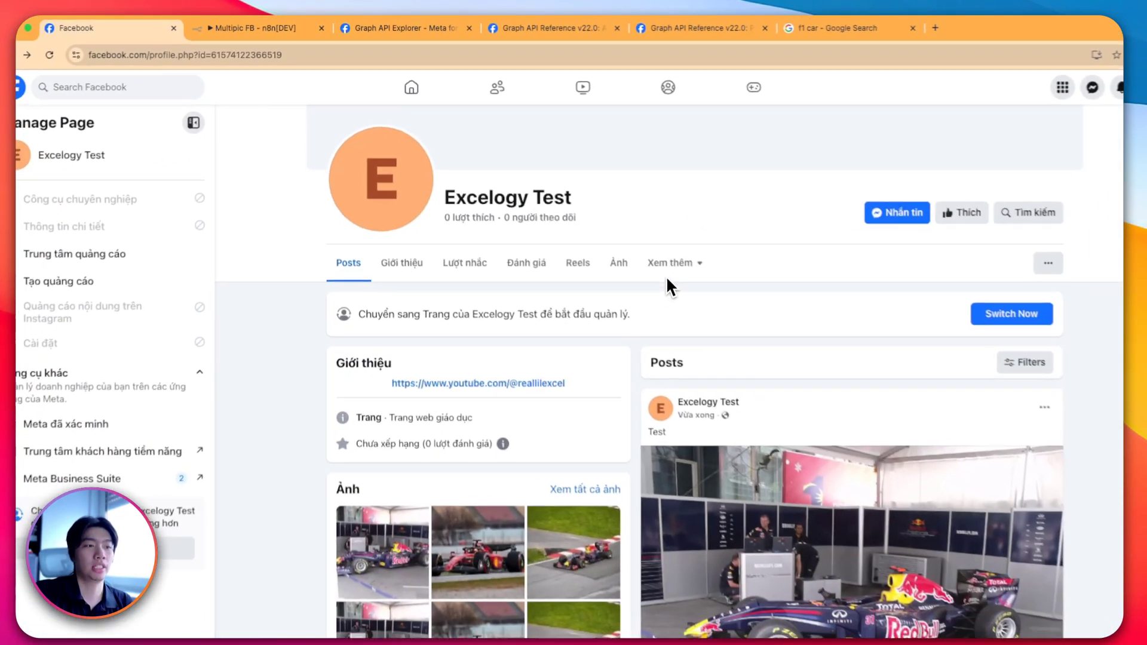
scroll(663, 287, "down", 3)
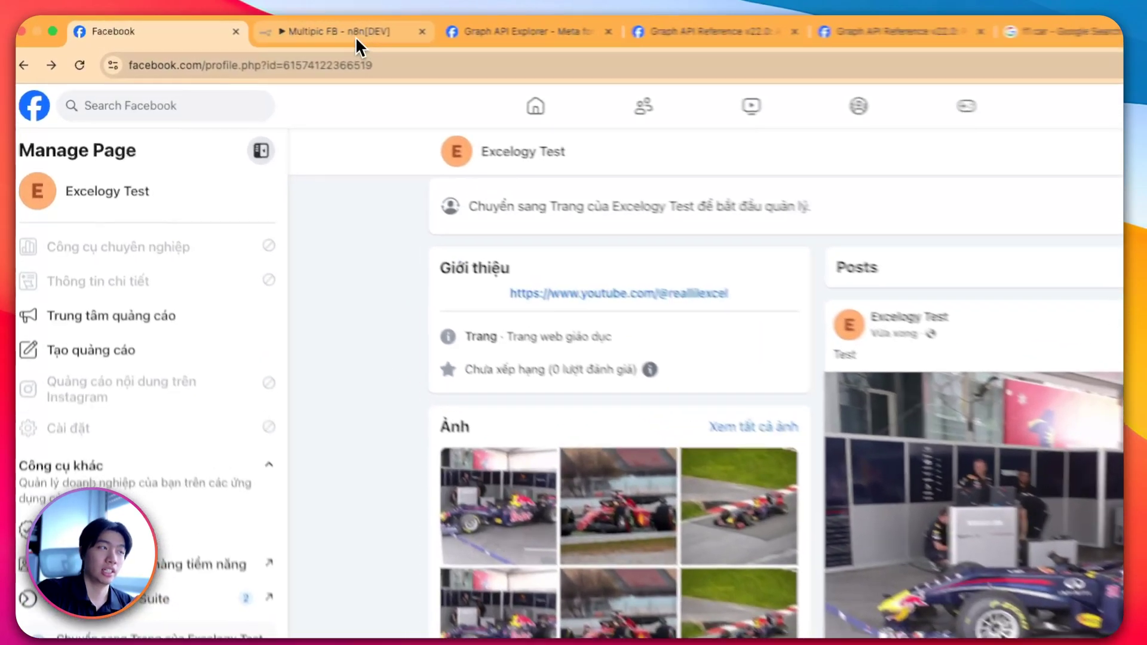
left_click(269, 27)
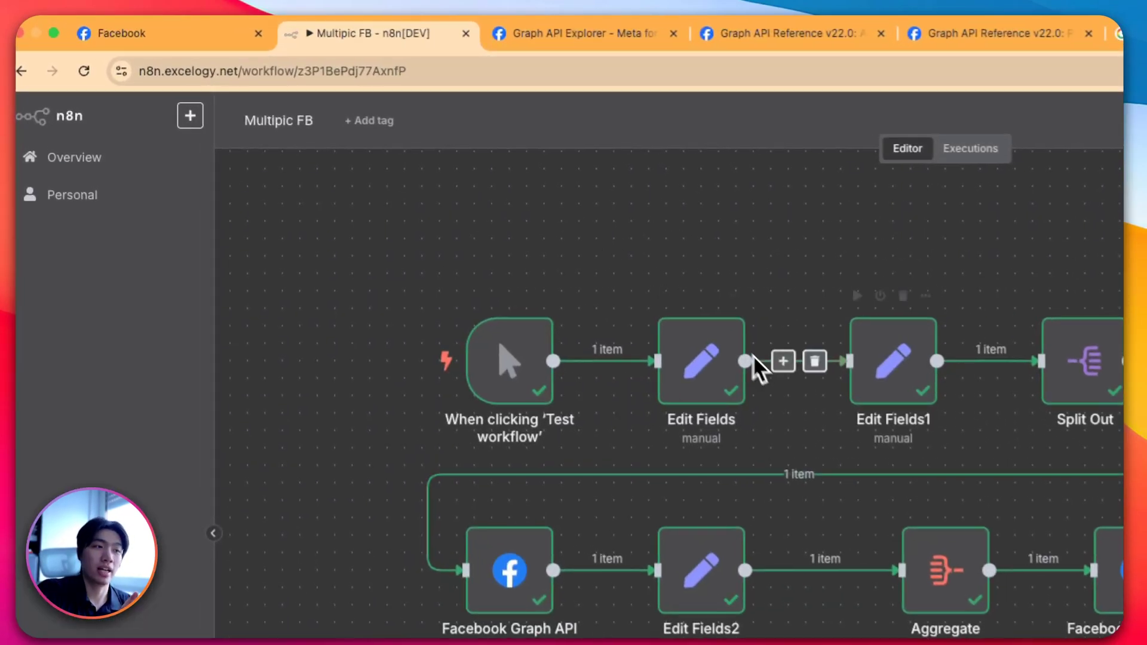
Drag a selection box around all nodes of the single-picture rerun on the canvas
left_click_drag(311, 253, 1038, 490)
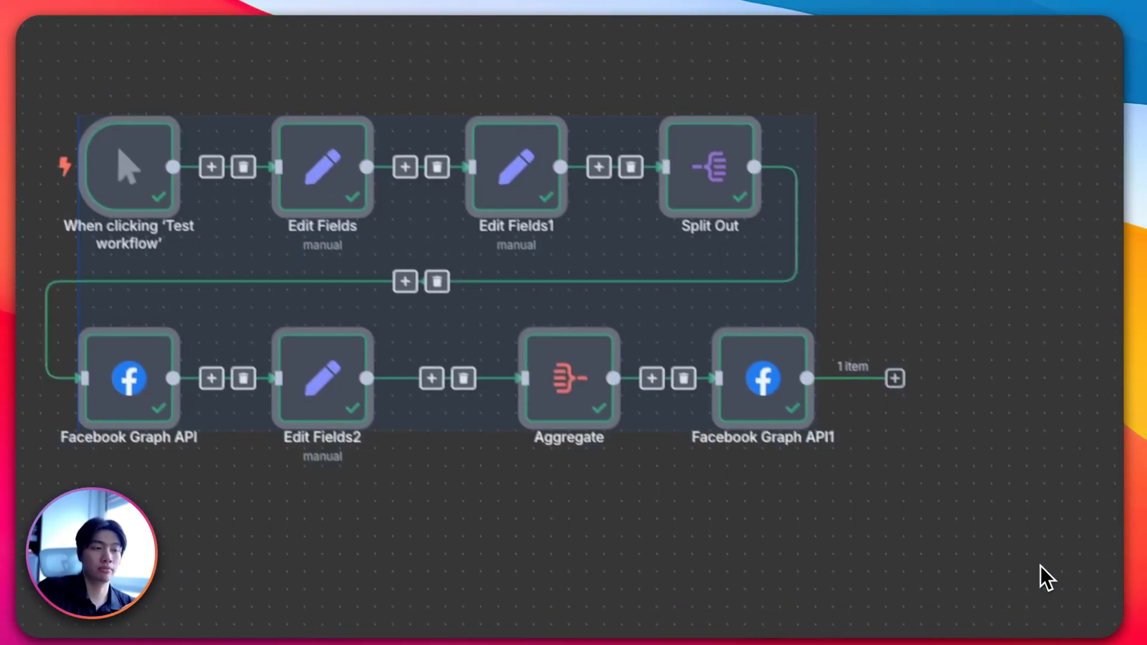